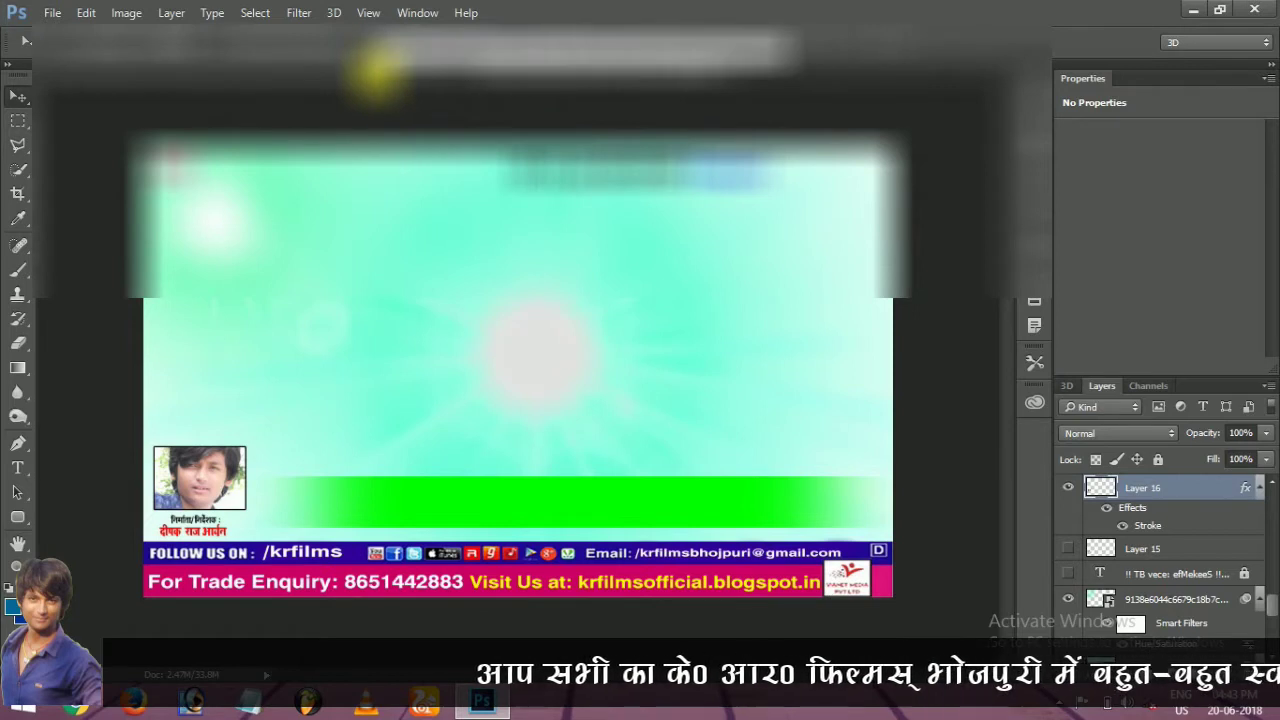
Step: Examine the portrait devotional album poster from the artwork at its top down to the title, singer and credit text
{"action": "left_click", "coordinate": [372, 60]}
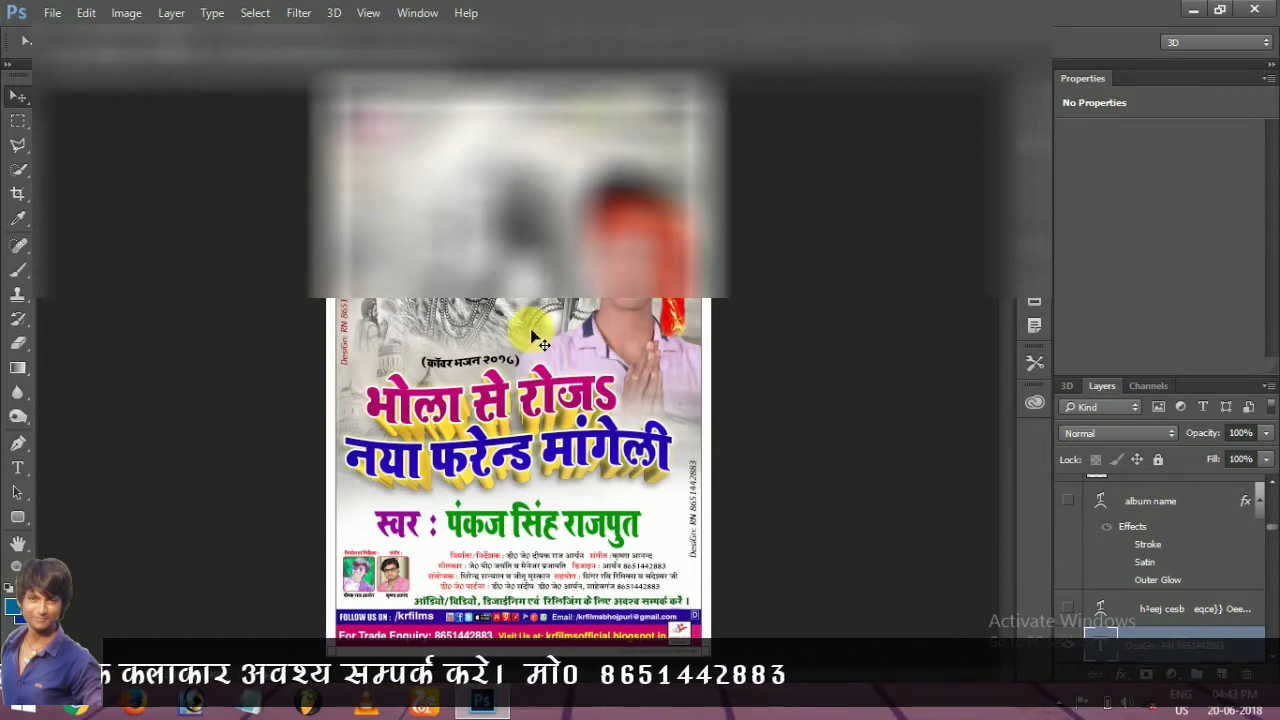
{"action": "scroll", "coordinate": [537, 340], "scroll_direction": "up", "scroll_amount": 6}
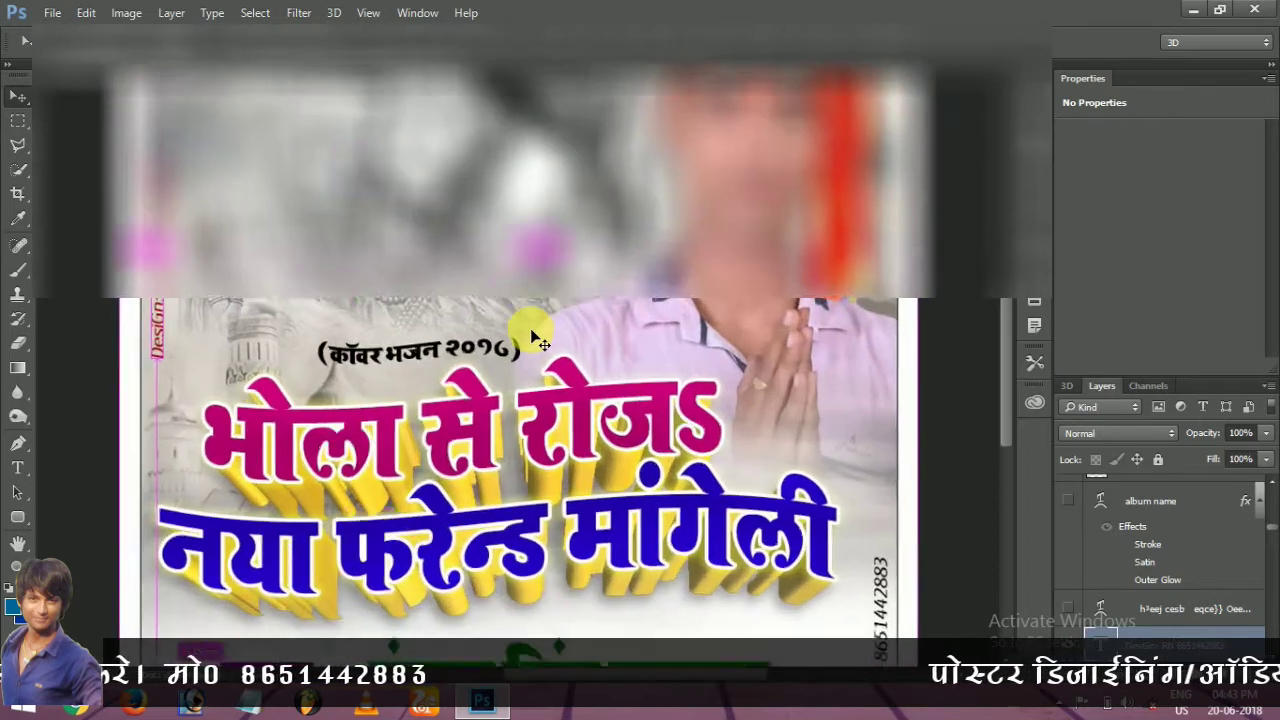
{"action": "scroll", "coordinate": [537, 340], "scroll_direction": "down", "scroll_amount": 5}
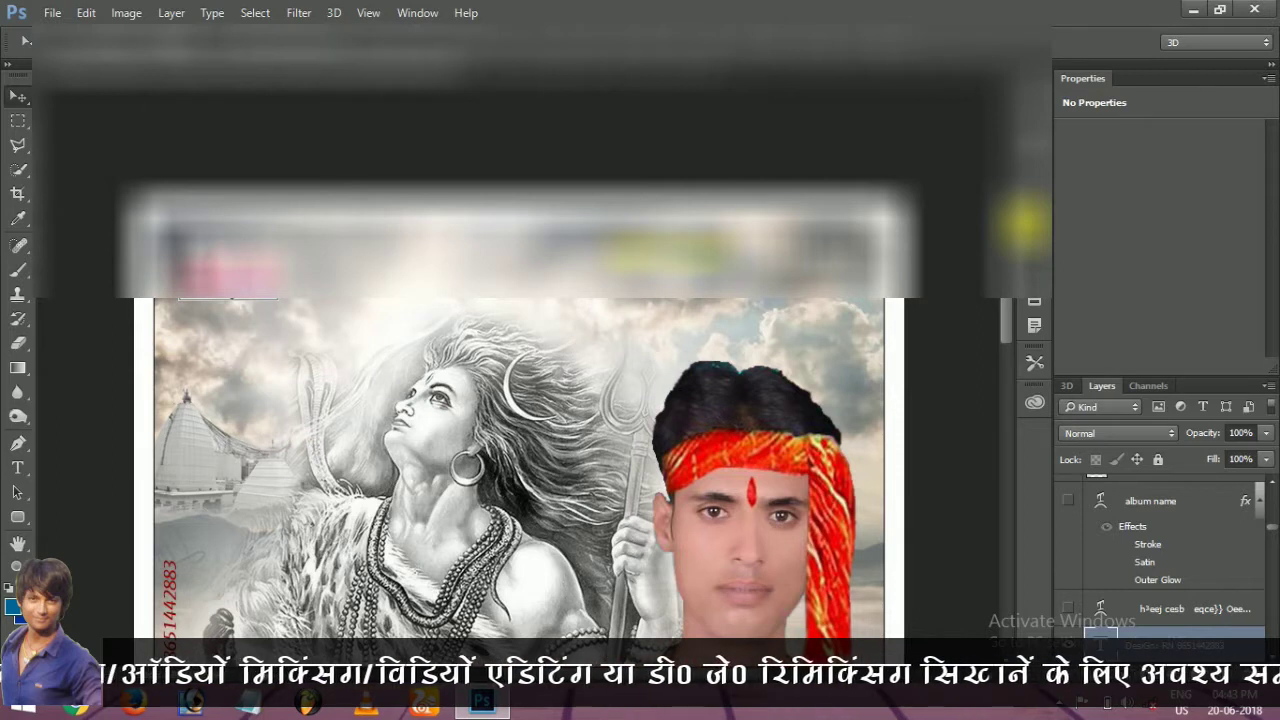
{"action": "key", "text": "ctrl+plus"}
{"action": "key", "text": "ctrl+plus"}
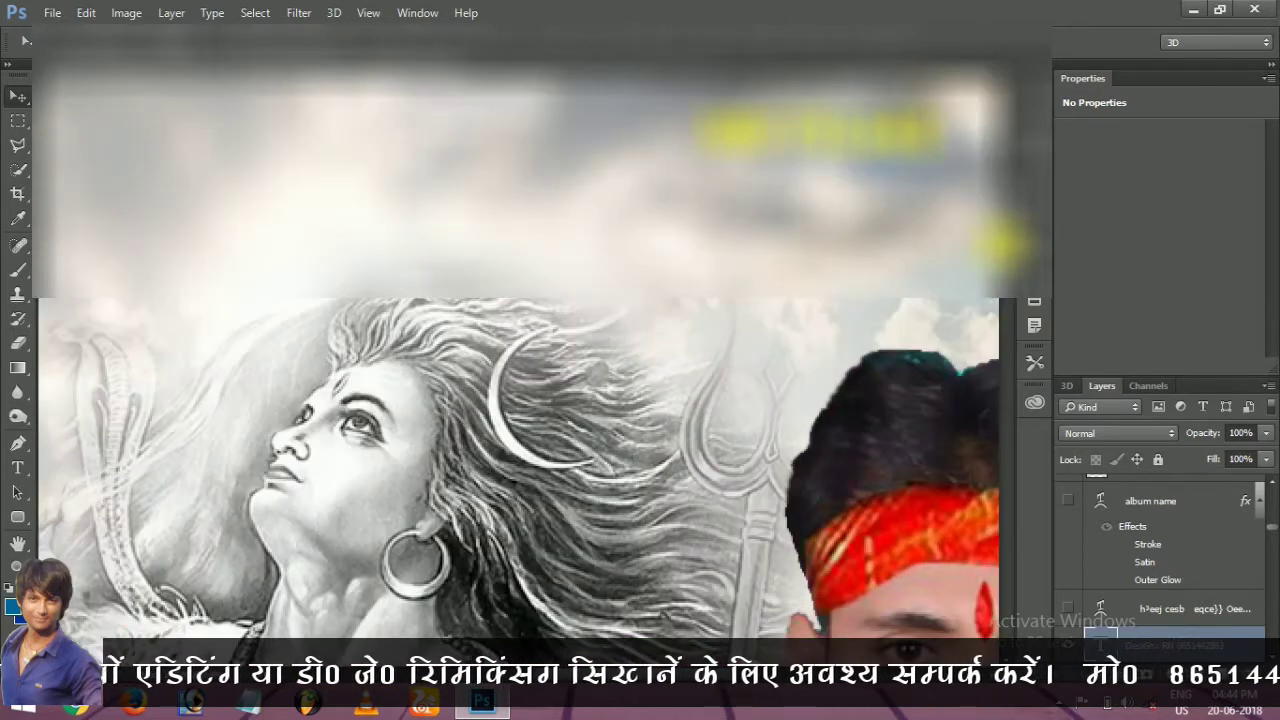
{"action": "left_click_drag", "start_coordinate": [335, 320], "coordinate": [620, 374]}
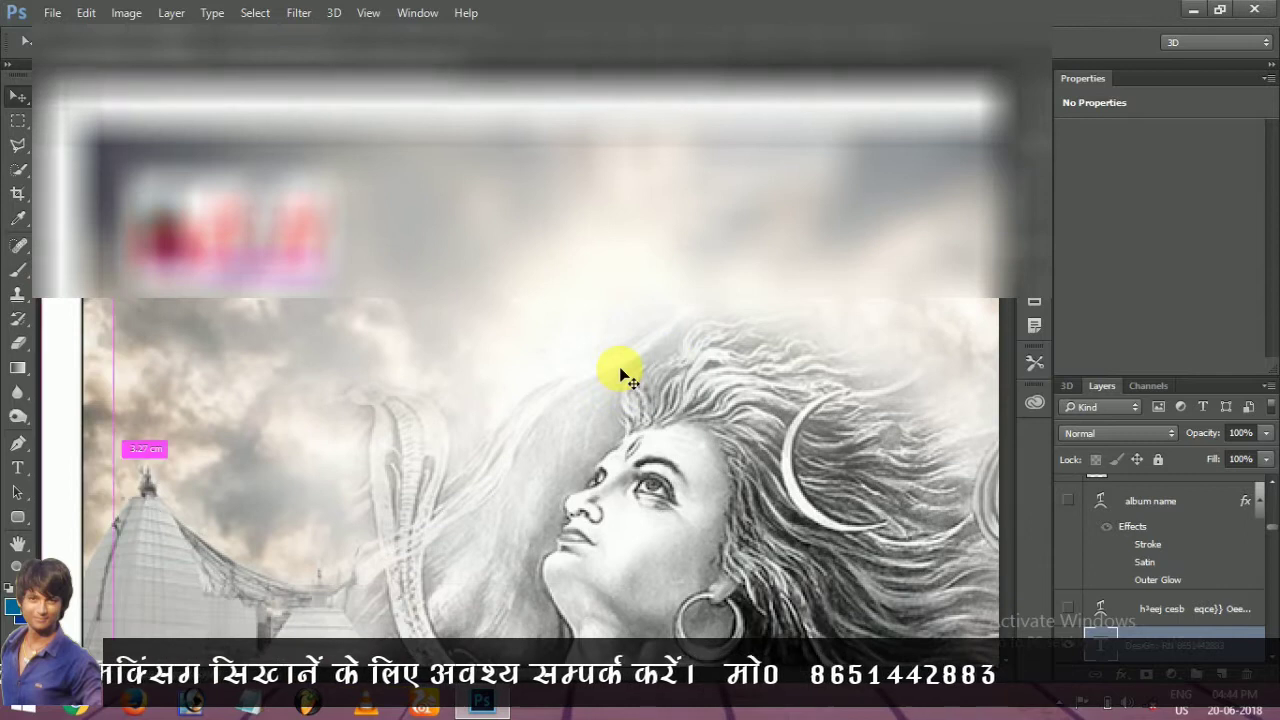
{"action": "key", "text": "ctrl+minus"}
{"action": "key", "text": "ctrl+minus"}
{"action": "key", "text": "ctrl+minus"}
{"action": "key", "text": "ctrl+plus"}
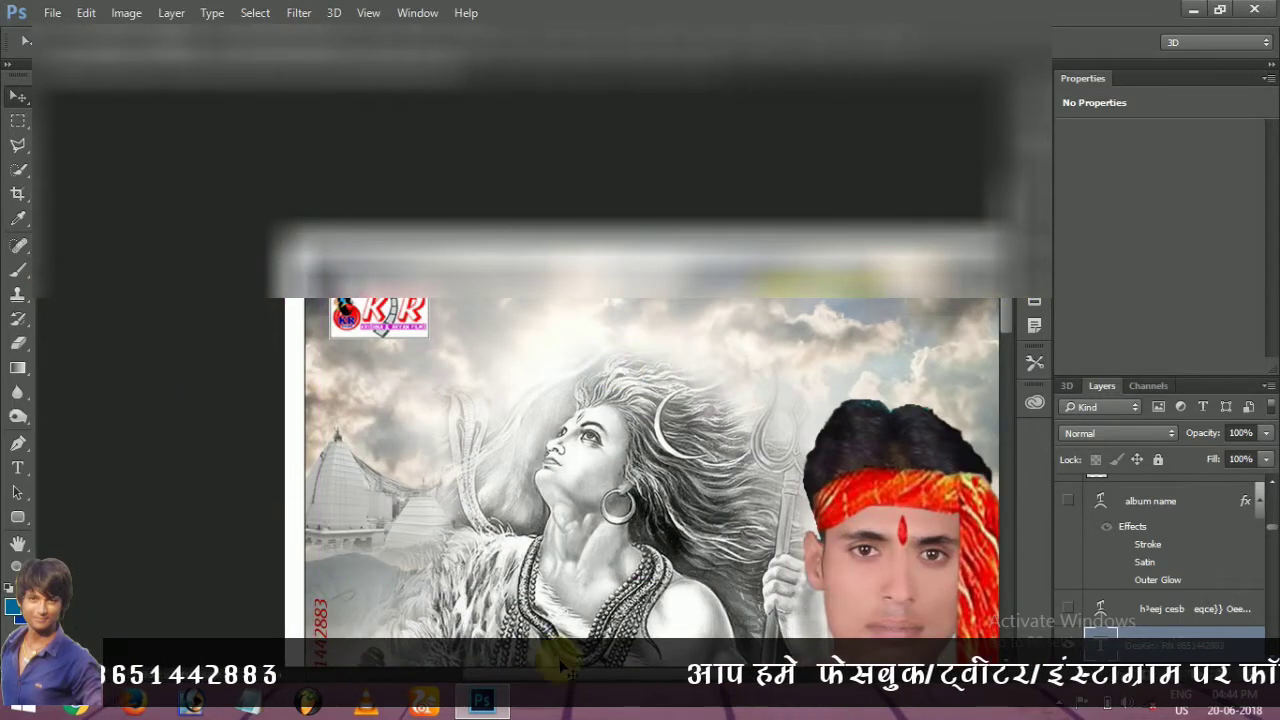
{"action": "left_click_drag", "start_coordinate": [559, 677], "coordinate": [588, 683]}
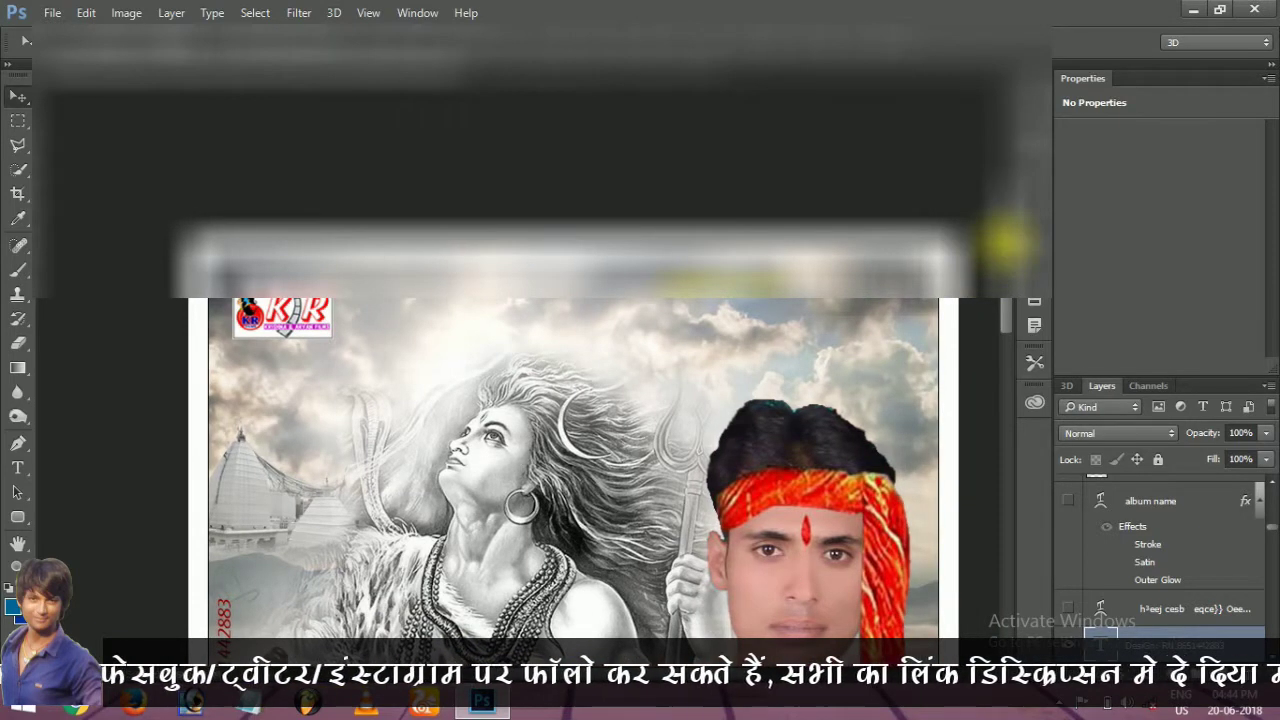
{"action": "left_click_drag", "start_coordinate": [1005, 243], "coordinate": [1008, 283]}
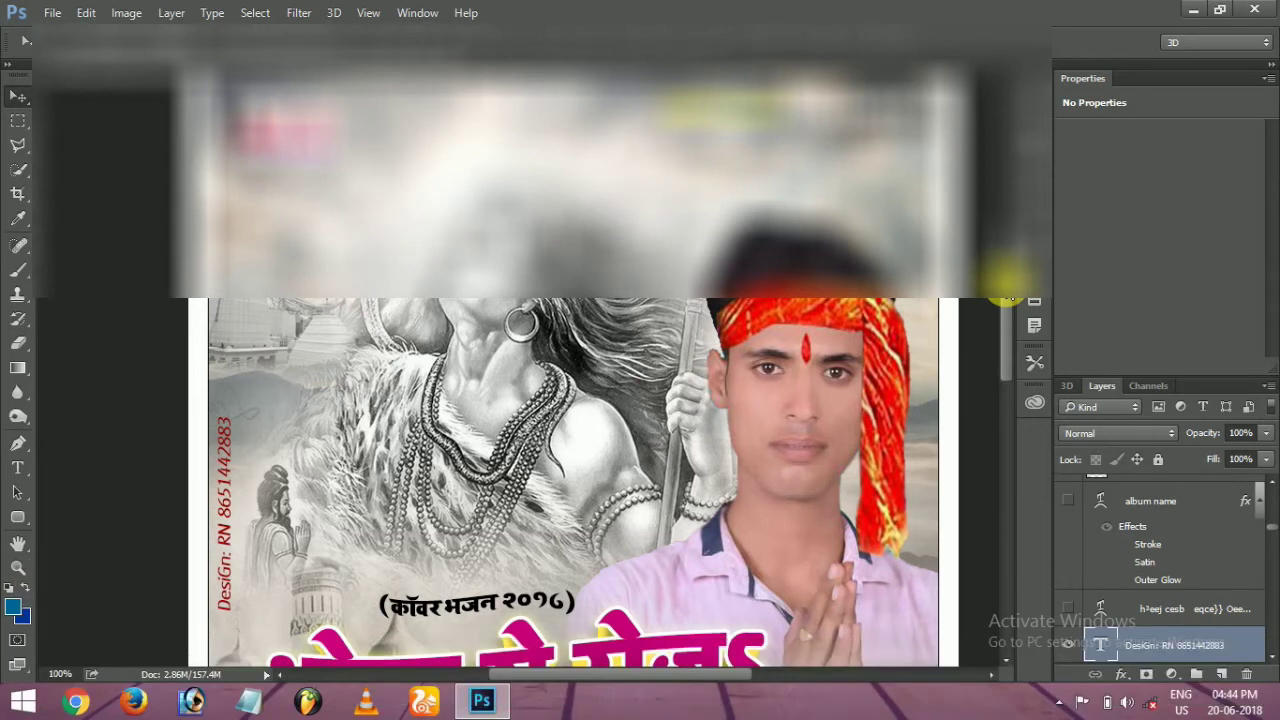
{"action": "left_click_drag", "start_coordinate": [1008, 297], "coordinate": [1006, 390]}
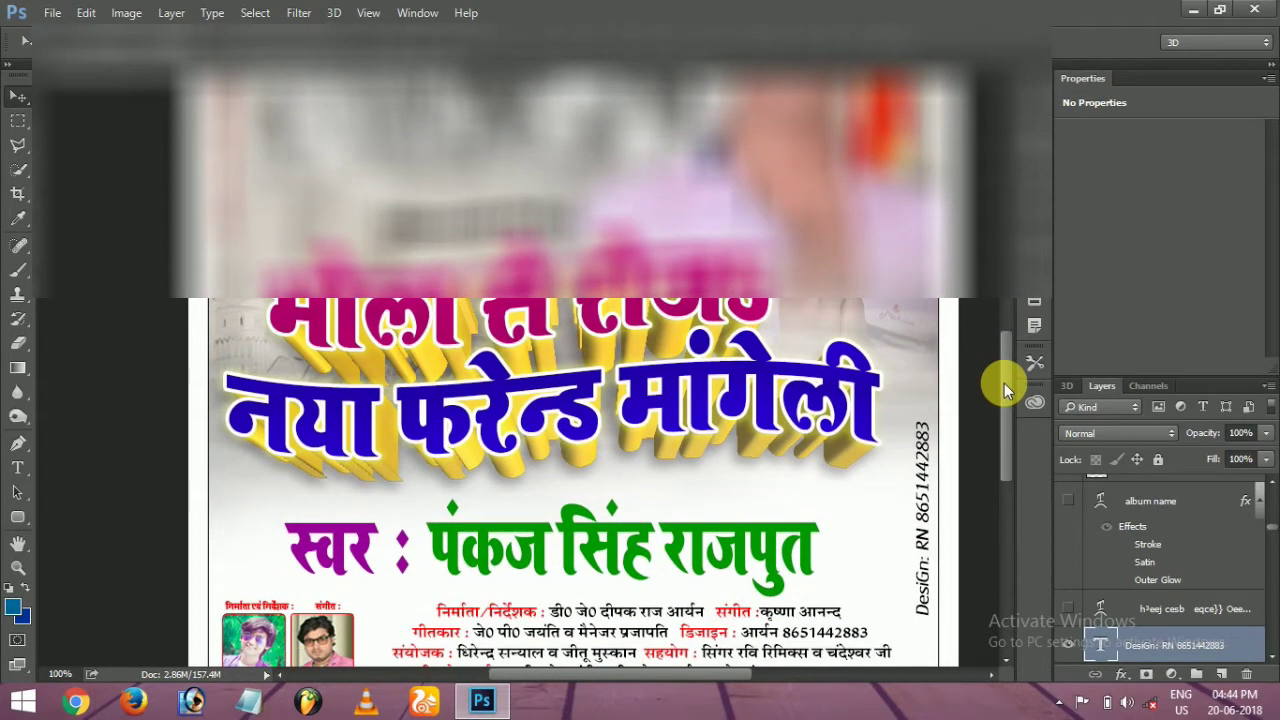
{"action": "left_click_drag", "start_coordinate": [1004, 383], "coordinate": [1004, 395]}
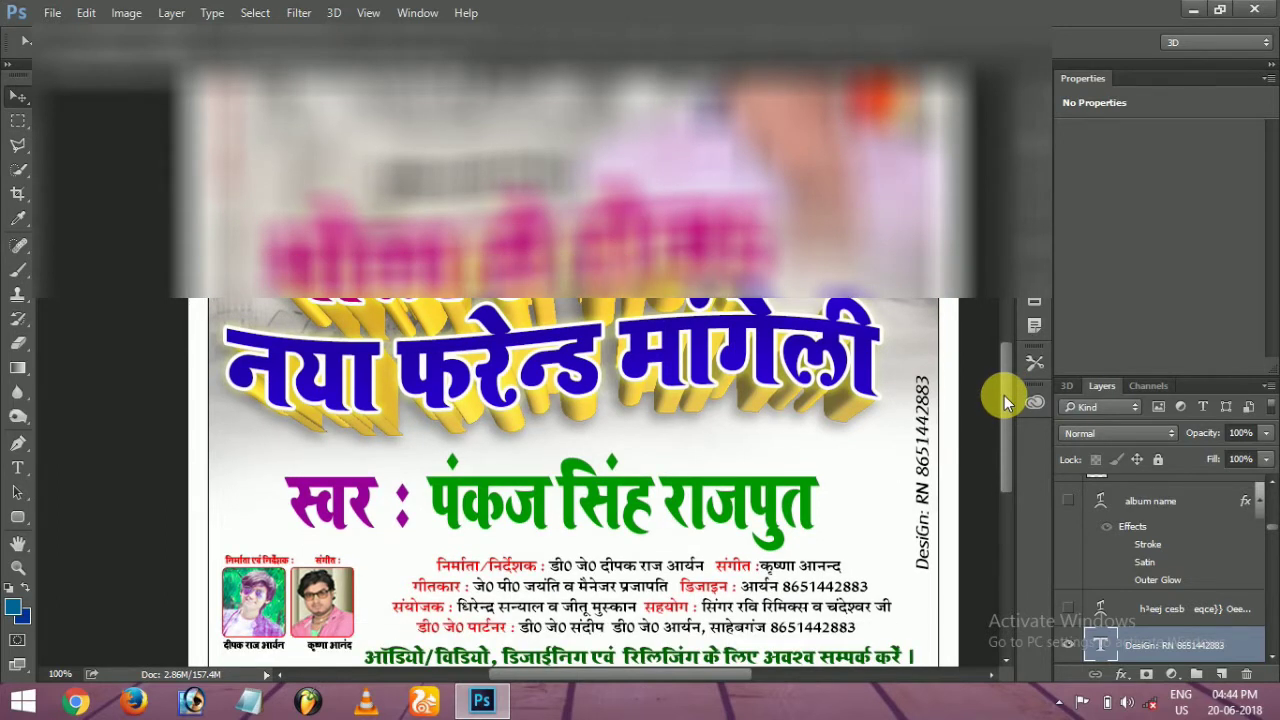
{"action": "mouse_move", "coordinate": [1004, 396]}
{"action": "left_mouse_down"}
{"action": "mouse_move", "coordinate": [1005, 462]}
{"action": "mouse_move", "coordinate": [1008, 382]}
{"action": "left_mouse_up"}
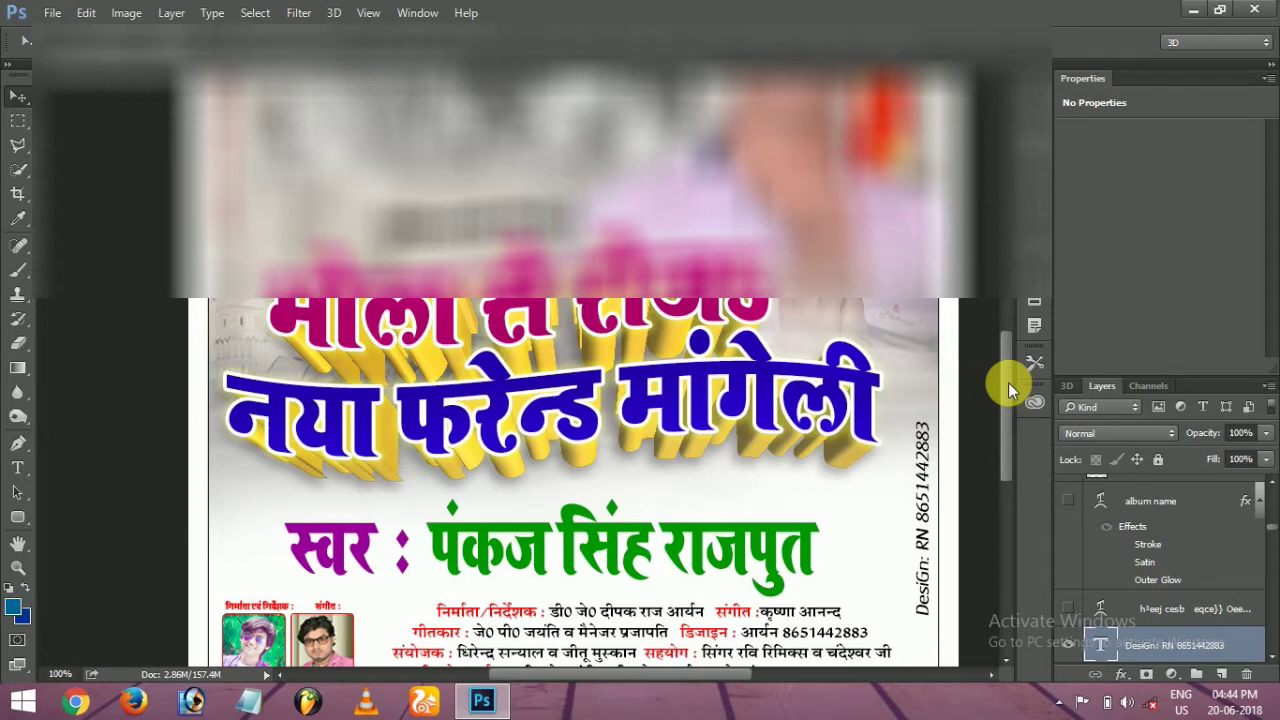
{"action": "key", "text": "ctrl"}
{"action": "key", "text": "ctrl+minus"}
{"action": "key", "text": "ctrl+minus"}
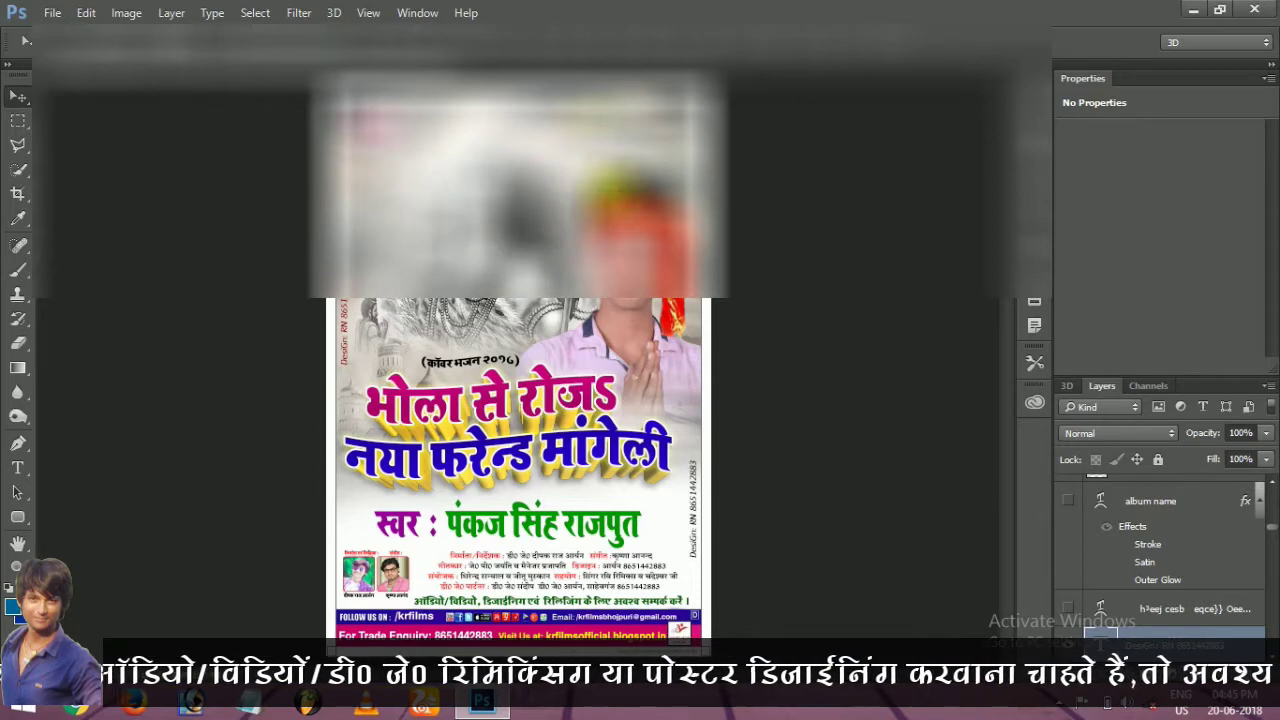
Step: Check the image size settings of the wide green banner document without changing them
{"action": "left_click", "coordinate": [593, 68]}
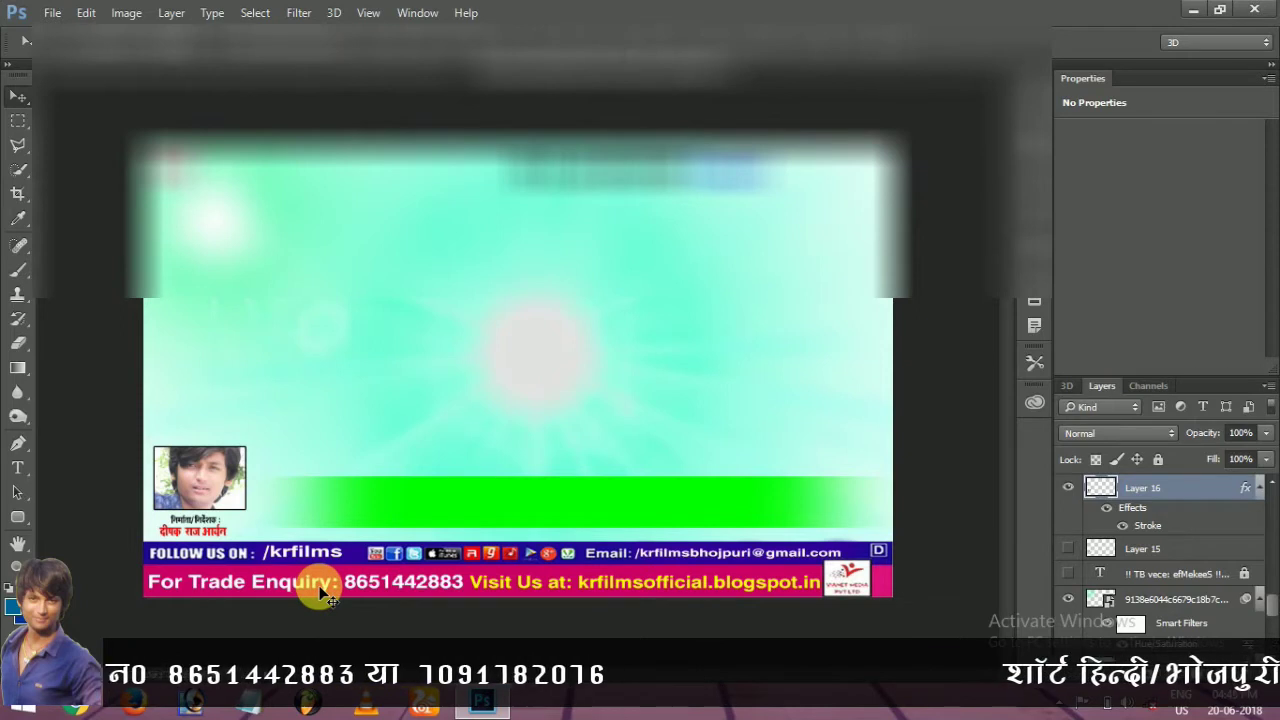
{"action": "left_click", "coordinate": [124, 12]}
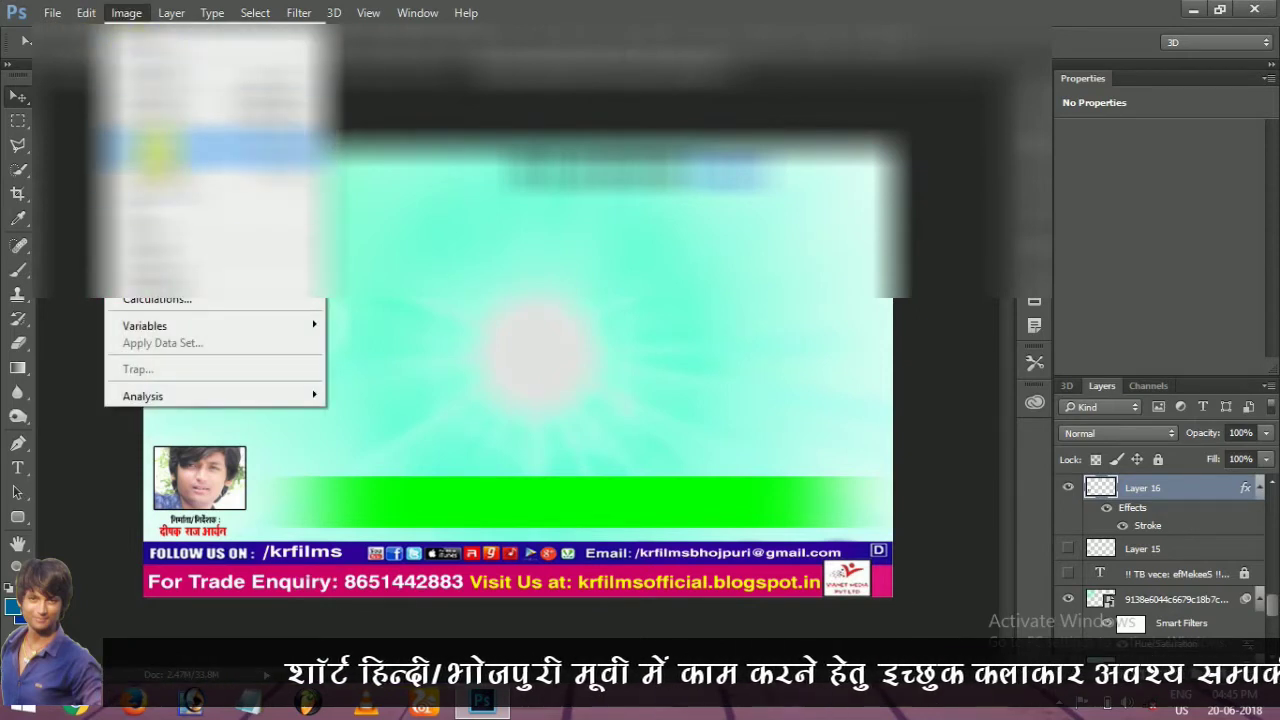
{"action": "left_click", "coordinate": [160, 137]}
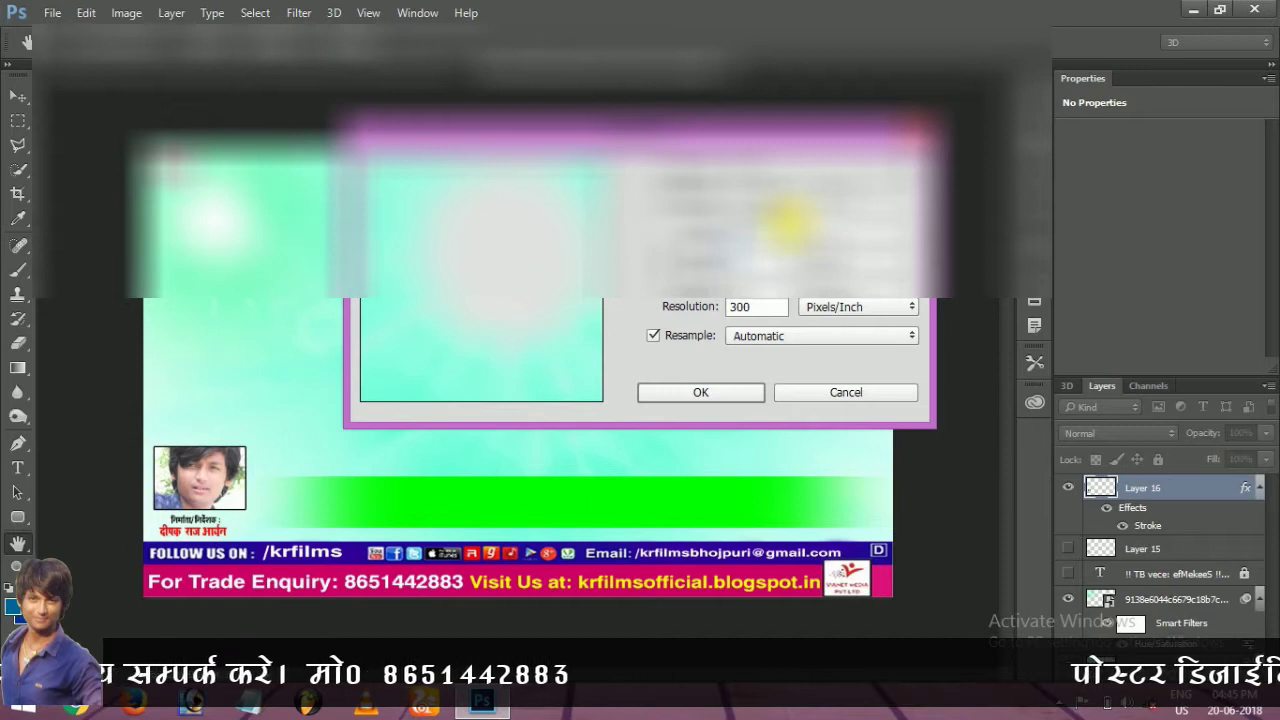
{"action": "left_click", "coordinate": [788, 222]}
{"action": "left_click", "coordinate": [790, 224]}
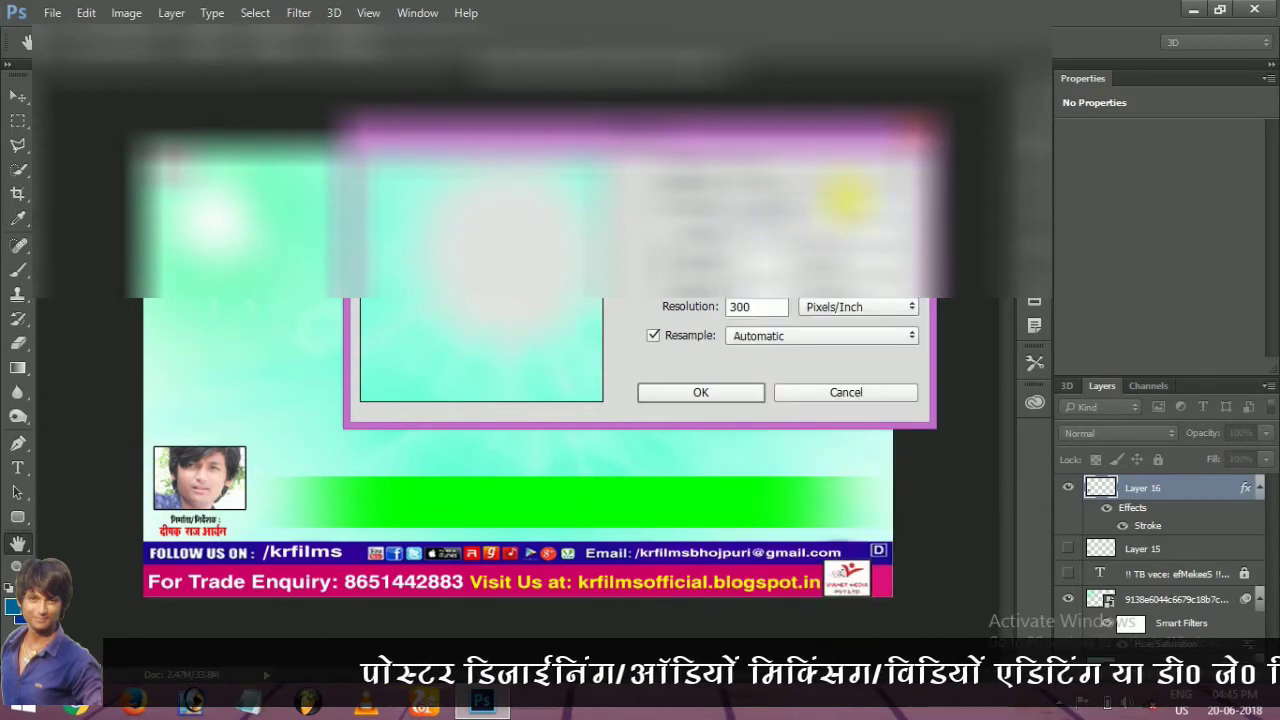
{"action": "left_click", "coordinate": [910, 131]}
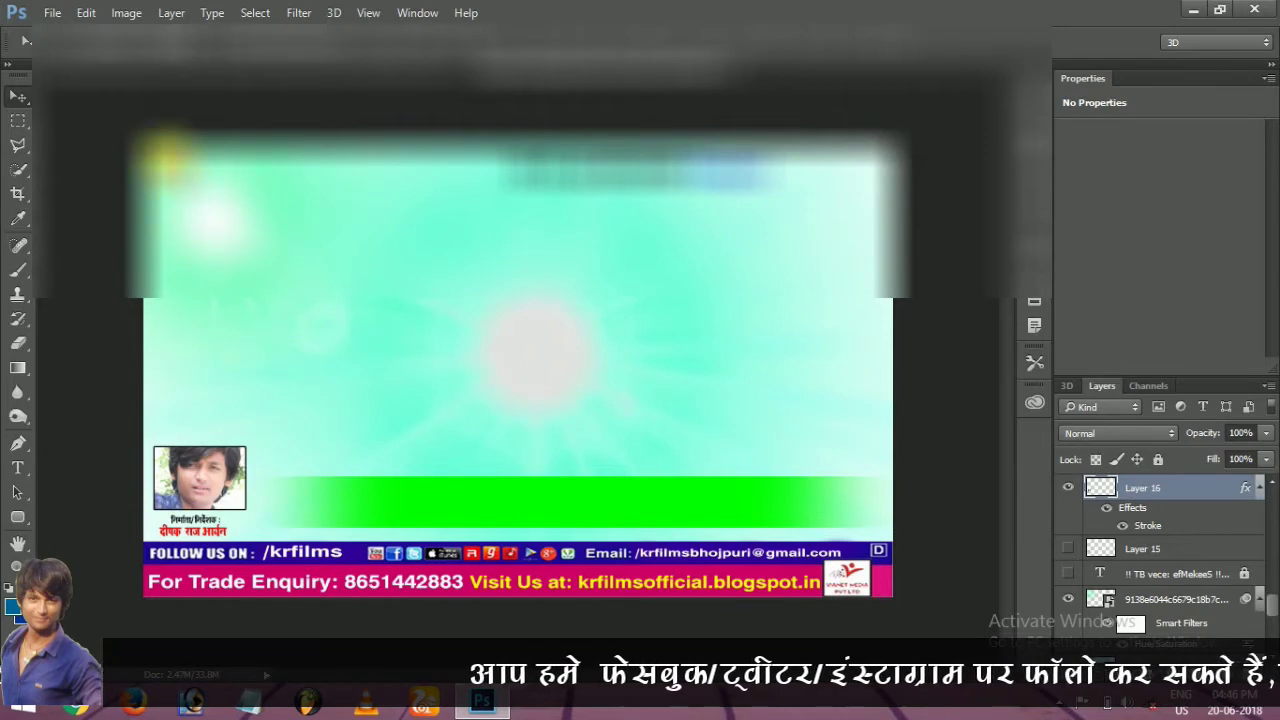
Step: Select the small KR logo layer and shift it slightly inward from the banner's upper-left corner
{"action": "right_click", "coordinate": [175, 156]}
{"action": "left_click", "coordinate": [212, 186]}
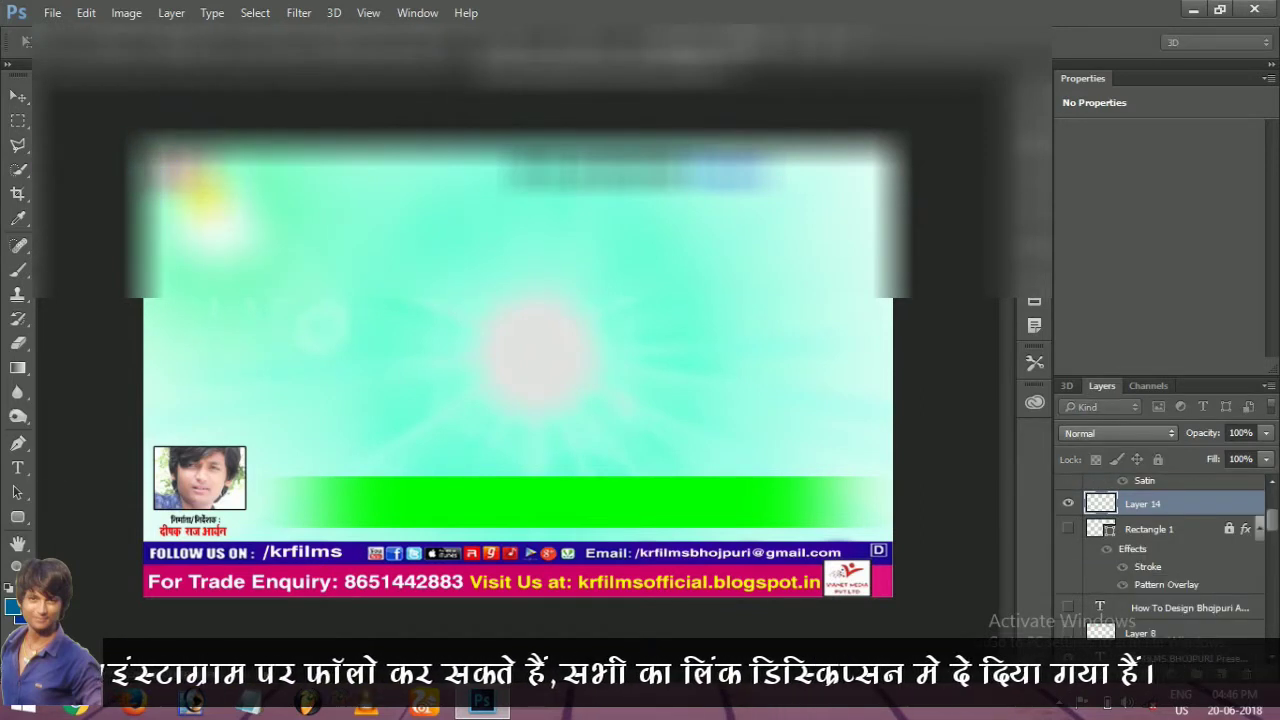
{"action": "key", "text": "v"}
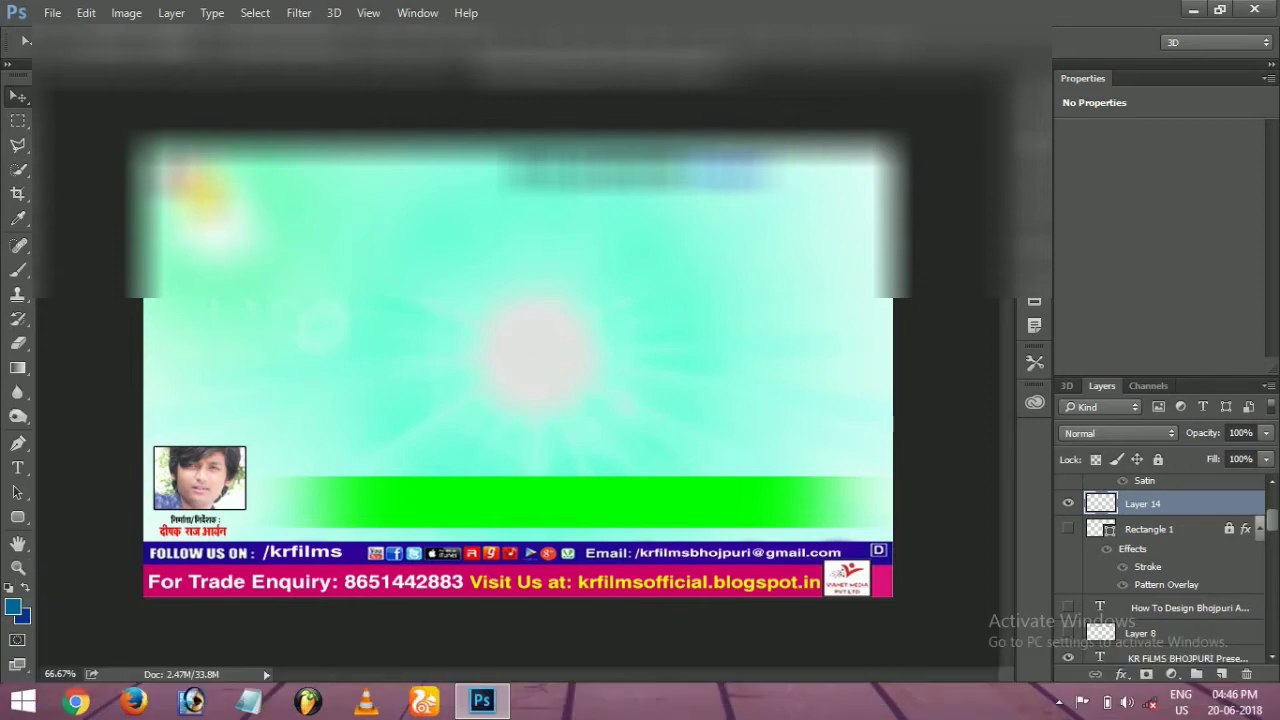
{"action": "right_click", "coordinate": [190, 192]}
{"action": "left_click", "coordinate": [228, 204]}
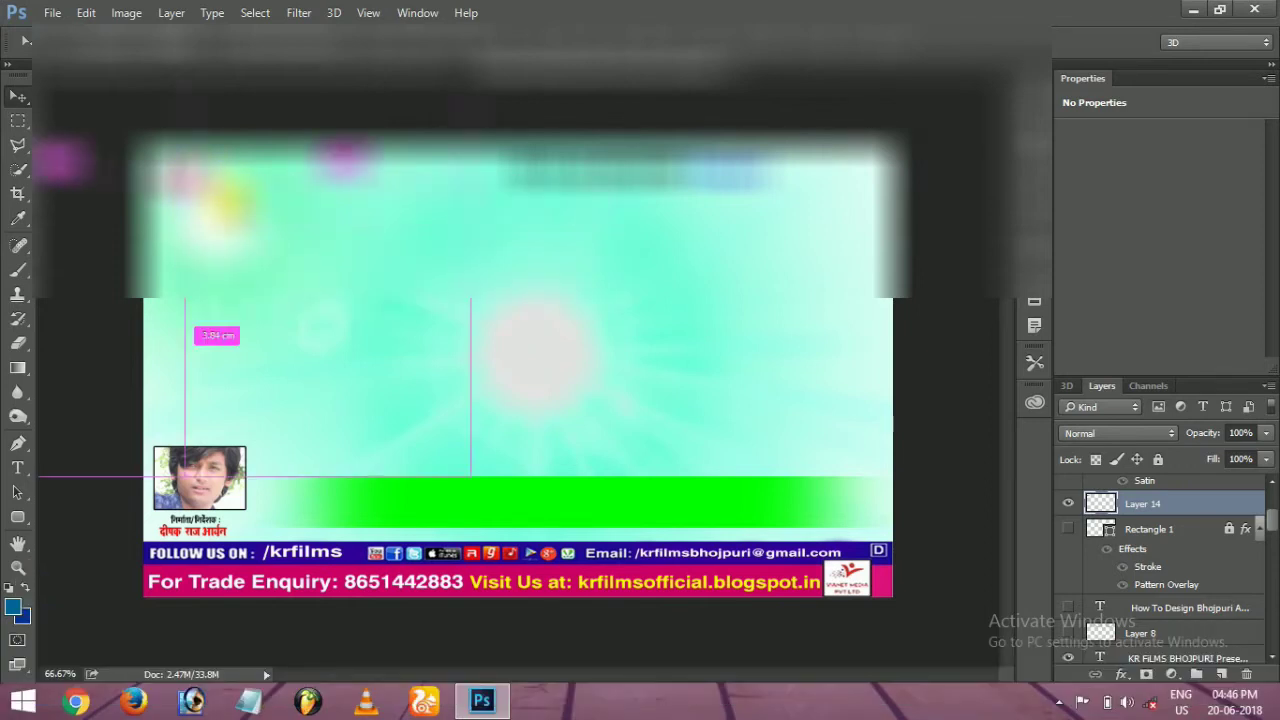
Step: Enlarge the KR logo with Free Transform across the banner's upper-left area
{"action": "key", "text": "ctrl+t"}
{"action": "left_click_drag", "start_coordinate": [213, 197], "coordinate": [348, 317]}
{"action": "key", "text": "Return"}
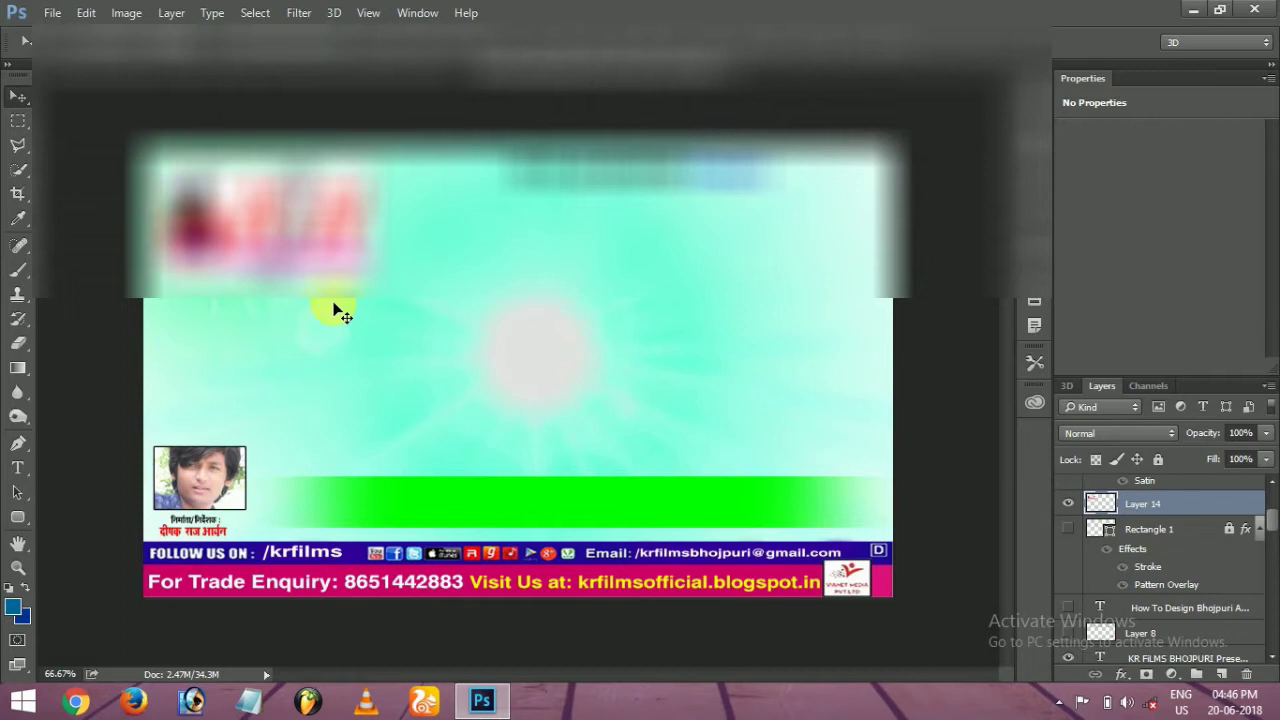
Step: Scale the KR logo down to a small size in the banner's upper-left corner
{"action": "key", "text": "ctrl+t"}
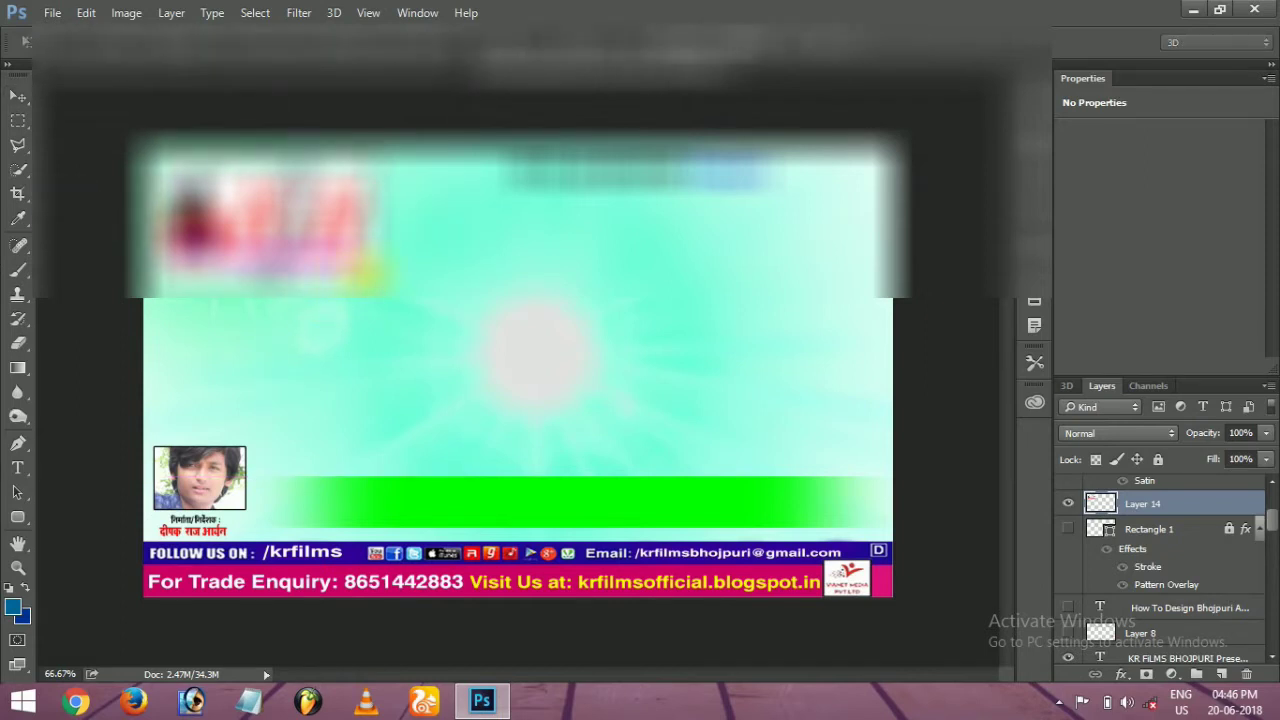
{"action": "left_click_drag", "start_coordinate": [368, 290], "coordinate": [228, 193]}
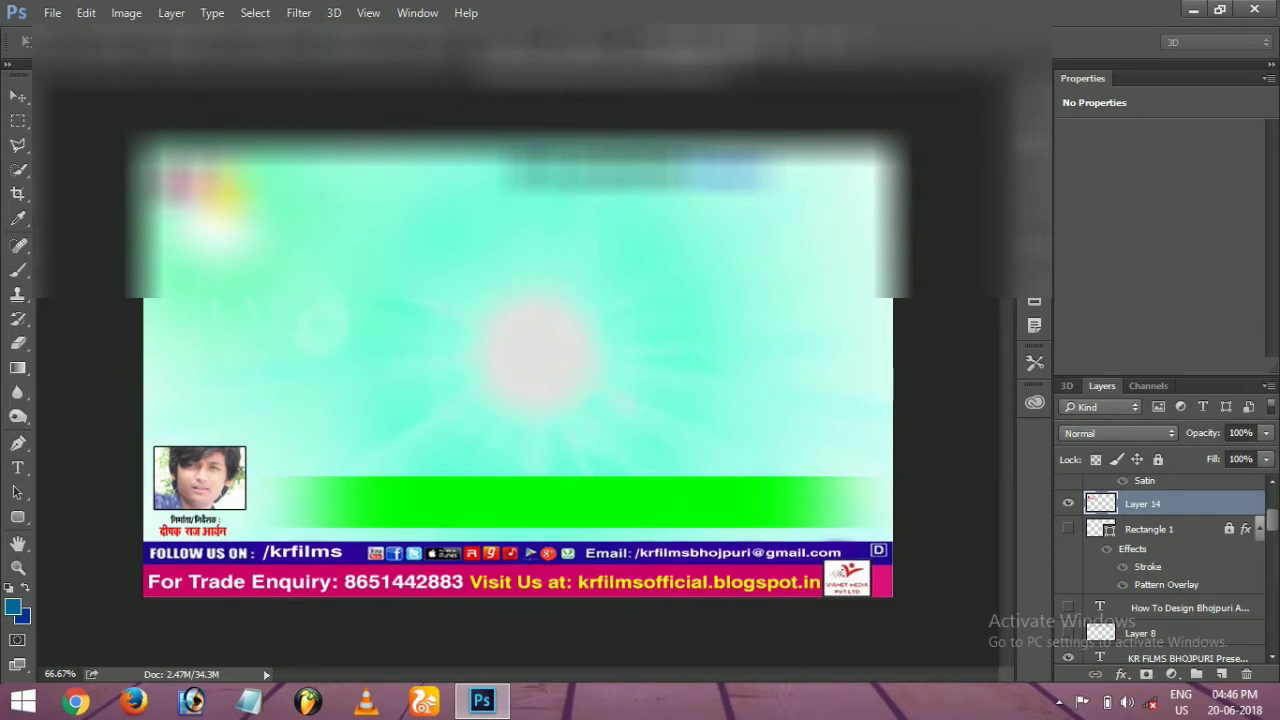
{"action": "key", "text": "ctrl+t"}
{"action": "key", "text": "Return"}
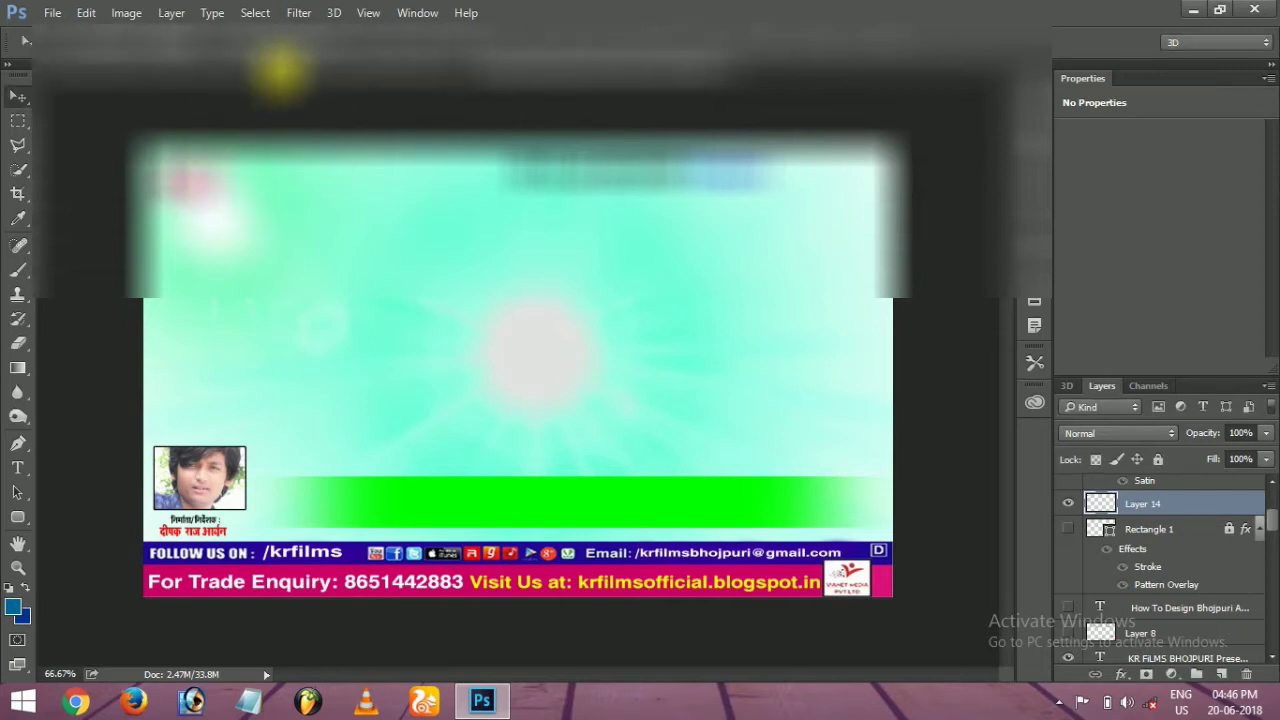
Step: Copy the singer's photo, Layer 51, from the poster into the banner document and place it at the right side
{"action": "left_click", "coordinate": [278, 64]}
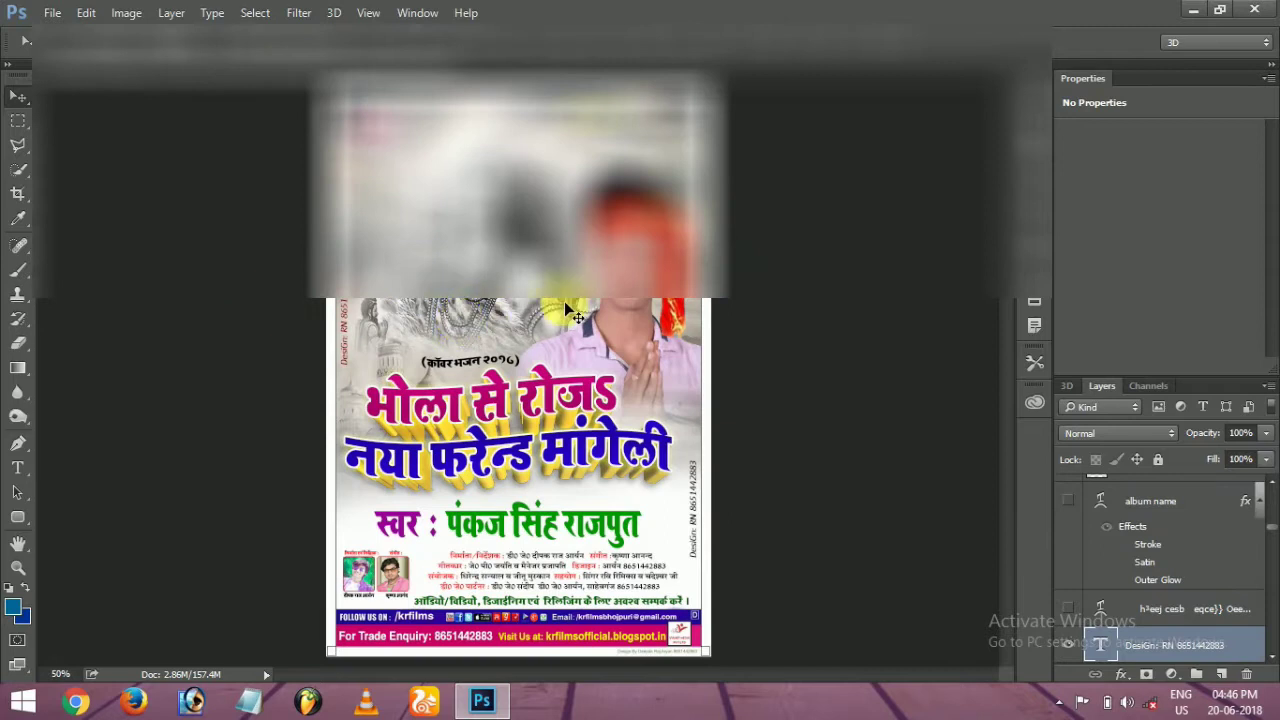
{"action": "right_click", "coordinate": [636, 300]}
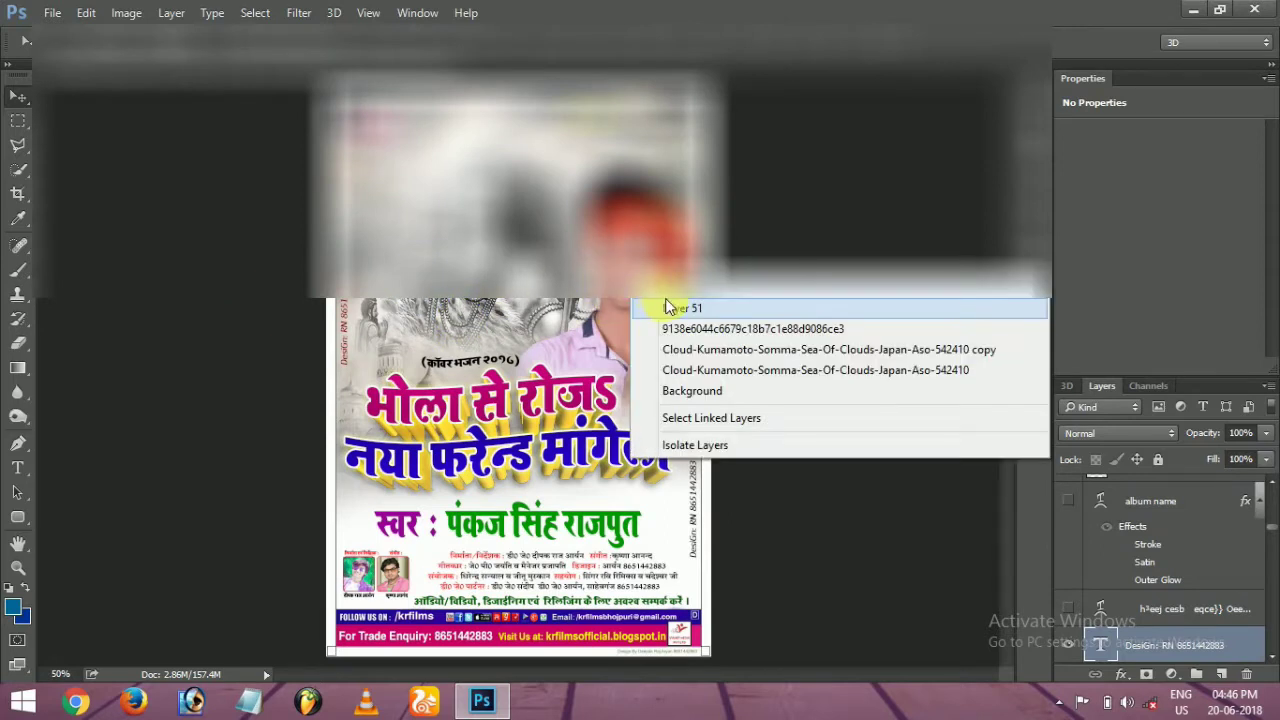
{"action": "left_click", "coordinate": [670, 307]}
{"action": "left_click_drag", "start_coordinate": [633, 240], "coordinate": [505, 62]}
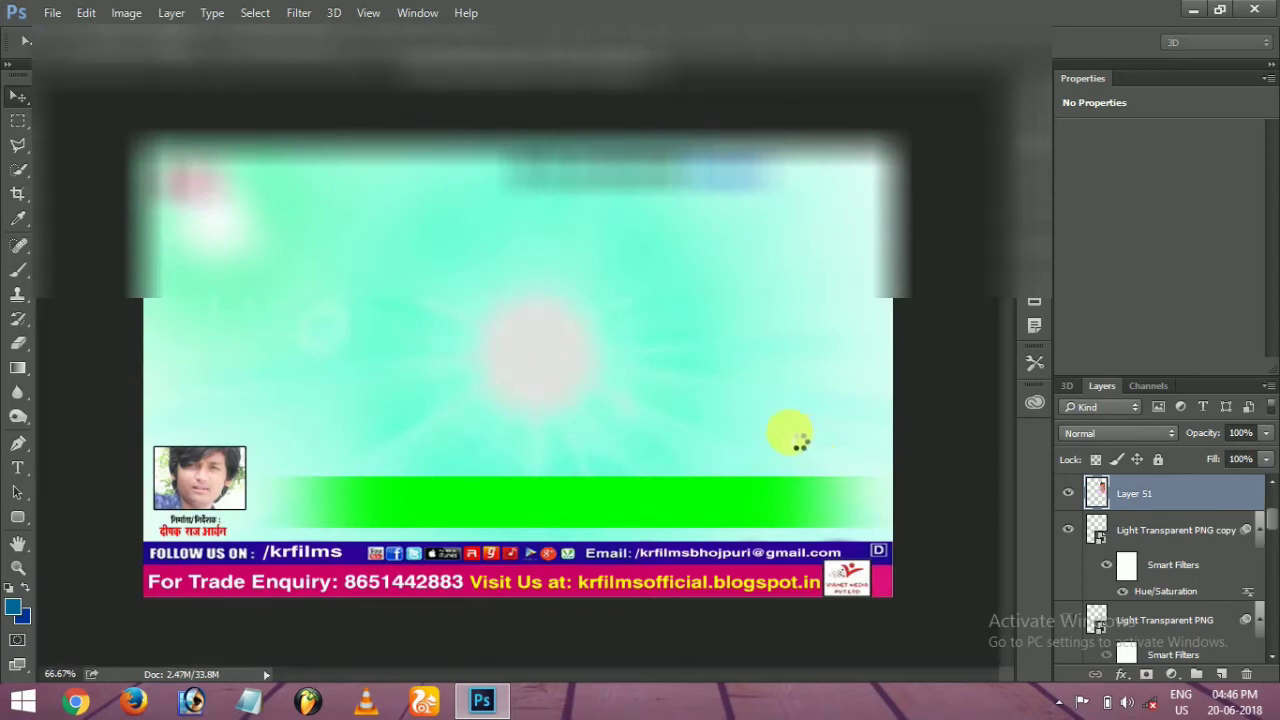
{"action": "left_click_drag", "start_coordinate": [788, 433], "coordinate": [797, 362]}
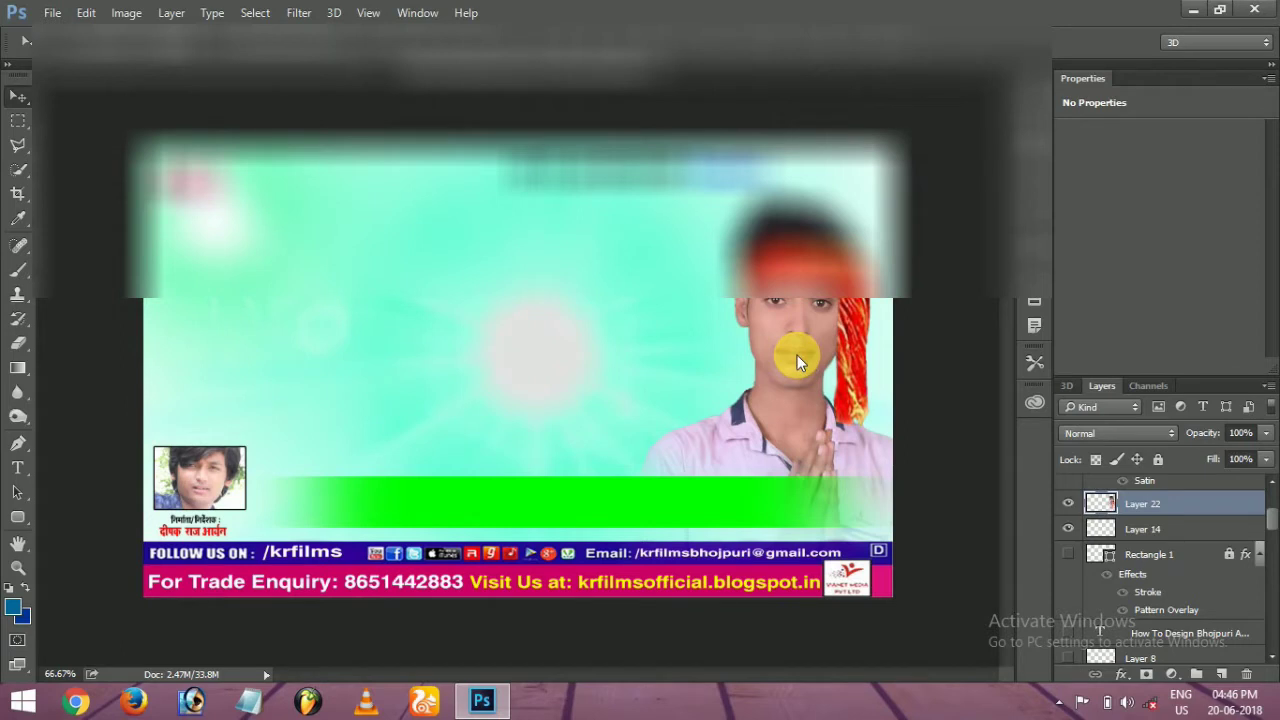
Step: Scale the singer's photo down slightly with Free Transform, keeping it at the banner's right side
{"action": "key", "text": "ctrl+Tab"}
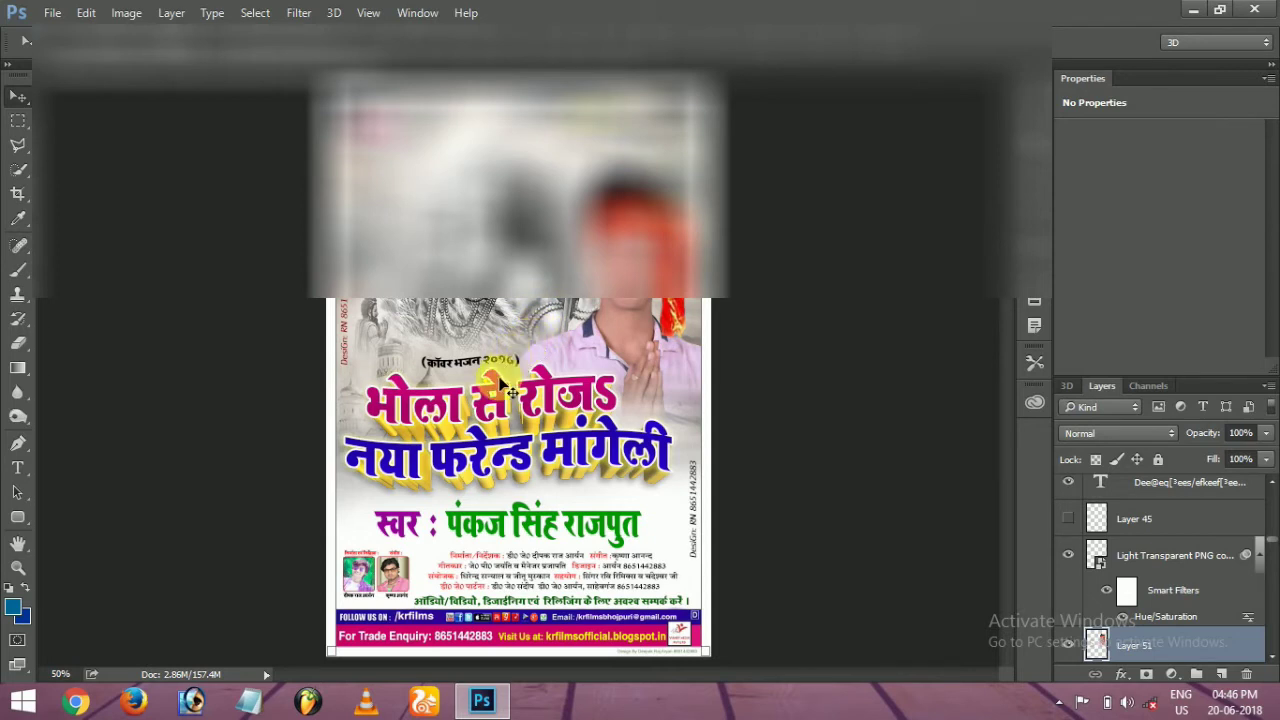
{"action": "key", "text": "ctrl+Tab"}
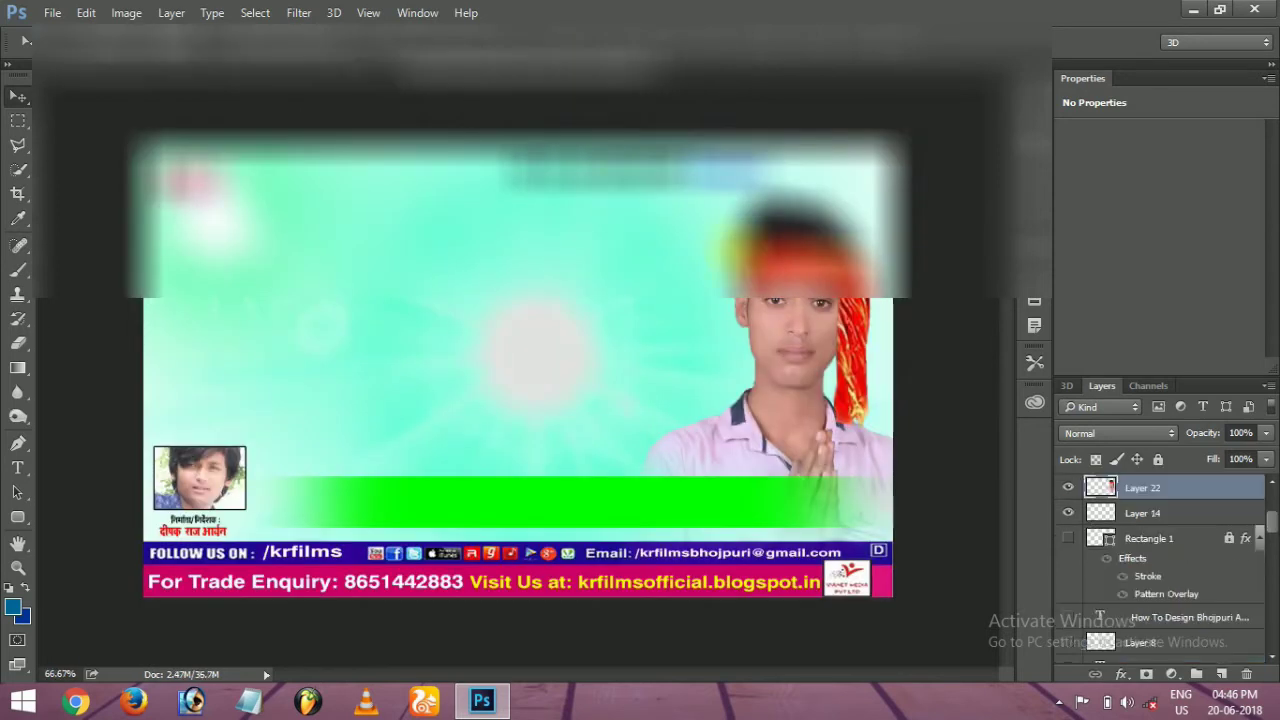
{"action": "right_click", "coordinate": [803, 303]}
{"action": "left_click", "coordinate": [843, 335]}
{"action": "right_click", "coordinate": [802, 304]}
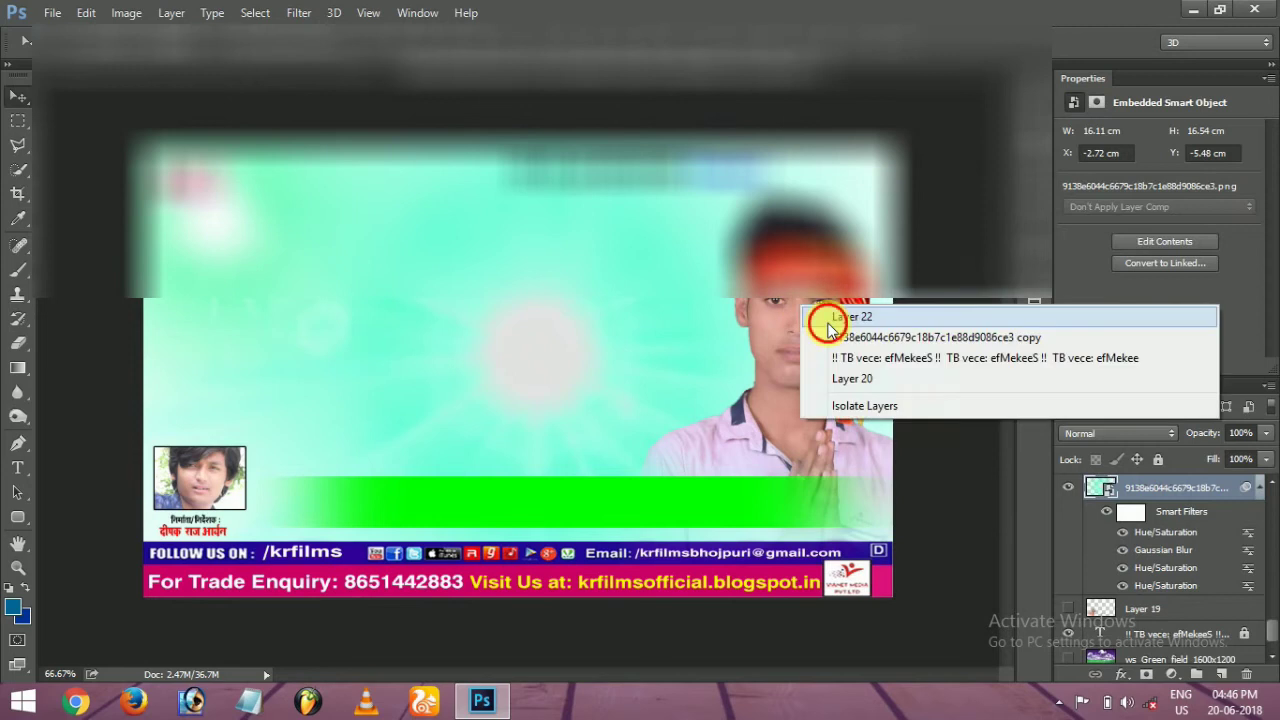
{"action": "left_click", "coordinate": [828, 314]}
{"action": "key", "text": "ctrl+t"}
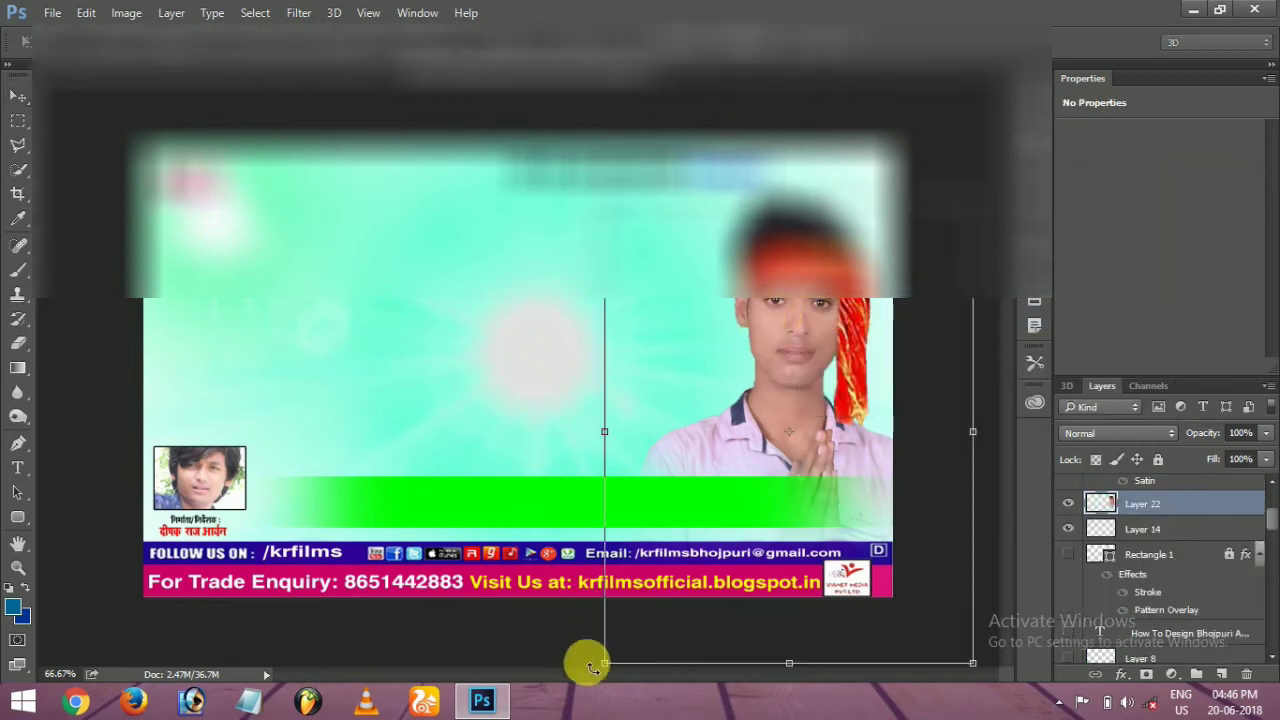
{"action": "left_click_drag", "start_coordinate": [606, 663], "coordinate": [584, 630]}
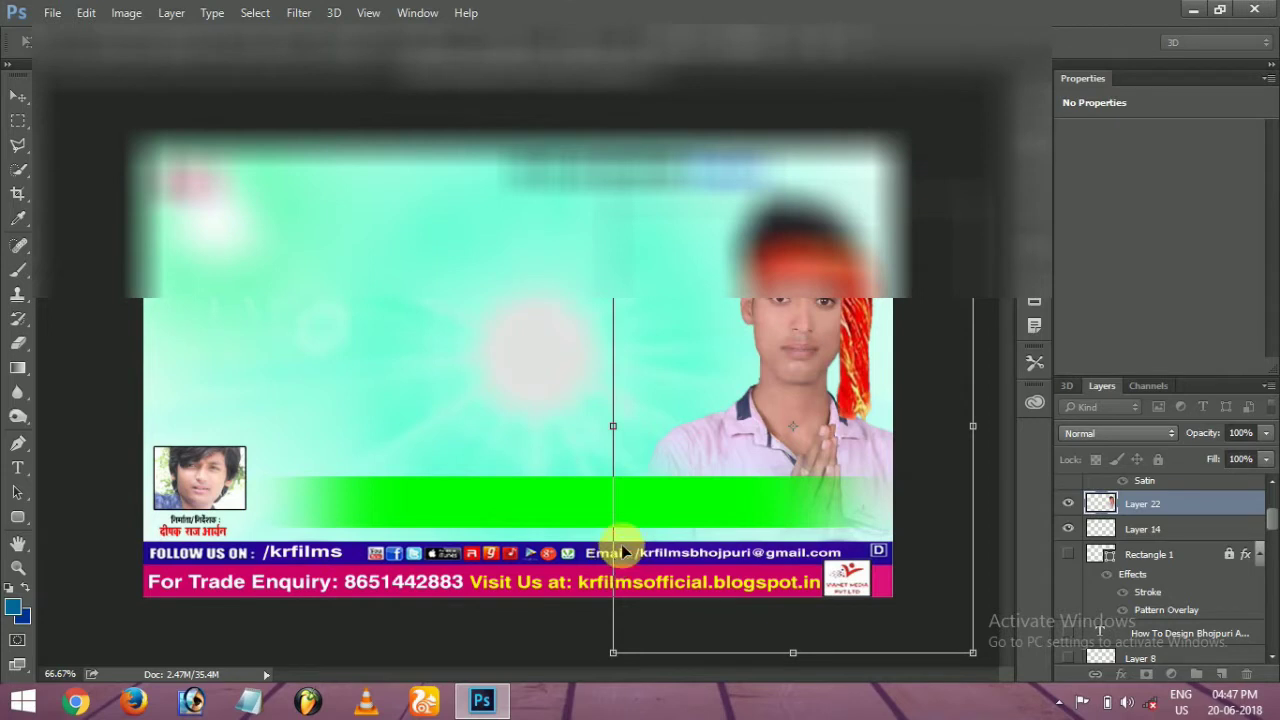
{"action": "key", "text": "Return"}
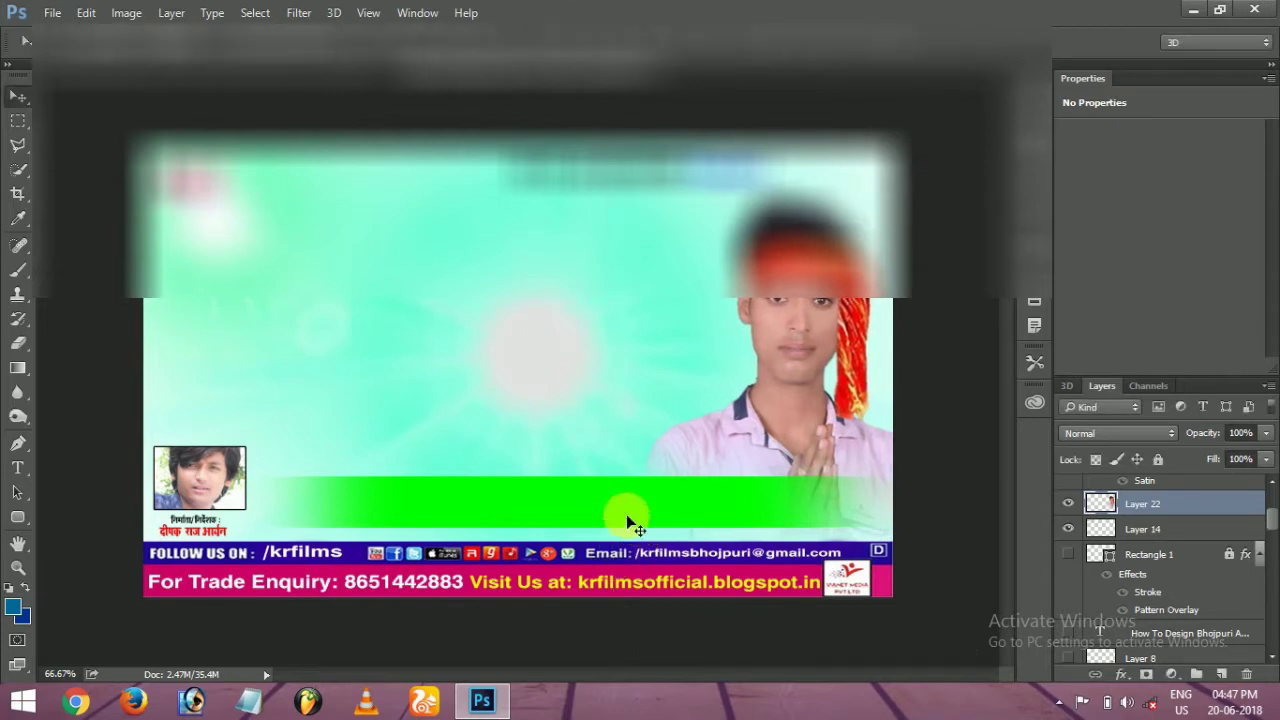
Step: In the poster document, select the Shiva artwork and paper background layers: maxresdefault (7), old-paper-background-8233946 and Layer 48 copy
{"action": "left_click", "coordinate": [283, 65]}
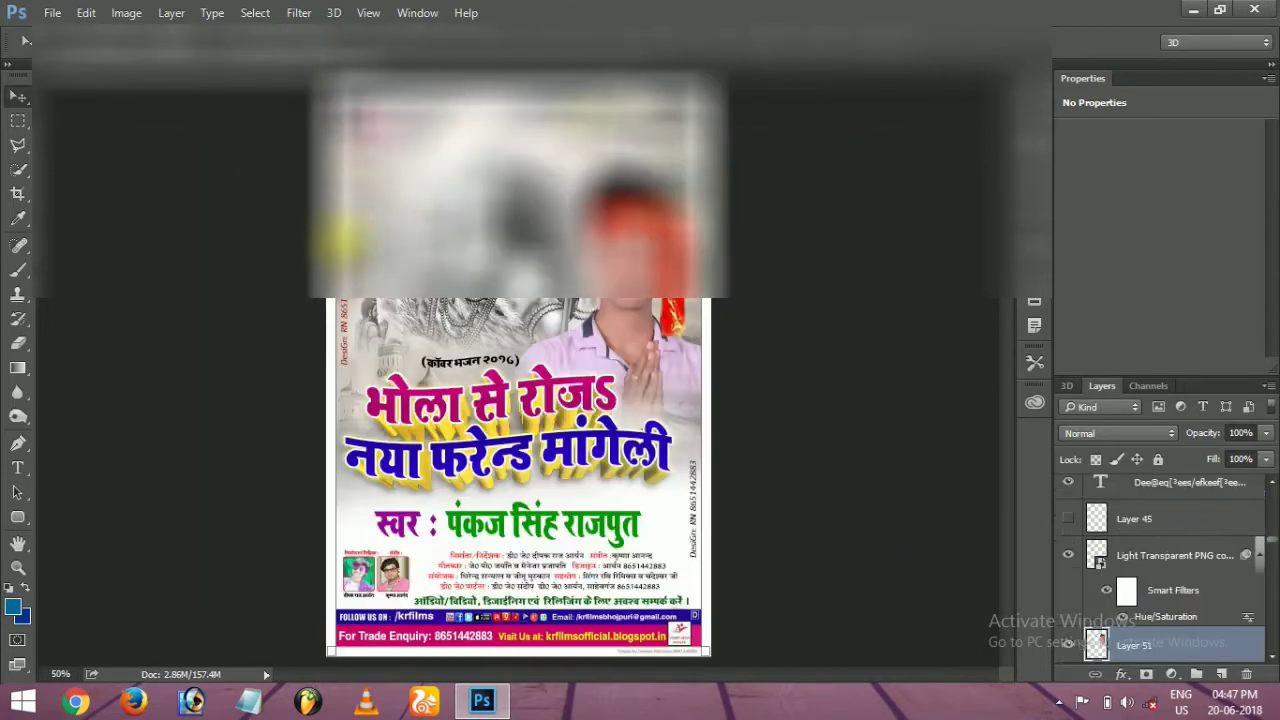
{"action": "right_click", "coordinate": [474, 236]}
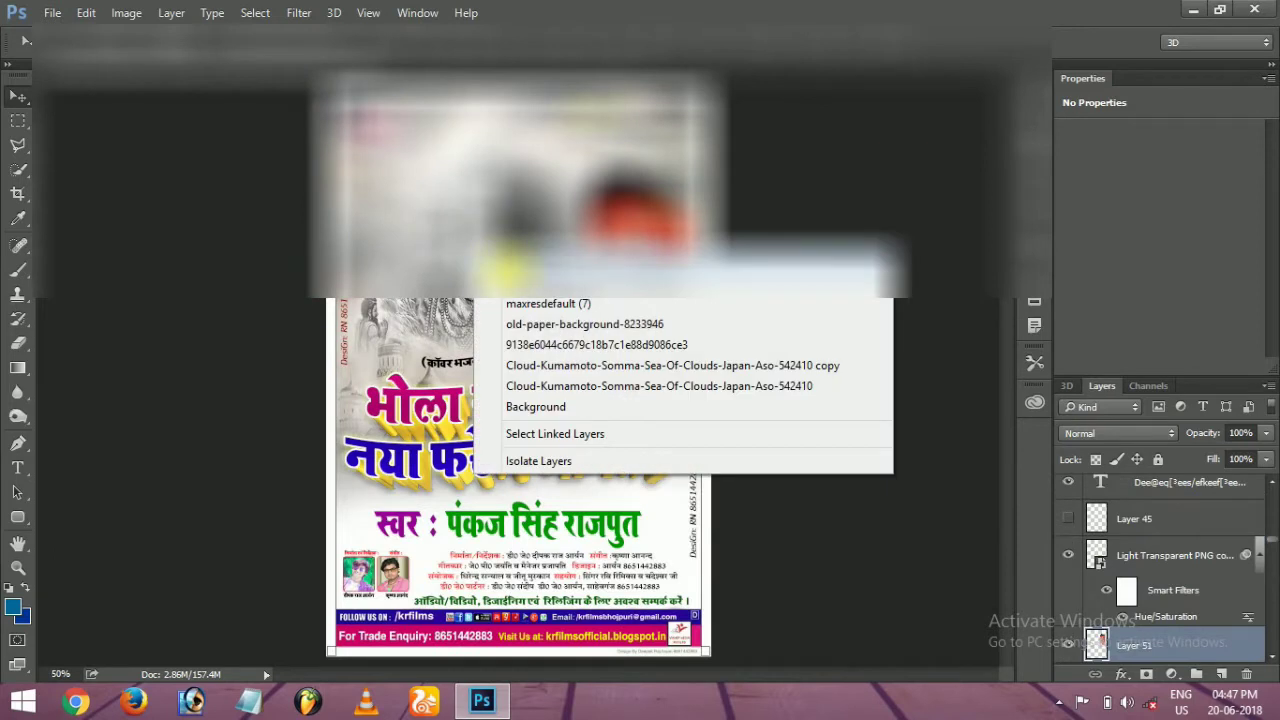
{"action": "left_click", "coordinate": [560, 344]}
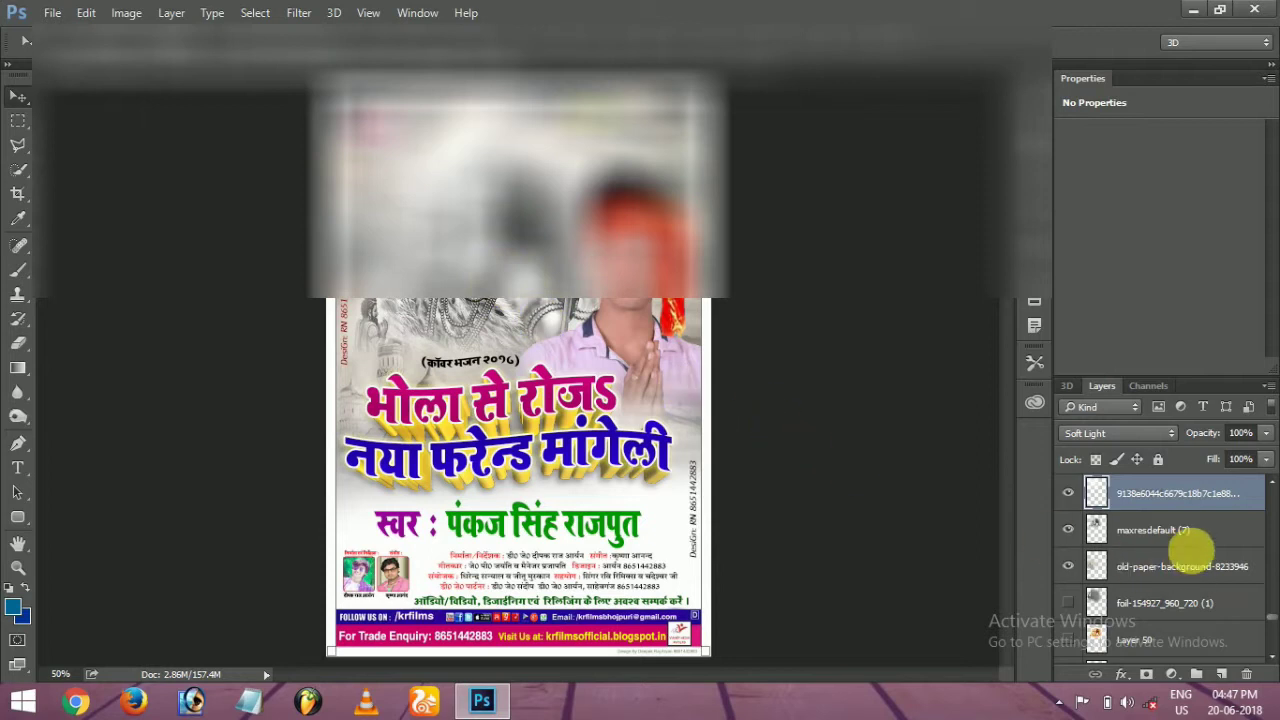
{"action": "left_click", "coordinate": [1157, 532], "text": "shift"}
{"action": "left_click", "coordinate": [1150, 566], "text": "shift"}
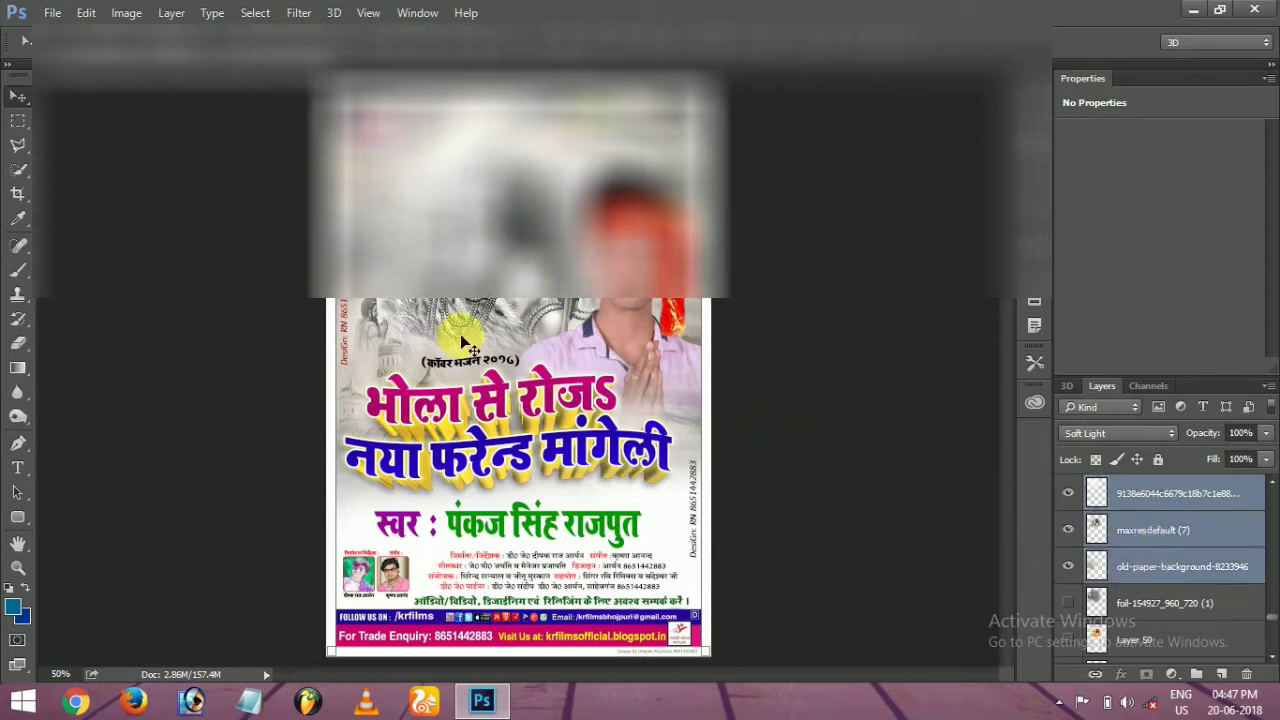
{"action": "left_click_drag", "start_coordinate": [466, 302], "coordinate": [530, 288]}
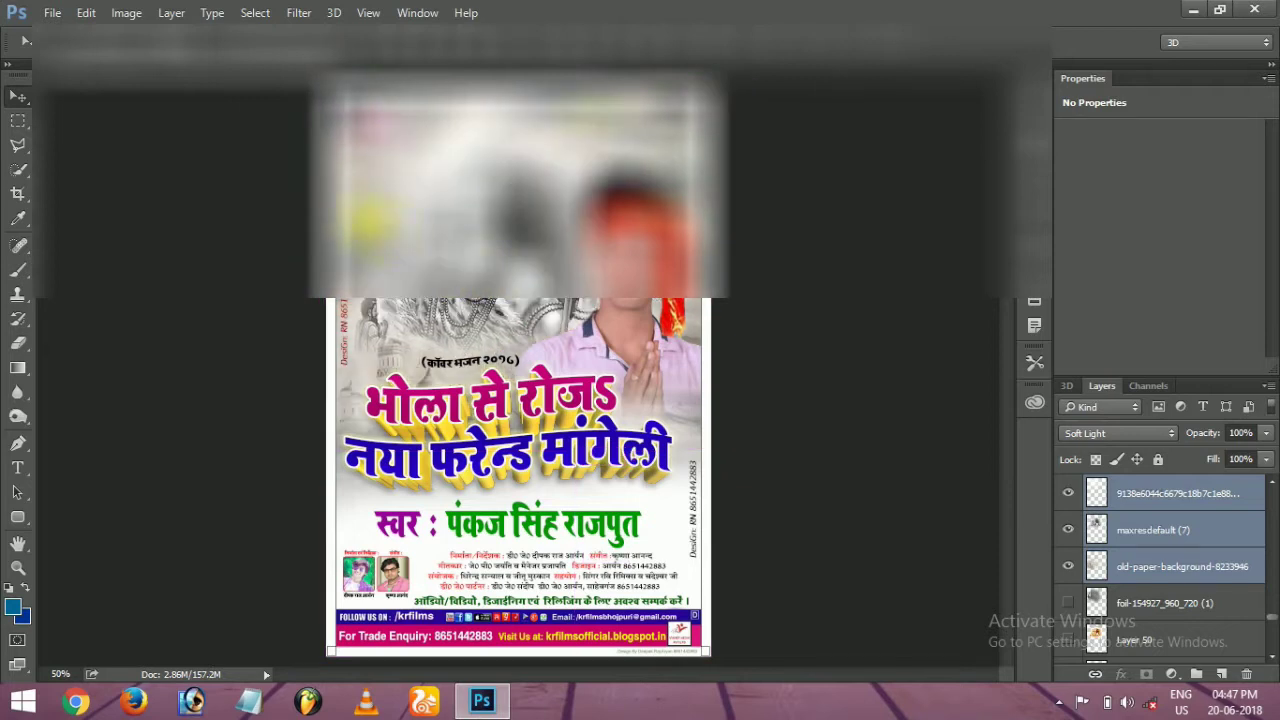
{"action": "right_click", "coordinate": [372, 298]}
{"action": "left_click", "coordinate": [389, 237]}
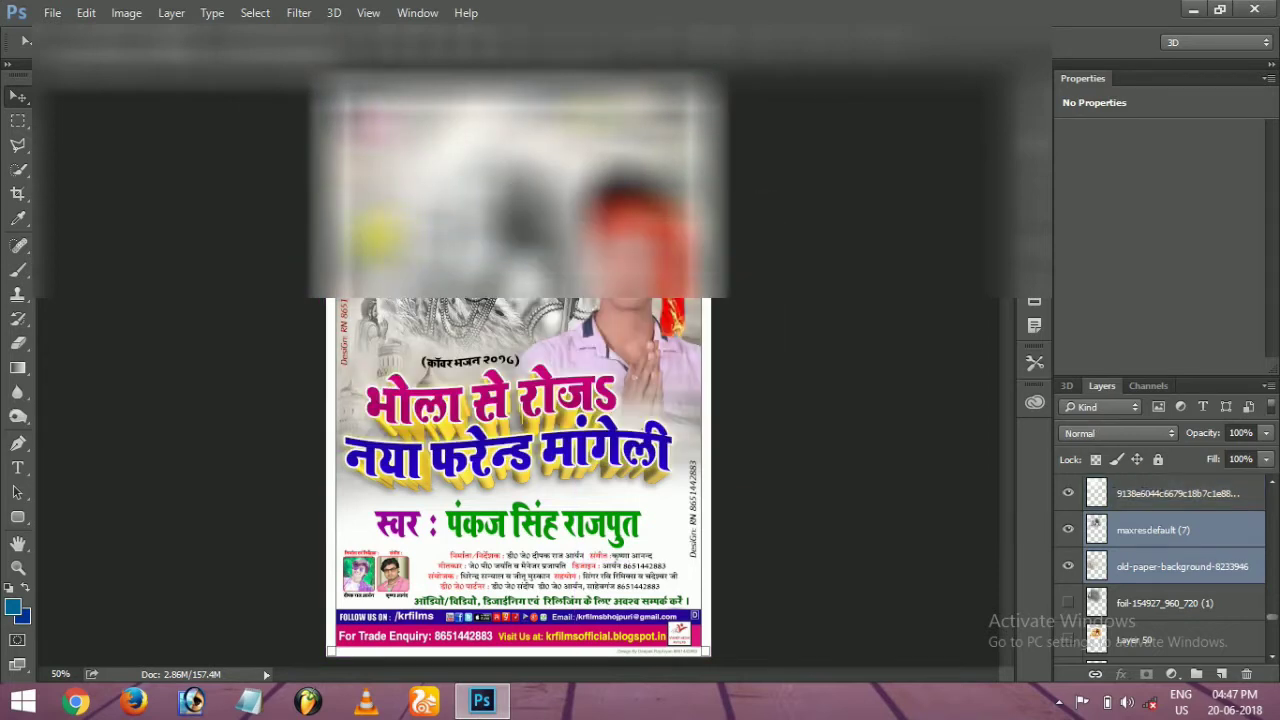
{"action": "right_click", "coordinate": [360, 206]}
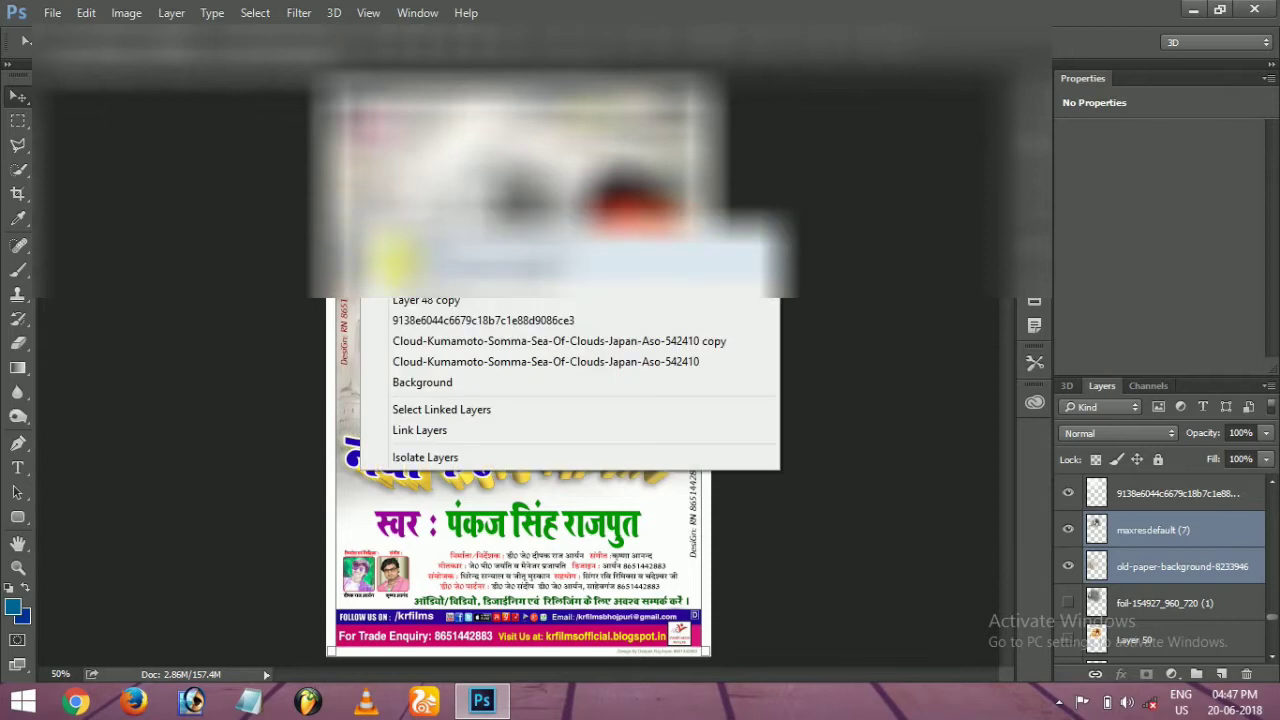
{"action": "left_click", "coordinate": [405, 302]}
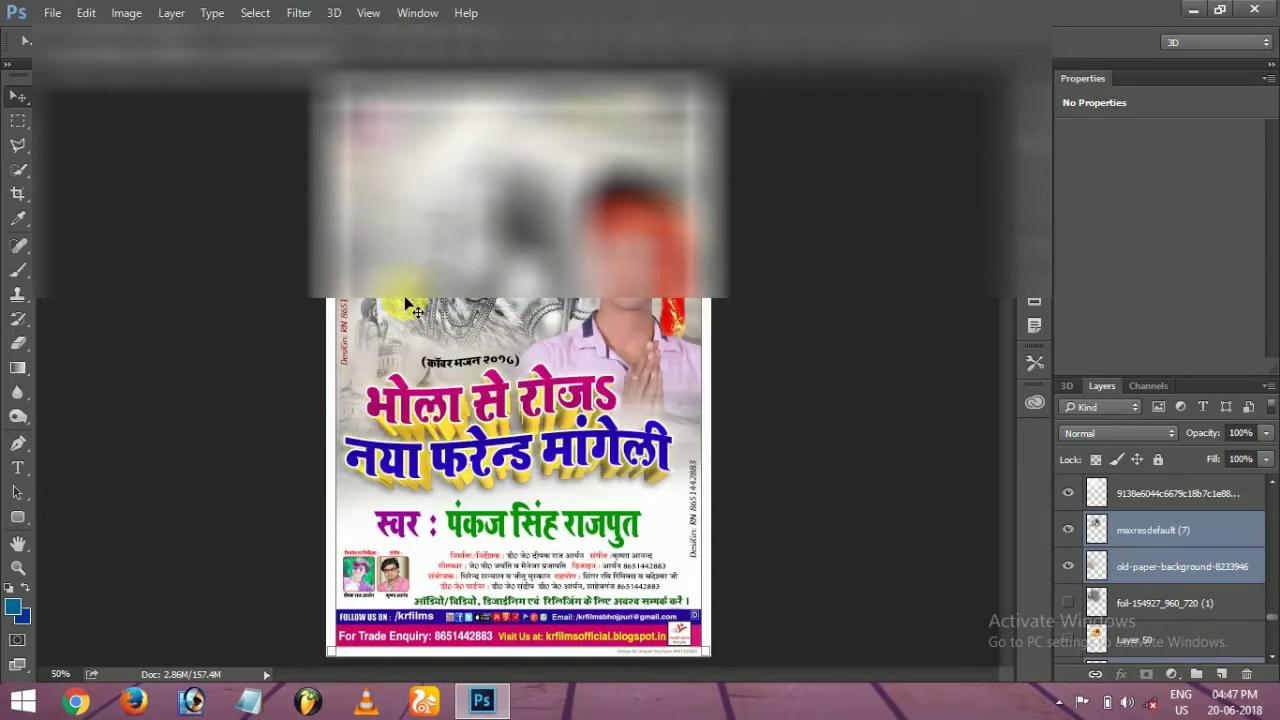
Step: Copy the three selected artwork layers into the banner document and place them over its left part
{"action": "left_click_drag", "start_coordinate": [449, 272], "coordinate": [432, 212]}
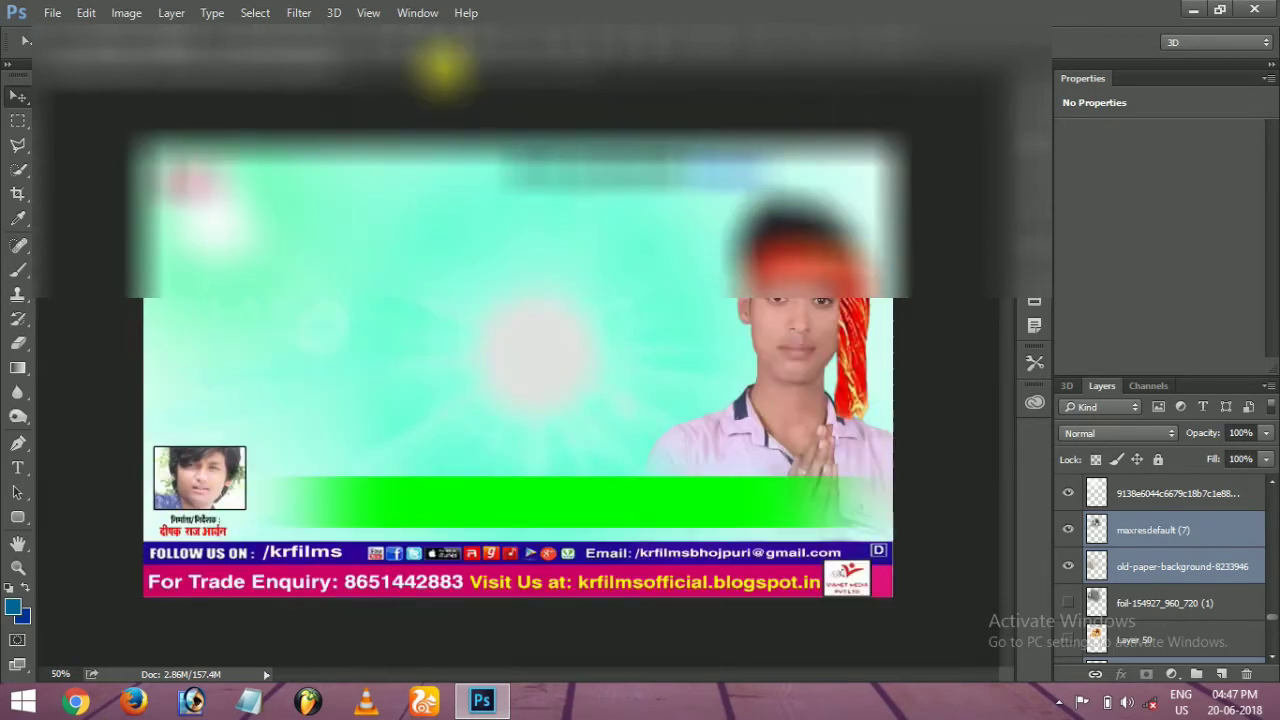
{"action": "mouse_move", "coordinate": [443, 67]}
{"action": "left_mouse_down"}
{"action": "mouse_move", "coordinate": [402, 342]}
{"action": "mouse_move", "coordinate": [385, 345]}
{"action": "mouse_move", "coordinate": [420, 377]}
{"action": "mouse_move", "coordinate": [457, 386]}
{"action": "mouse_move", "coordinate": [377, 395]}
{"action": "left_mouse_up"}
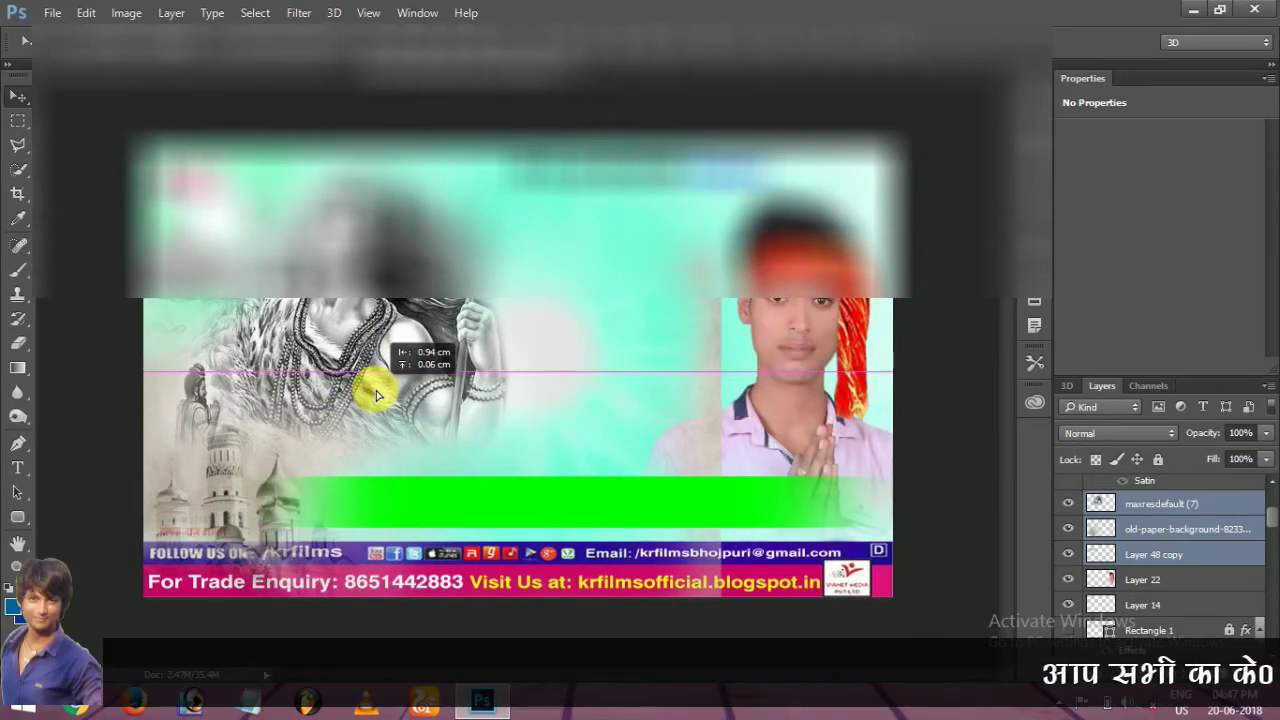
{"action": "left_click_drag", "start_coordinate": [377, 395], "coordinate": [377, 395]}
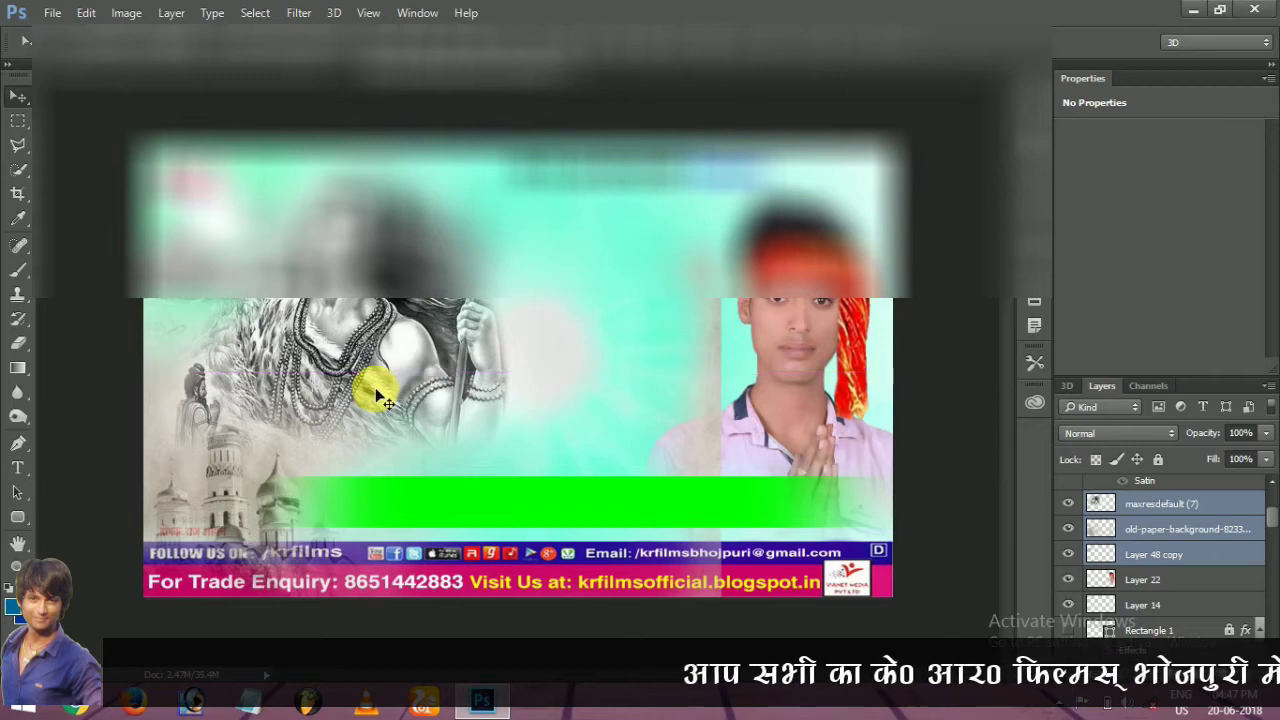
Step: Scale the Shiva artwork and paper background down with Free Transform, keeping them at the banner's left side
{"action": "left_click_drag", "start_coordinate": [722, 607], "coordinate": [612, 533]}
{"action": "mouse_move", "coordinate": [500, 402]}
{"action": "left_mouse_down"}
{"action": "mouse_move", "coordinate": [537, 394]}
{"action": "mouse_move", "coordinate": [518, 393]}
{"action": "left_mouse_up"}
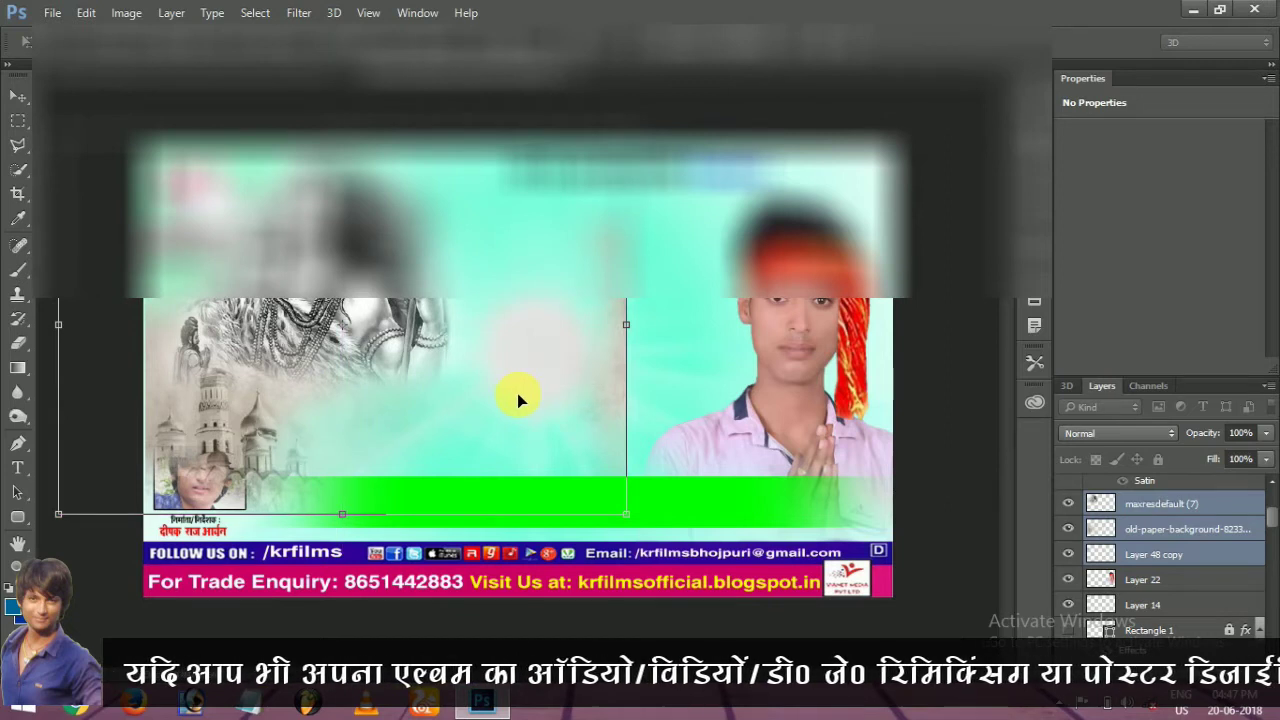
{"action": "key", "text": "Return"}
Step: Send the old-paper-background-8233946 layer down the stack until it sits directly above ws_Green_field_1600x1200
{"action": "right_click", "coordinate": [210, 393]}
{"action": "left_click", "coordinate": [274, 426]}
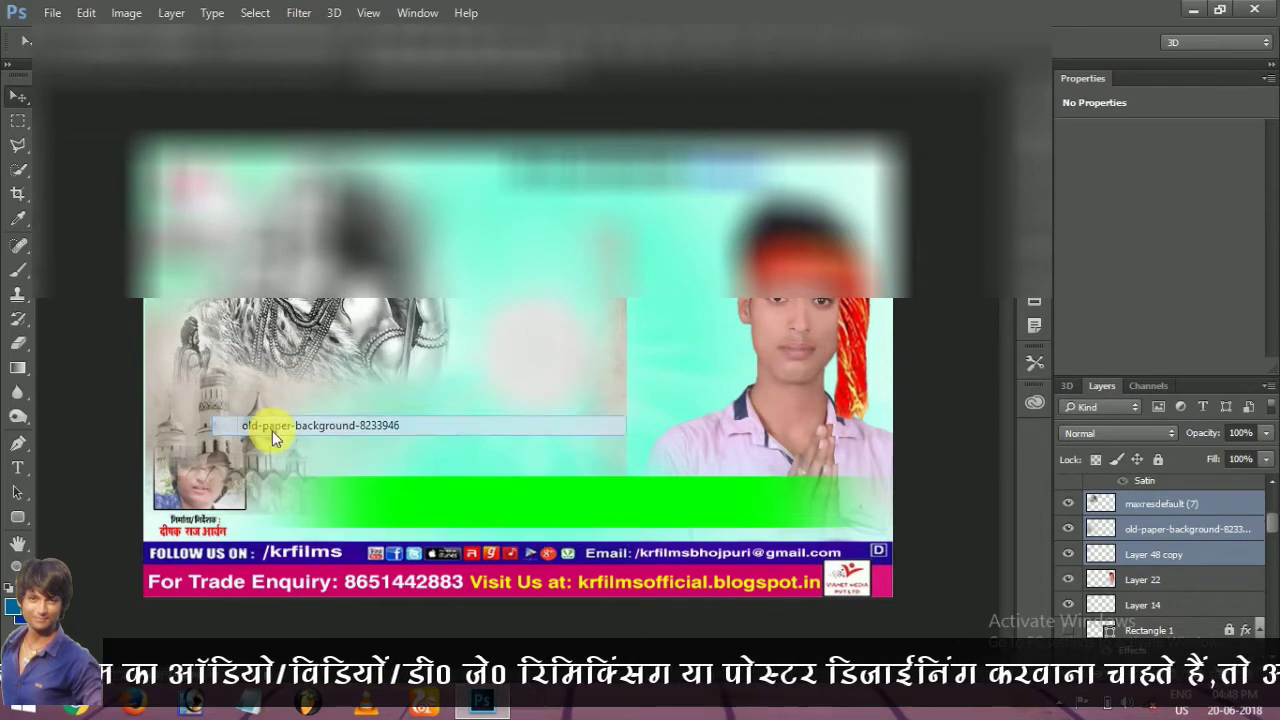
{"action": "key", "text": "ctrl+e"}
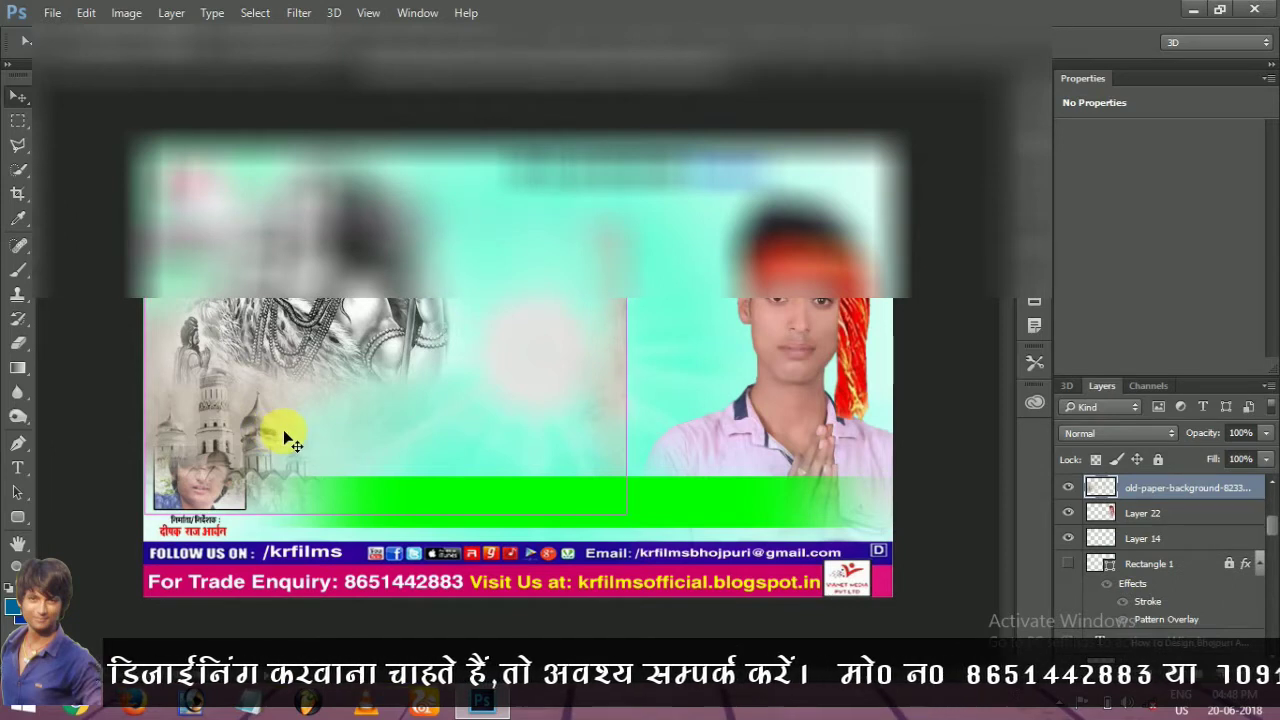
{"action": "key", "text": "ctrl+bracketleft"}
{"action": "key", "text": "ctrl+bracketleft"}
{"action": "key", "text": "ctrl+bracketleft"}
{"action": "key", "text": "ctrl+e"}
{"action": "key", "text": "ctrl+e"}
{"action": "key", "text": "ctrl+e"}
{"action": "key", "text": "ctrl+e"}
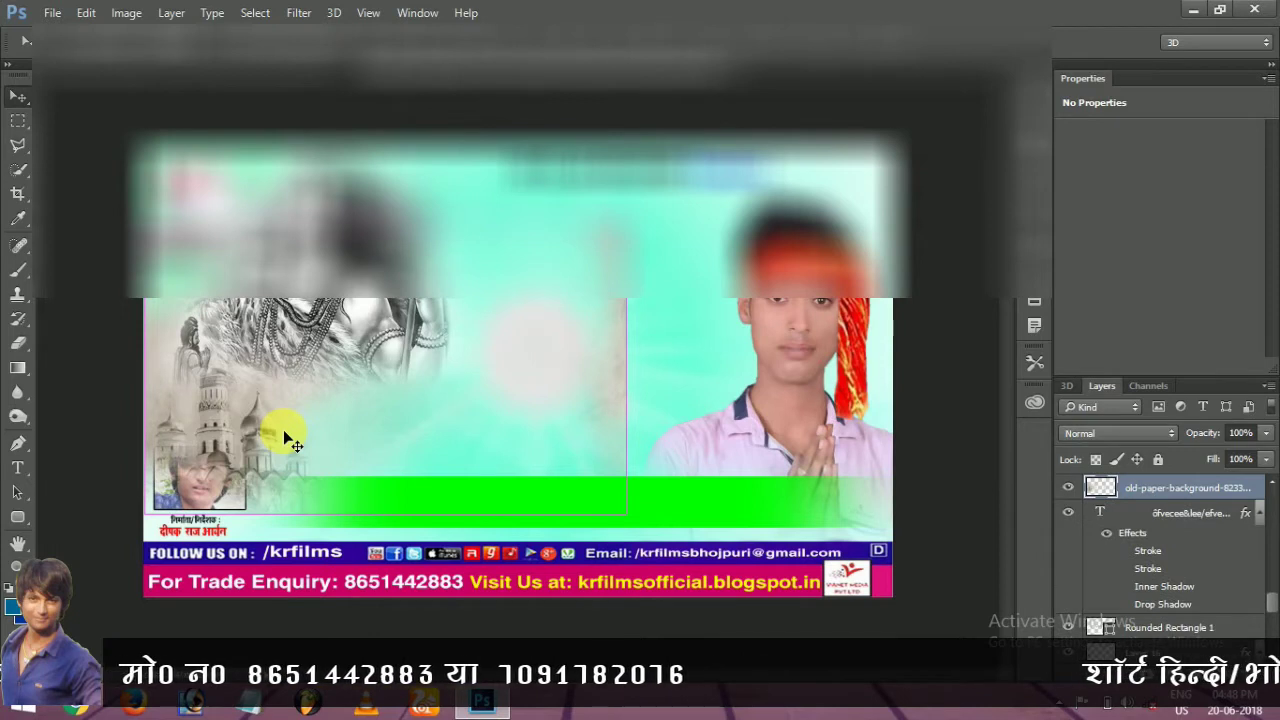
{"action": "key", "text": "ctrl+e"}
{"action": "key", "text": "ctrl+bracketleft"}
{"action": "key", "text": "ctrl+bracketleft"}
{"action": "key", "text": "ctrl+bracketleft"}
{"action": "key", "text": "ctrl+bracketleft"}
{"action": "key", "text": "ctrl+bracketleft"}
{"action": "key", "text": "ctrl+bracketleft"}
{"action": "key", "text": "ctrl+bracketleft"}
{"action": "key", "text": "ctrl+bracketleft"}
{"action": "key", "text": "ctrl+bracketleft"}
{"action": "key", "text": "ctrl+bracketleft"}
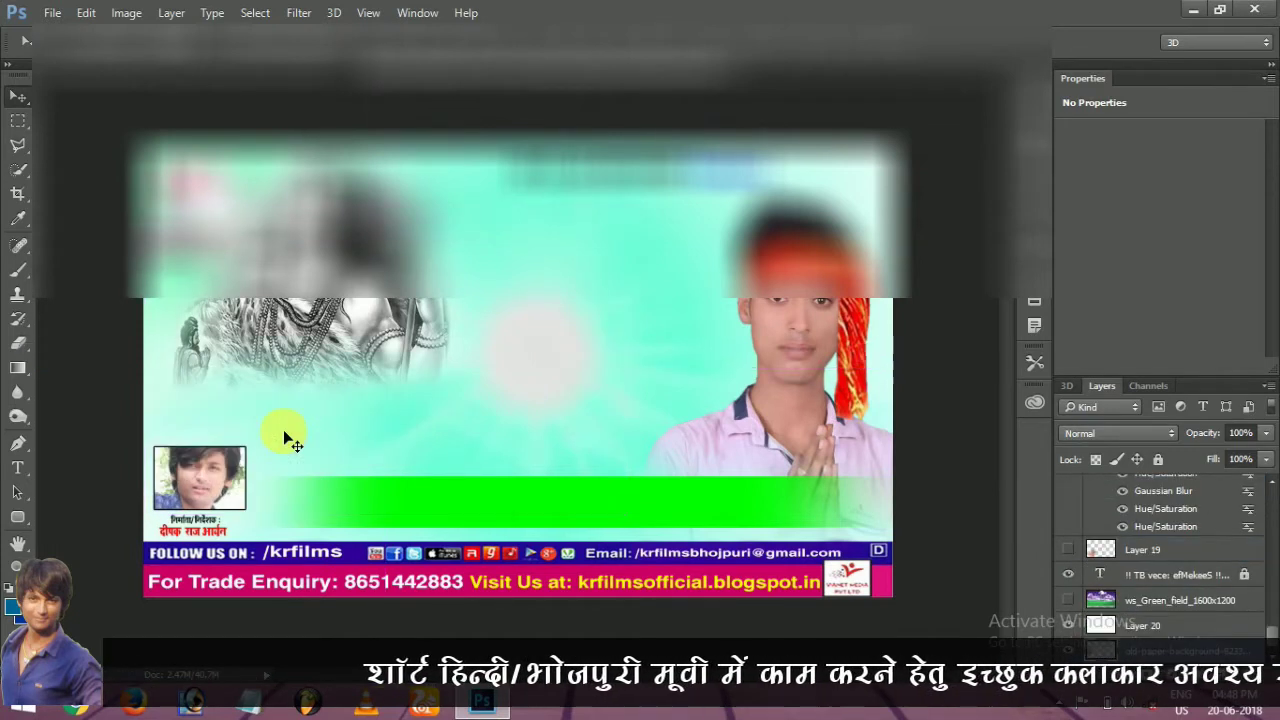
{"action": "key", "text": "ctrl+bracketright"}
{"action": "key", "text": "ctrl+bracketright"}
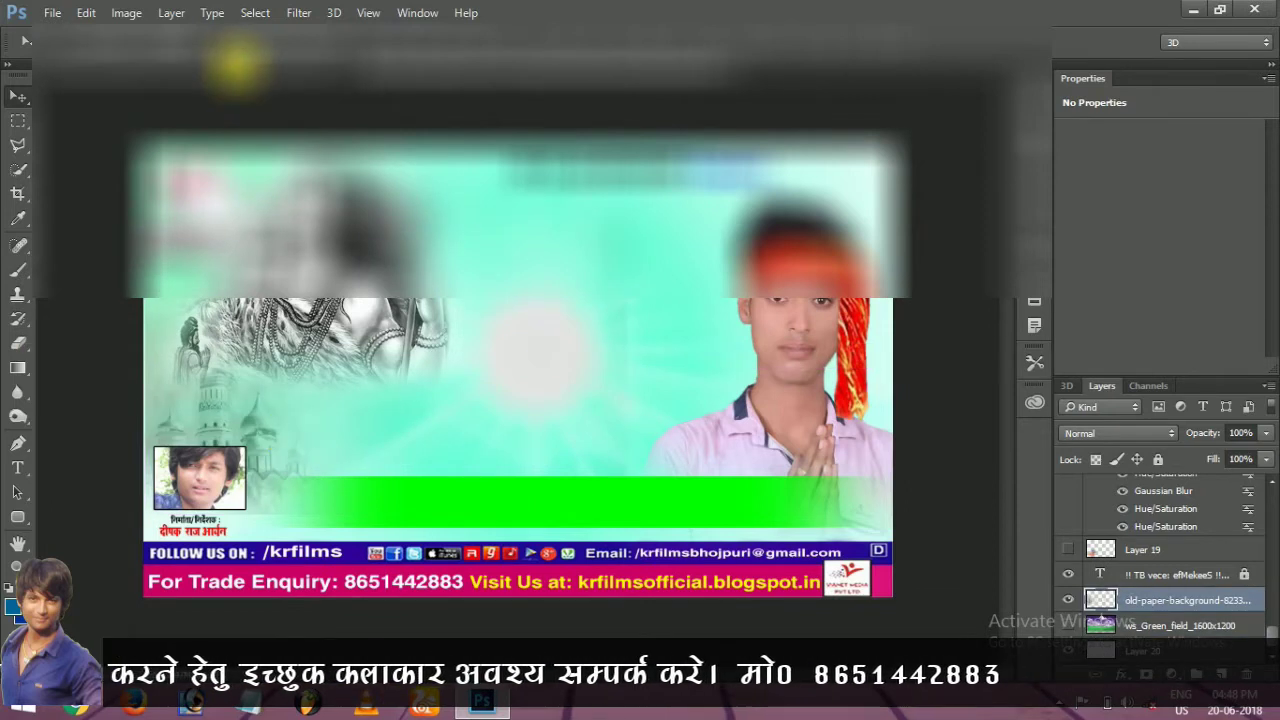
Step: Copy the poster's title text and its 3D extrusion layer into the banner and place them in the middle, above the green bar
{"action": "left_click", "coordinate": [232, 63]}
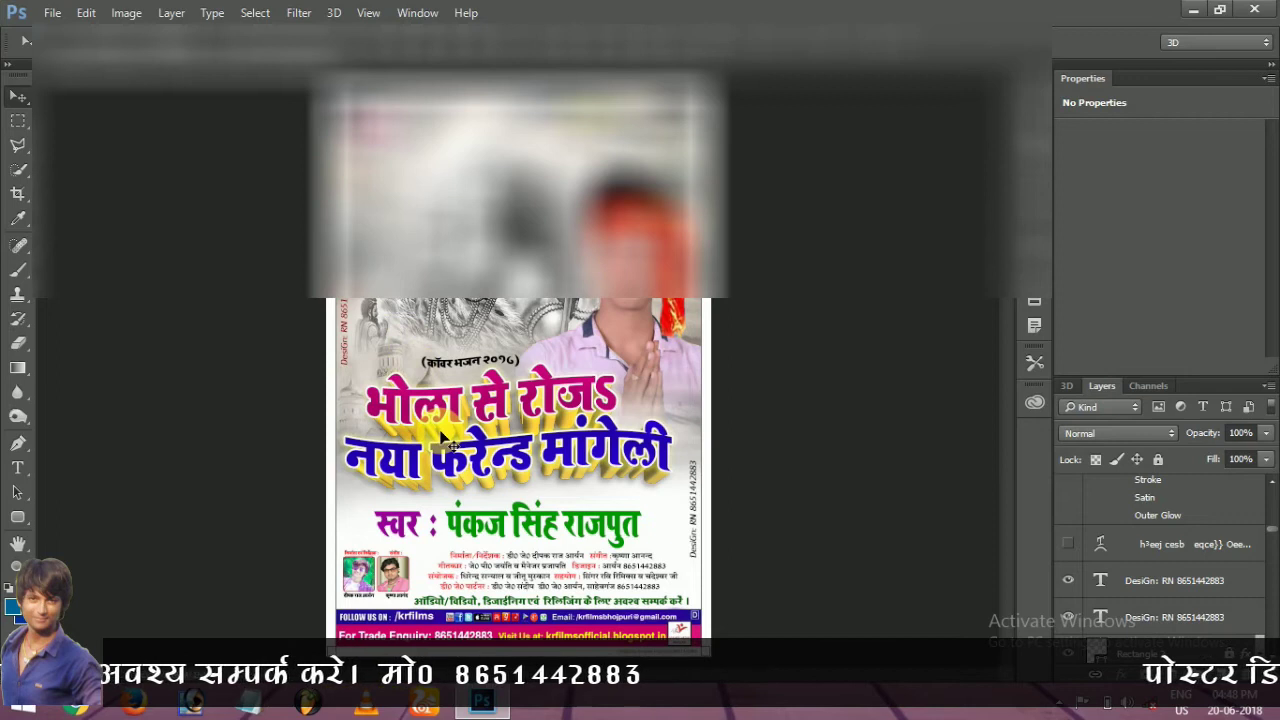
{"action": "right_click", "coordinate": [440, 405]}
{"action": "left_click", "coordinate": [470, 410]}
{"action": "left_click_drag", "start_coordinate": [470, 410], "coordinate": [480, 165]}
{"action": "left_click_drag", "start_coordinate": [552, 97], "coordinate": [575, 210]}
{"action": "left_click_drag", "start_coordinate": [445, 443], "coordinate": [445, 443]}
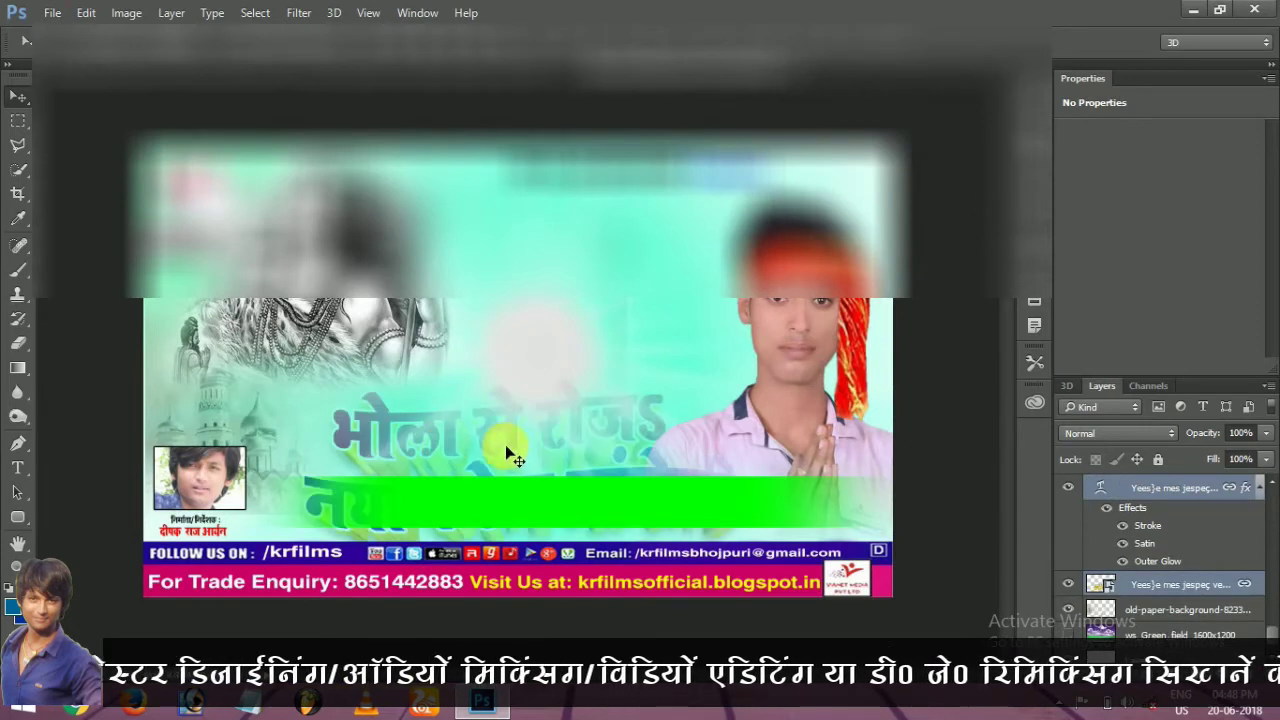
{"action": "left_click_drag", "start_coordinate": [494, 355], "coordinate": [497, 362]}
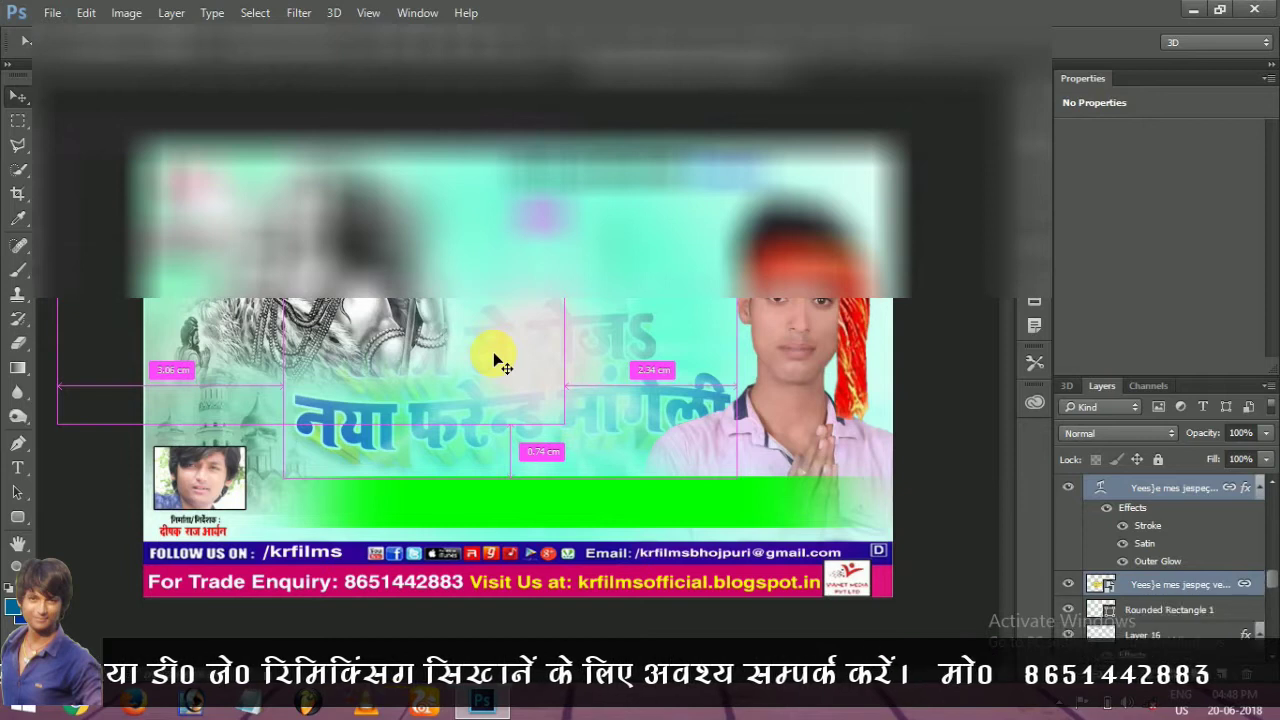
Step: Bring the two title layers forward in the stack until they sit directly above Layer 21
{"action": "key", "text": "ctrl+]"}
{"action": "key", "text": "ctrl+]"}
{"action": "key", "text": "ctrl+]"}
{"action": "key", "text": "ctrl+]"}
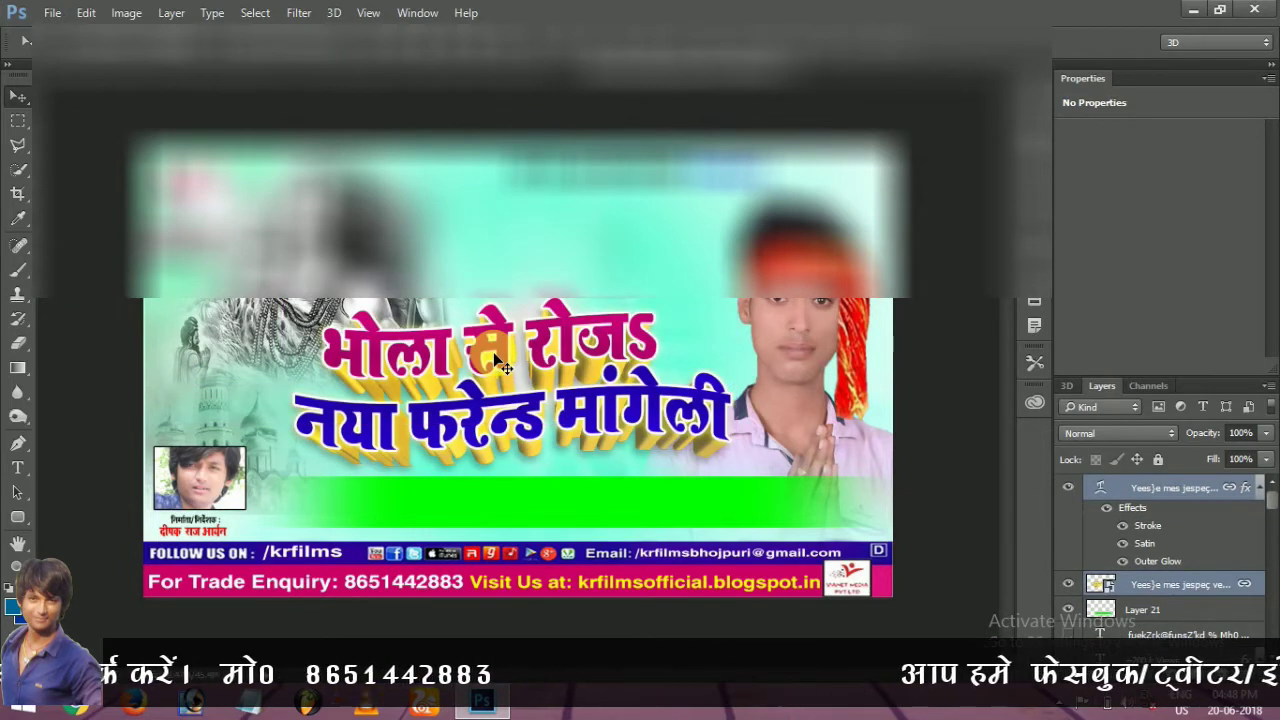
Step: Scale the title down slightly with Free Transform and position it between the Shiva artwork and the singer's photo
{"action": "mouse_move", "coordinate": [494, 354]}
{"action": "left_mouse_down"}
{"action": "mouse_move", "coordinate": [489, 376]}
{"action": "mouse_move", "coordinate": [505, 359]}
{"action": "left_mouse_up"}
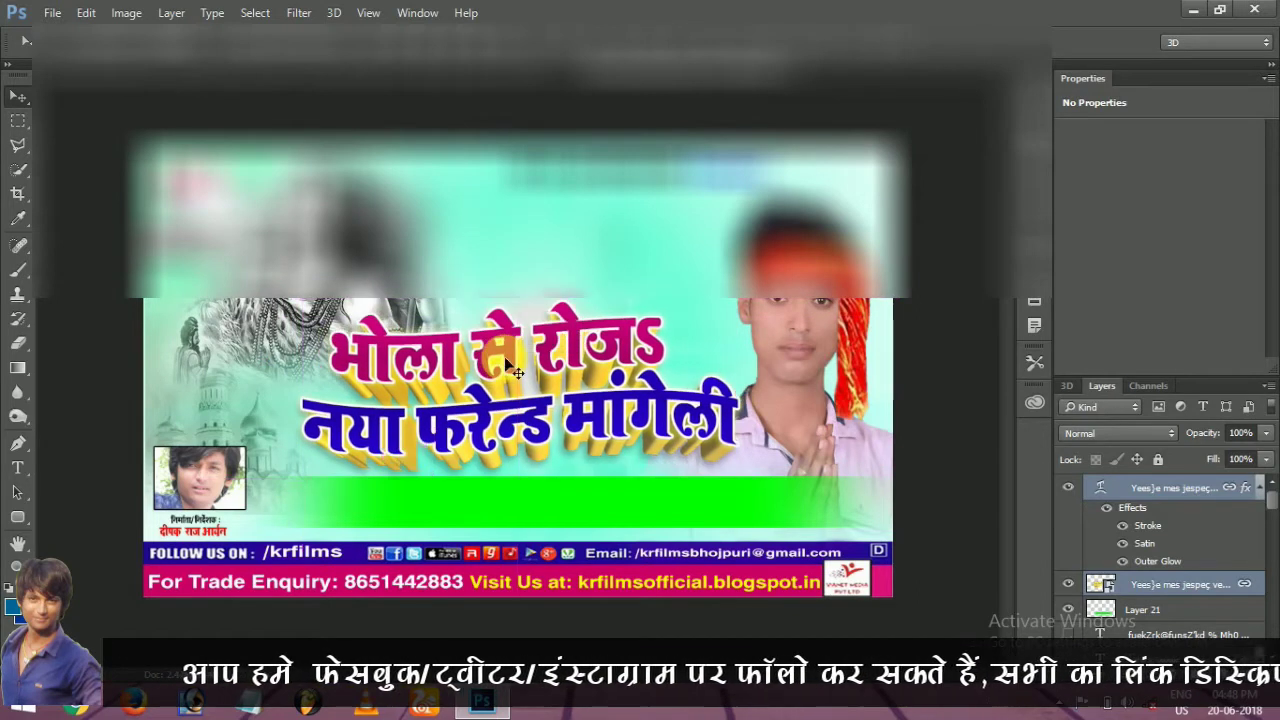
{"action": "left_click_drag", "start_coordinate": [746, 485], "coordinate": [705, 472]}
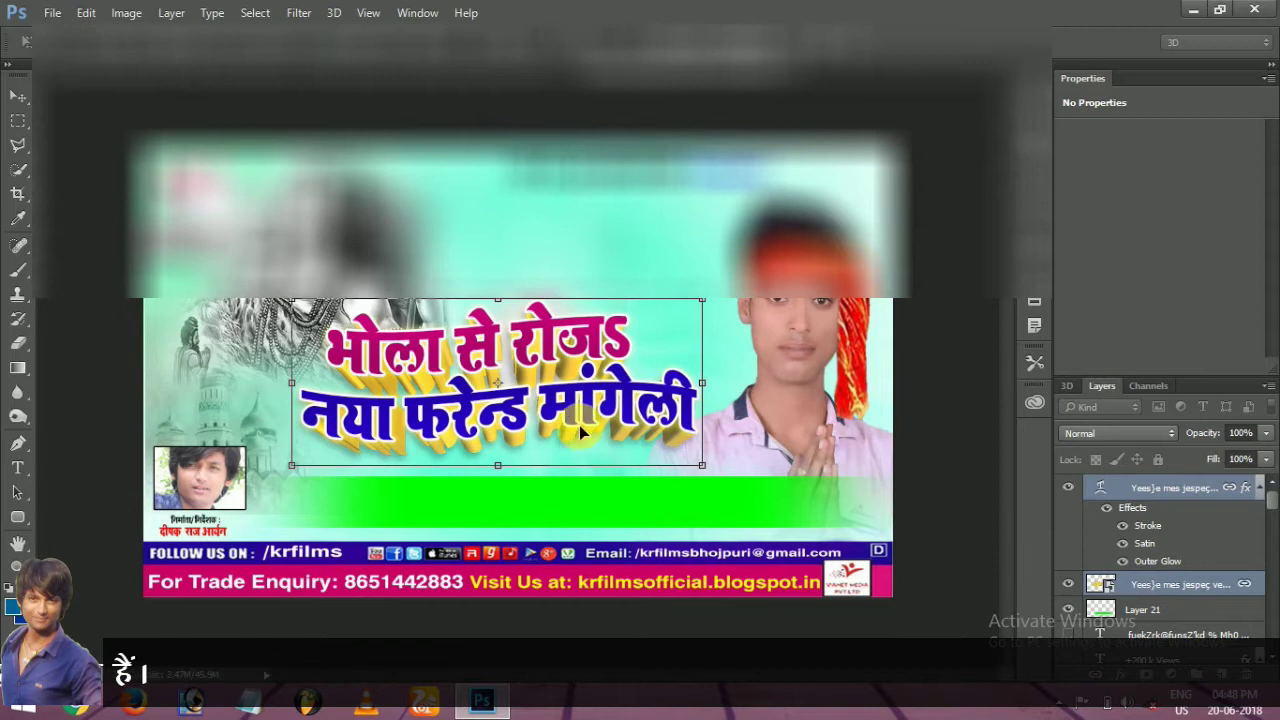
{"action": "left_click_drag", "start_coordinate": [584, 422], "coordinate": [593, 419]}
{"action": "key", "text": "Escape"}
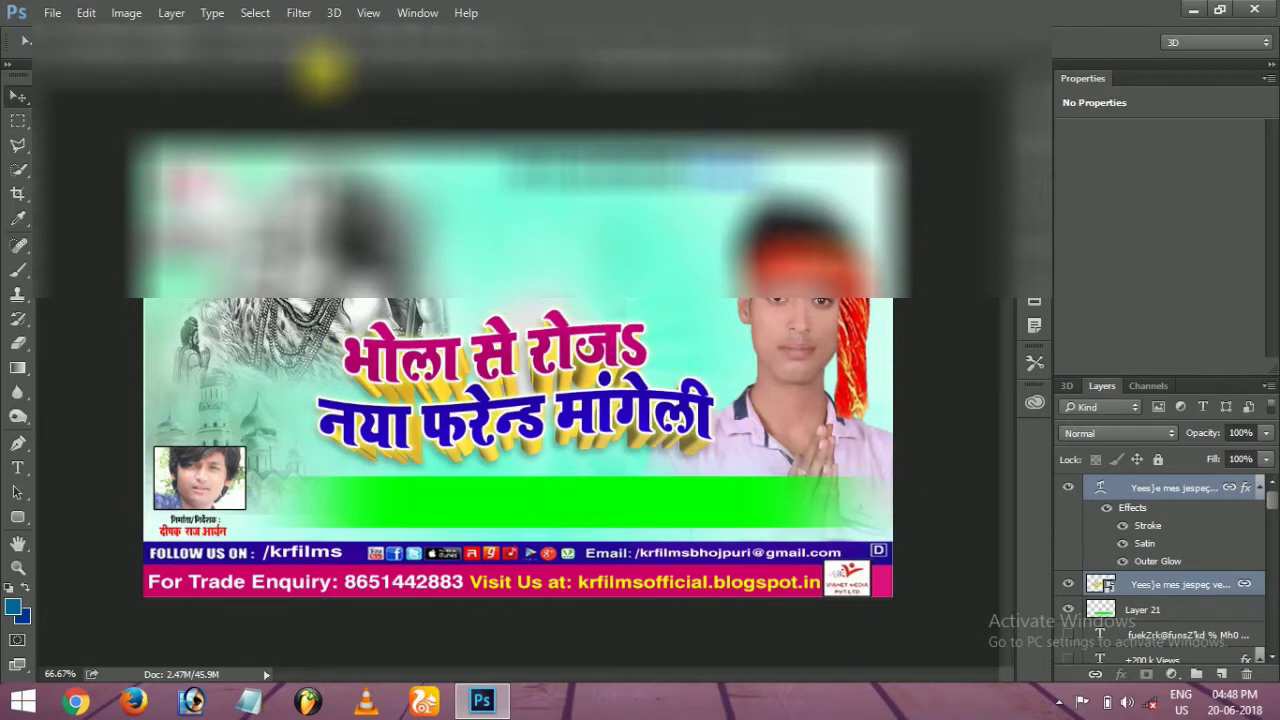
Step: Copy the singer credit line from the poster into the banner and place it on the green bar
{"action": "left_click", "coordinate": [321, 70]}
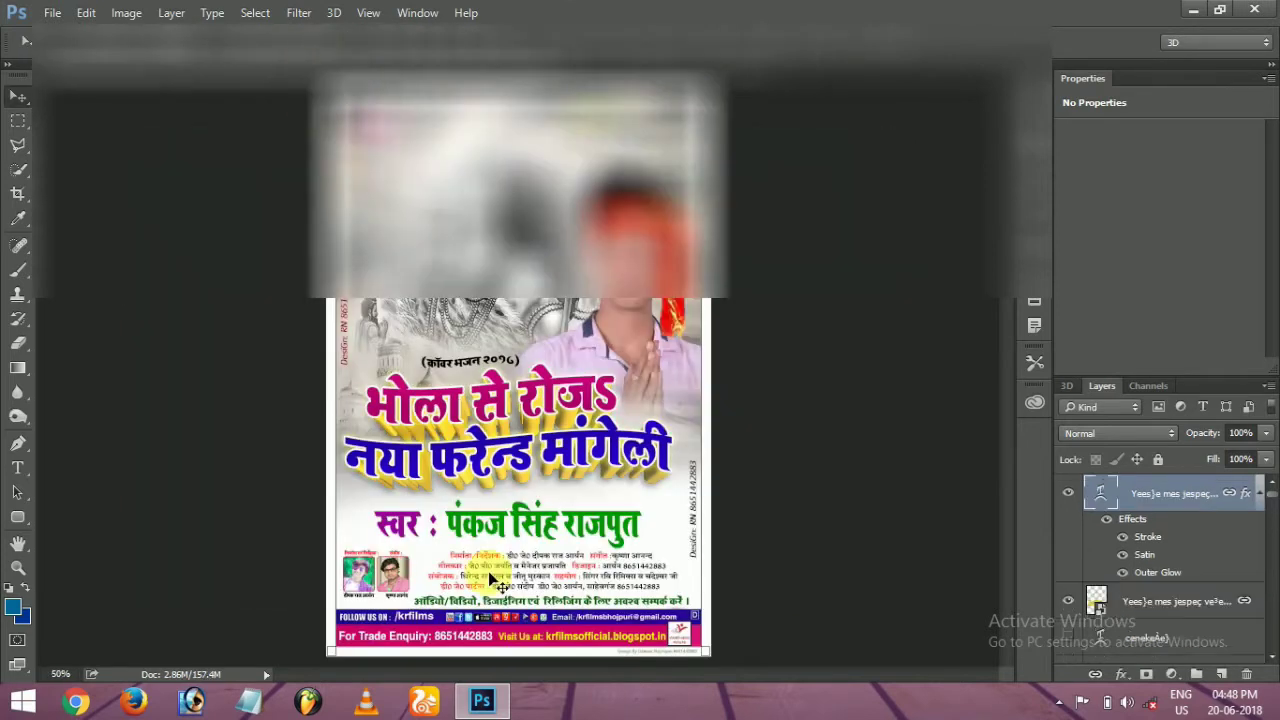
{"action": "right_click", "coordinate": [483, 531]}
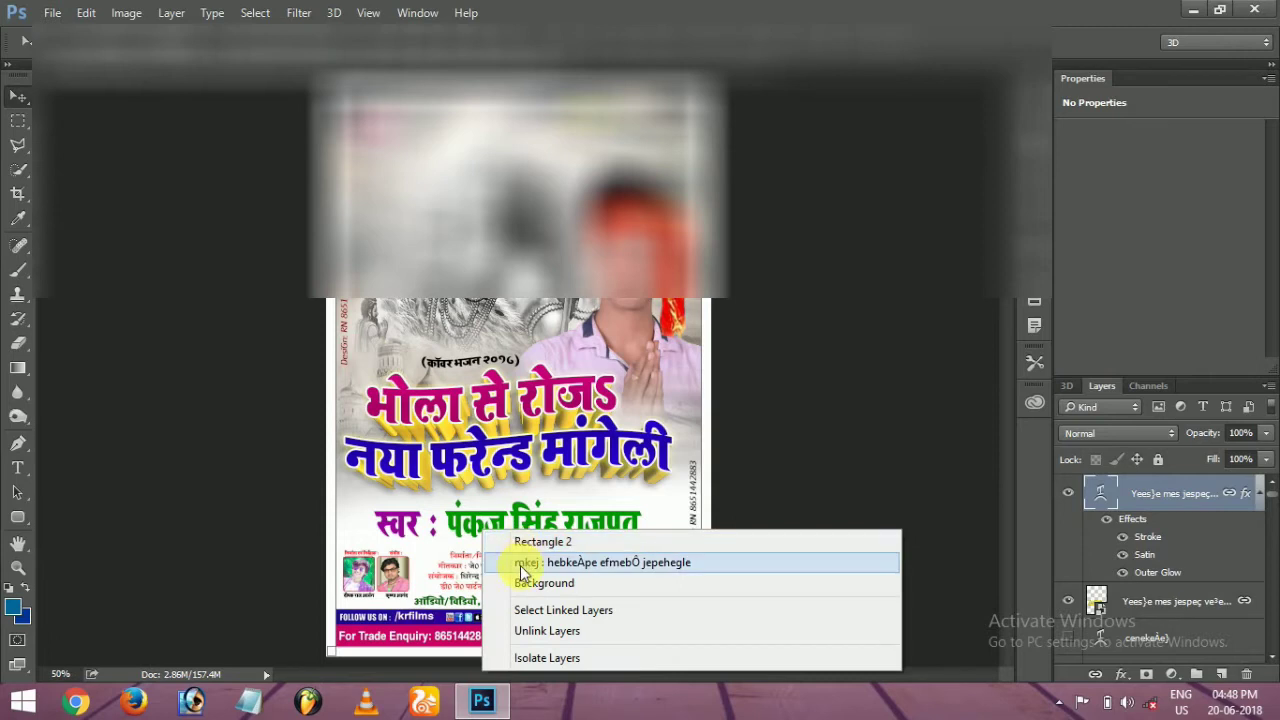
{"action": "left_click", "coordinate": [526, 563]}
{"action": "left_click_drag", "start_coordinate": [500, 515], "coordinate": [598, 70]}
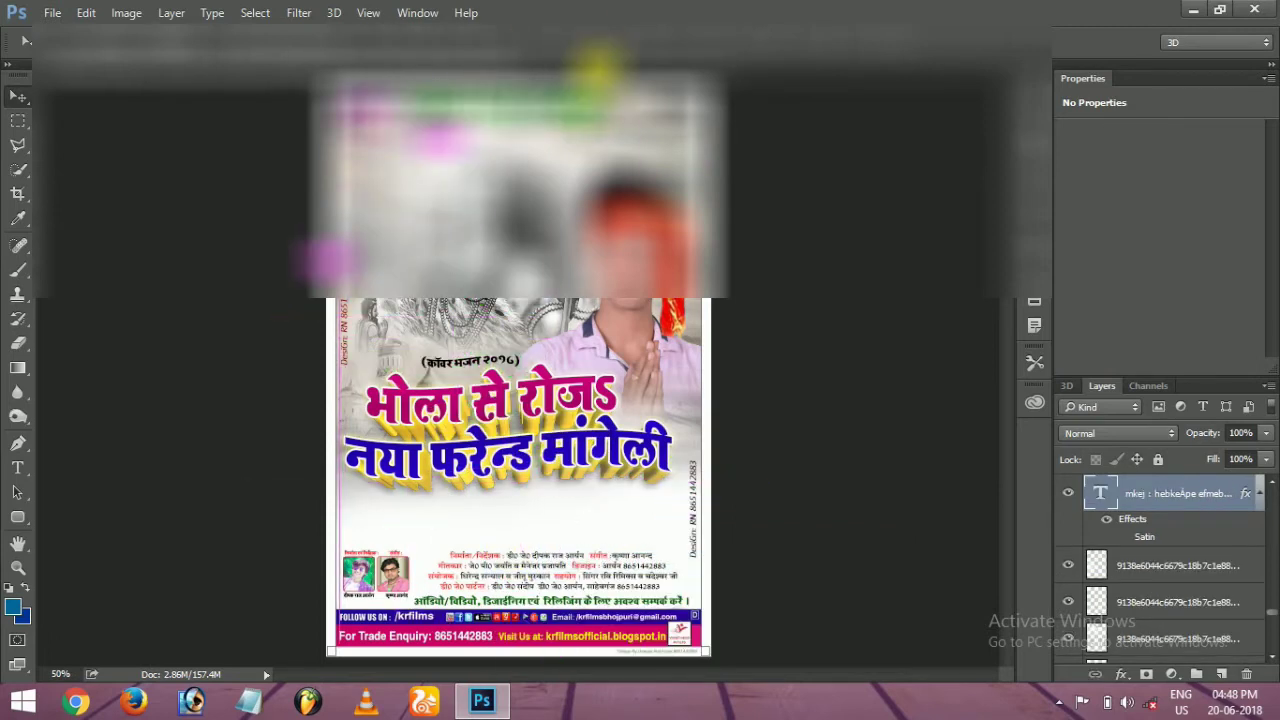
{"action": "left_click_drag", "start_coordinate": [500, 95], "coordinate": [565, 502]}
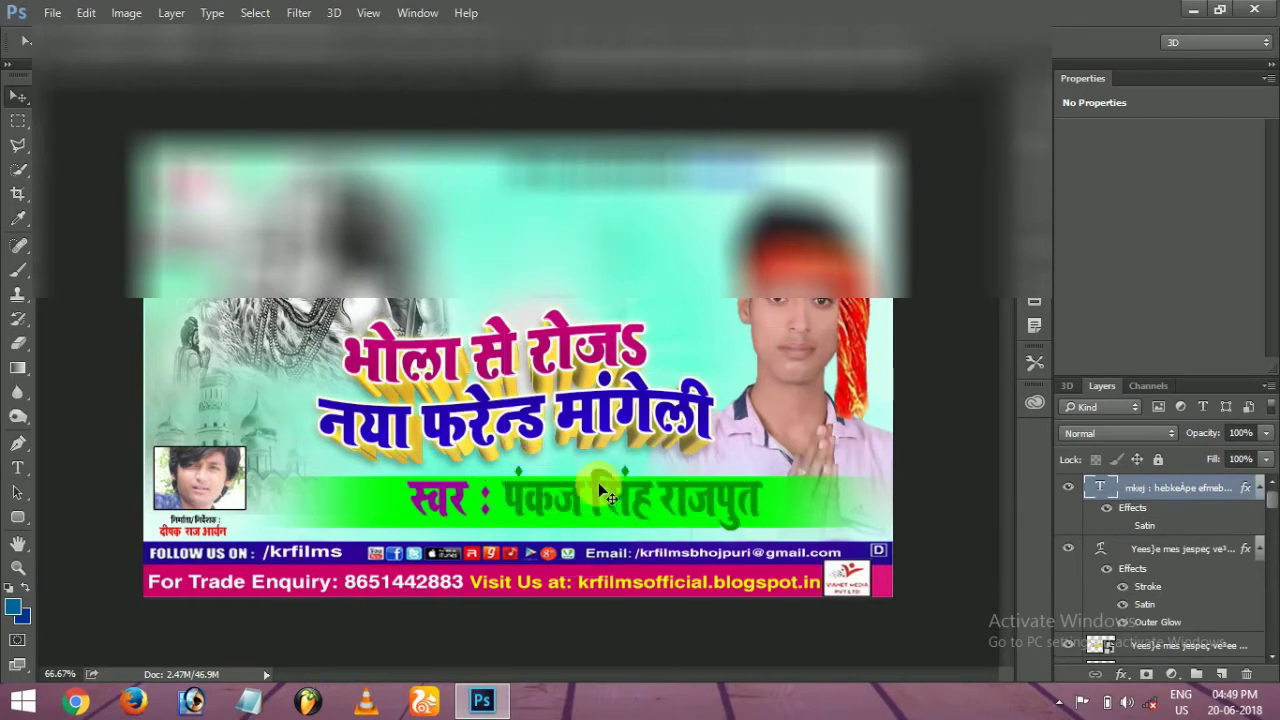
Step: Scale the singer credit line down with Free Transform and move it to the green bar's right end
{"action": "right_click", "coordinate": [598, 482]}
{"action": "left_click", "coordinate": [623, 499]}
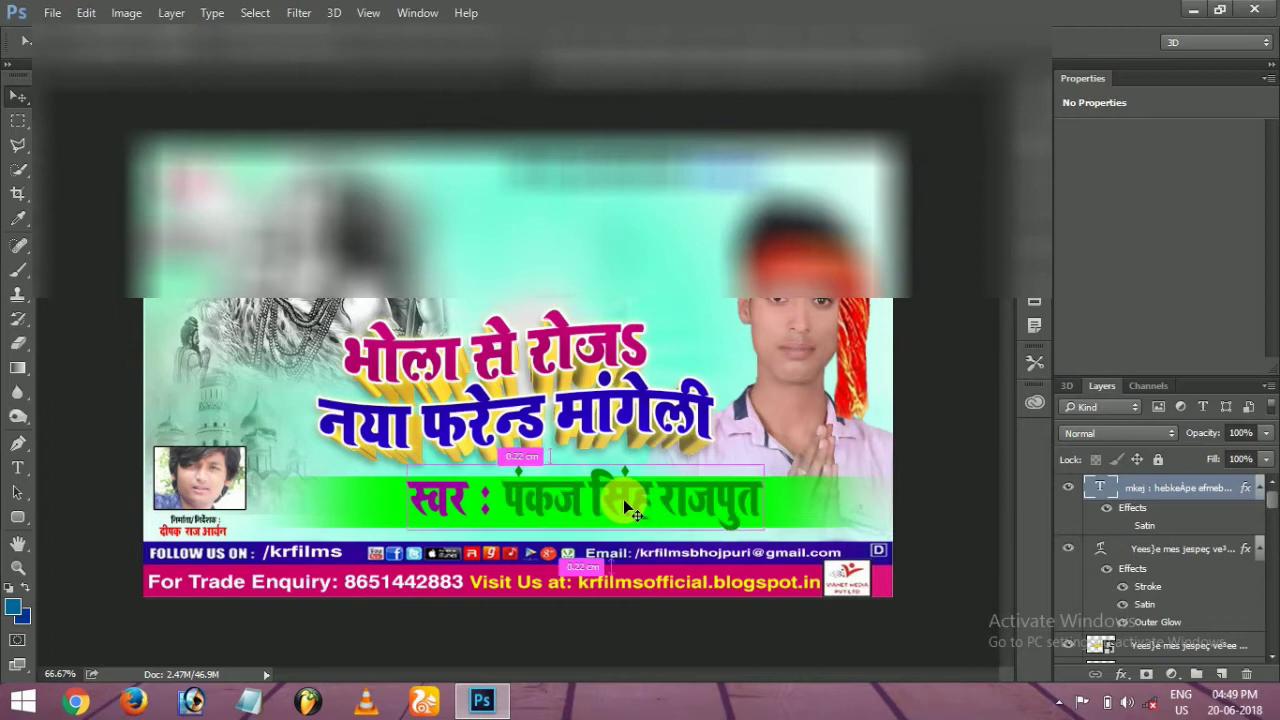
{"action": "key", "text": "ctrl+t"}
{"action": "left_click_drag", "start_coordinate": [409, 553], "coordinate": [512, 526]}
{"action": "key", "text": "Return"}
{"action": "left_click_drag", "start_coordinate": [601, 492], "coordinate": [690, 501]}
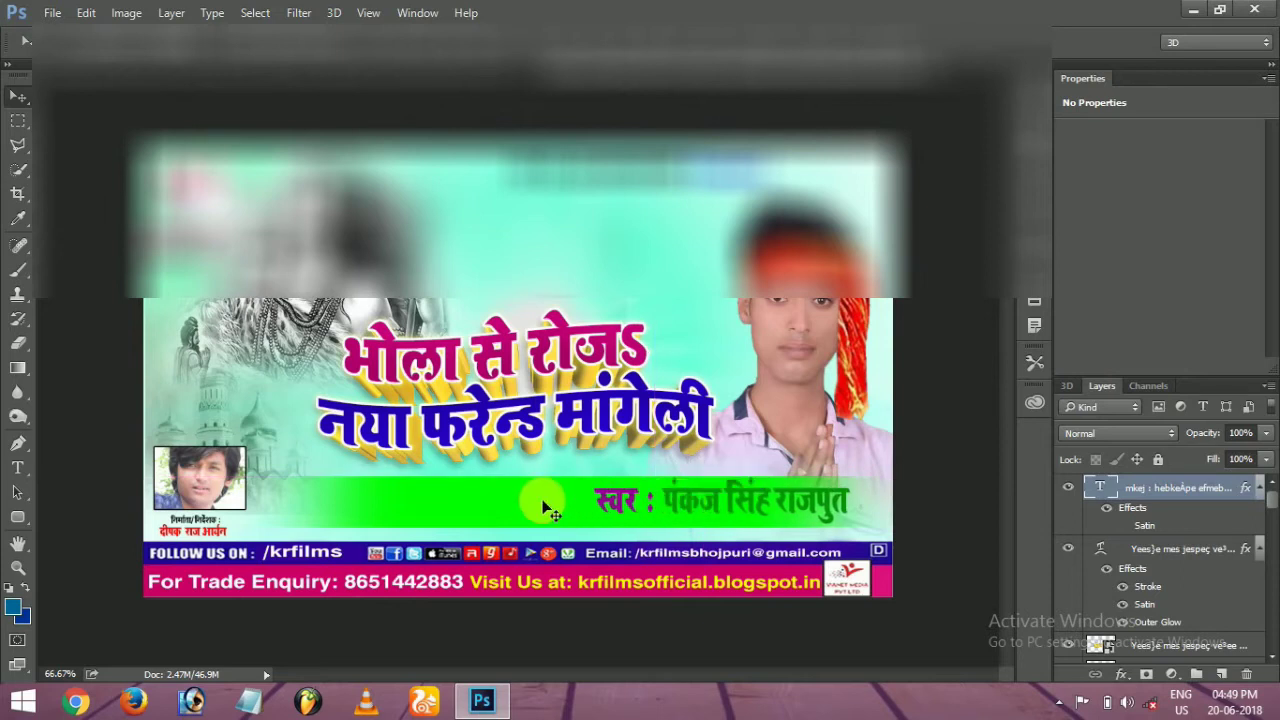
Step: Shorten the green bar on Layer 21 with Free Transform and adjust its height to fit behind the singer credit line
{"action": "right_click", "coordinate": [544, 506]}
{"action": "left_click", "coordinate": [596, 514]}
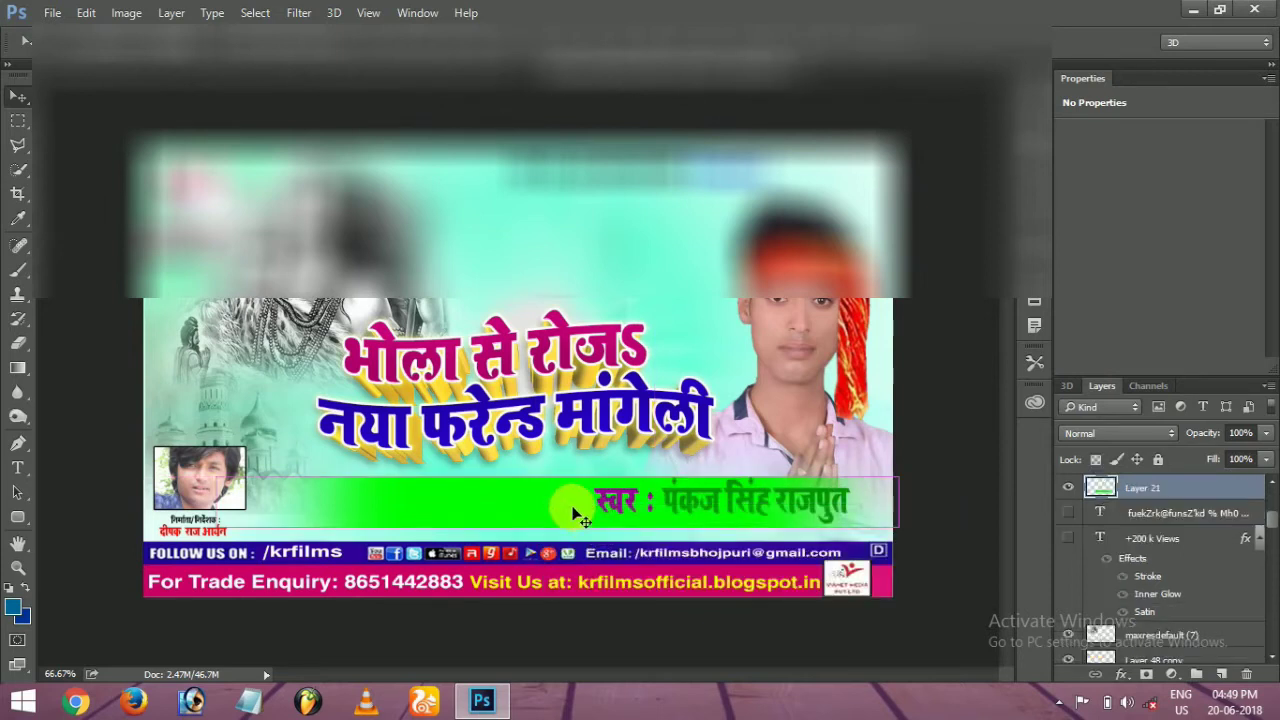
{"action": "key", "text": "ctrl+t"}
{"action": "left_click_drag", "start_coordinate": [232, 529], "coordinate": [460, 533]}
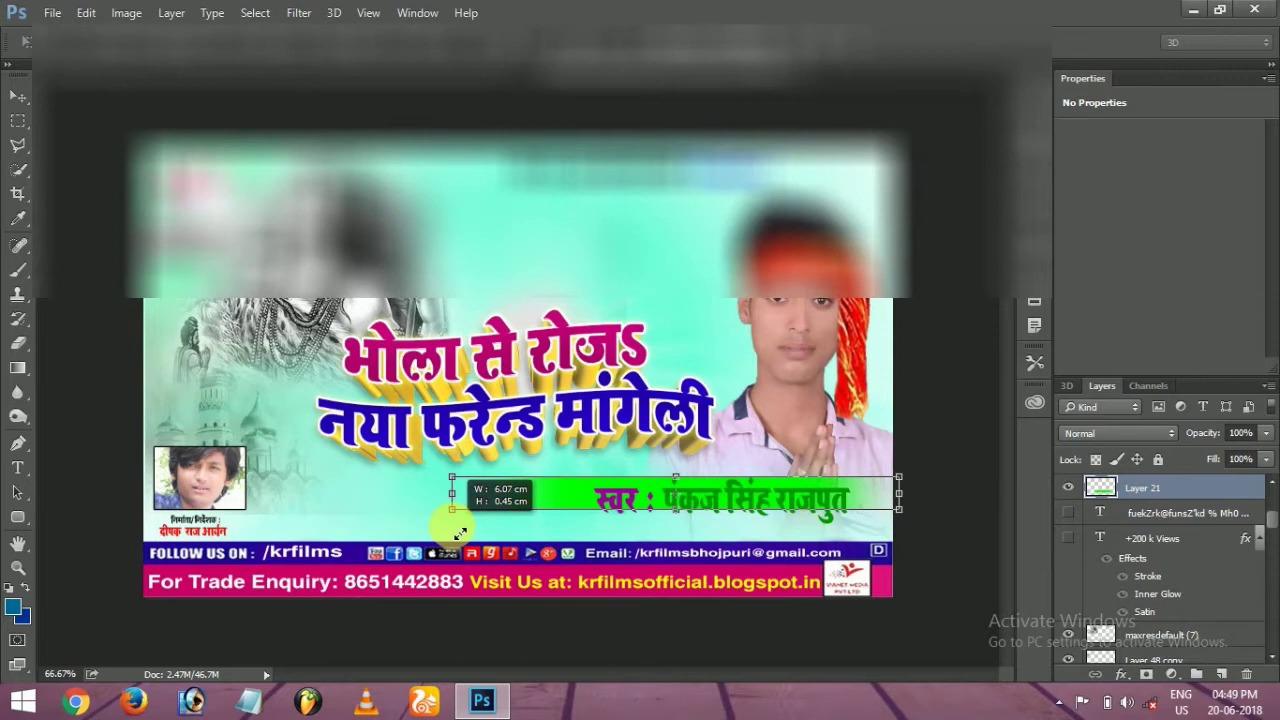
{"action": "left_click_drag", "start_coordinate": [678, 509], "coordinate": [689, 524]}
{"action": "left_click_drag", "start_coordinate": [465, 532], "coordinate": [562, 504]}
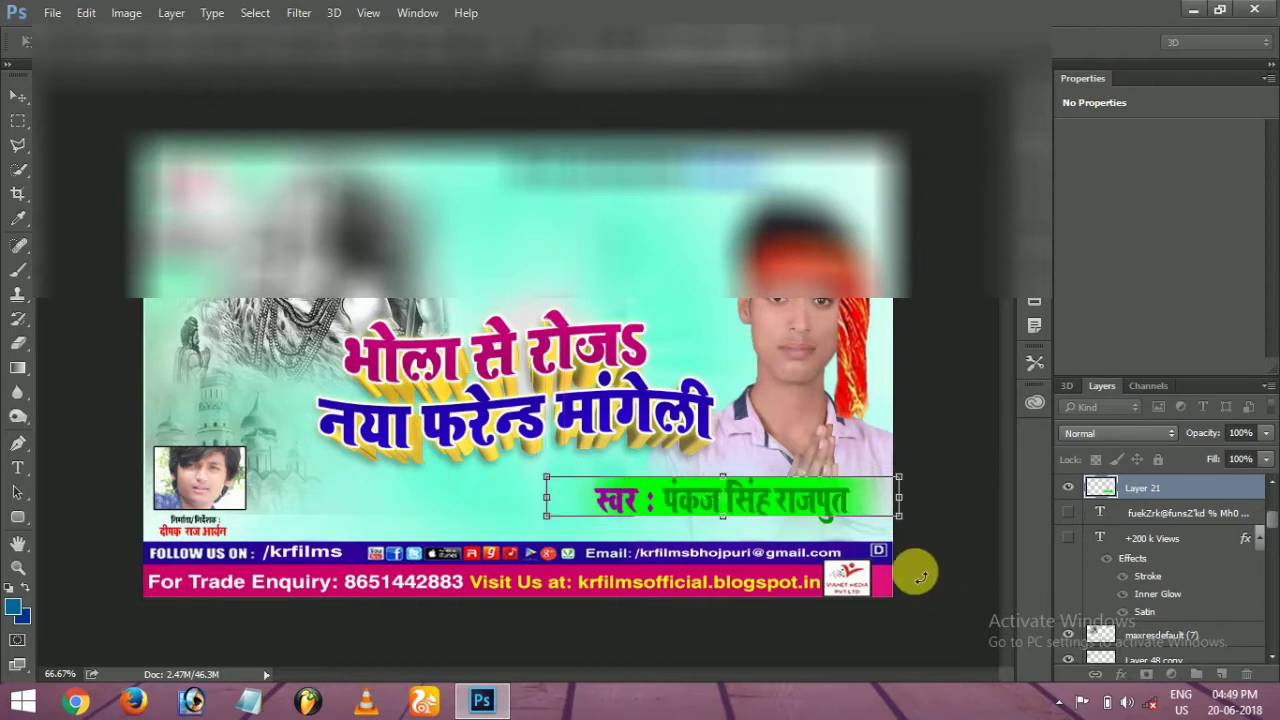
{"action": "left_click_drag", "start_coordinate": [732, 528], "coordinate": [729, 529]}
{"action": "key", "text": "Return"}
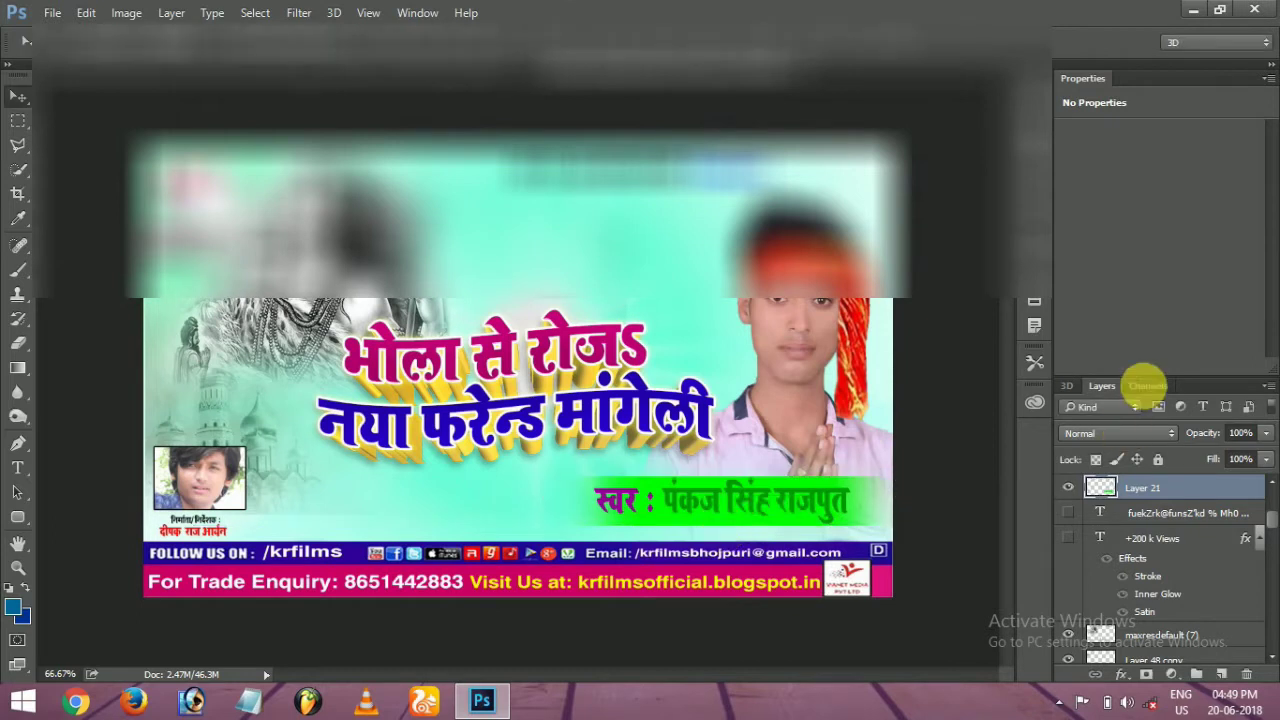
Step: Recolor the singer credit line on the green bar to black (#000000)
{"action": "right_click", "coordinate": [757, 484]}
{"action": "left_click", "coordinate": [800, 492]}
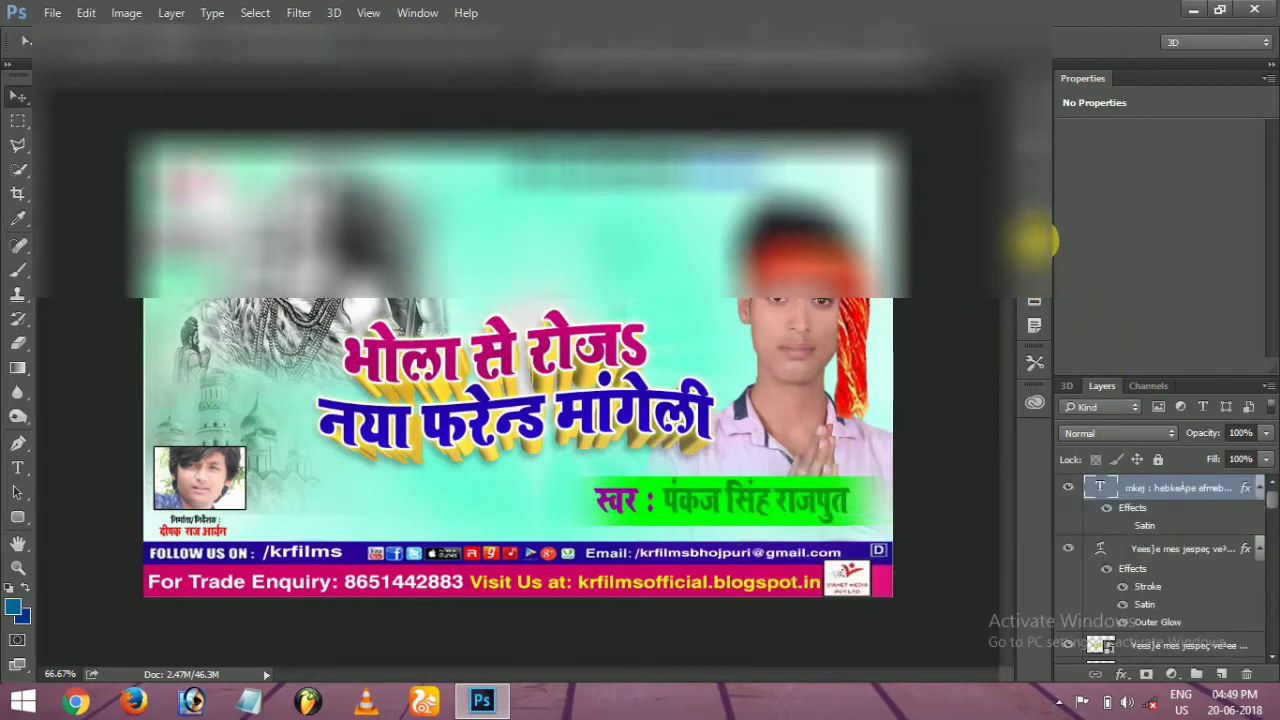
{"action": "left_click", "coordinate": [1033, 240]}
{"action": "left_click", "coordinate": [985, 343]}
{"action": "left_click", "coordinate": [985, 305]}
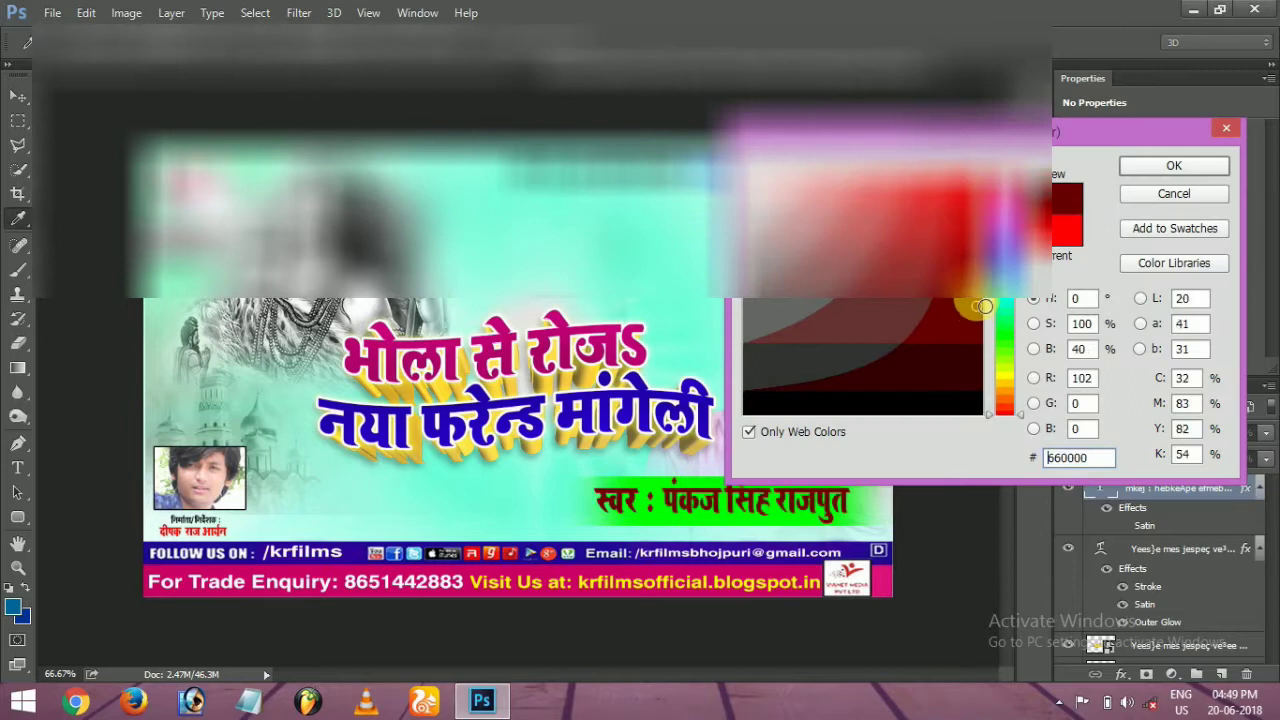
{"action": "left_click_drag", "start_coordinate": [770, 190], "coordinate": [720, 118]}
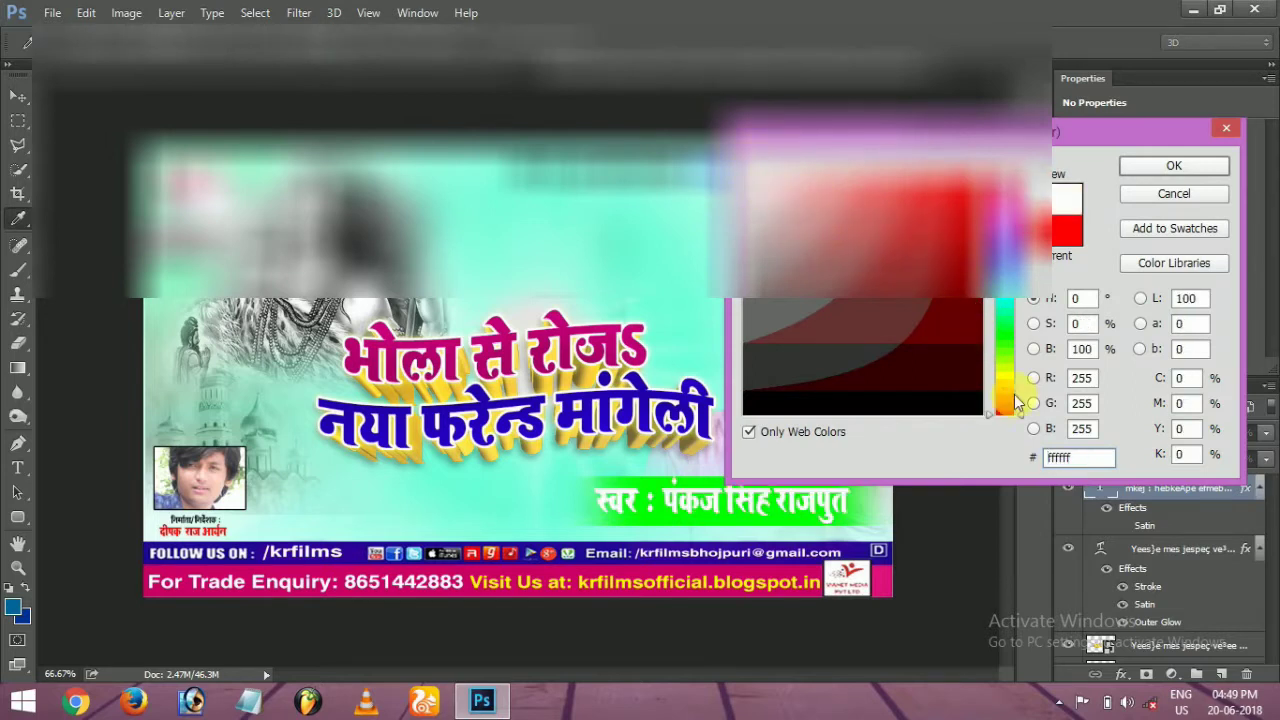
{"action": "left_click", "coordinate": [965, 402]}
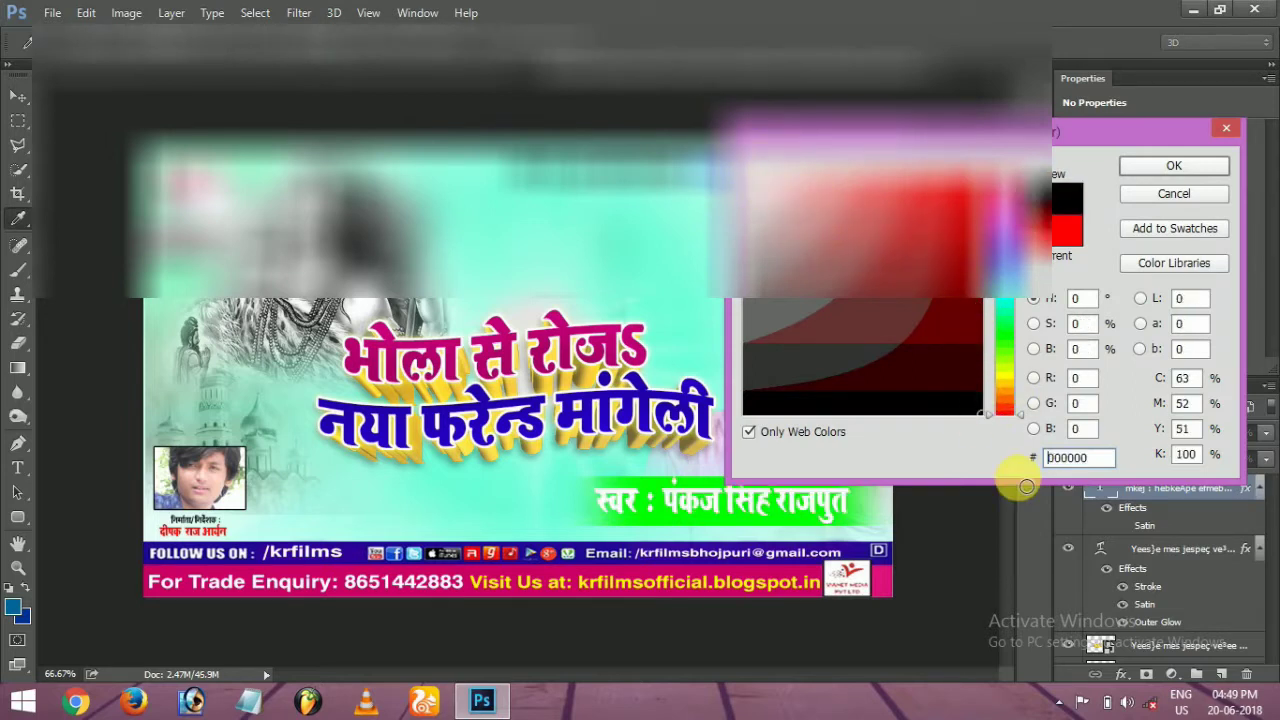
{"action": "left_click", "coordinate": [1179, 164]}
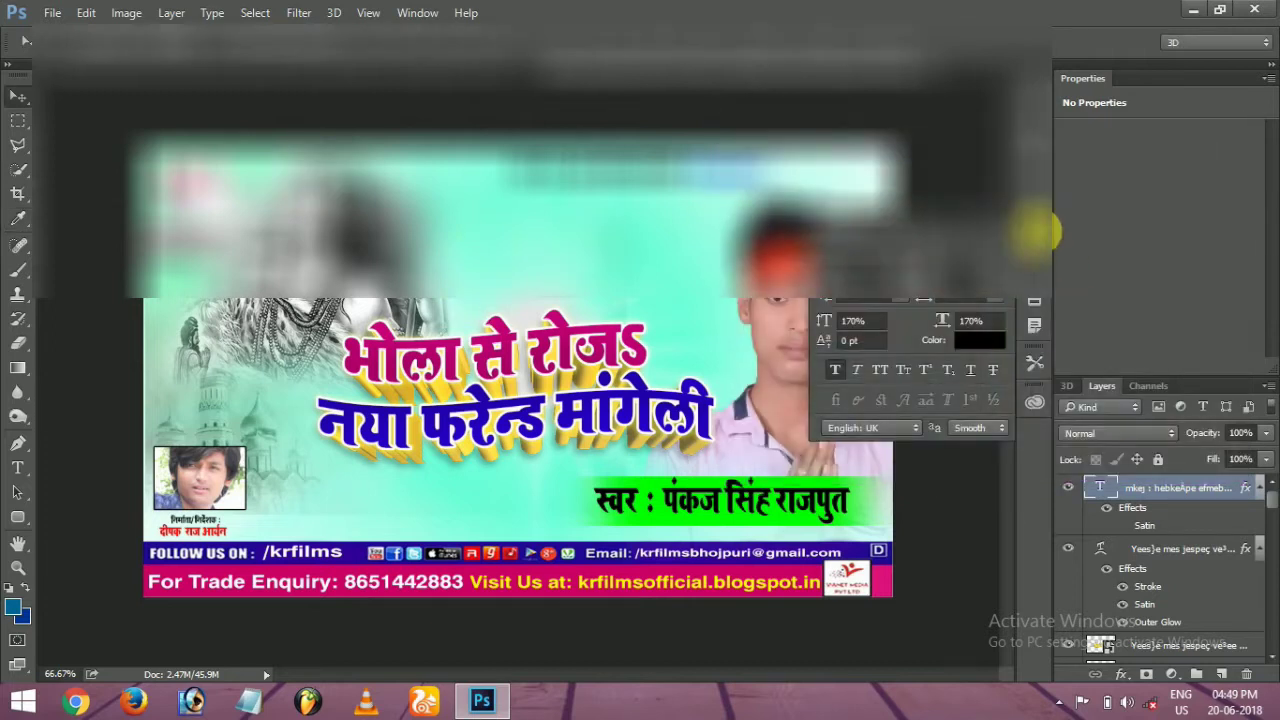
{"action": "left_click", "coordinate": [1042, 234]}
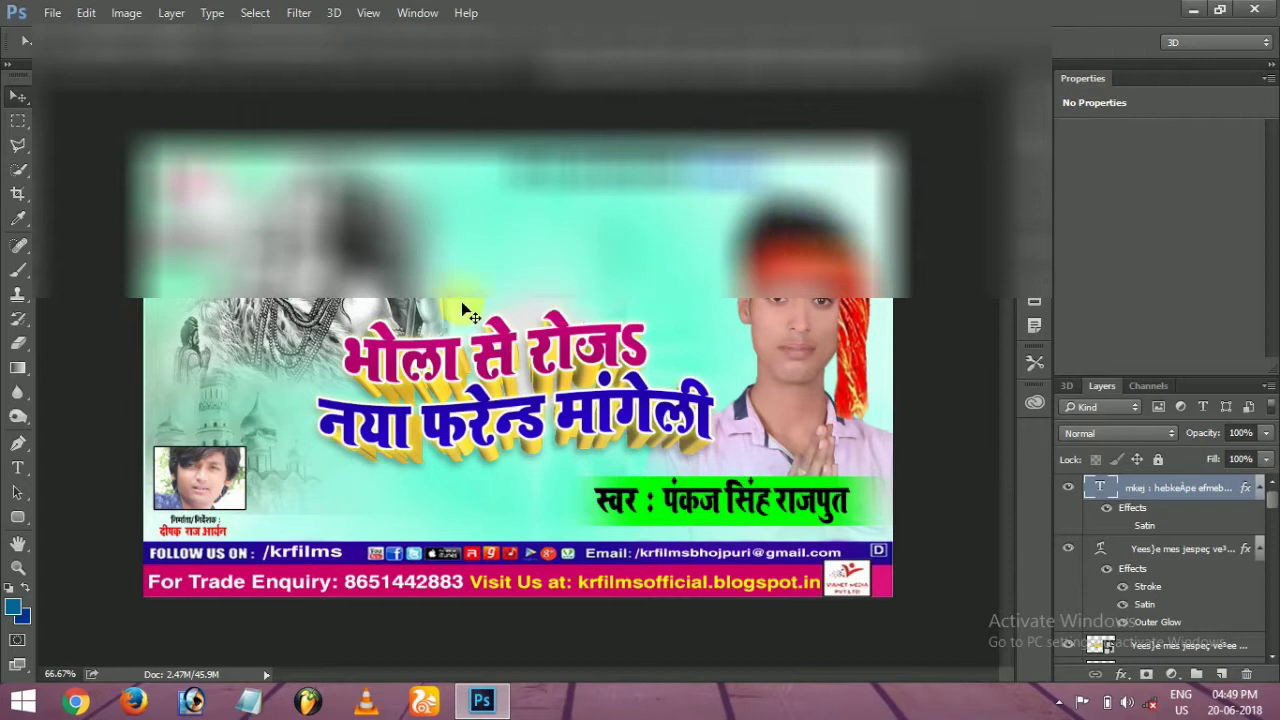
Step: Enlarge the Shiva artwork on layer maxresdefault (7) with Free Transform and shift it slightly toward the banner's left side
{"action": "right_click", "coordinate": [302, 305]}
{"action": "left_click", "coordinate": [356, 309]}
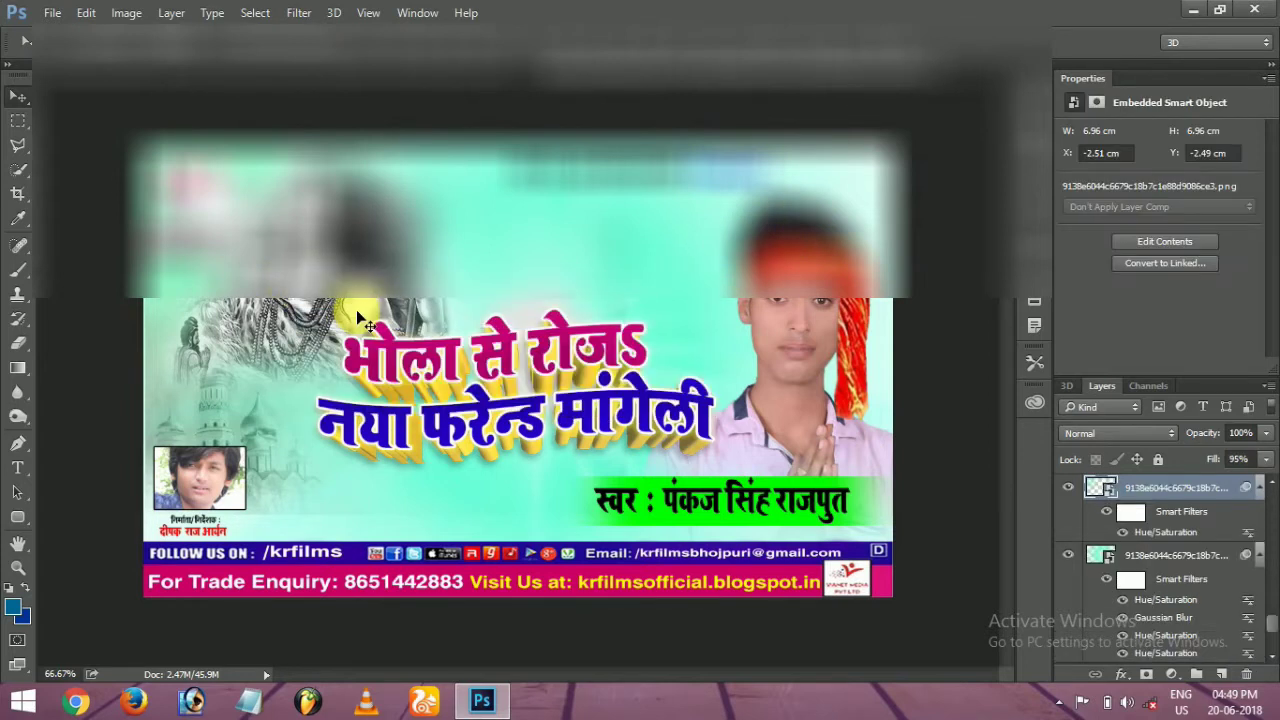
{"action": "right_click", "coordinate": [322, 292]}
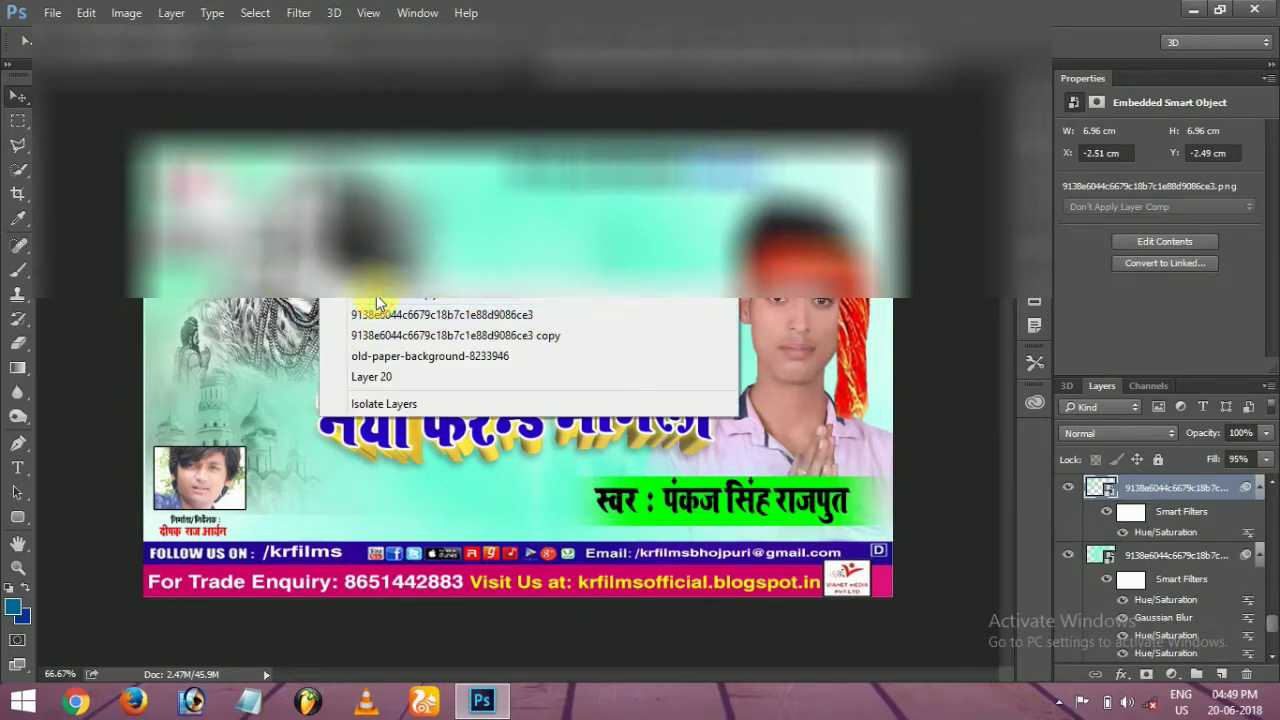
{"action": "left_click", "coordinate": [377, 292]}
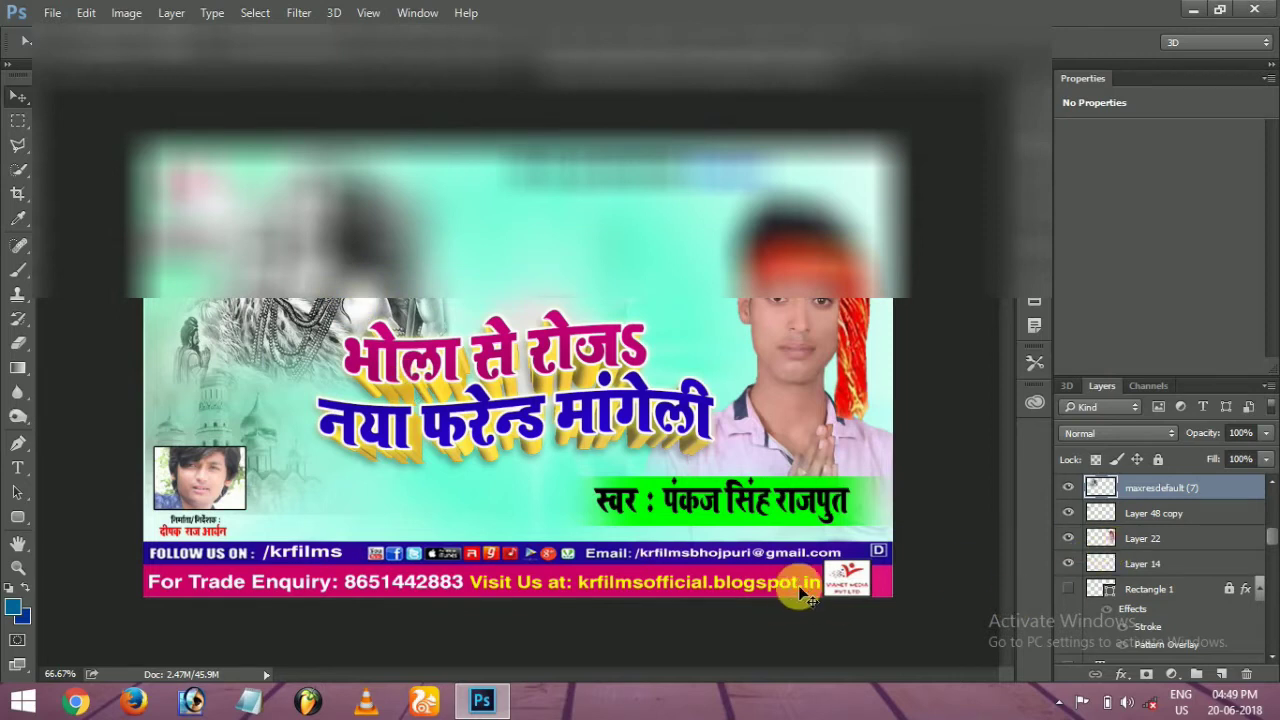
{"action": "key", "text": "ctrl+t"}
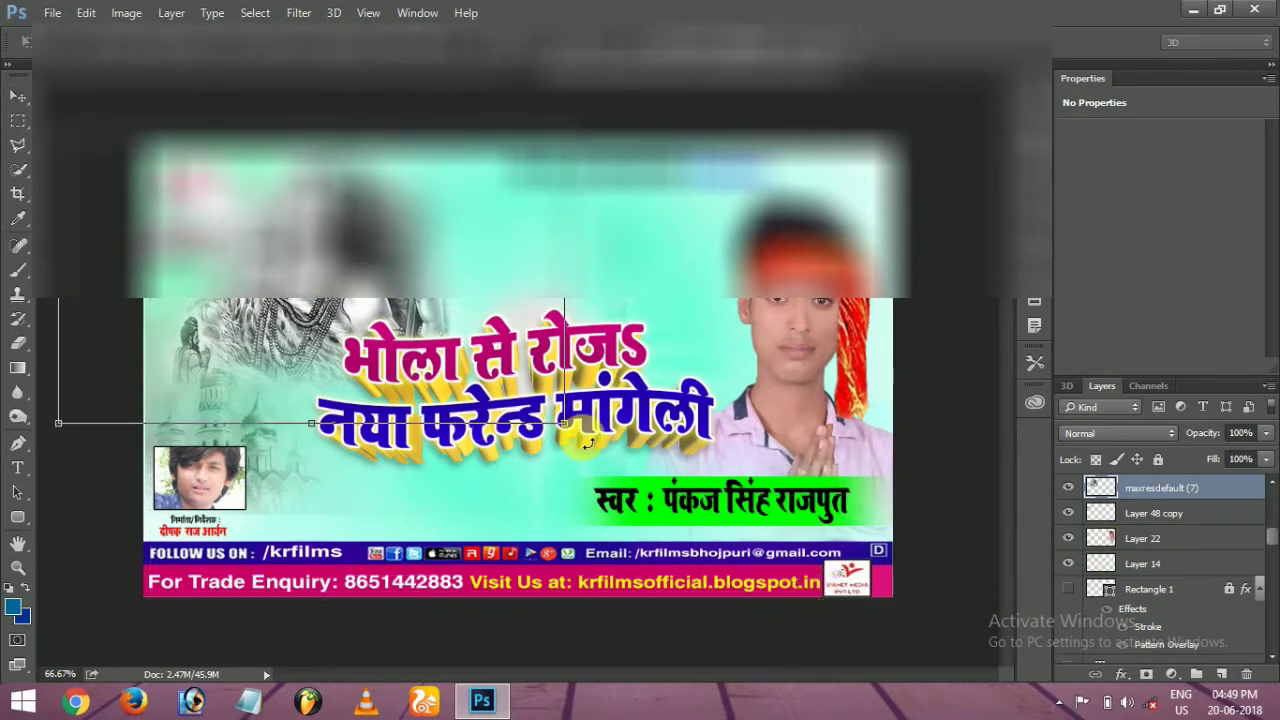
{"action": "left_click_drag", "start_coordinate": [568, 426], "coordinate": [664, 574]}
{"action": "left_click_drag", "start_coordinate": [538, 371], "coordinate": [502, 368]}
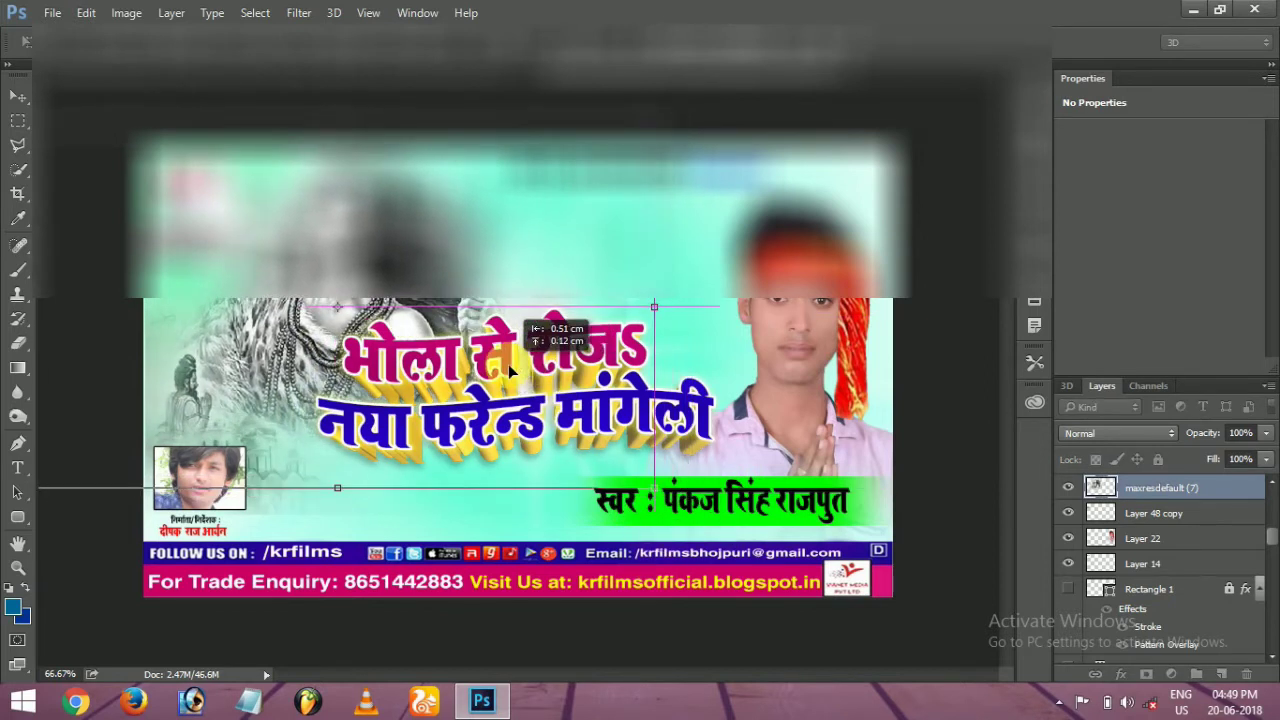
{"action": "key", "text": "Return"}
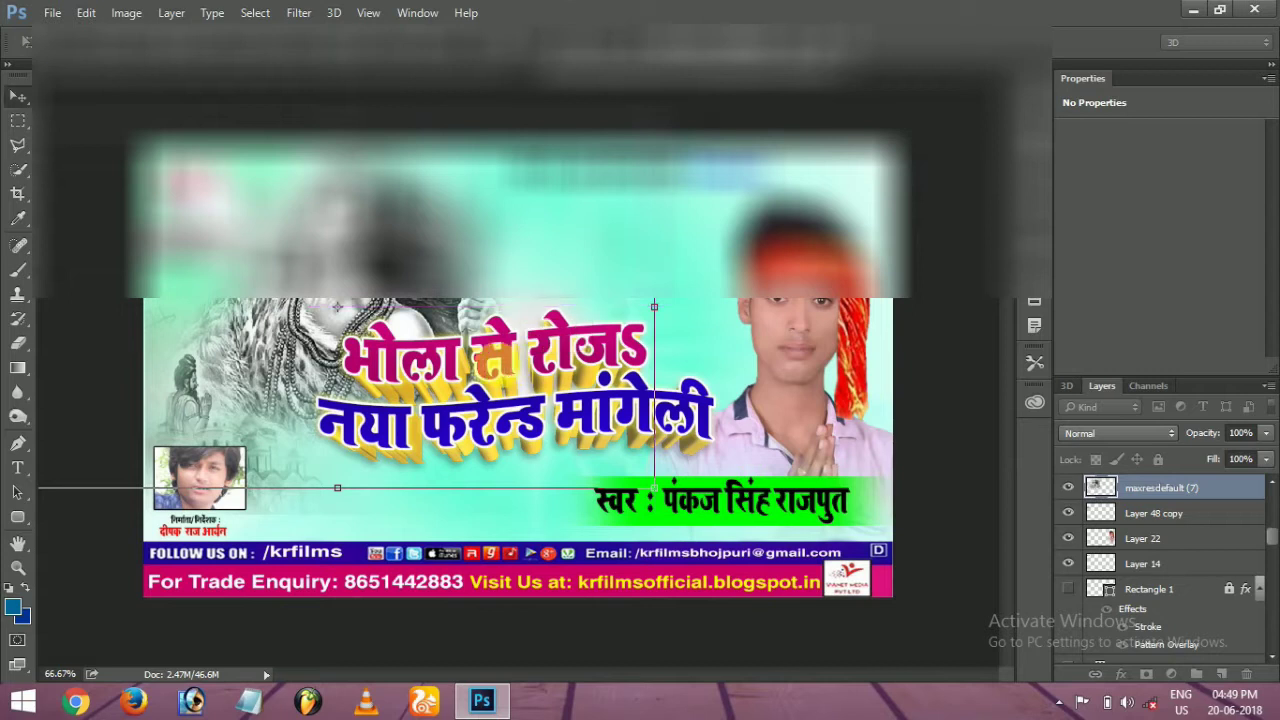
Step: Select Layer 48 copy near the banner's upper-left corner and adjust its placement
{"action": "right_click", "coordinate": [178, 222]}
{"action": "left_click", "coordinate": [237, 236]}
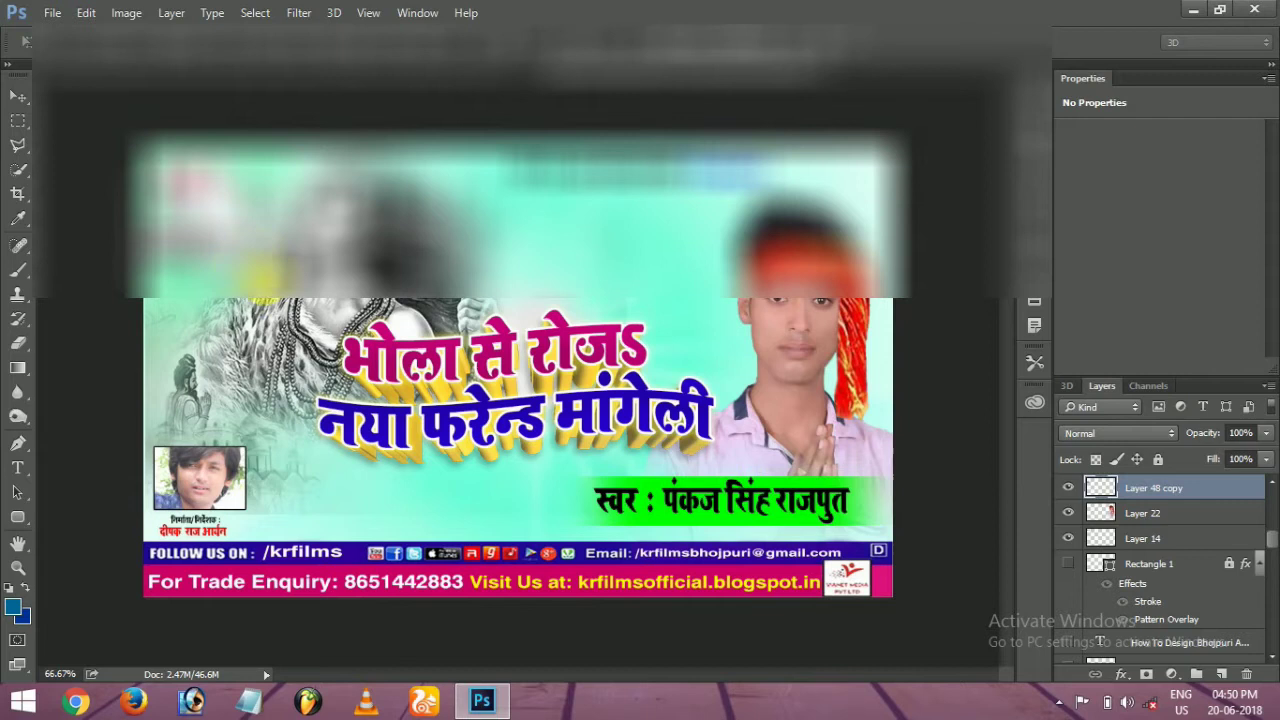
{"action": "left_click_drag", "start_coordinate": [265, 277], "coordinate": [296, 309]}
{"action": "key", "text": "Return"}
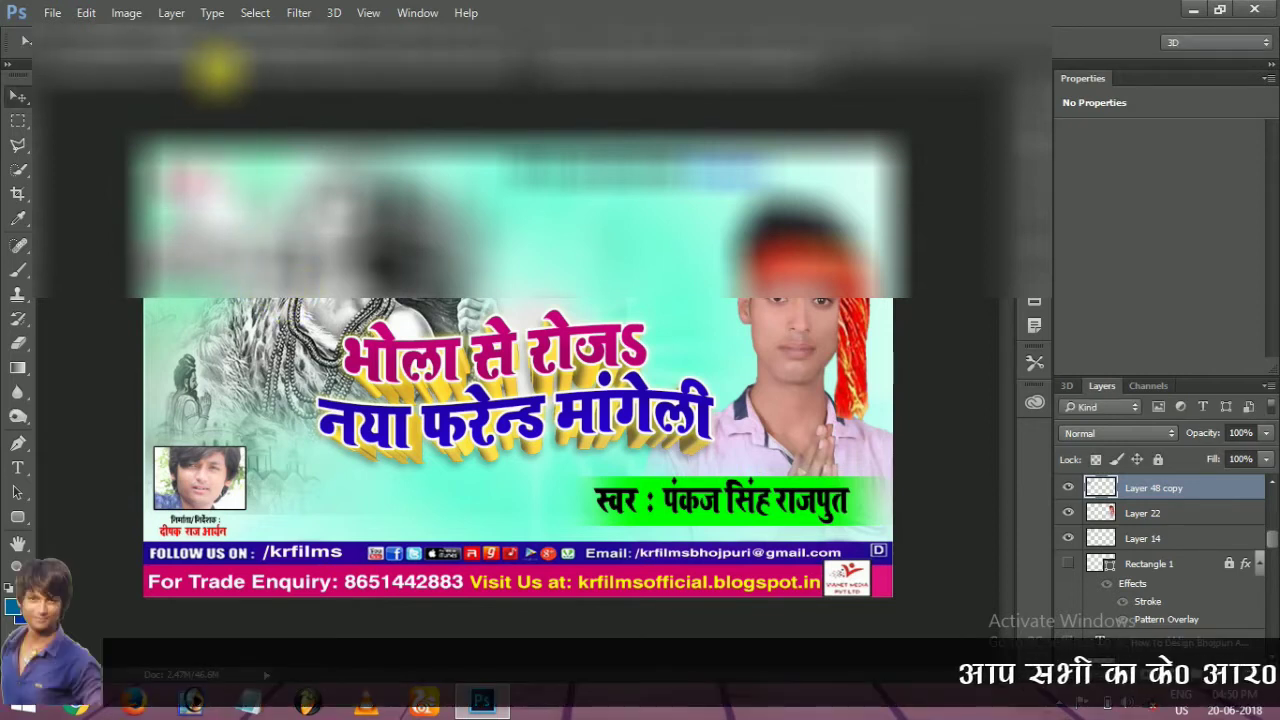
Step: Copy the vertical designer credit from the poster into the banner and place it along the right edge beside the singer's photo
{"action": "left_click", "coordinate": [222, 66]}
{"action": "right_click", "coordinate": [350, 318]}
{"action": "left_click", "coordinate": [366, 325]}
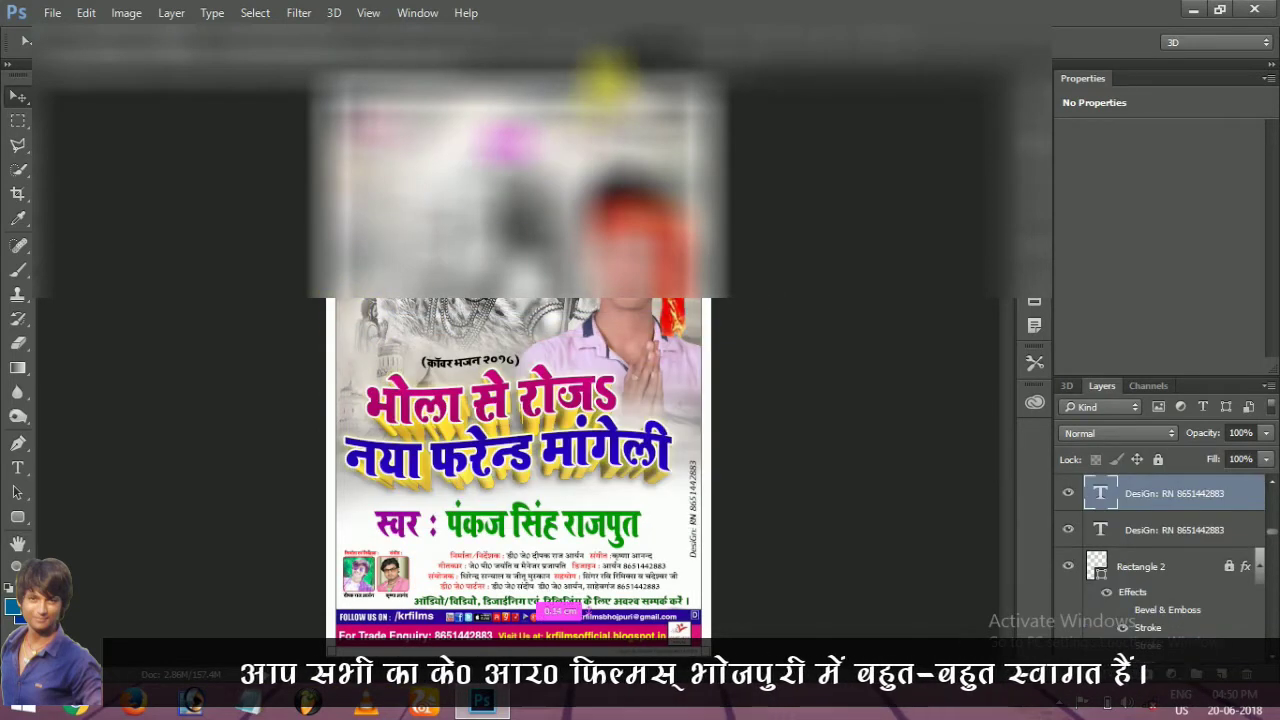
{"action": "left_click", "coordinate": [605, 72]}
{"action": "left_click_drag", "start_coordinate": [380, 428], "coordinate": [882, 280]}
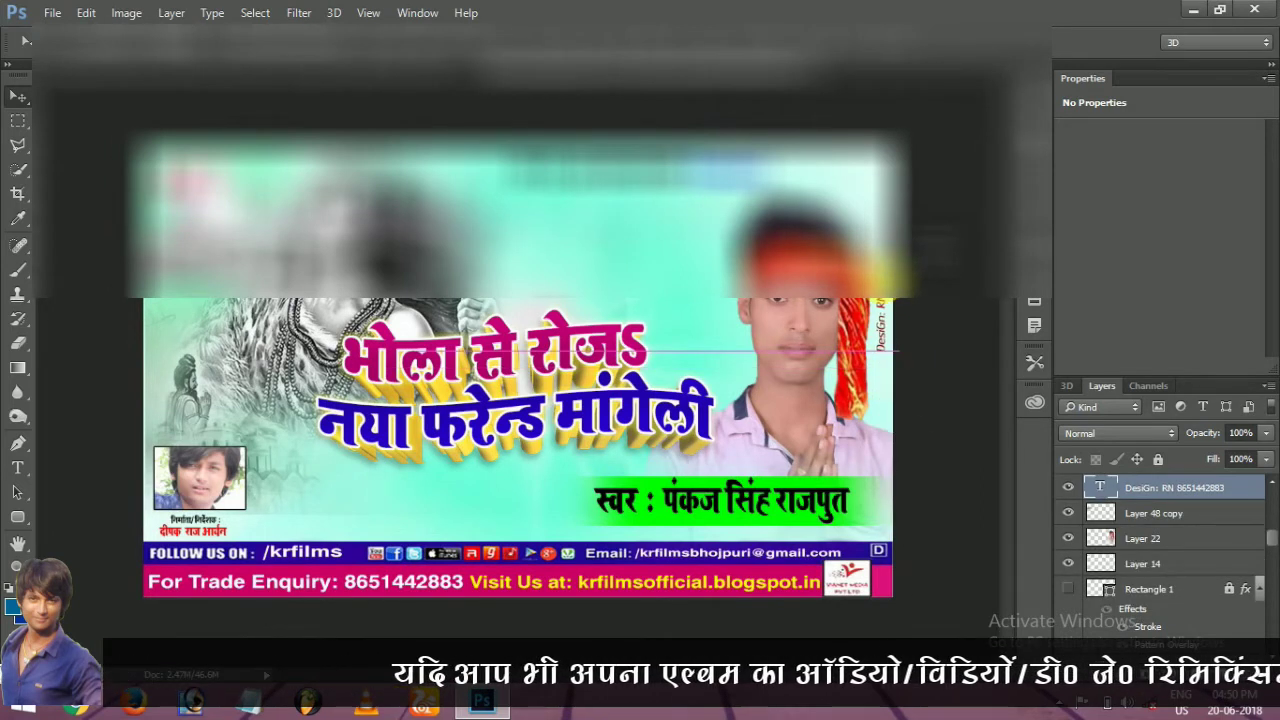
Step: Copy the poster's audio/video, designing and releasing contact line into the banner and place it below the title, beside the small portrait
{"action": "left_click", "coordinate": [416, 66]}
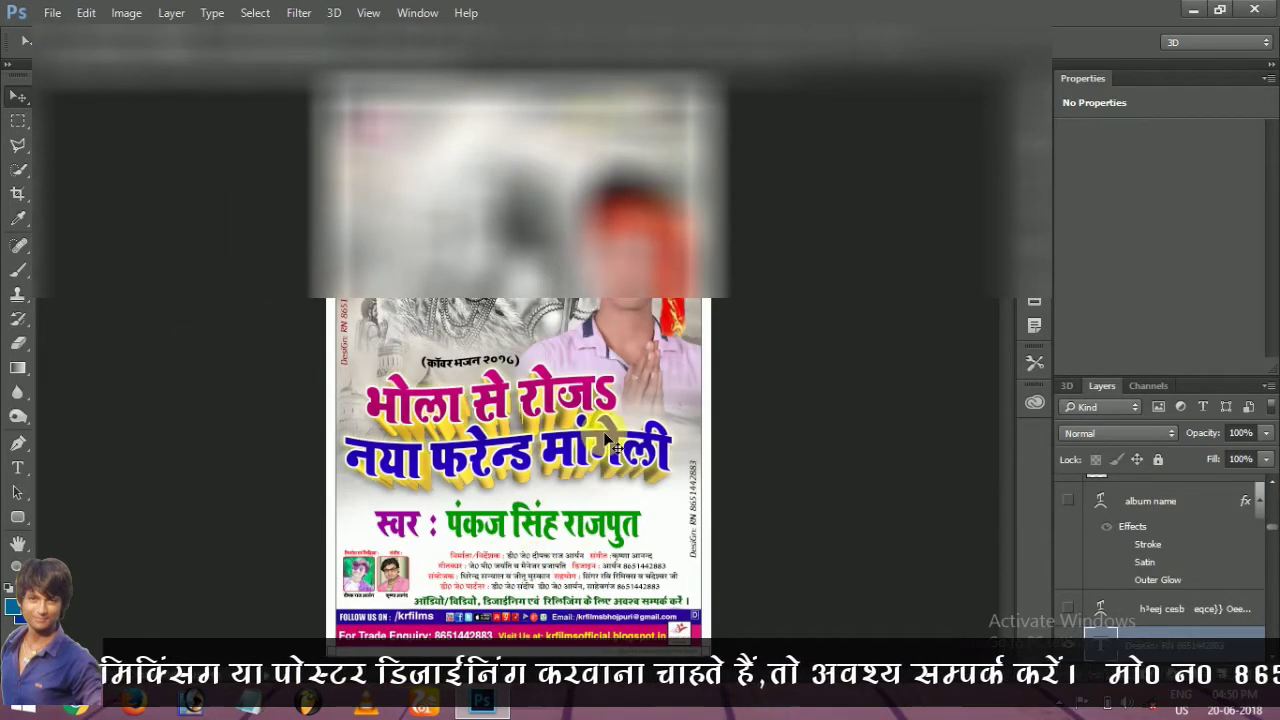
{"action": "right_click", "coordinate": [510, 602]}
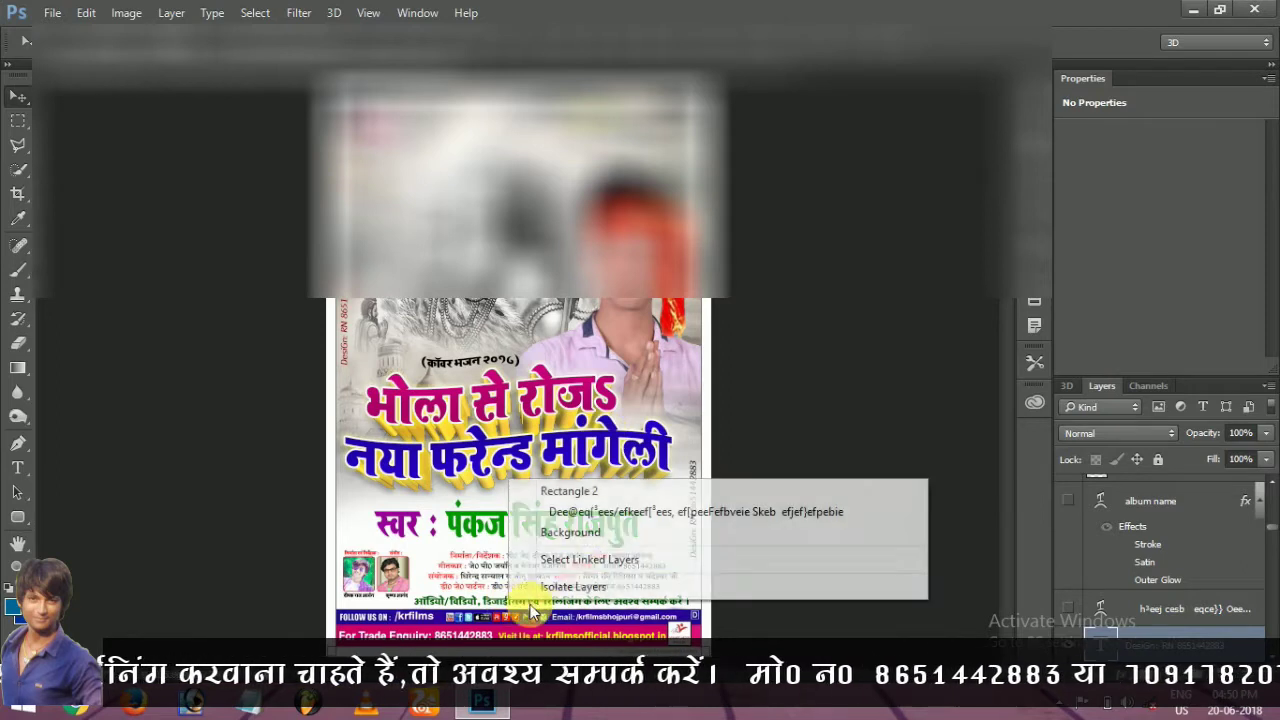
{"action": "left_click", "coordinate": [570, 508]}
{"action": "left_click_drag", "start_coordinate": [533, 620], "coordinate": [493, 399]}
{"action": "left_click_drag", "start_coordinate": [433, 502], "coordinate": [426, 536]}
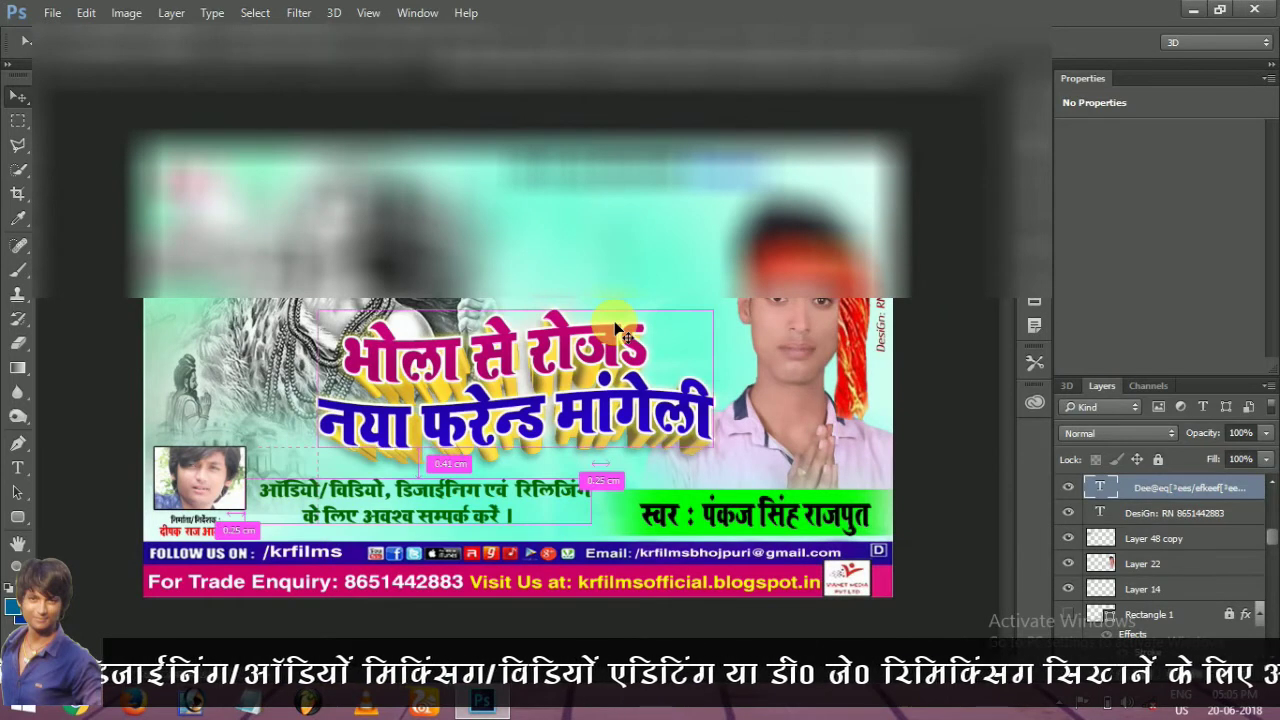
Step: Soften the hard edge of the Shiva artwork on layer maxresdefault (7), above the title, with the Eraser tool
{"action": "scroll", "coordinate": [617, 330], "scroll_direction": "up", "scroll_amount": 5}
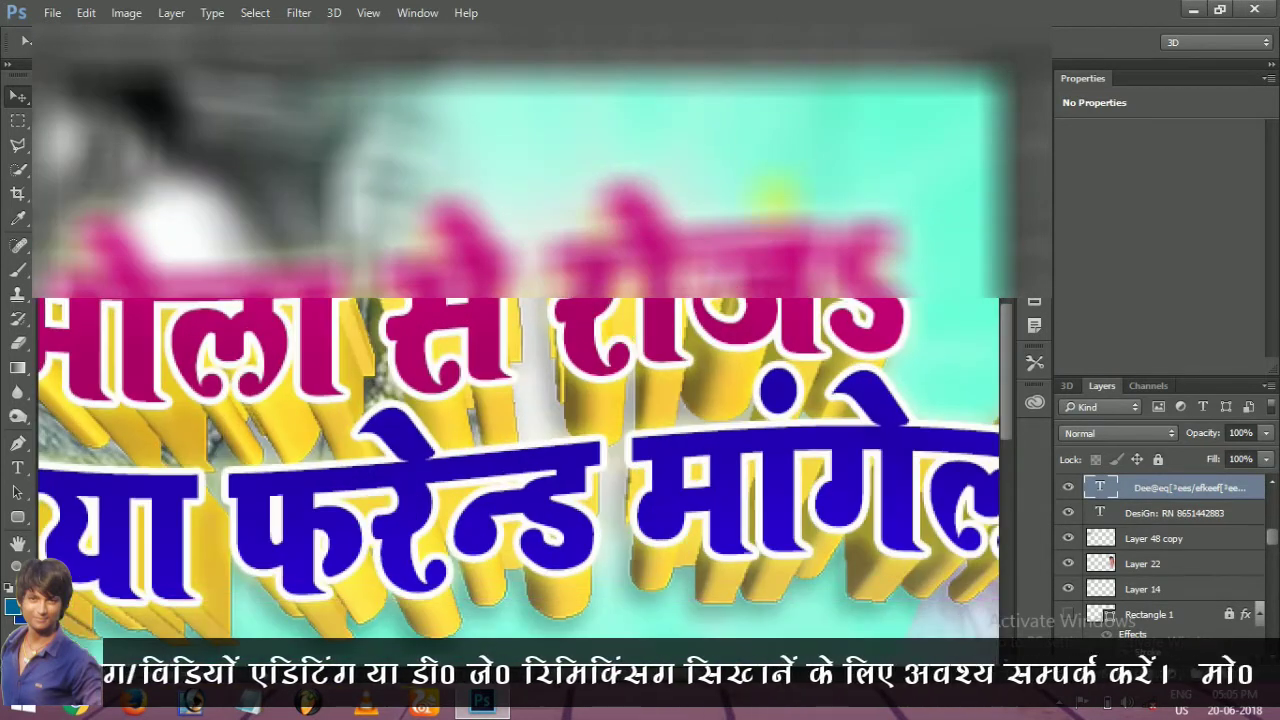
{"action": "scroll", "coordinate": [616, 325], "scroll_direction": "up", "scroll_amount": 3}
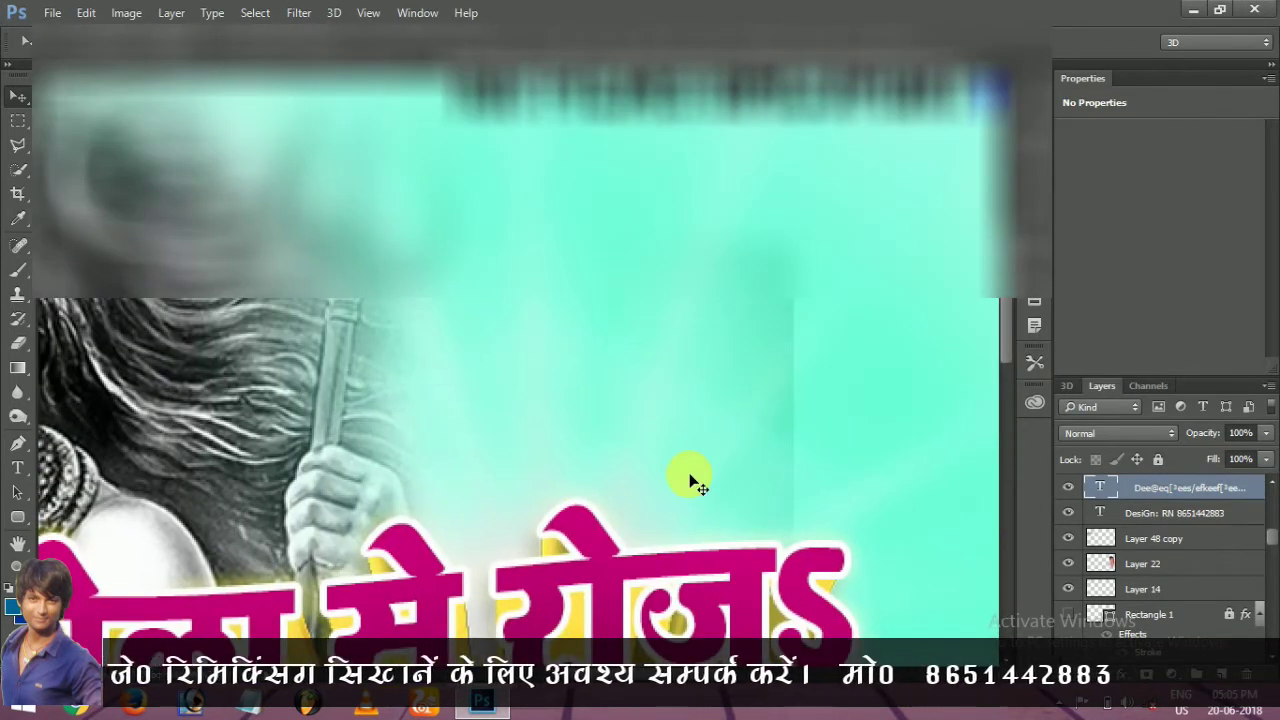
{"action": "scroll", "coordinate": [690, 481], "scroll_direction": "down", "scroll_amount": 4}
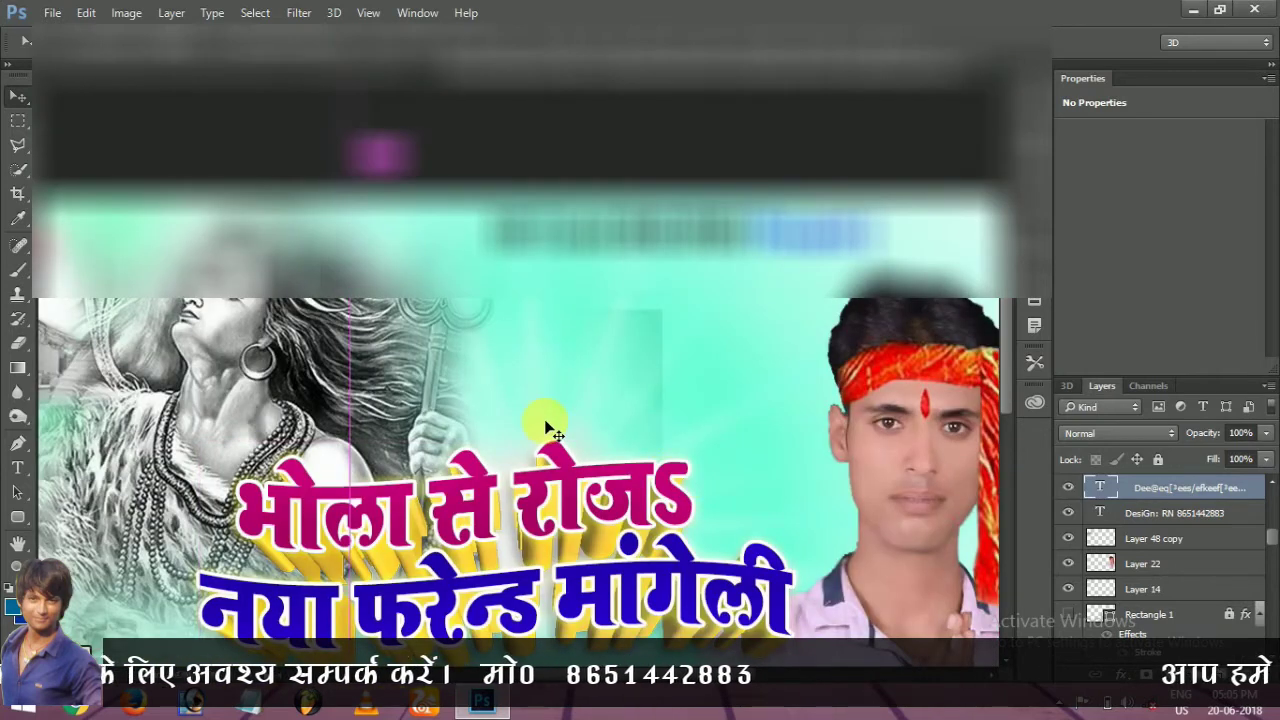
{"action": "scroll", "coordinate": [543, 429], "scroll_direction": "down", "scroll_amount": 2}
{"action": "right_click", "coordinate": [338, 301]}
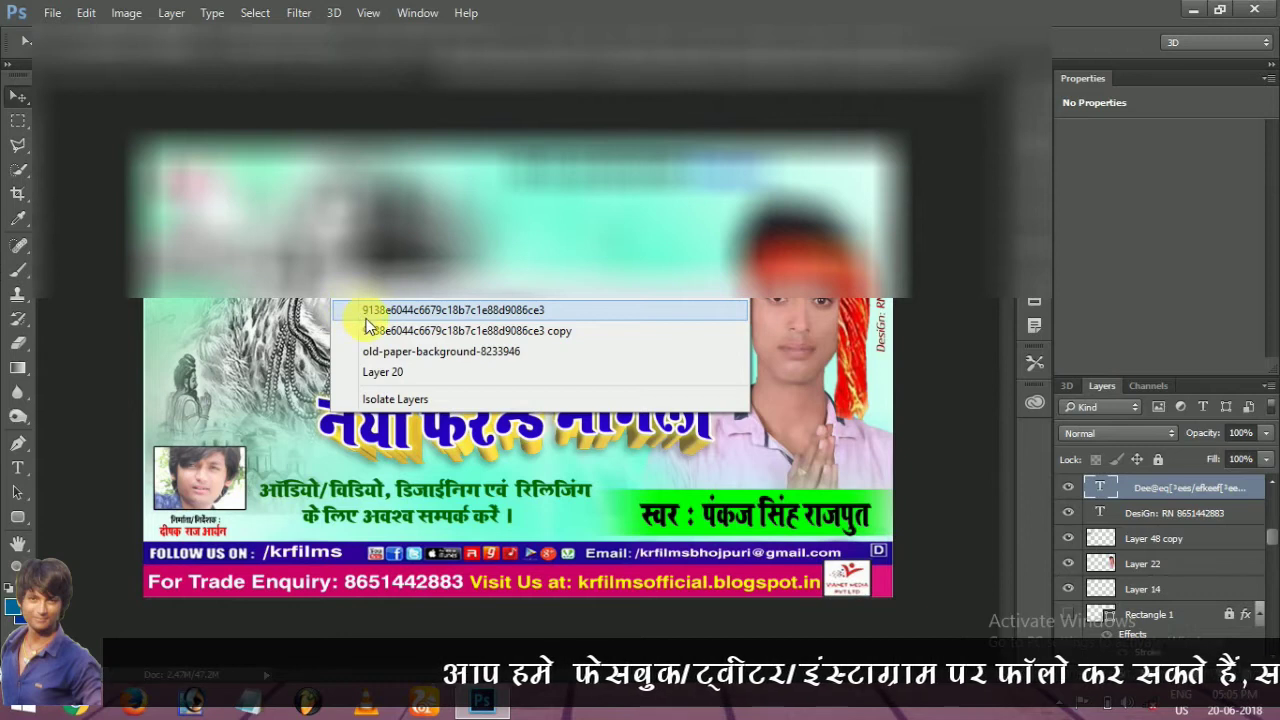
{"action": "left_click", "coordinate": [453, 310]}
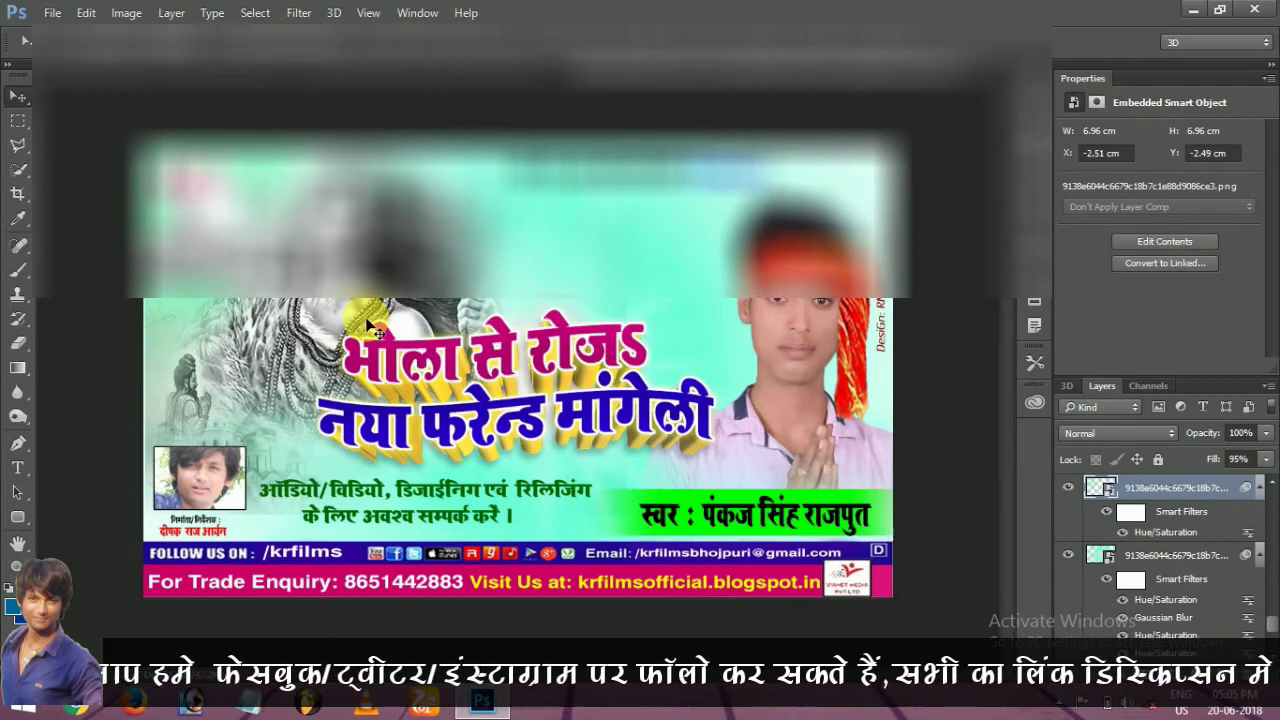
{"action": "right_click", "coordinate": [614, 228]}
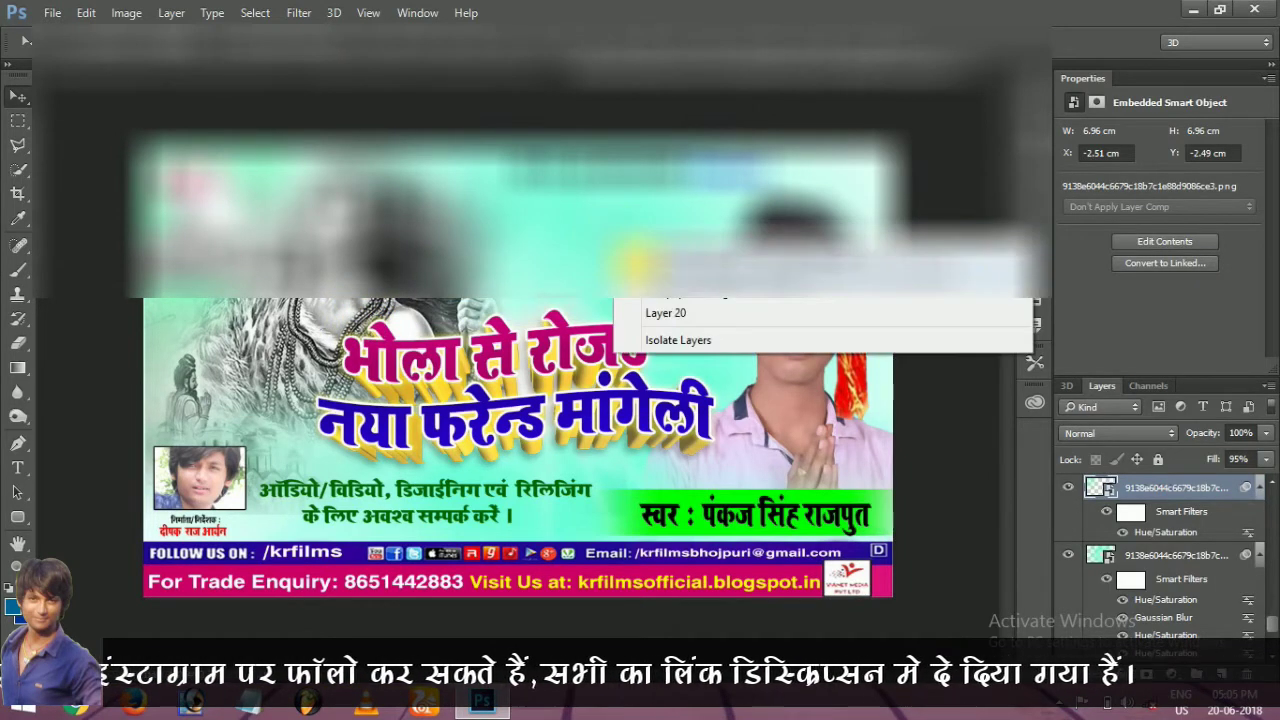
{"action": "left_click", "coordinate": [735, 273]}
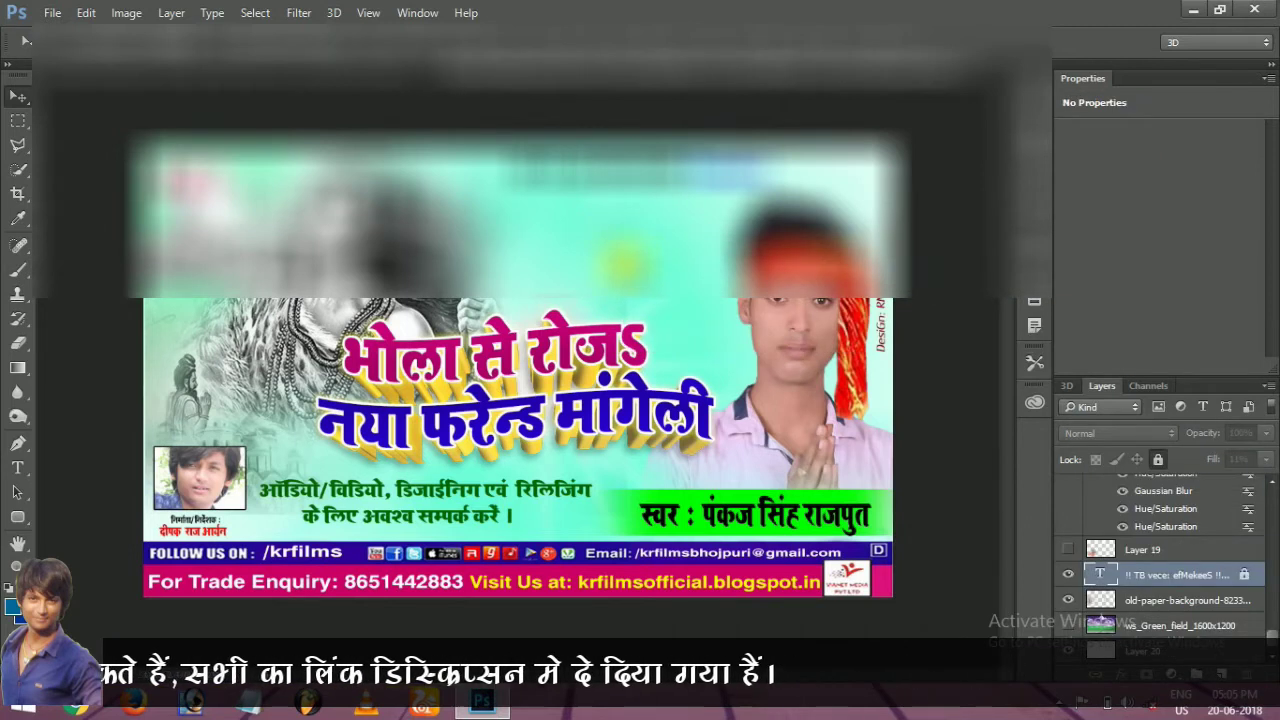
{"action": "right_click", "coordinate": [421, 226]}
{"action": "left_click", "coordinate": [453, 261]}
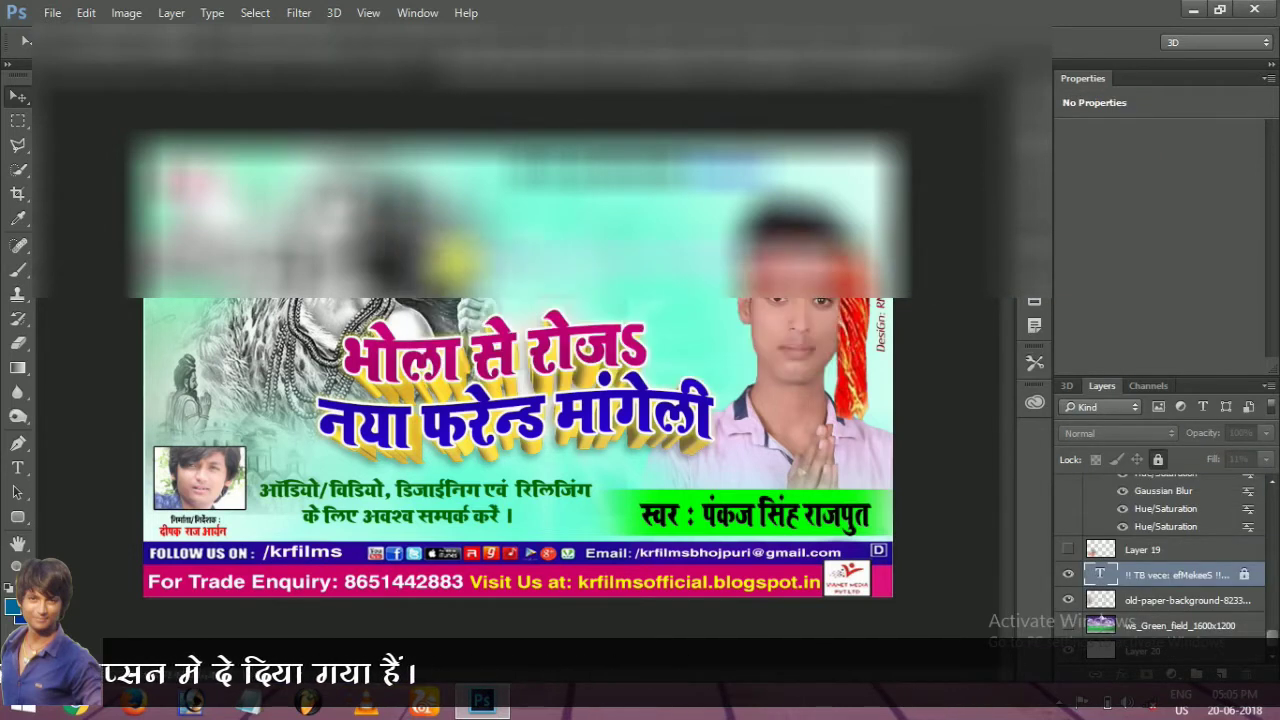
{"action": "left_click_drag", "start_coordinate": [24, 350], "coordinate": [100, 336]}
{"action": "left_click_drag", "start_coordinate": [665, 319], "coordinate": [692, 376]}
{"action": "left_click_drag", "start_coordinate": [618, 313], "coordinate": [669, 357]}
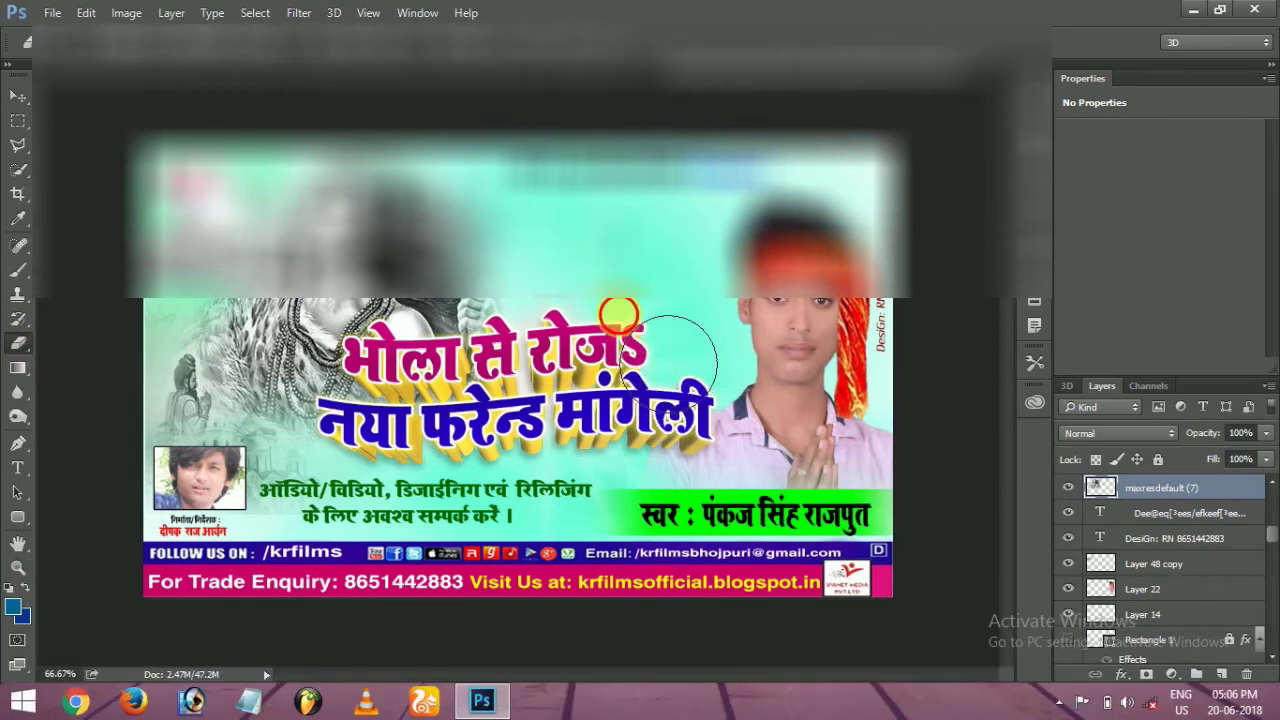
Step: Copy the Cloud-Kumamoto-Somma landscape image from the poster into the banner and position it over the artwork with Free Transform
{"action": "left_click", "coordinate": [18, 96]}
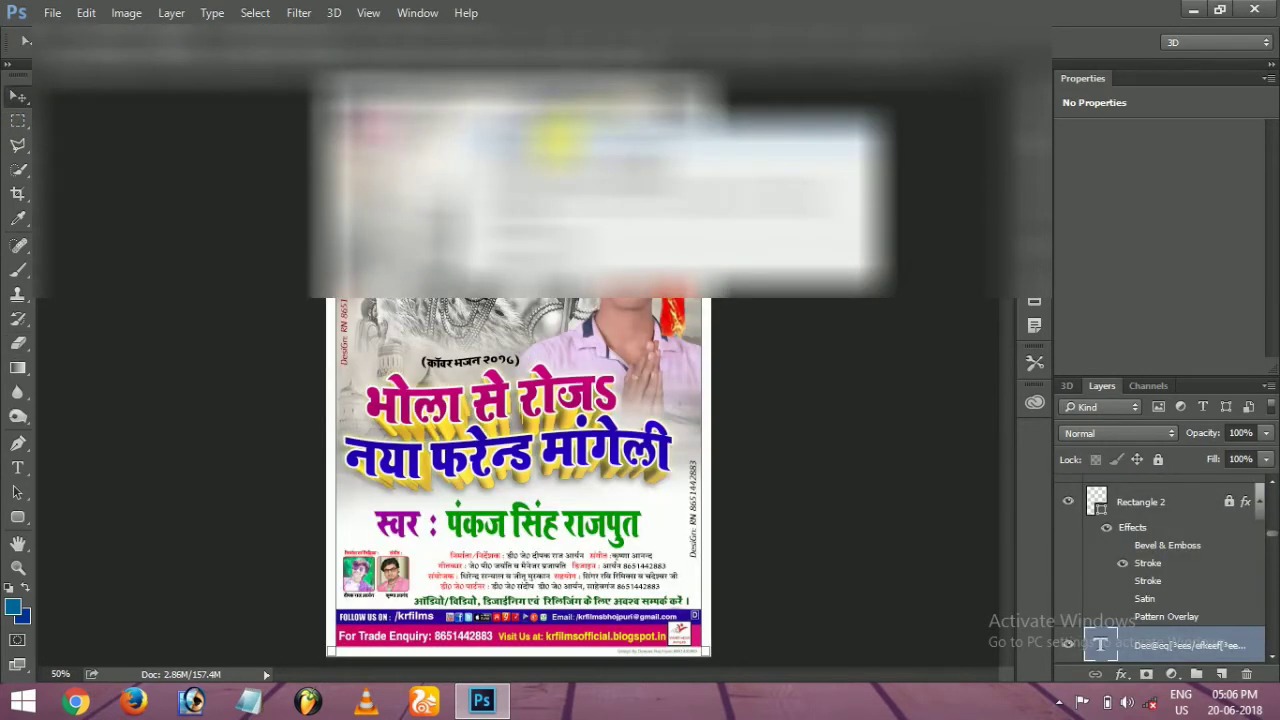
{"action": "right_click", "coordinate": [582, 134]}
{"action": "left_click", "coordinate": [653, 147]}
{"action": "key", "text": "alt+bracketright"}
{"action": "right_click", "coordinate": [647, 143]}
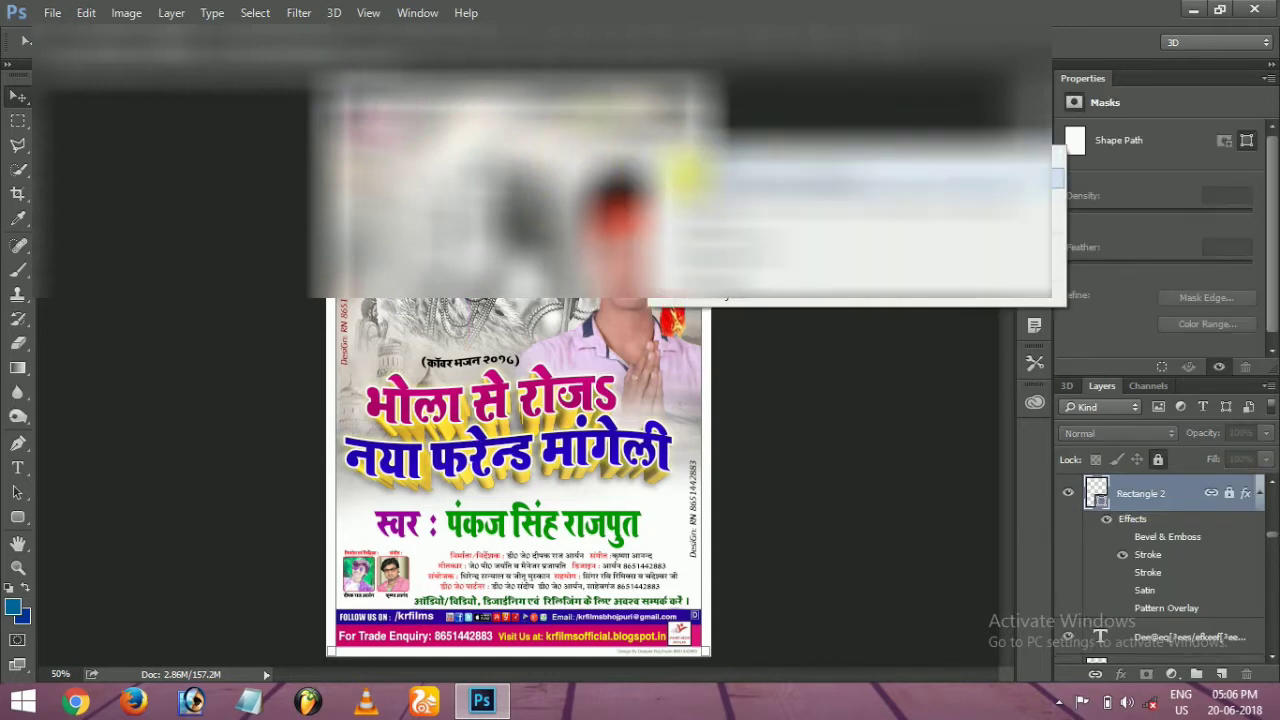
{"action": "left_click", "coordinate": [687, 182]}
{"action": "left_click_drag", "start_coordinate": [560, 197], "coordinate": [467, 245]}
{"action": "left_click_drag", "start_coordinate": [501, 304], "coordinate": [630, 330]}
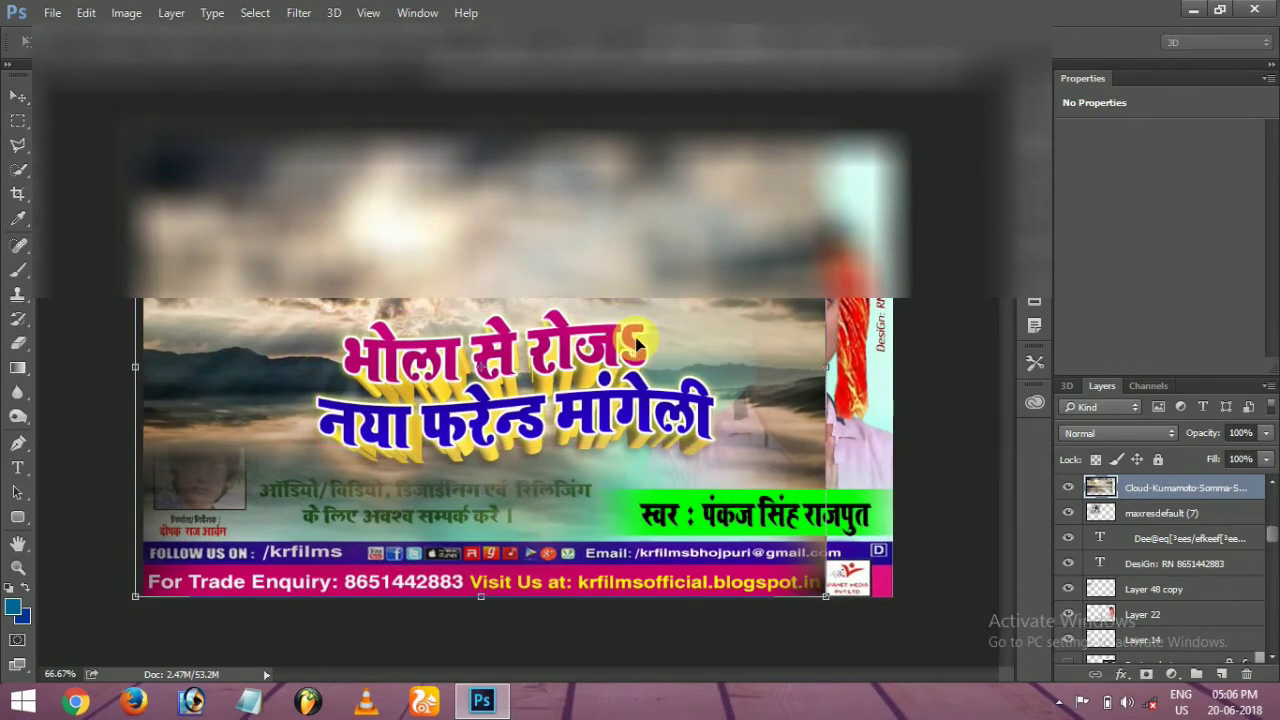
{"action": "key", "text": "Return"}
Step: Lower the cloud landscape in the layer stack to sit directly above the blurred teal background layer
{"action": "key", "text": "ctrl+["}
{"action": "key", "text": "ctrl+["}
{"action": "key", "text": "ctrl+["}
{"action": "key", "text": "ctrl+["}
{"action": "key", "text": "ctrl+["}
{"action": "key", "text": "ctrl+["}
{"action": "key", "text": "ctrl+["}
{"action": "key", "text": "ctrl+["}
{"action": "key", "text": "ctrl+["}
{"action": "key", "text": "ctrl+bracketleft"}
{"action": "key", "text": "ctrl+bracketleft"}
{"action": "key", "text": "ctrl+bracketleft"}
{"action": "key", "text": "ctrl+bracketleft"}
{"action": "key", "text": "ctrl+bracketleft"}
{"action": "key", "text": "ctrl+bracketleft"}
{"action": "key", "text": "ctrl+bracketleft"}
{"action": "key", "text": "ctrl+bracketleft"}
{"action": "key", "text": "ctrl+bracketleft"}
{"action": "key", "text": "ctrl+bracketleft"}
{"action": "key", "text": "ctrl+bracketleft"}
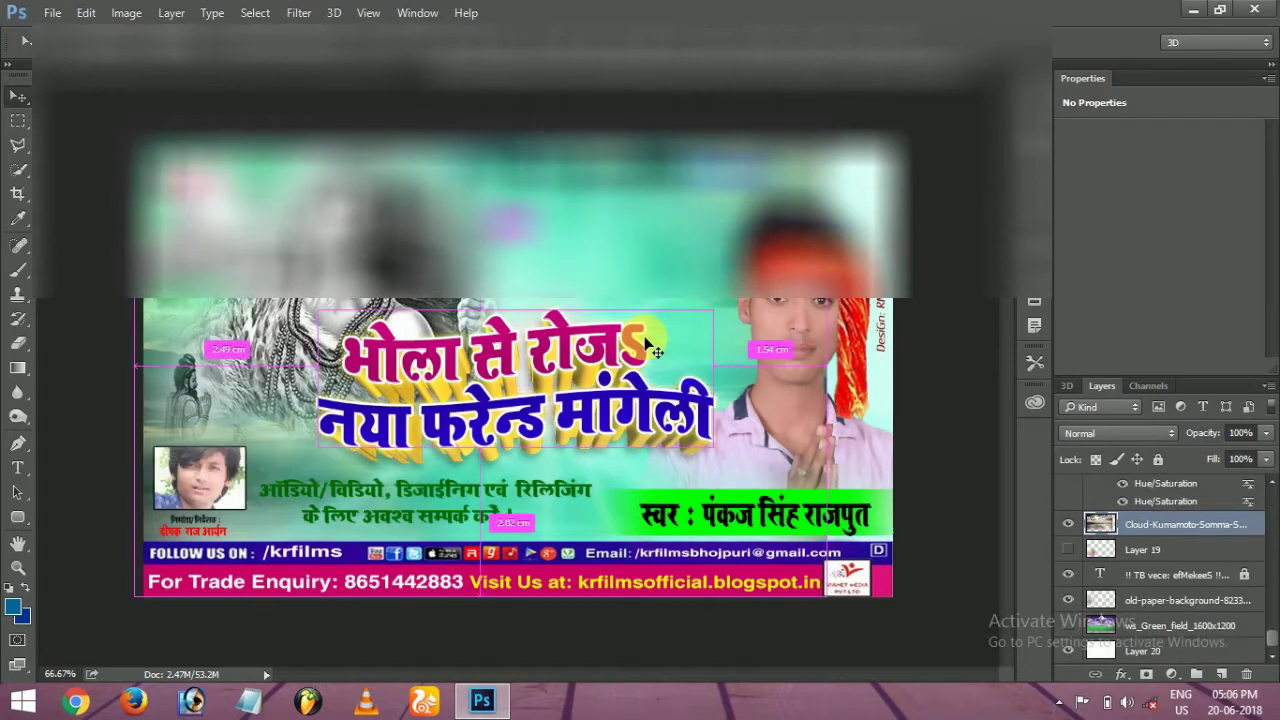
{"action": "key", "text": "ctrl+bracketright"}
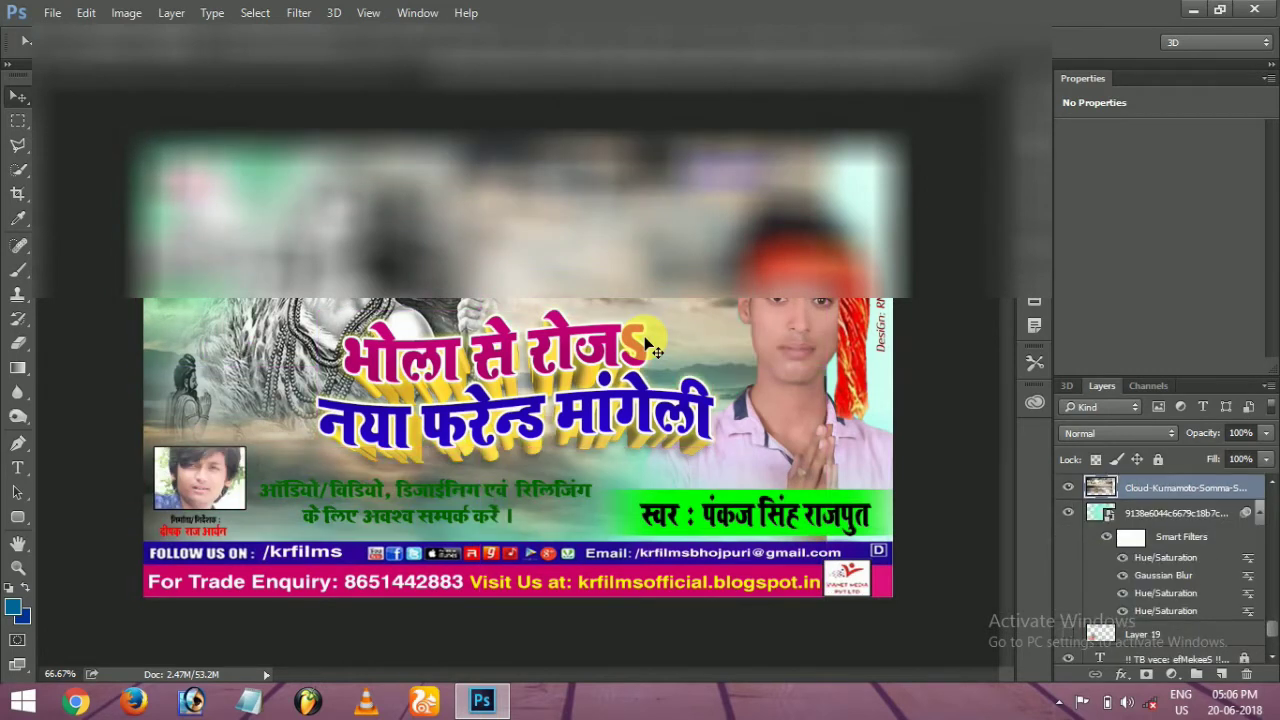
Step: Enlarge the cloud landscape with Free Transform and reposition it so it covers the full width of the banner
{"action": "key", "text": "ctrl+t"}
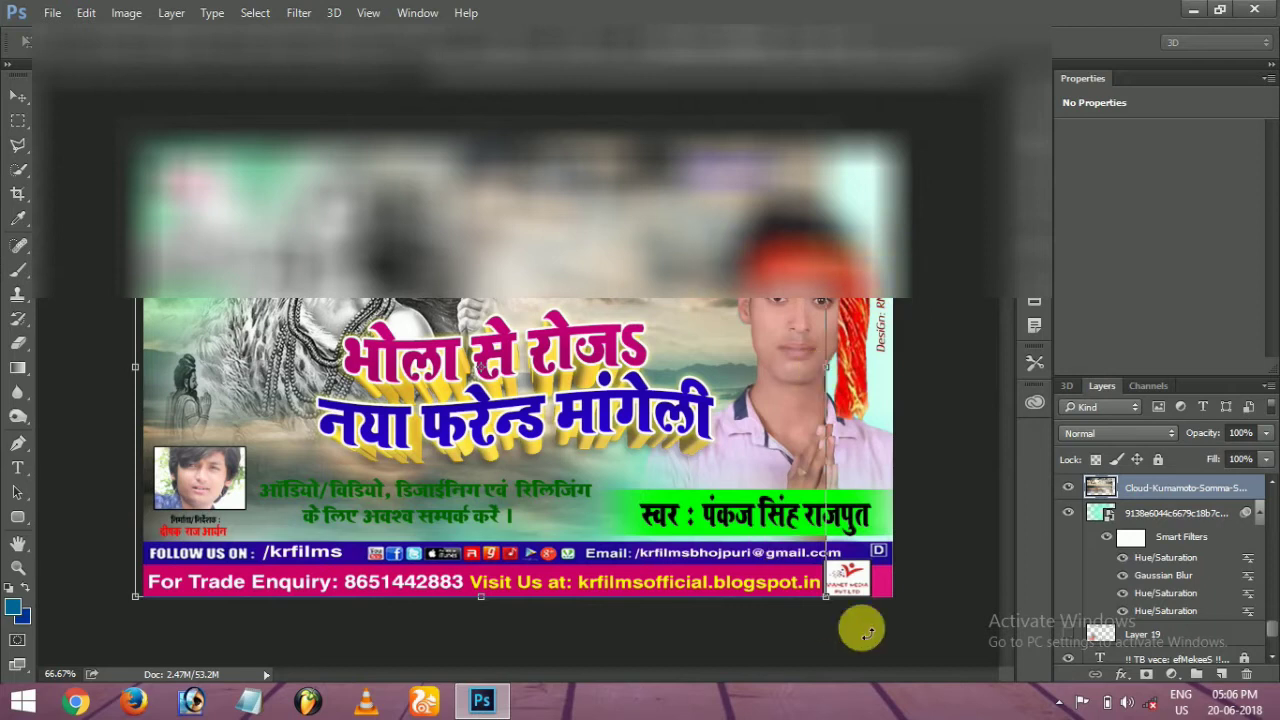
{"action": "left_click_drag", "start_coordinate": [829, 592], "coordinate": [930, 626]}
{"action": "left_click_drag", "start_coordinate": [672, 450], "coordinate": [678, 424]}
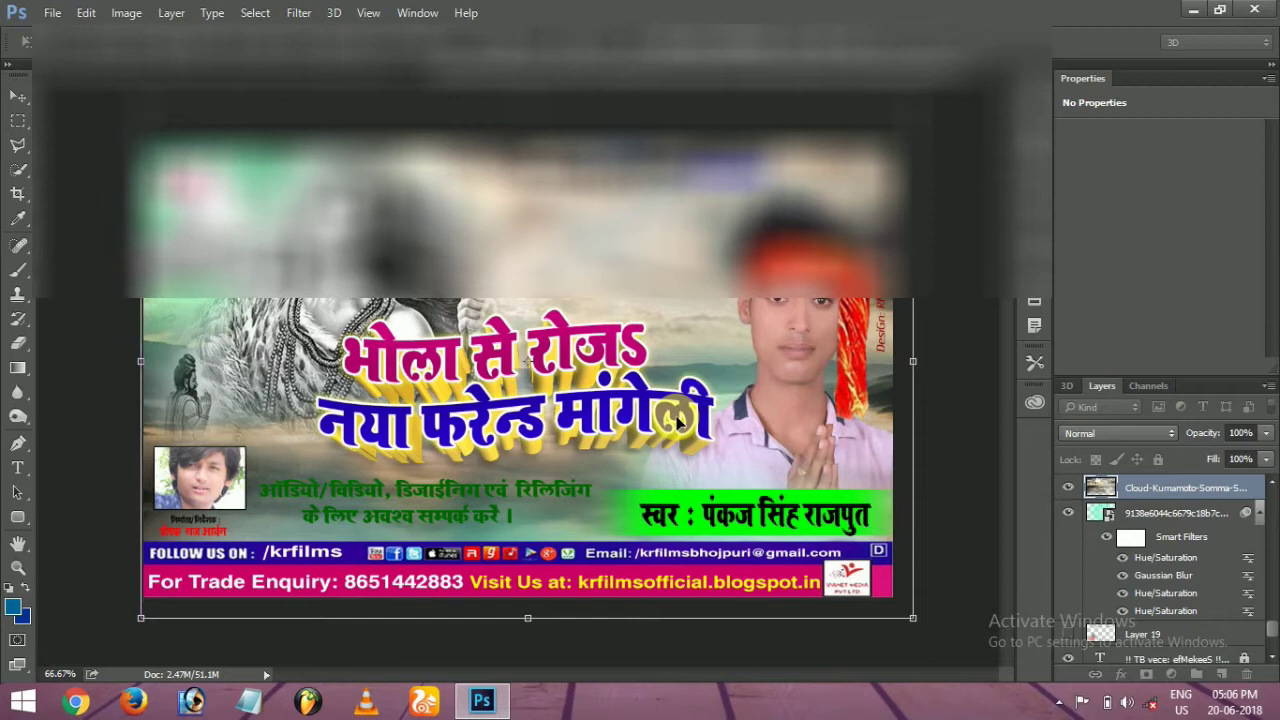
{"action": "key", "text": "Return"}
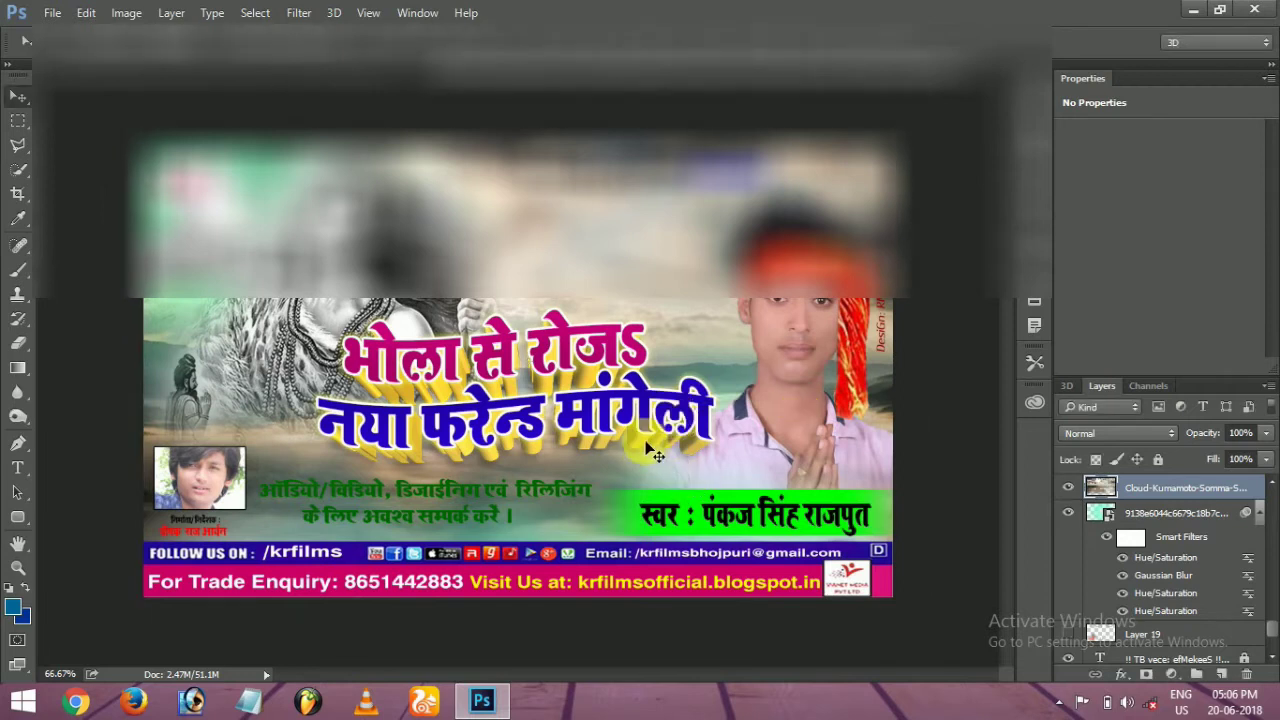
Step: Examine the Shiva artwork and temple area up close to find which layer carries the green glow
{"action": "right_click", "coordinate": [218, 205]}
{"action": "left_click", "coordinate": [260, 220]}
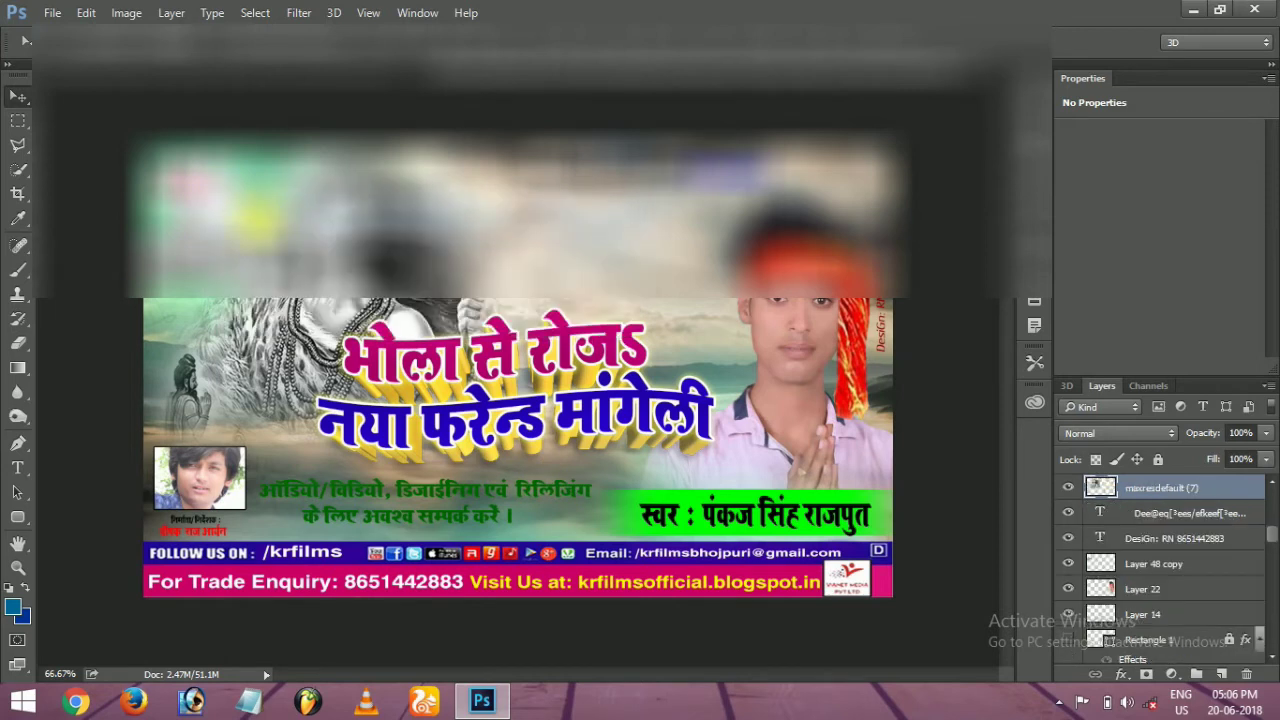
{"action": "right_click", "coordinate": [210, 232]}
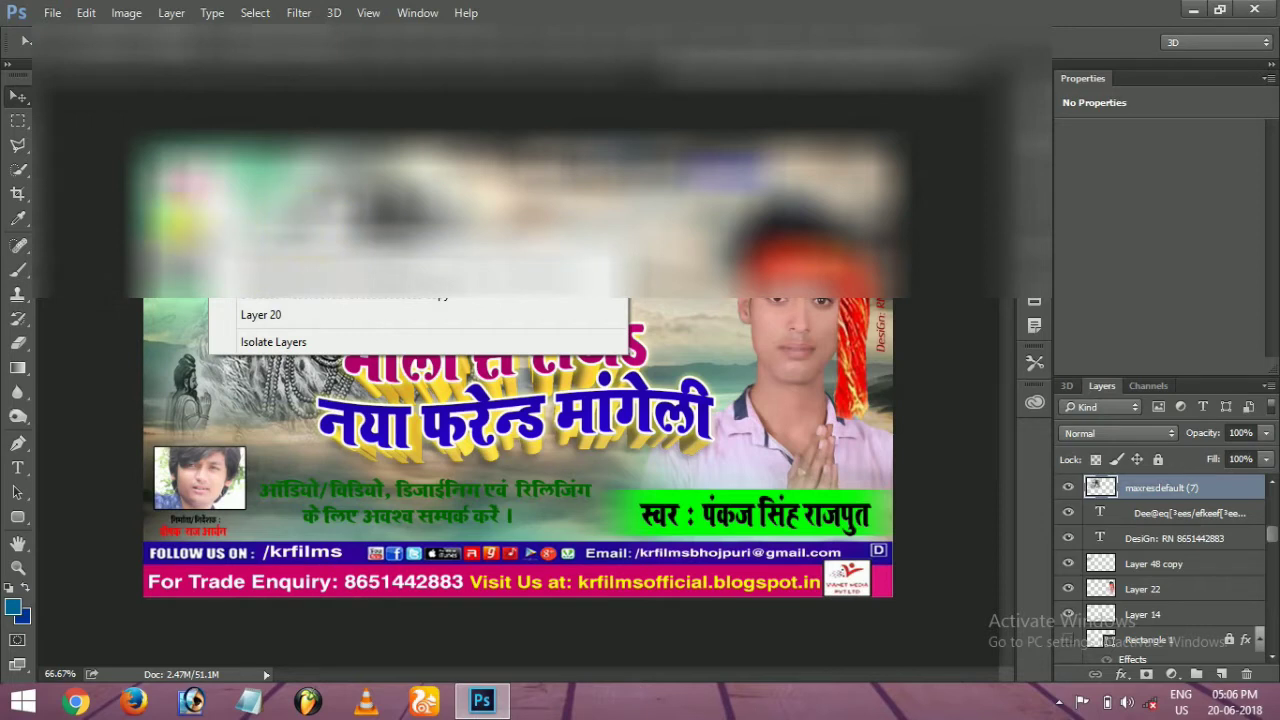
{"action": "right_click", "coordinate": [212, 213]}
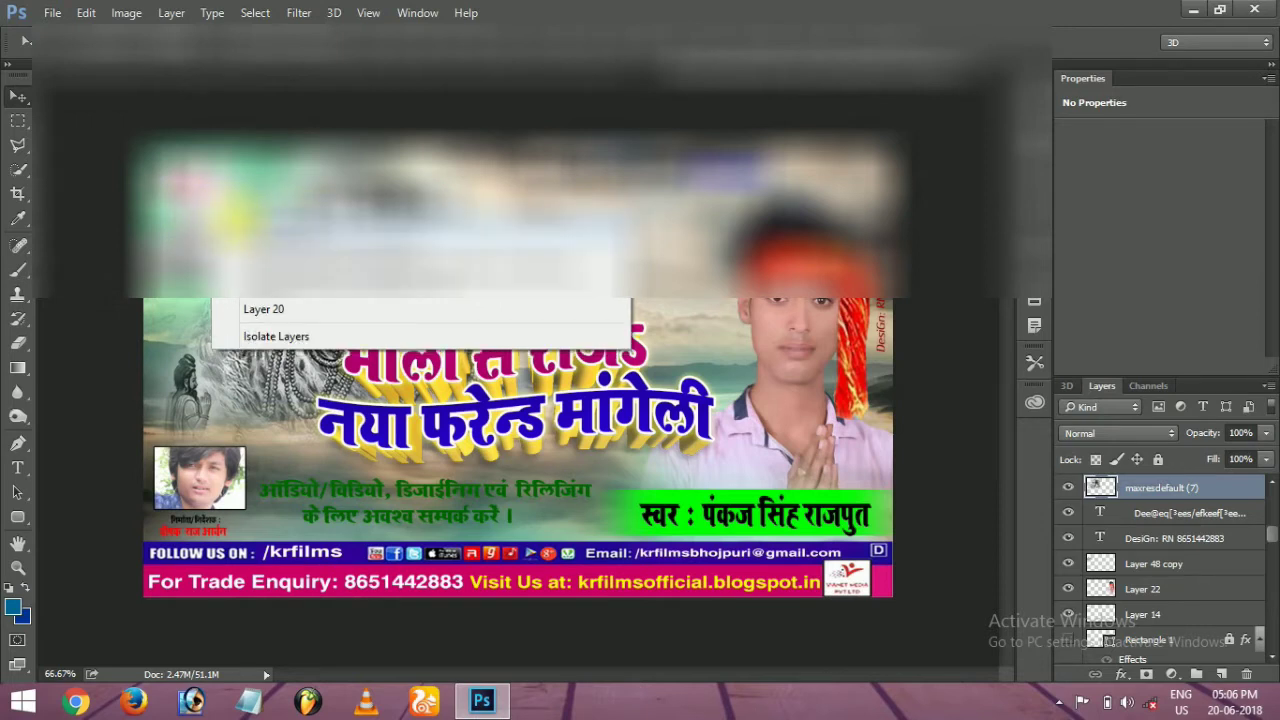
{"action": "left_click", "coordinate": [225, 226]}
{"action": "key", "text": "ctrl+plus"}
{"action": "key", "text": "ctrl+plus"}
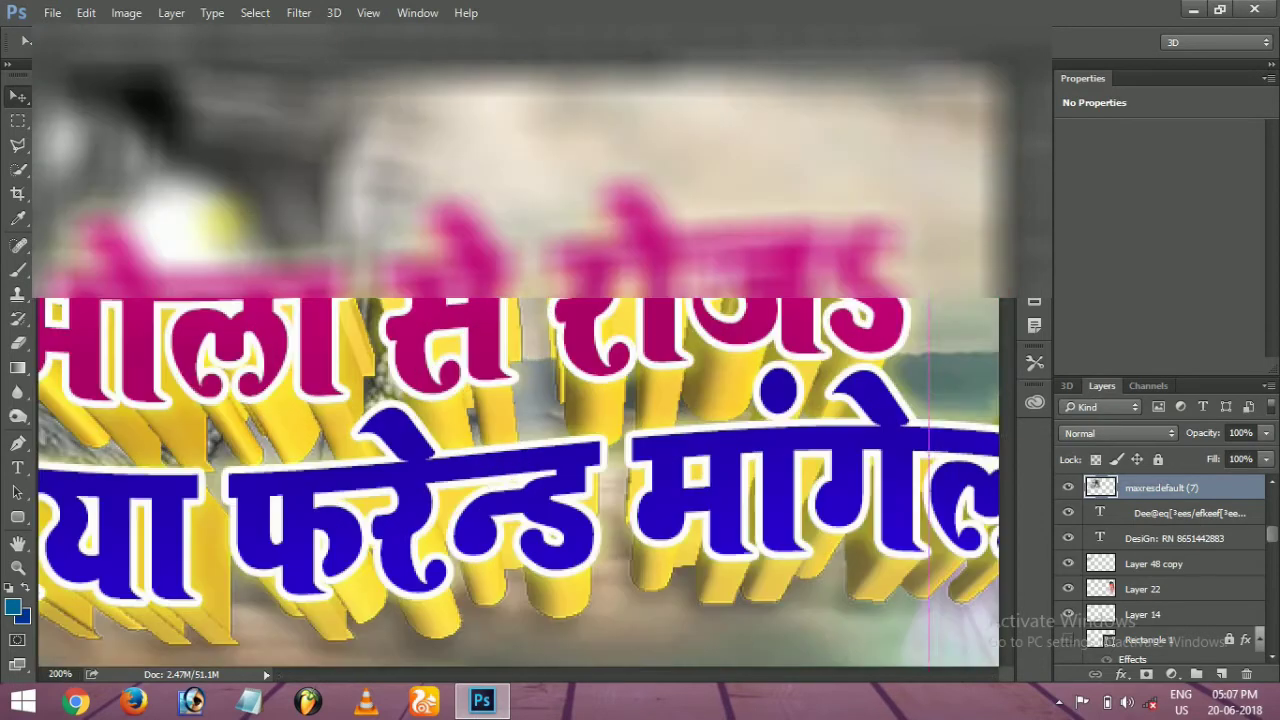
{"action": "left_click_drag", "start_coordinate": [400, 391], "coordinate": [897, 611]}
{"action": "left_click_drag", "start_coordinate": [617, 311], "coordinate": [621, 328]}
{"action": "key", "text": "ctrl+minus"}
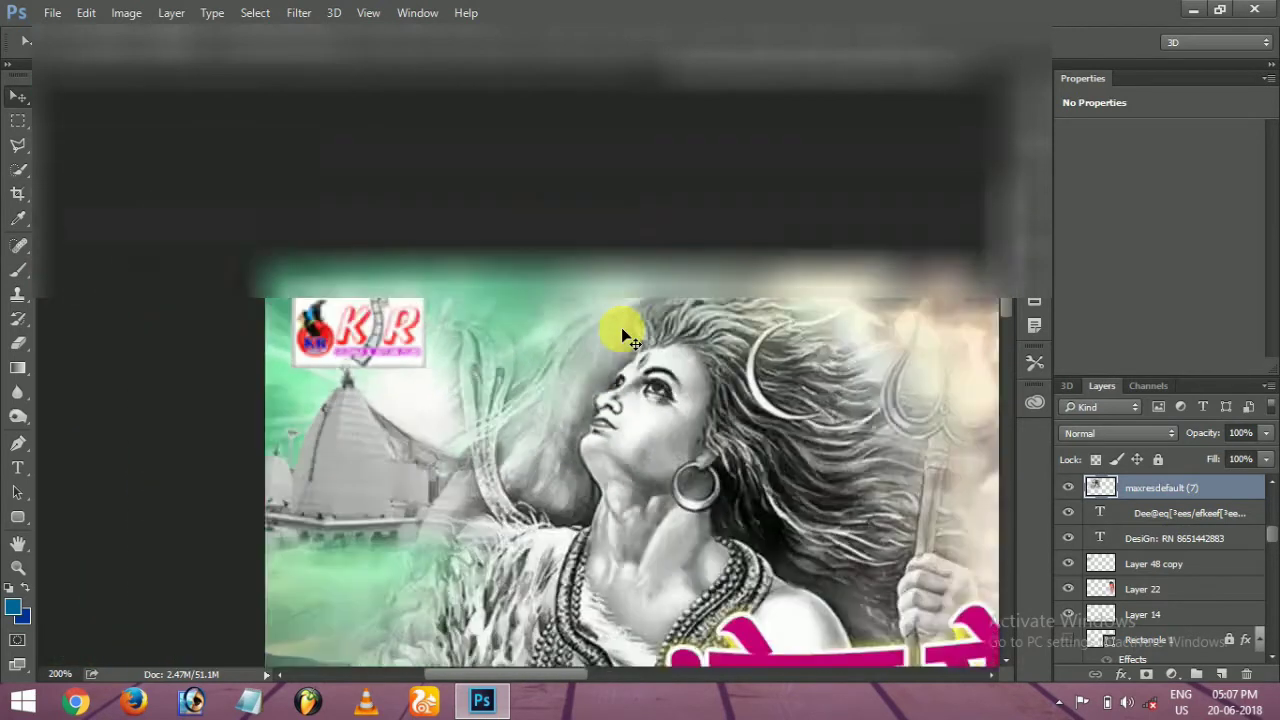
Step: Select the blurred teal background layer from the layers beneath the temple and shift it slightly down and right
{"action": "right_click", "coordinate": [445, 380]}
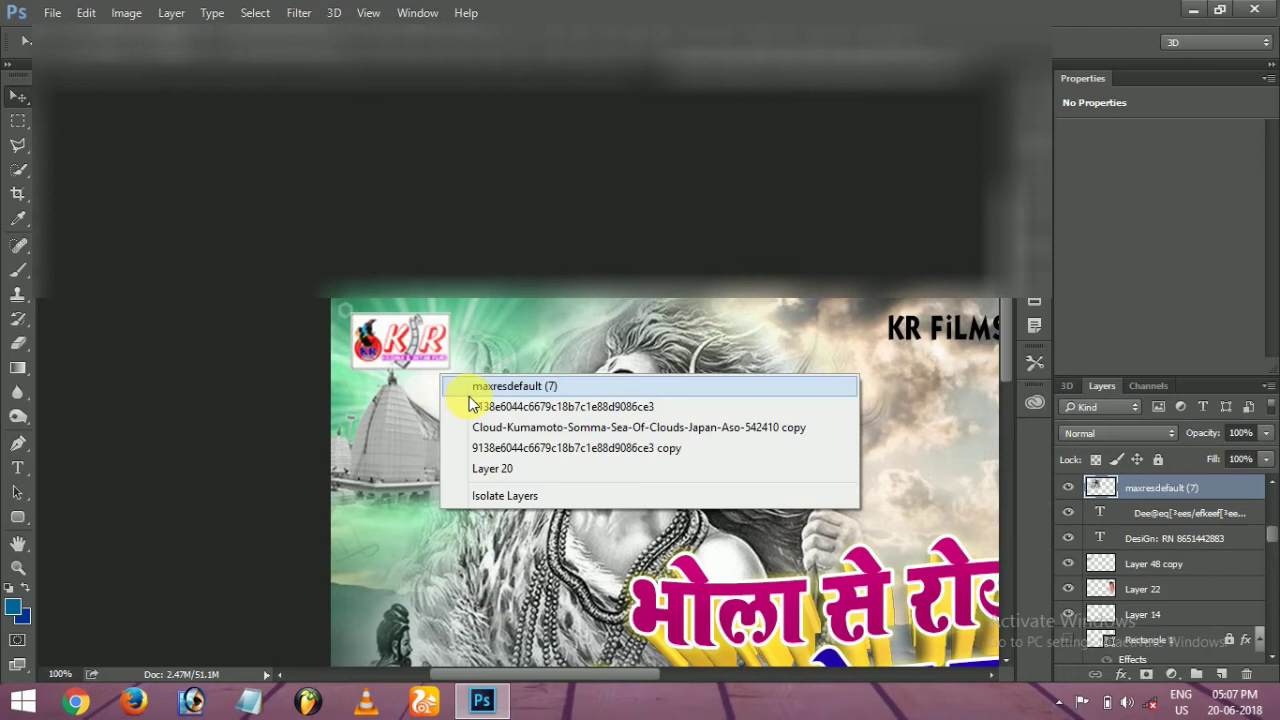
{"action": "left_click", "coordinate": [469, 395]}
{"action": "right_click", "coordinate": [443, 389]}
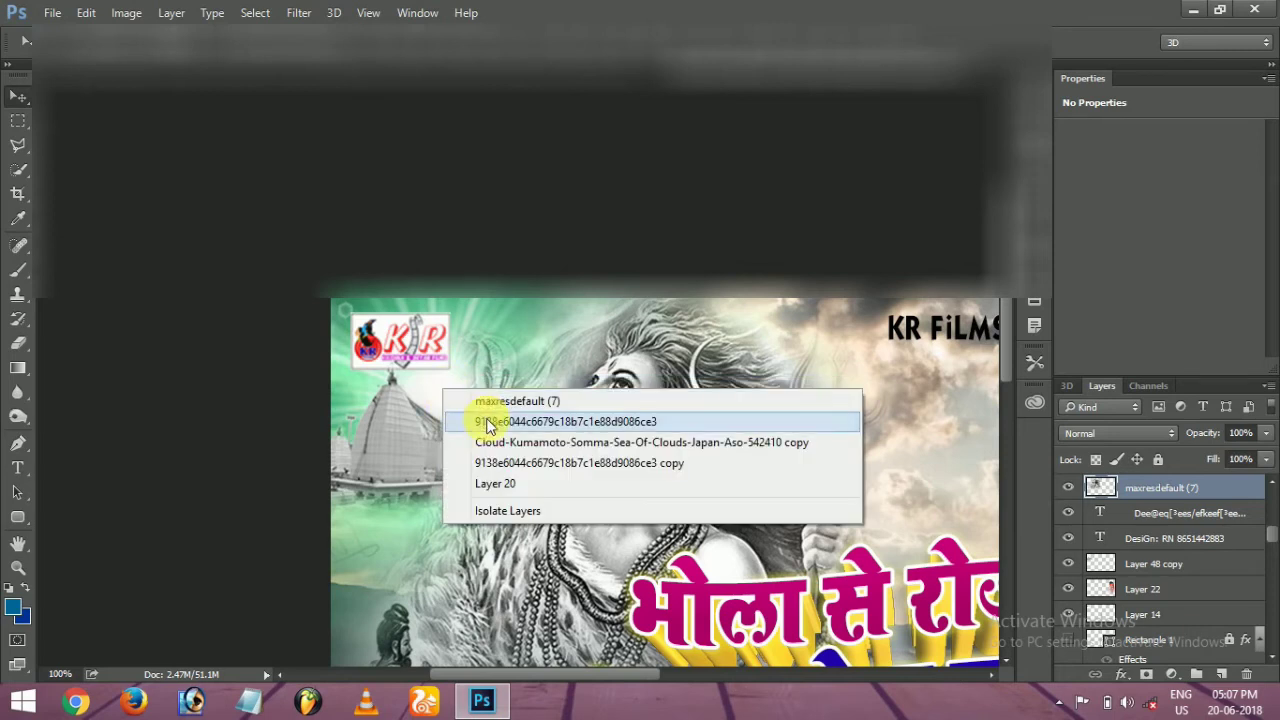
{"action": "left_click", "coordinate": [487, 422]}
{"action": "right_click", "coordinate": [447, 393]}
{"action": "left_click", "coordinate": [486, 434]}
{"action": "right_click", "coordinate": [440, 388]}
{"action": "left_click", "coordinate": [490, 457]}
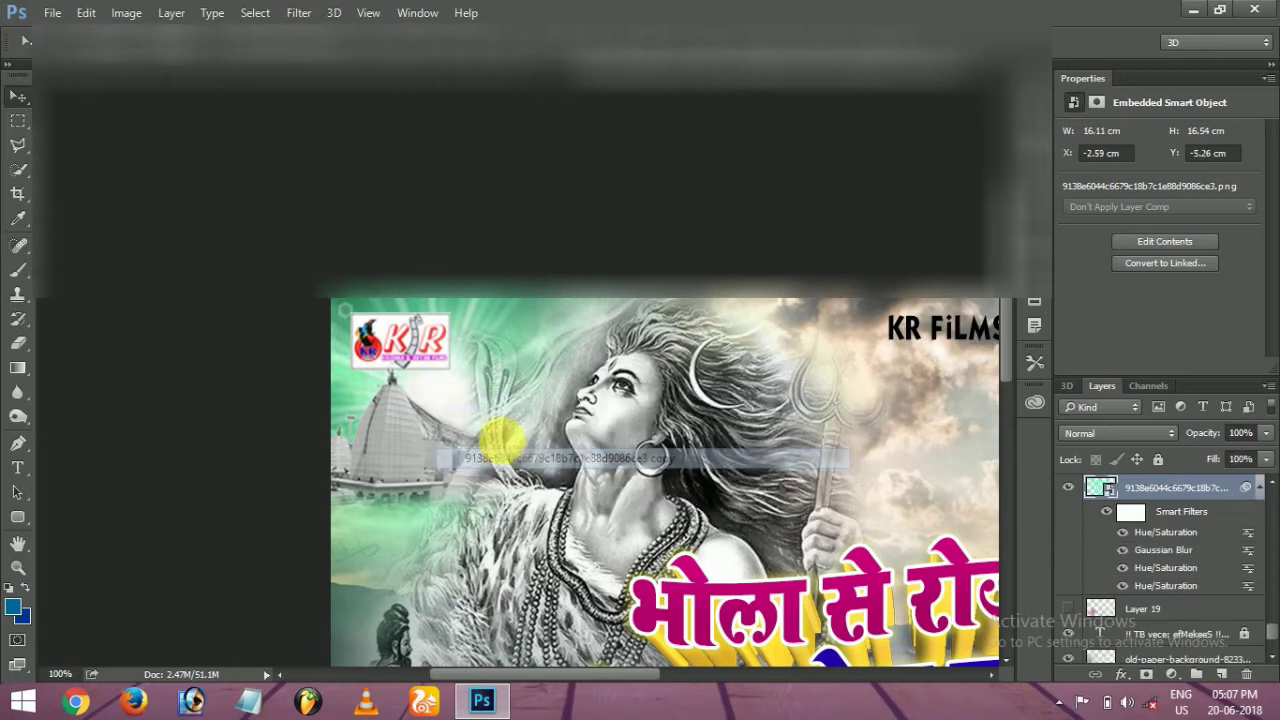
{"action": "left_click_drag", "start_coordinate": [449, 388], "coordinate": [487, 418]}
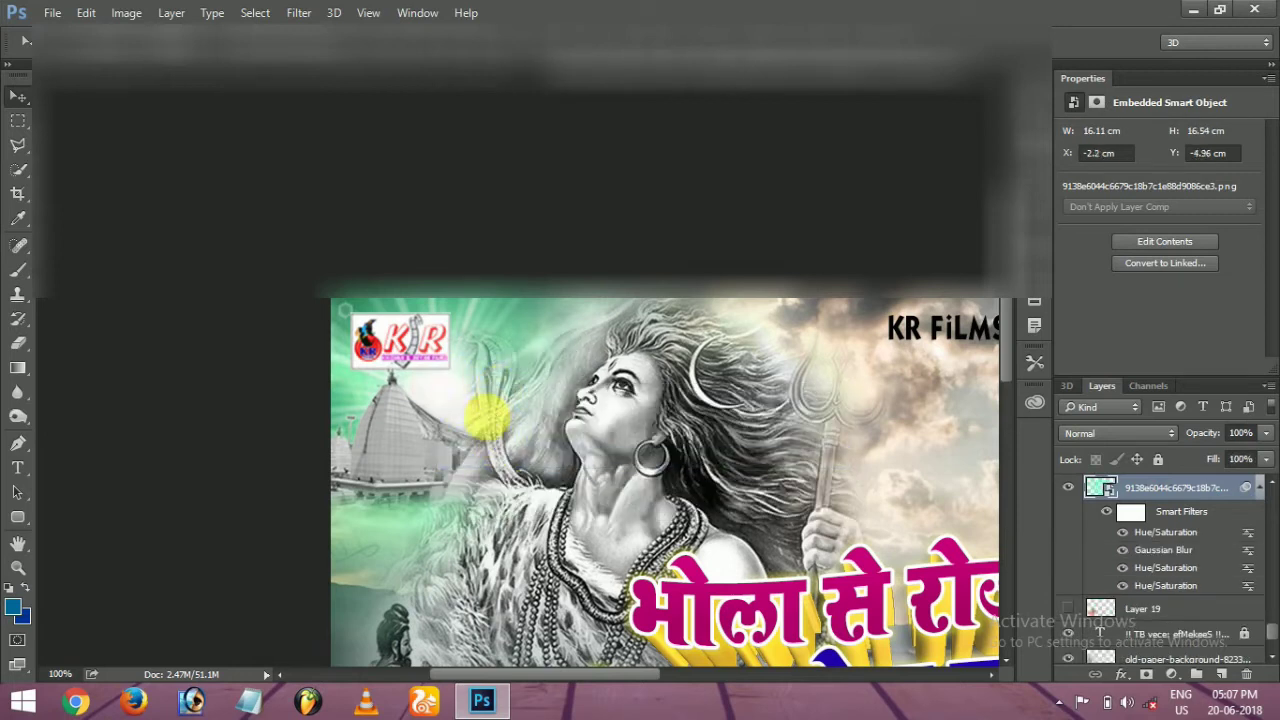
Step: Recolor the green light rays layer behind the temple to yellow with Hue/Saturation
{"action": "right_click", "coordinate": [447, 393]}
{"action": "left_click", "coordinate": [486, 409]}
{"action": "left_click_drag", "start_coordinate": [457, 363], "coordinate": [428, 385]}
{"action": "key", "text": "ctrl+u"}
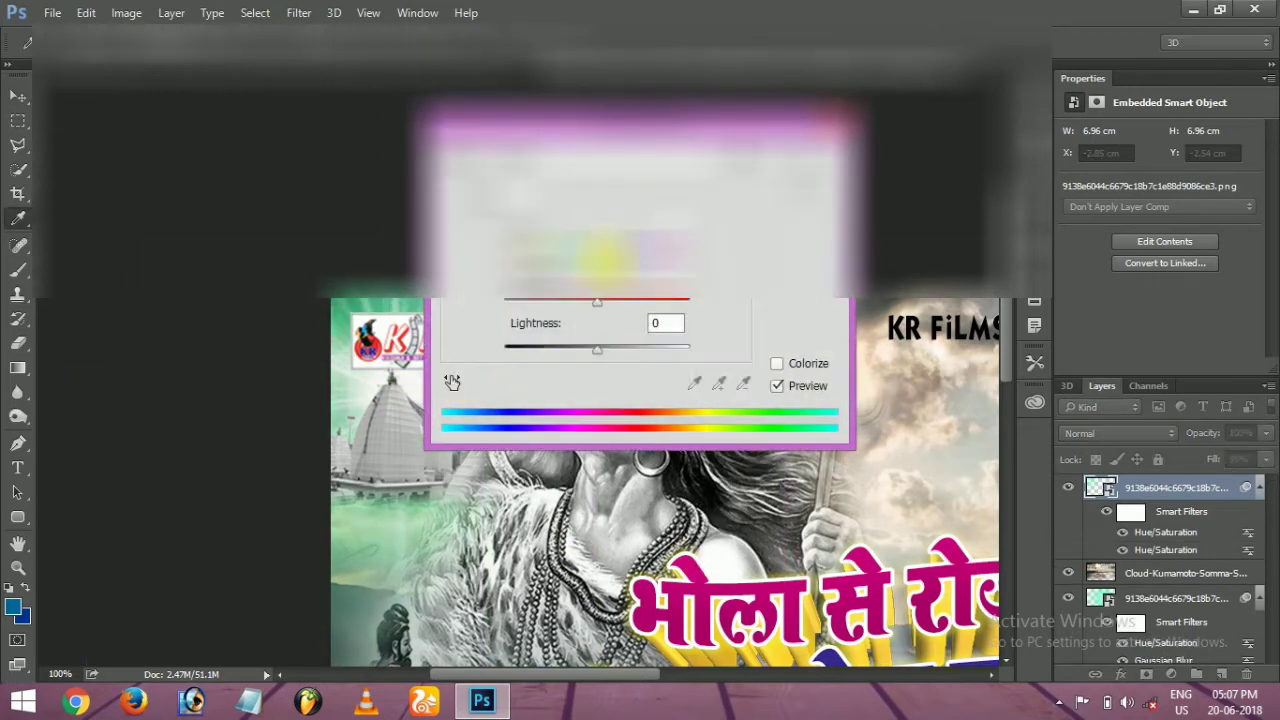
{"action": "mouse_move", "coordinate": [598, 304]}
{"action": "left_mouse_down"}
{"action": "mouse_move", "coordinate": [552, 294]}
{"action": "mouse_move", "coordinate": [594, 294]}
{"action": "left_mouse_up"}
{"action": "left_click_drag", "start_coordinate": [560, 118], "coordinate": [783, 138]}
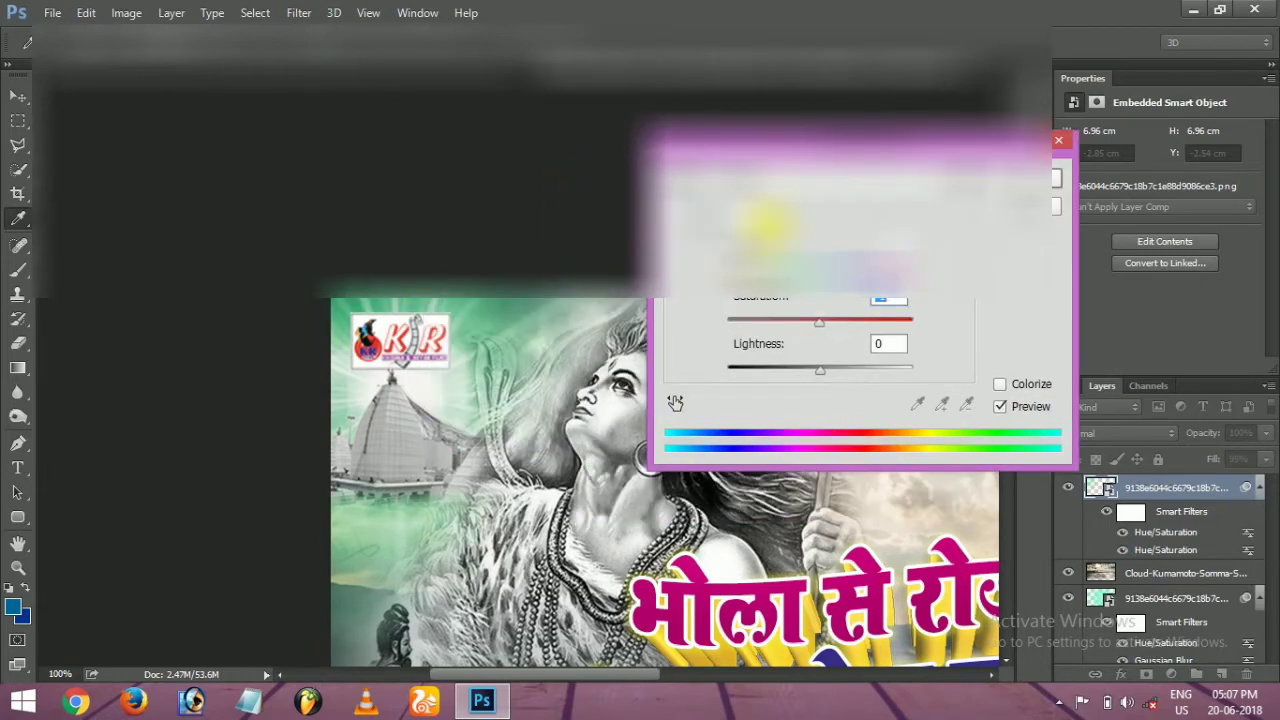
{"action": "left_click_drag", "start_coordinate": [824, 277], "coordinate": [762, 274]}
{"action": "mouse_move", "coordinate": [810, 323]}
{"action": "left_mouse_down"}
{"action": "mouse_move", "coordinate": [795, 330]}
{"action": "mouse_move", "coordinate": [878, 327]}
{"action": "mouse_move", "coordinate": [787, 323]}
{"action": "left_mouse_up"}
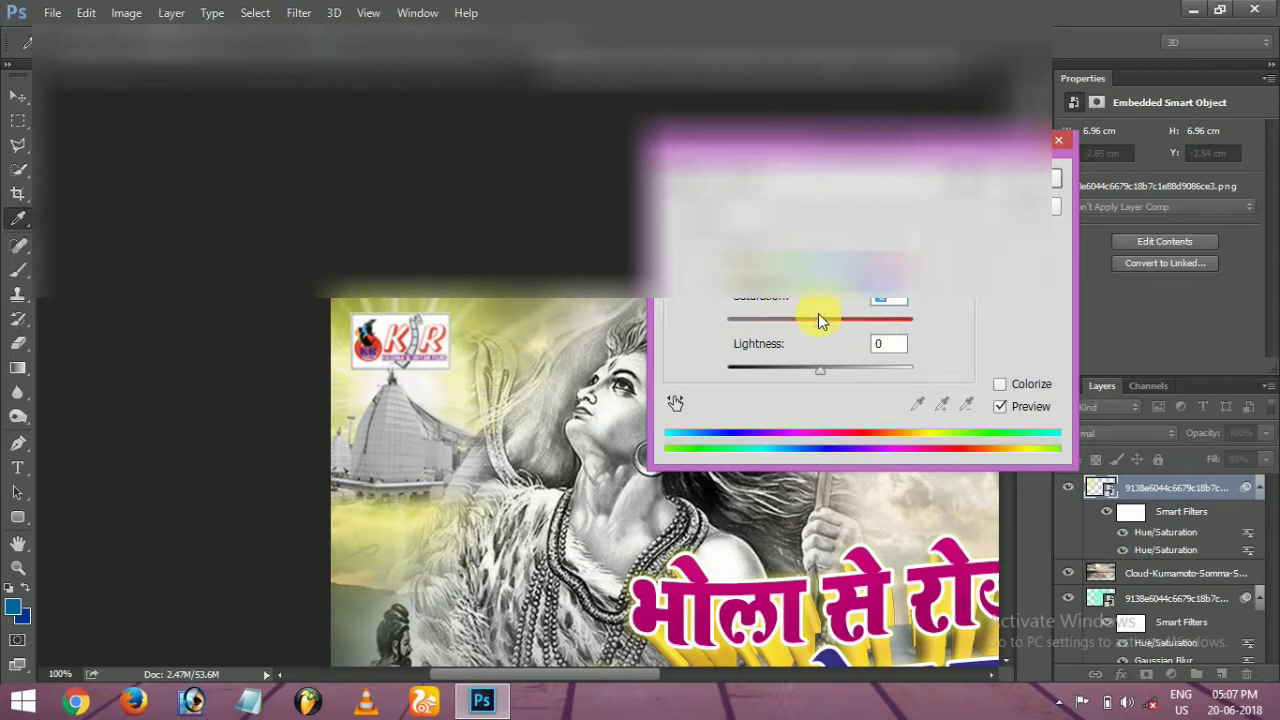
{"action": "left_click", "coordinate": [1018, 176]}
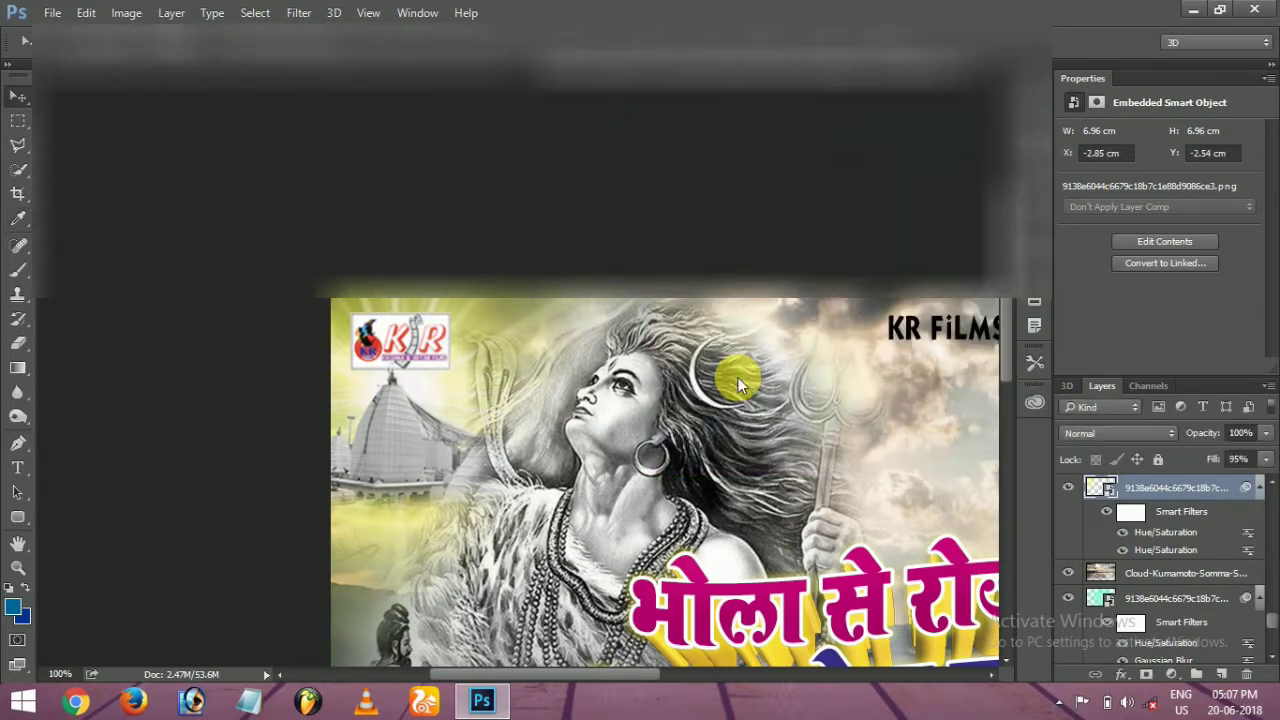
Step: Scale the yellow light rays layer down to about 6.05 cm square and reposition it behind the temple
{"action": "key", "text": "ctrl+t"}
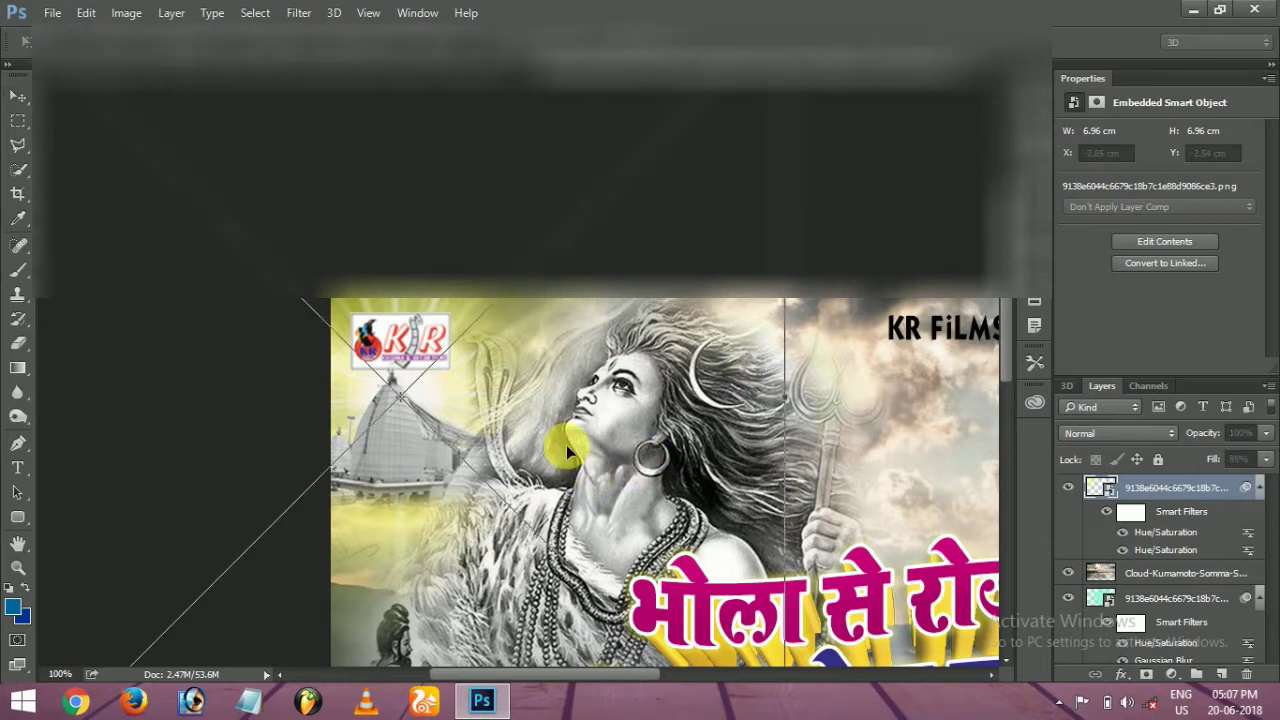
{"action": "key", "text": "ctrl+minus"}
{"action": "key", "text": "ctrl+minus"}
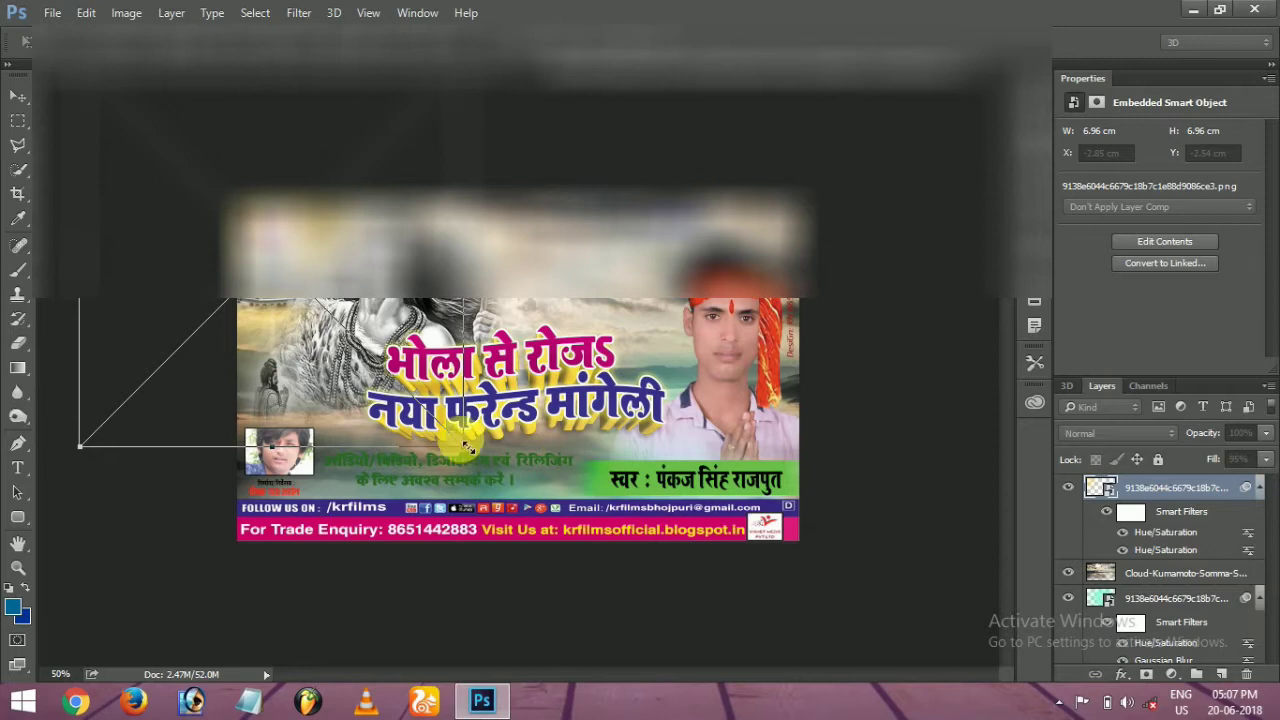
{"action": "left_click_drag", "start_coordinate": [466, 447], "coordinate": [420, 408]}
{"action": "left_click_drag", "start_coordinate": [310, 333], "coordinate": [351, 367]}
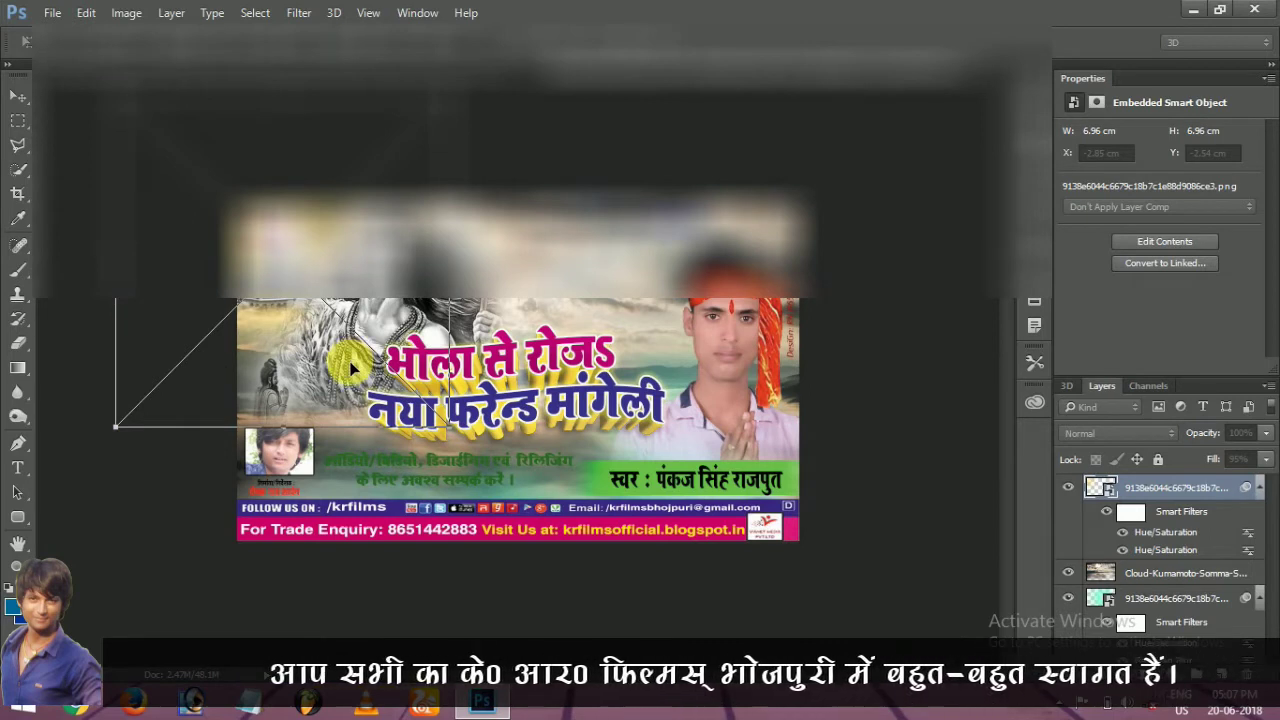
{"action": "key", "text": "Return"}
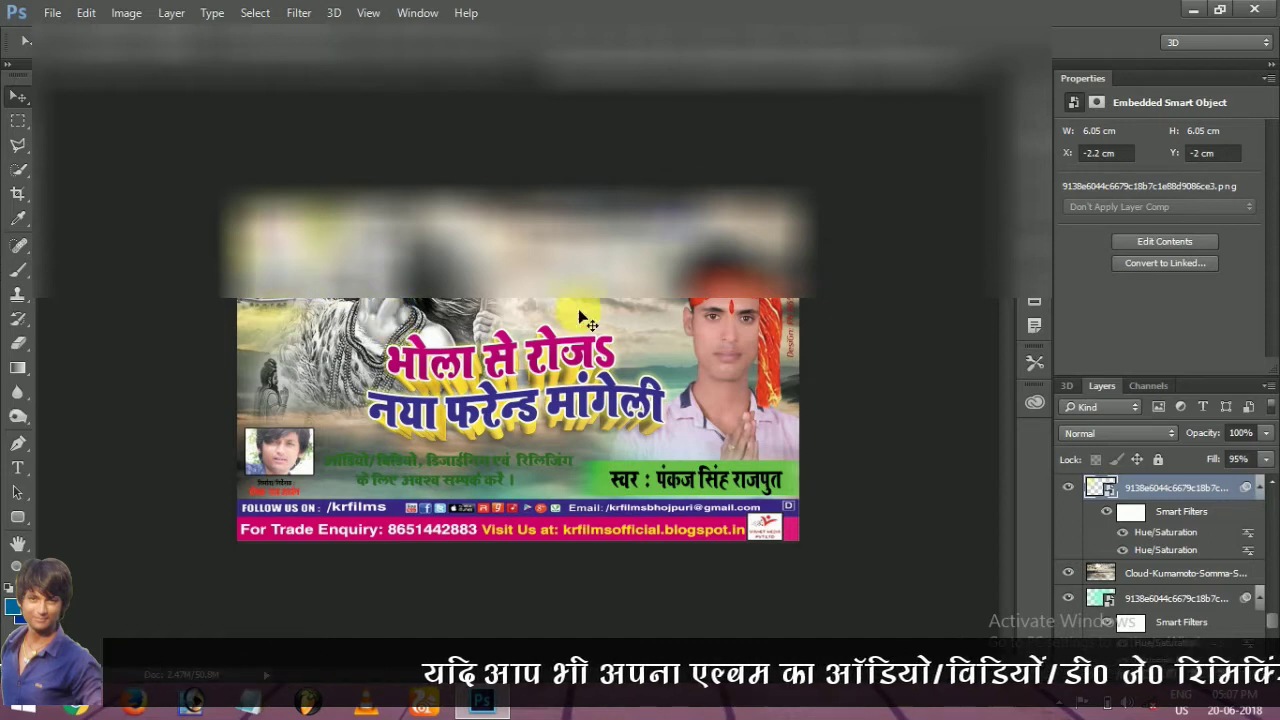
Step: Change the audio/video, designing and releasing contact line's text color to yellow, ffff00
{"action": "right_click", "coordinate": [475, 463]}
{"action": "left_click", "coordinate": [509, 477]}
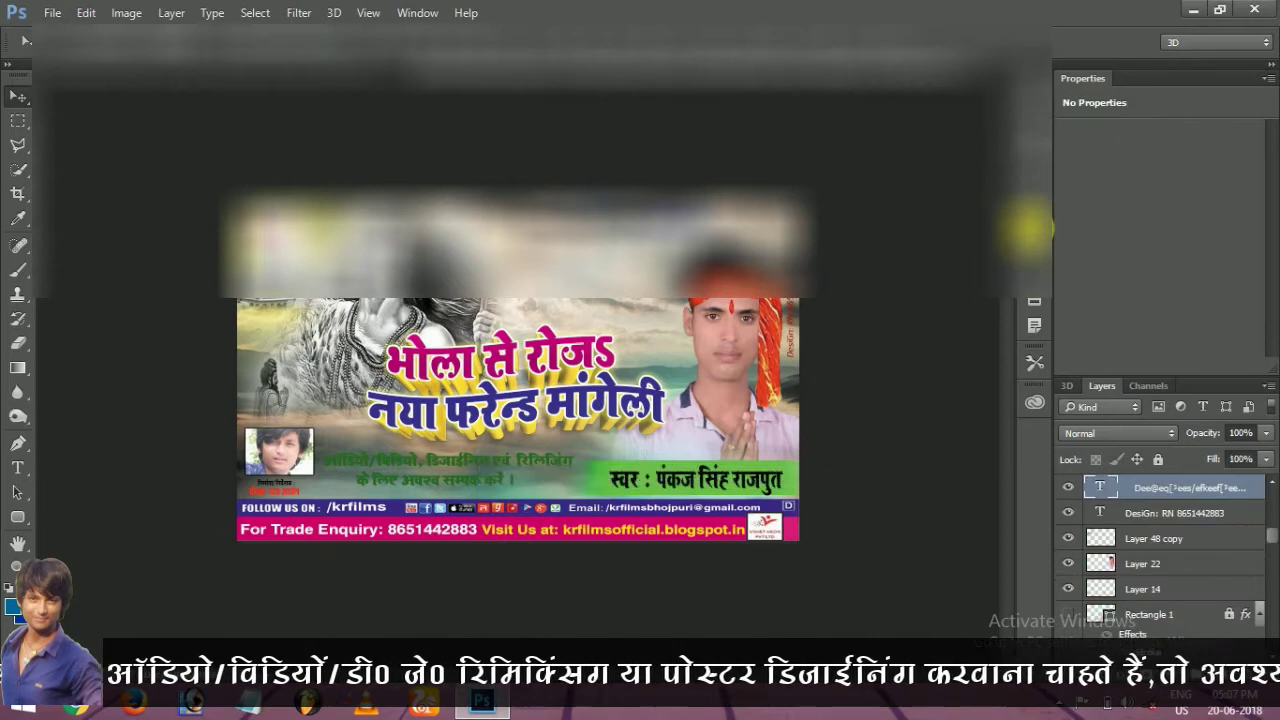
{"action": "left_click", "coordinate": [1033, 224]}
{"action": "left_click", "coordinate": [995, 342]}
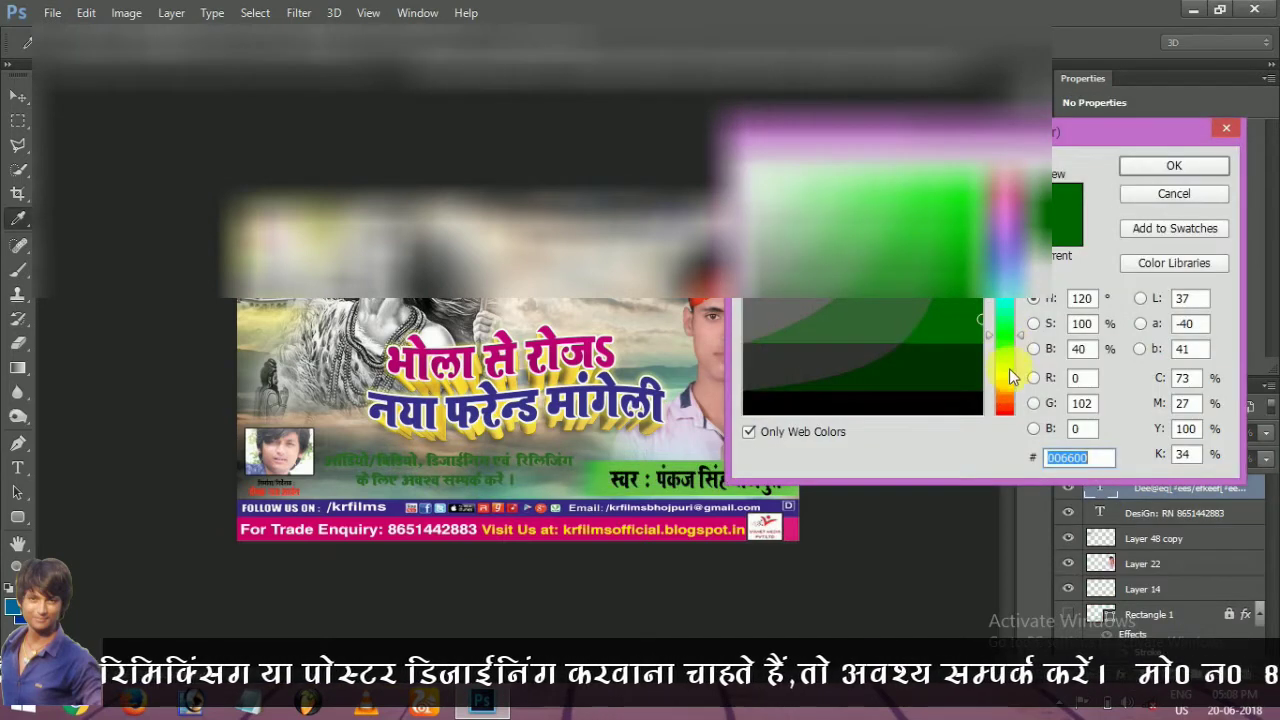
{"action": "type", "text": "ffff00"}
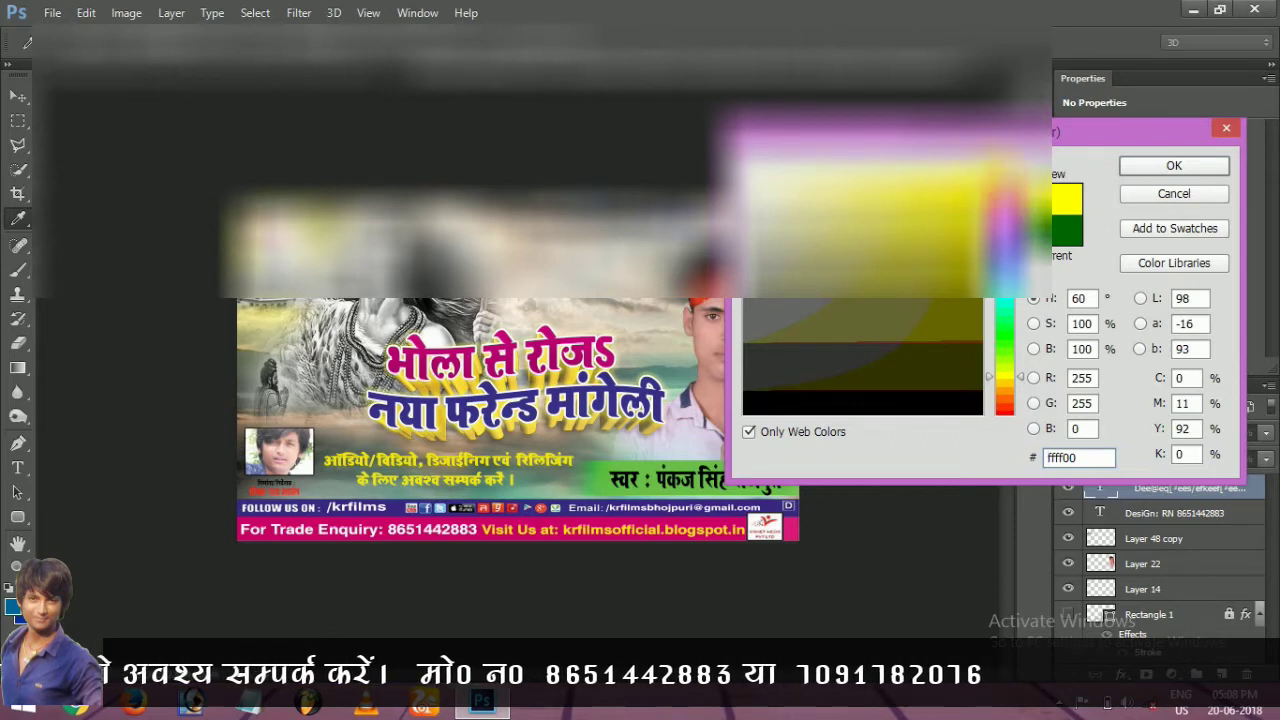
{"action": "left_click", "coordinate": [1174, 167]}
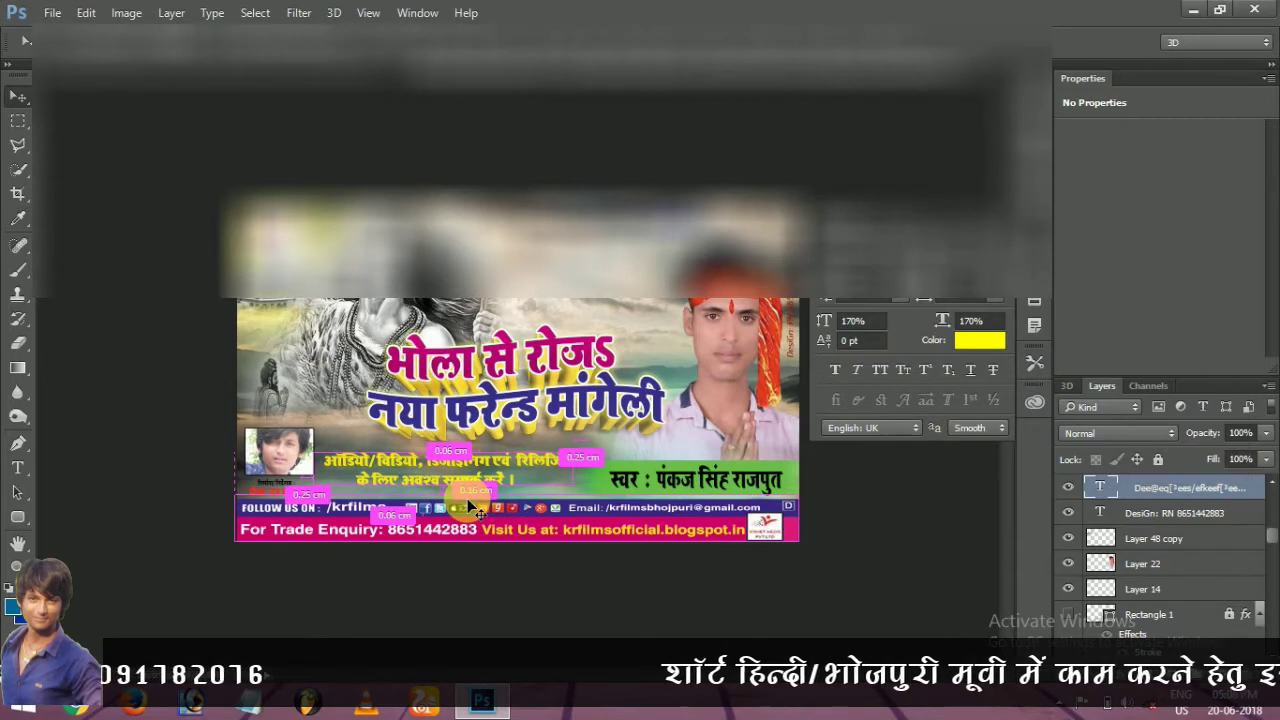
Step: Raise the yellow contact line in the layer stack to sit directly above the singer credit text layer
{"action": "key", "text": "ctrl+bracketright"}
{"action": "key", "text": "ctrl+bracketright"}
{"action": "key", "text": "ctrl+bracketright"}
{"action": "key", "text": "ctrl+bracketright"}
{"action": "key", "text": "ctrl+bracketright"}
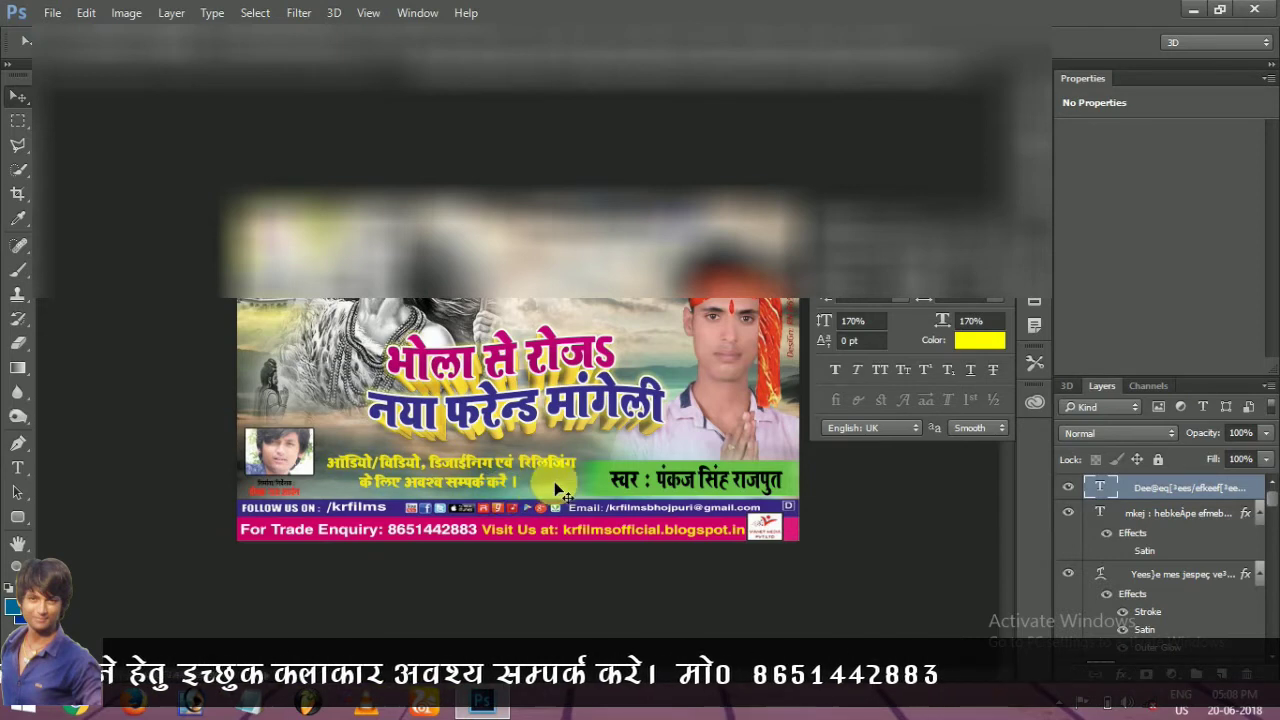
Step: Adjust the singer's photo on Layer 22 with Free Transform, shifting it slightly left
{"action": "right_click", "coordinate": [713, 340]}
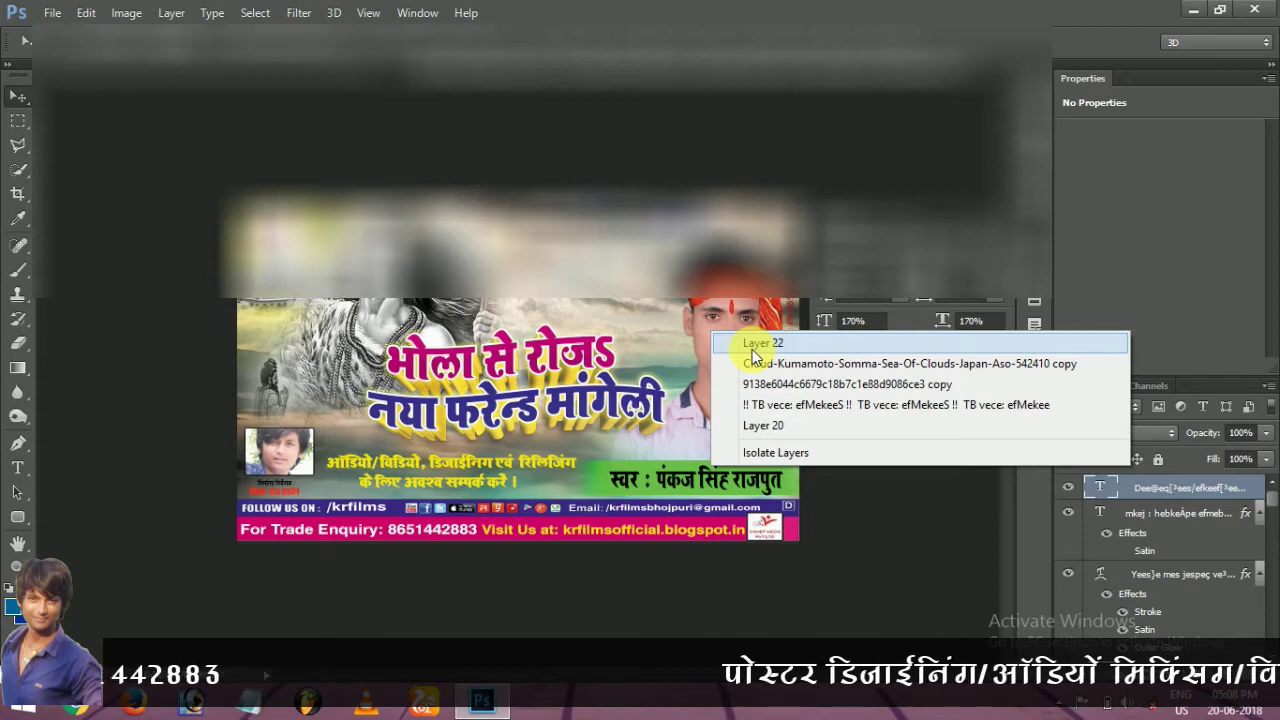
{"action": "left_click", "coordinate": [752, 349]}
{"action": "key", "text": "ctrl+t"}
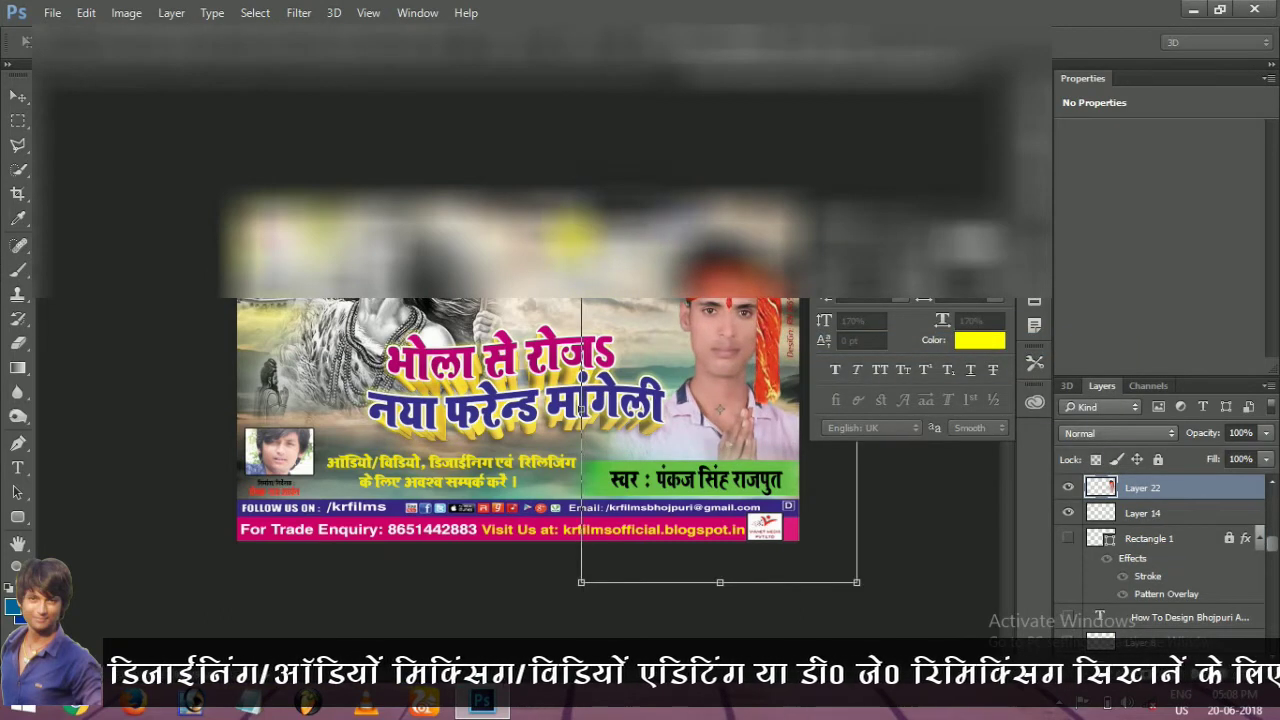
{"action": "key", "text": "Return"}
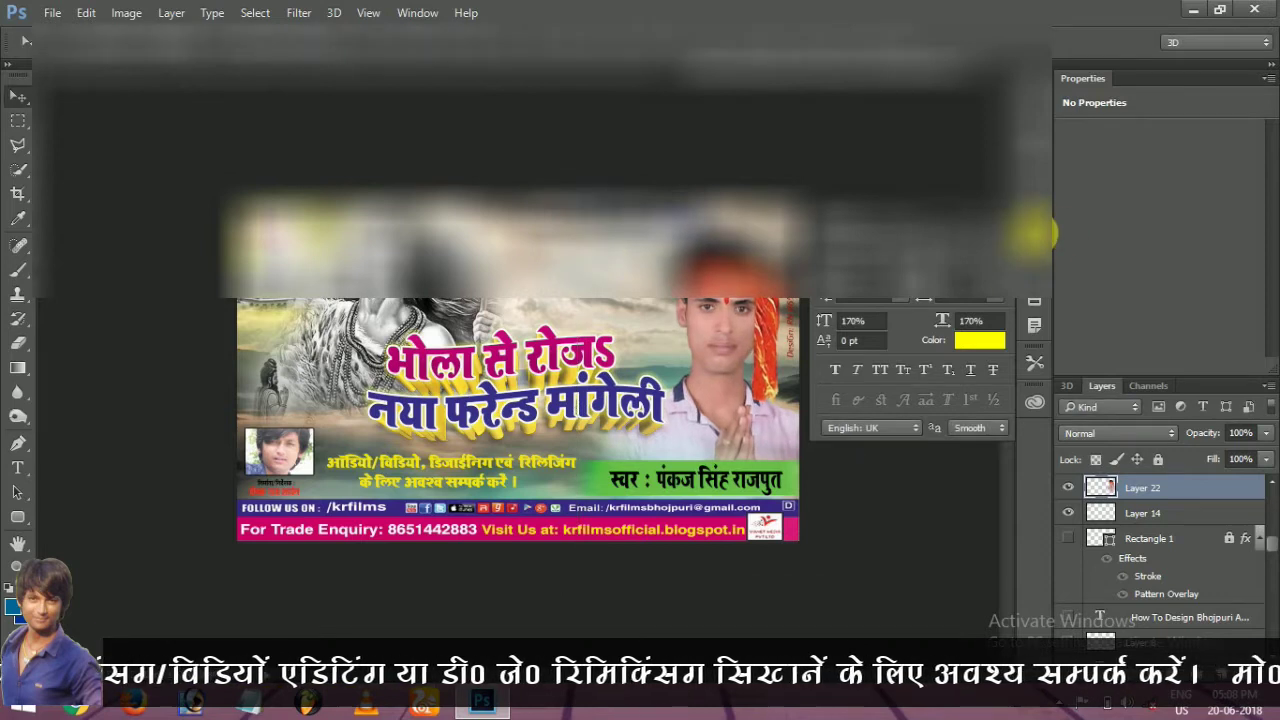
Step: Move the vertical designer credit text upward along the banner's right edge beside the singer
{"action": "right_click", "coordinate": [810, 304]}
{"action": "left_click", "coordinate": [812, 307]}
{"action": "left_click_drag", "start_coordinate": [787, 306], "coordinate": [777, 266]}
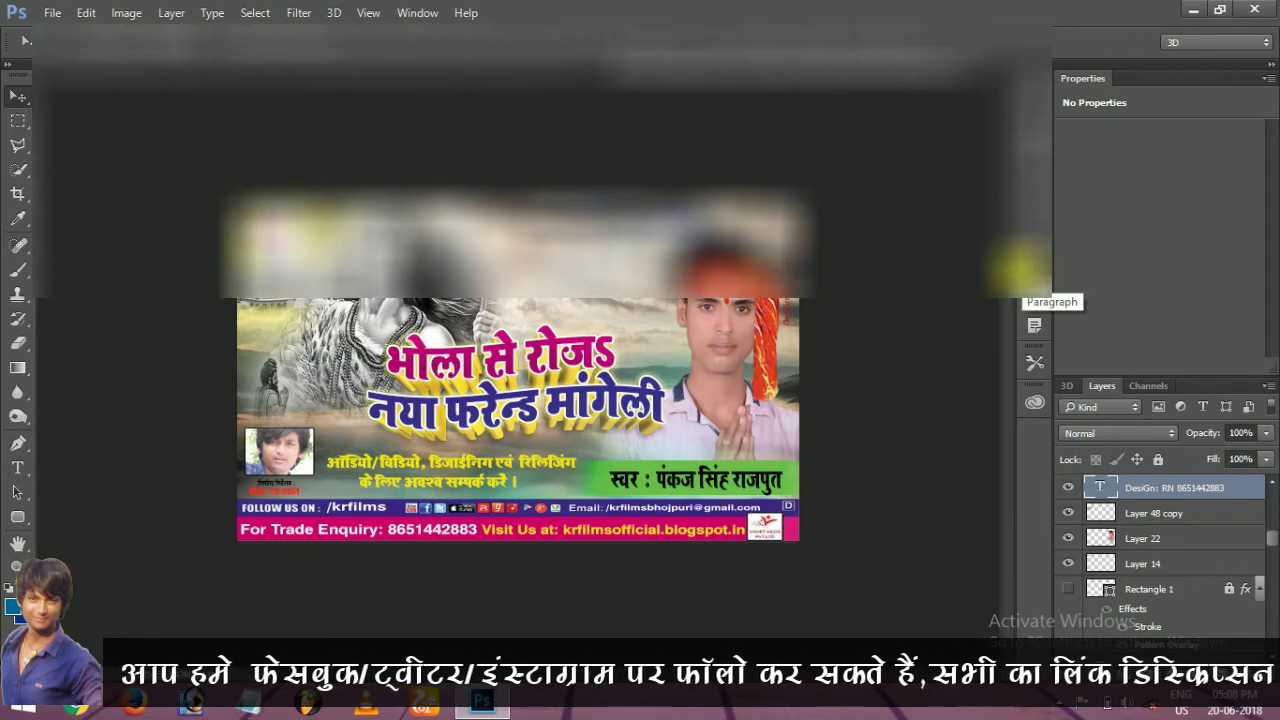
Step: Add a 2 px white outside stroke at 100% opacity to the designer credit text
{"action": "key", "text": "alt+l"}
{"action": "key", "text": "y"}
{"action": "key", "text": "n"}
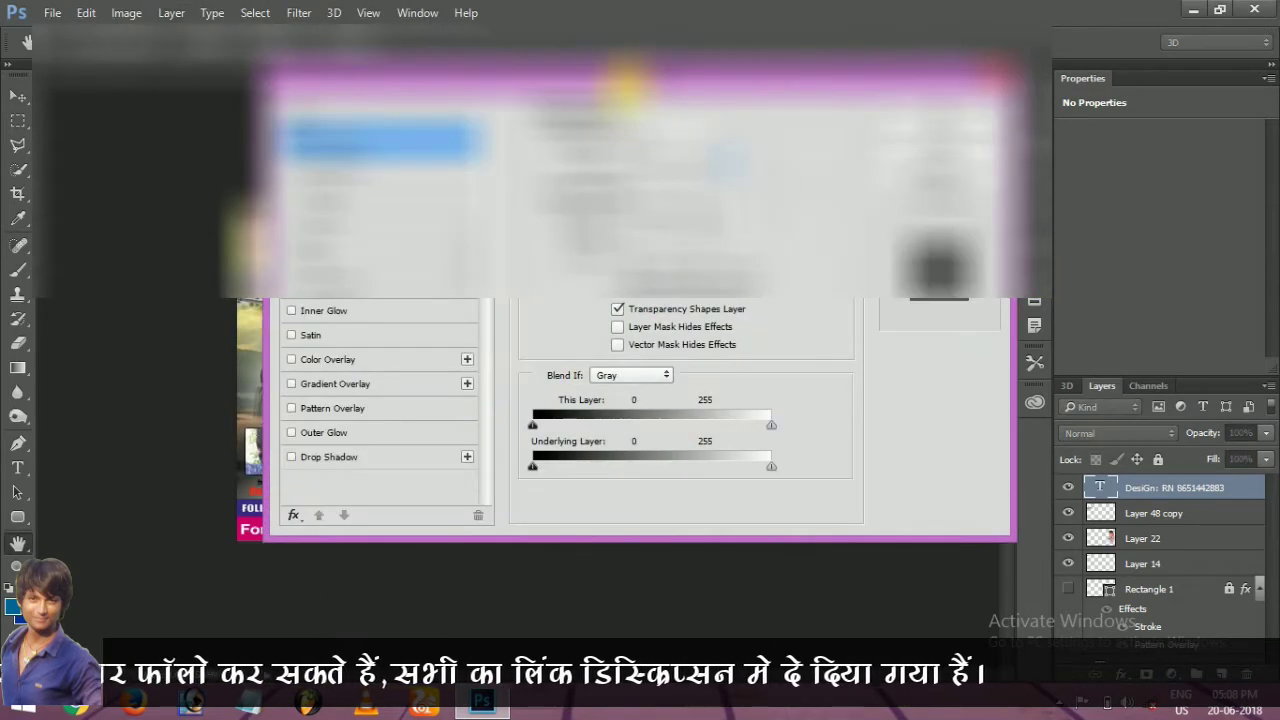
{"action": "mouse_move", "coordinate": [636, 74]}
{"action": "left_mouse_down"}
{"action": "mouse_move", "coordinate": [877, 338]}
{"action": "mouse_move", "coordinate": [933, 342]}
{"action": "left_mouse_up"}
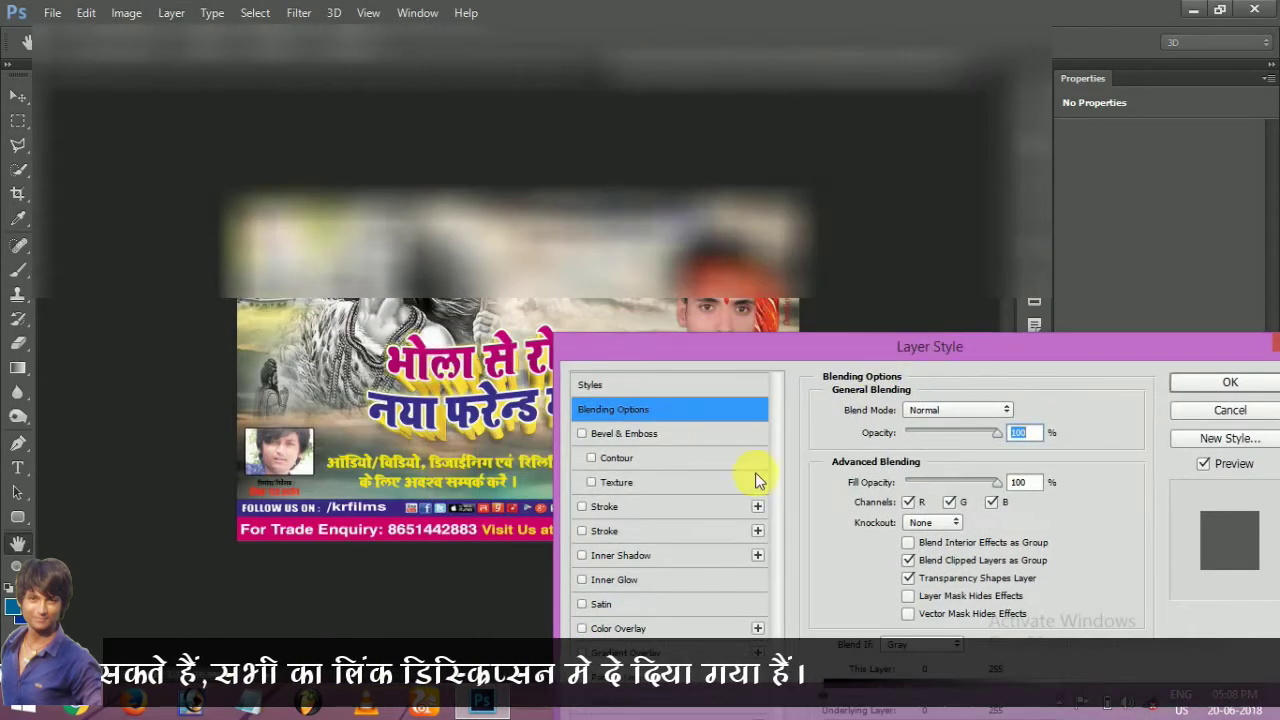
{"action": "left_click", "coordinate": [623, 508]}
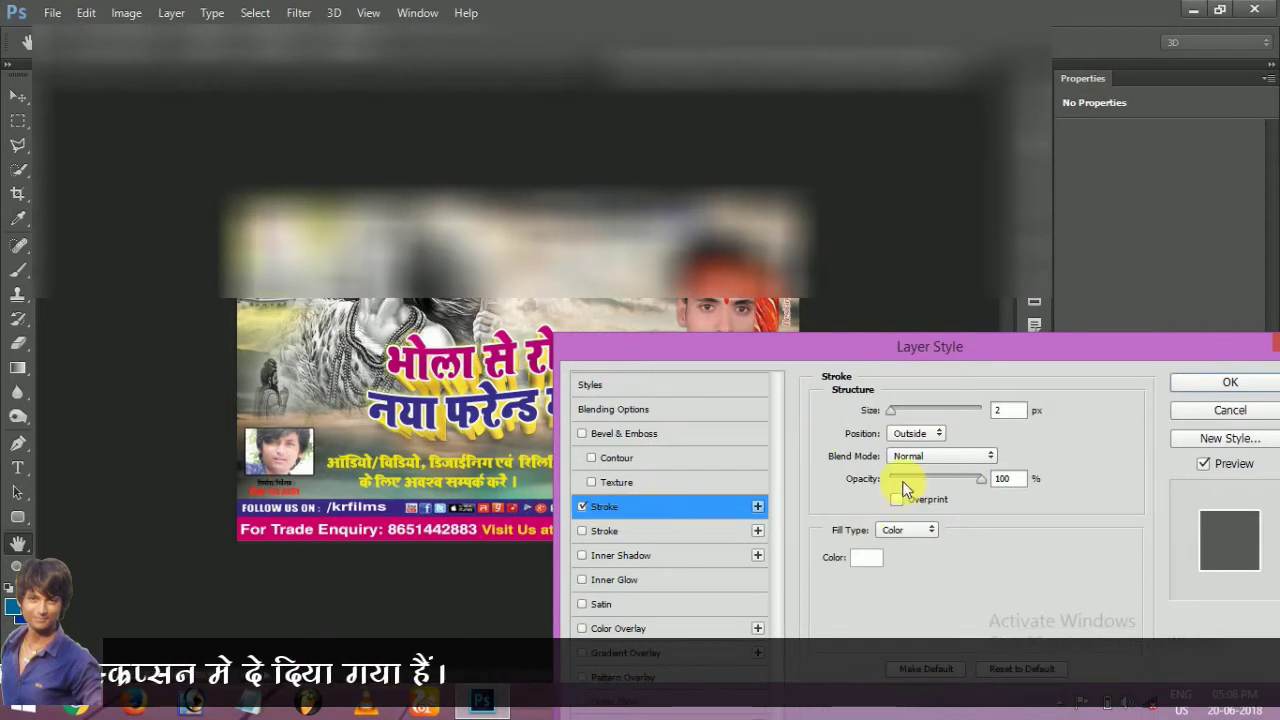
{"action": "left_click_drag", "start_coordinate": [889, 421], "coordinate": [867, 413]}
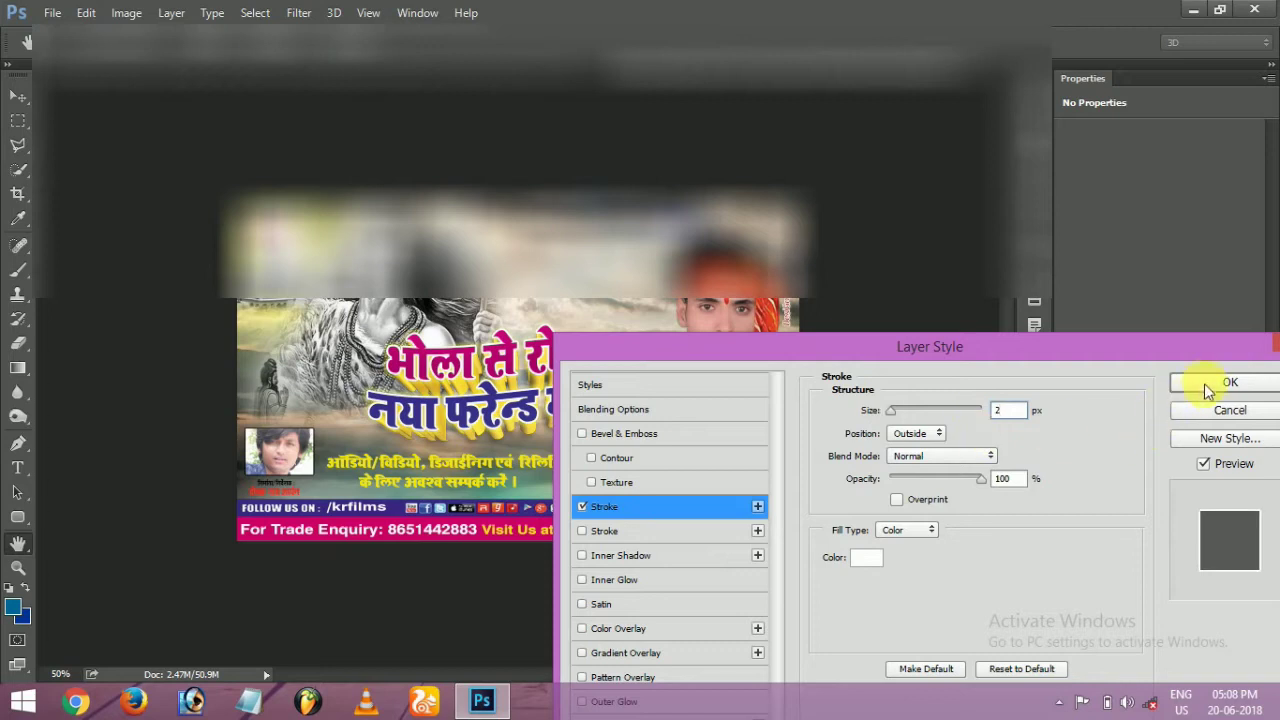
{"action": "left_click", "coordinate": [1205, 381]}
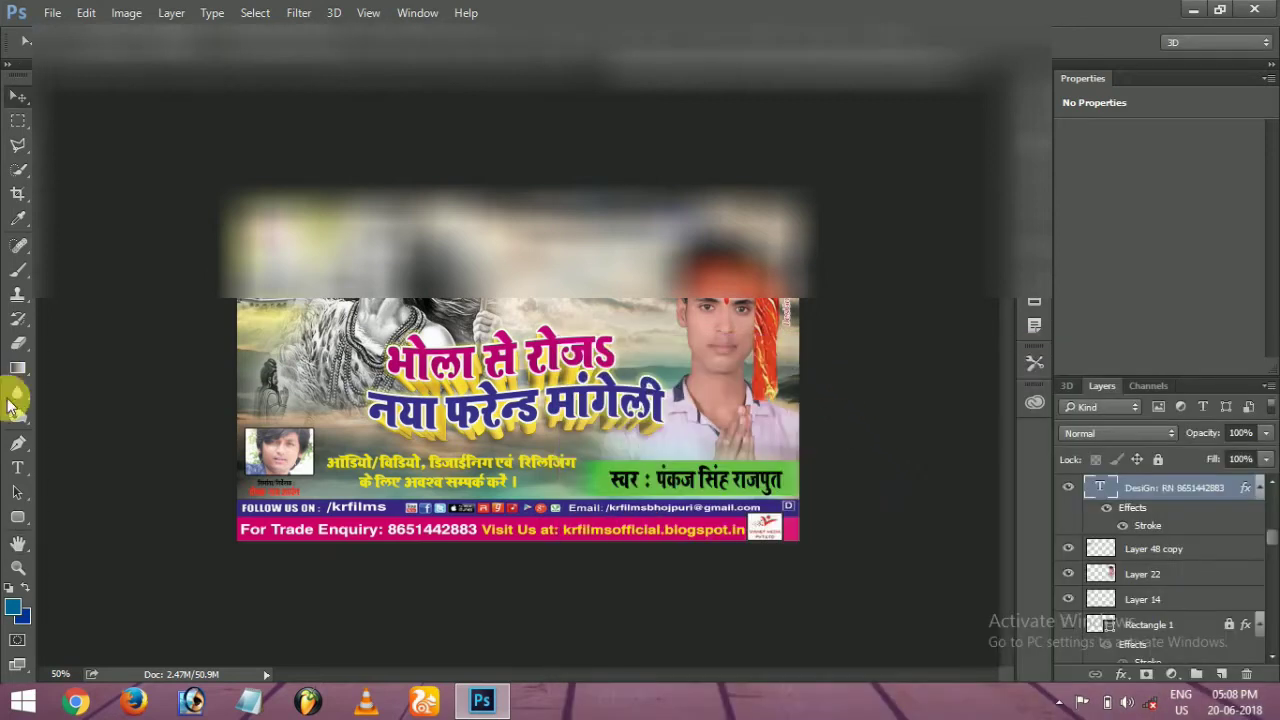
Step: Select all of the vertical designer credit text beside the singer and open its character settings
{"action": "left_click", "coordinate": [17, 467]}
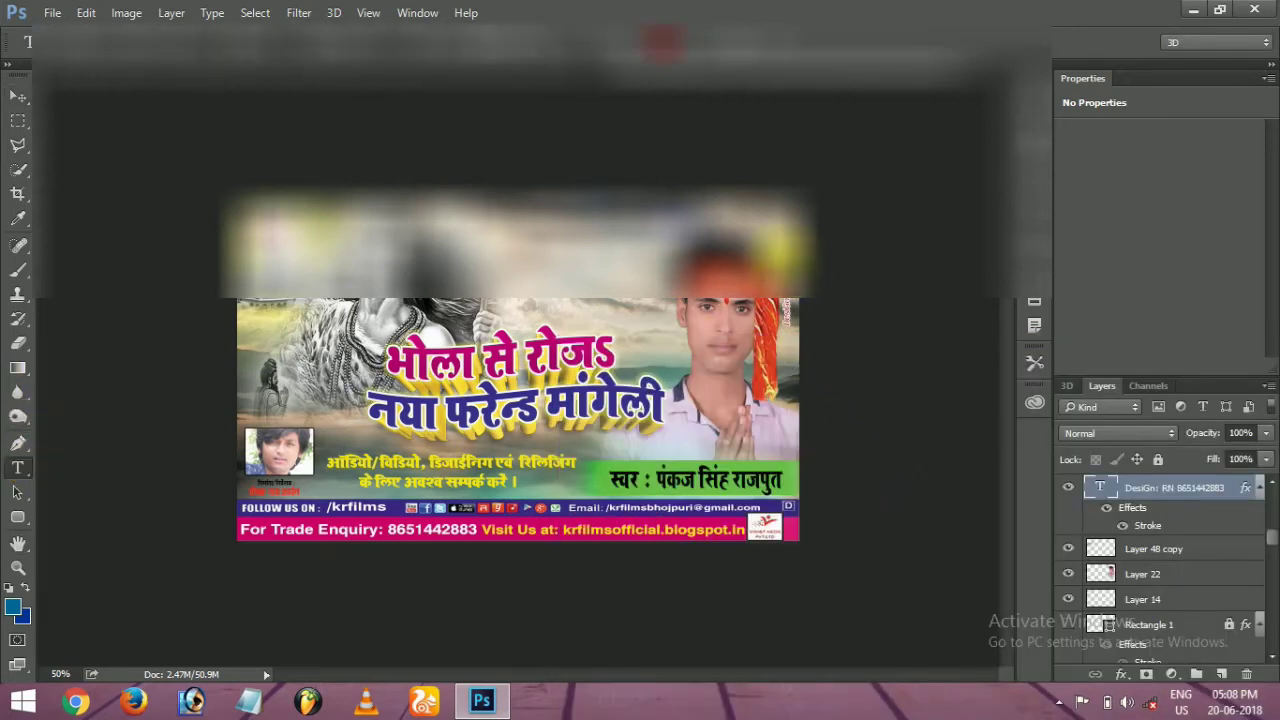
{"action": "left_click", "coordinate": [785, 247]}
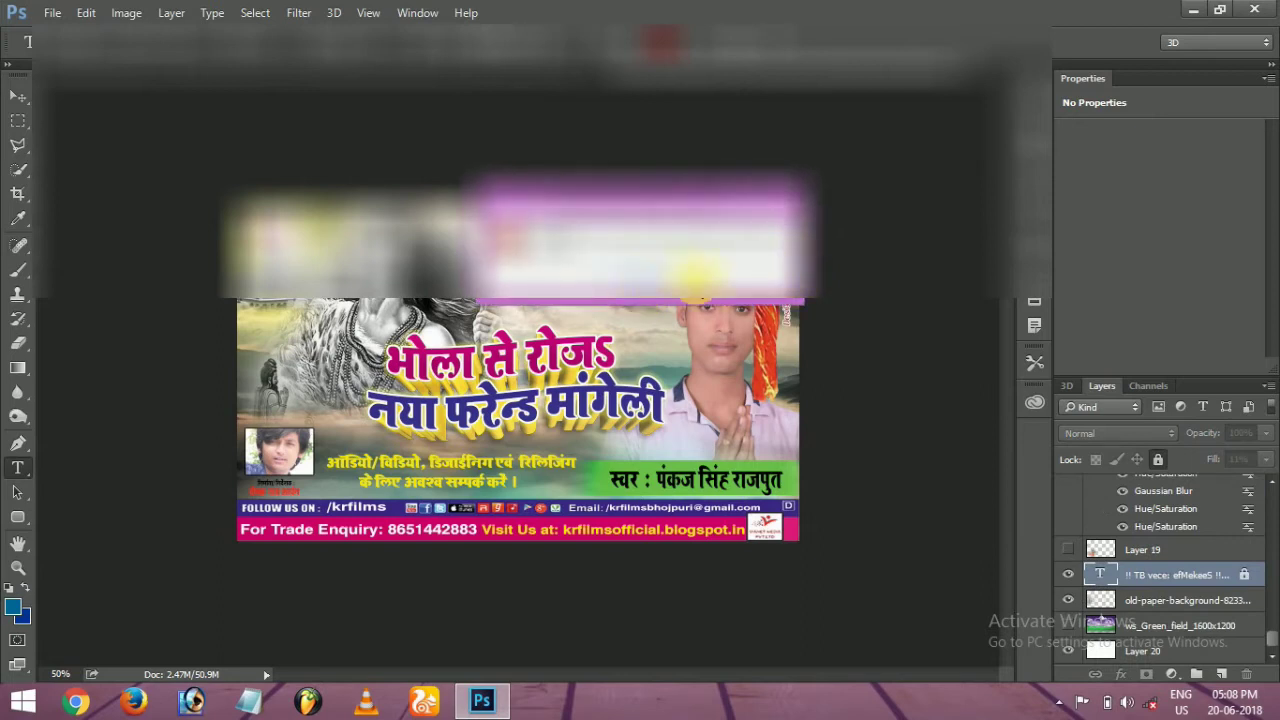
{"action": "left_click", "coordinate": [653, 276]}
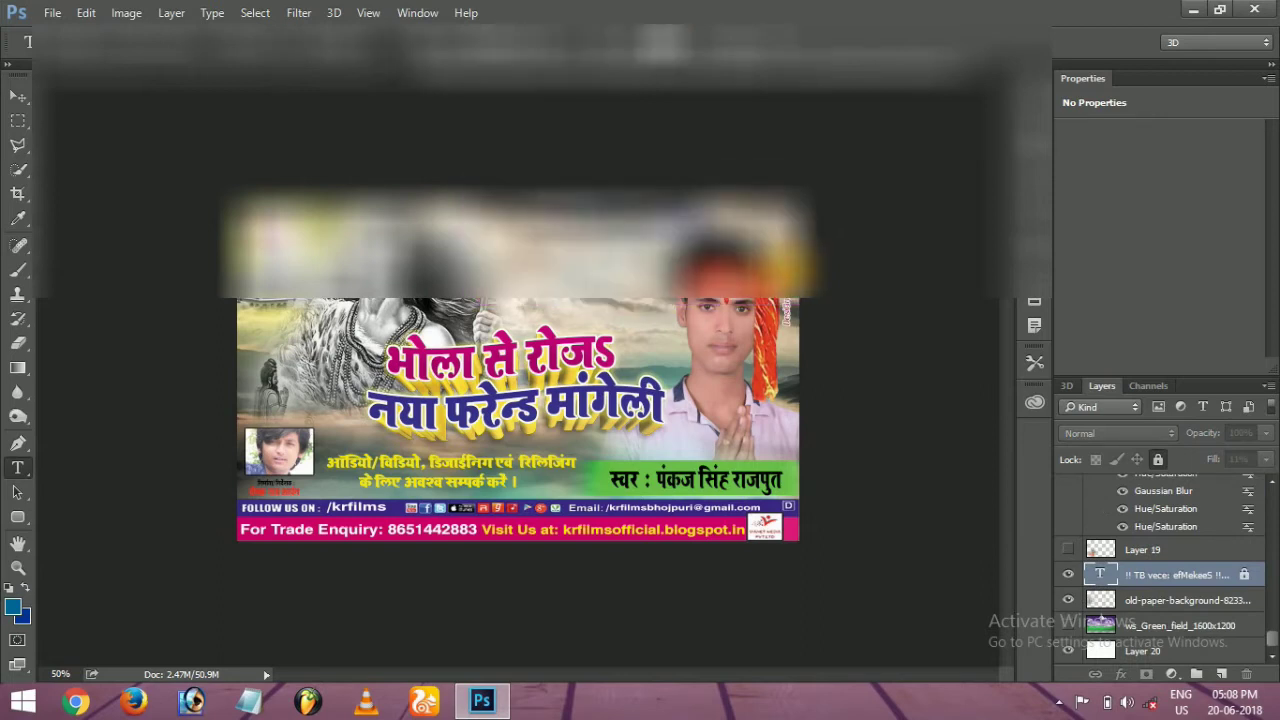
{"action": "left_click", "coordinate": [785, 267]}
{"action": "key", "text": "ctrl+a"}
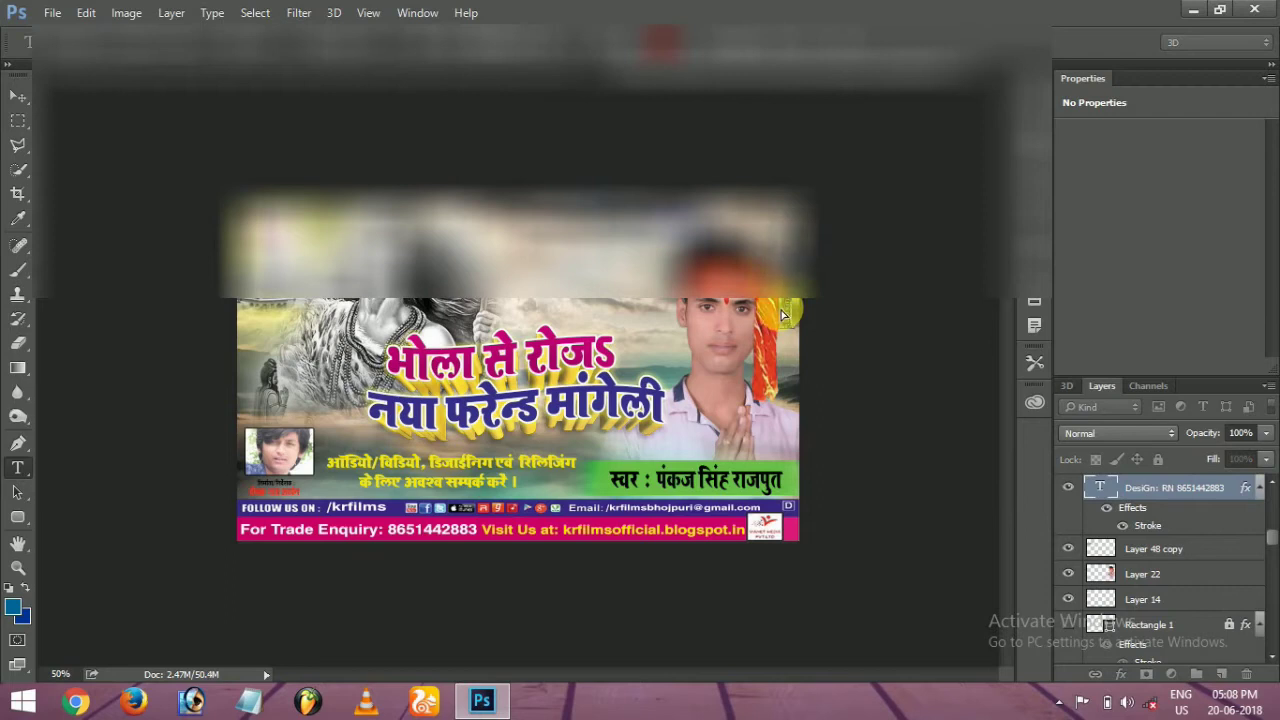
{"action": "left_click", "coordinate": [1040, 240]}
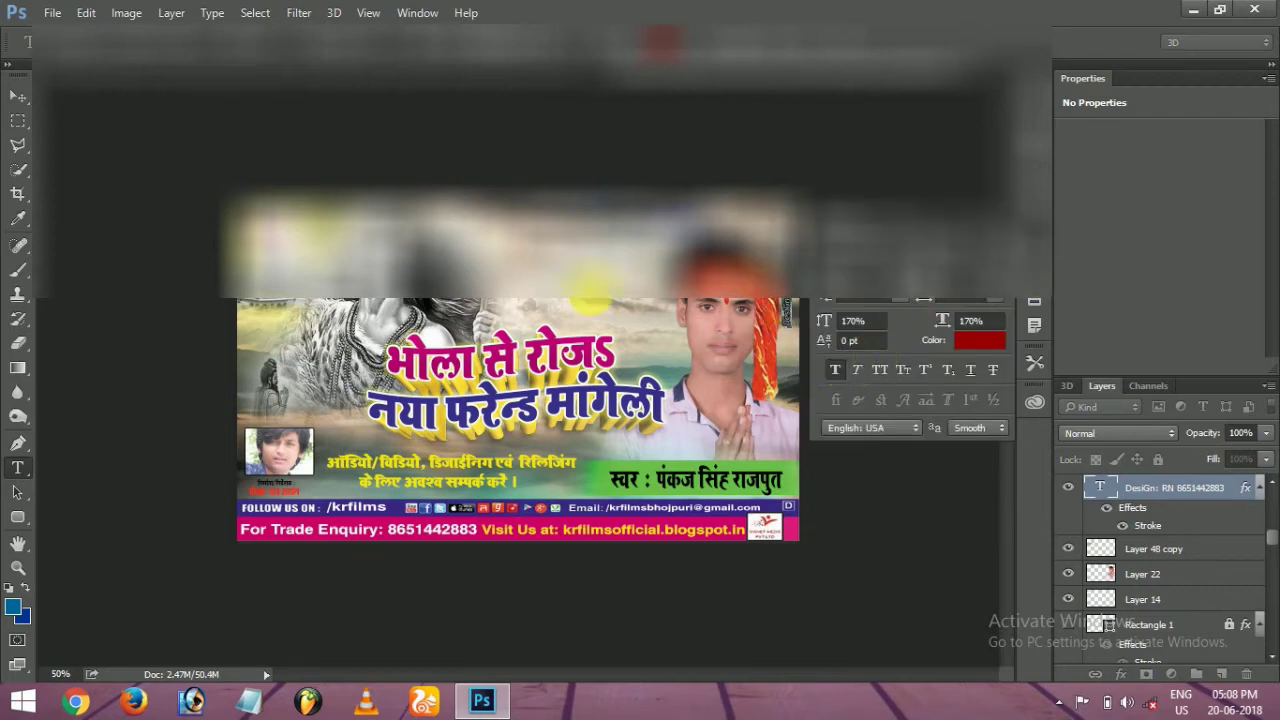
Step: Enlarge the vertical designer credit text and reposition it along the banner's edge beside the singer
{"action": "left_click", "coordinate": [18, 96]}
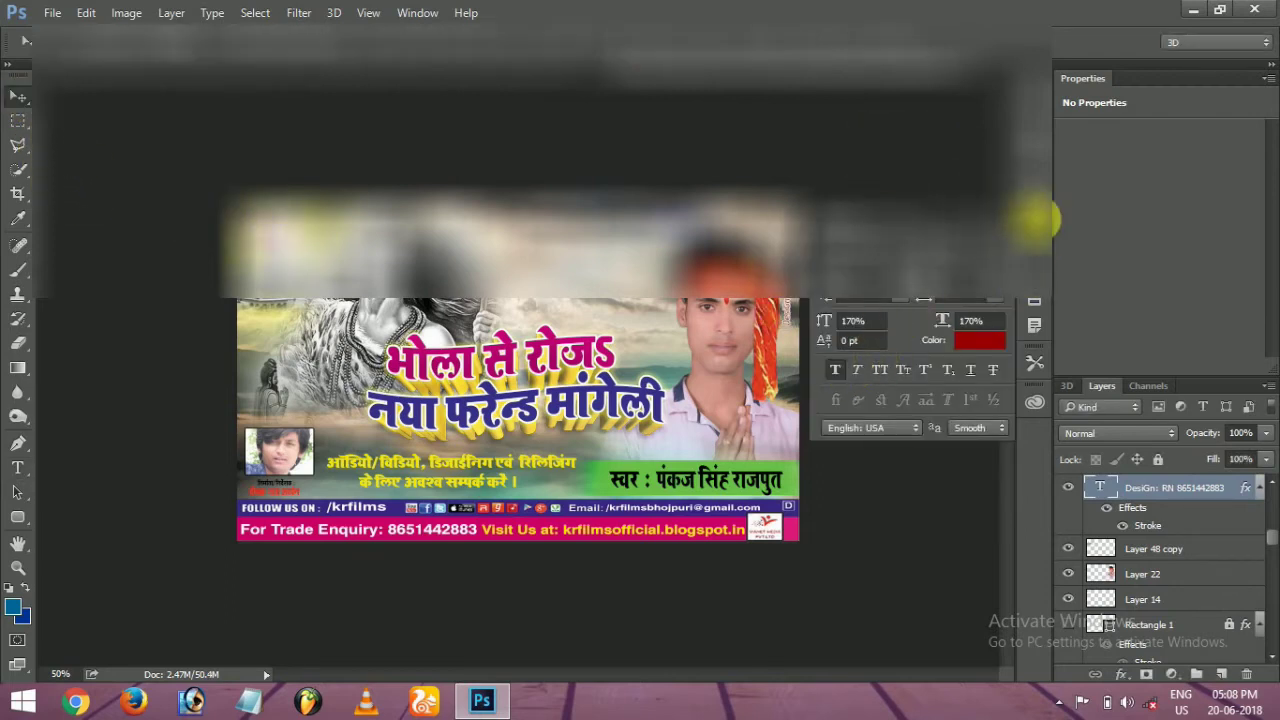
{"action": "left_click", "coordinate": [1038, 222]}
{"action": "mouse_move", "coordinate": [788, 330]}
{"action": "left_mouse_down"}
{"action": "mouse_move", "coordinate": [786, 343]}
{"action": "mouse_move", "coordinate": [770, 335]}
{"action": "mouse_move", "coordinate": [764, 380]}
{"action": "mouse_move", "coordinate": [792, 314]}
{"action": "left_mouse_up"}
{"action": "left_click", "coordinate": [1038, 222]}
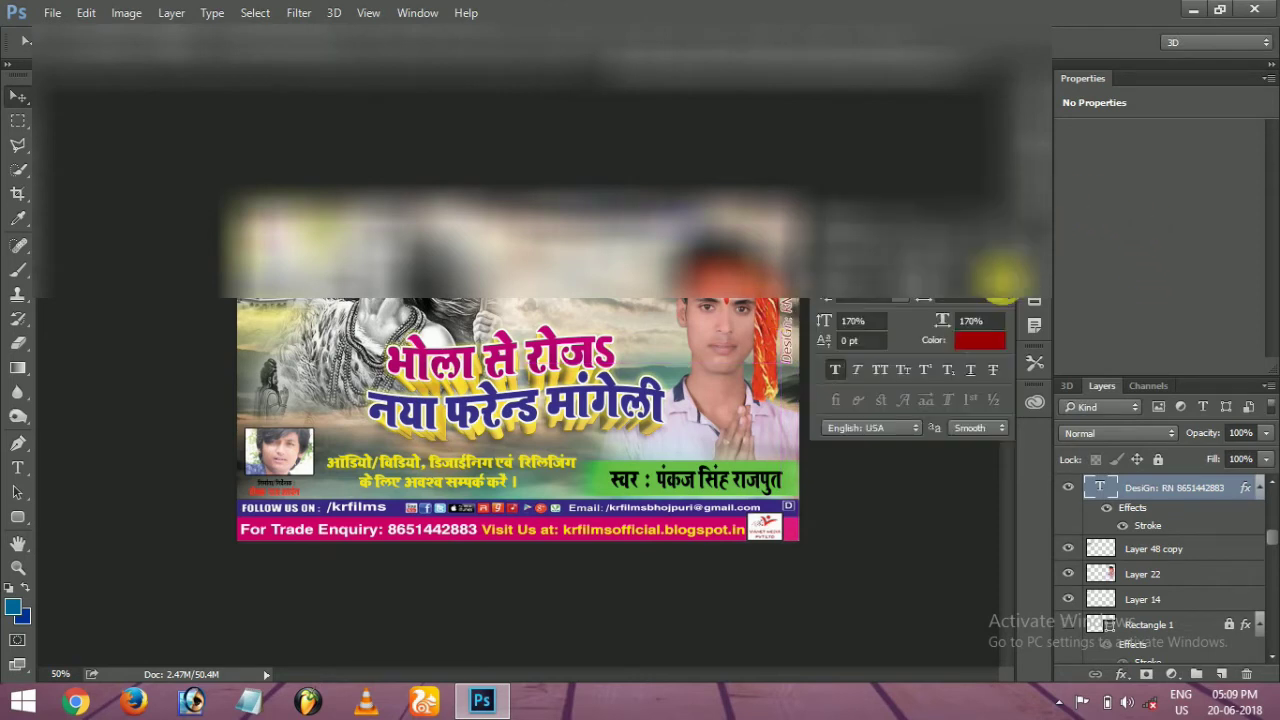
Step: Set the designer credit text color to black (000000), after trying yellow ffff00
{"action": "left_click", "coordinate": [977, 341]}
{"action": "left_click_drag", "start_coordinate": [924, 120], "coordinate": [1036, 186]}
{"action": "left_click_drag", "start_coordinate": [1127, 441], "coordinate": [1127, 432]}
{"action": "left_click_drag", "start_coordinate": [1070, 260], "coordinate": [1117, 210]}
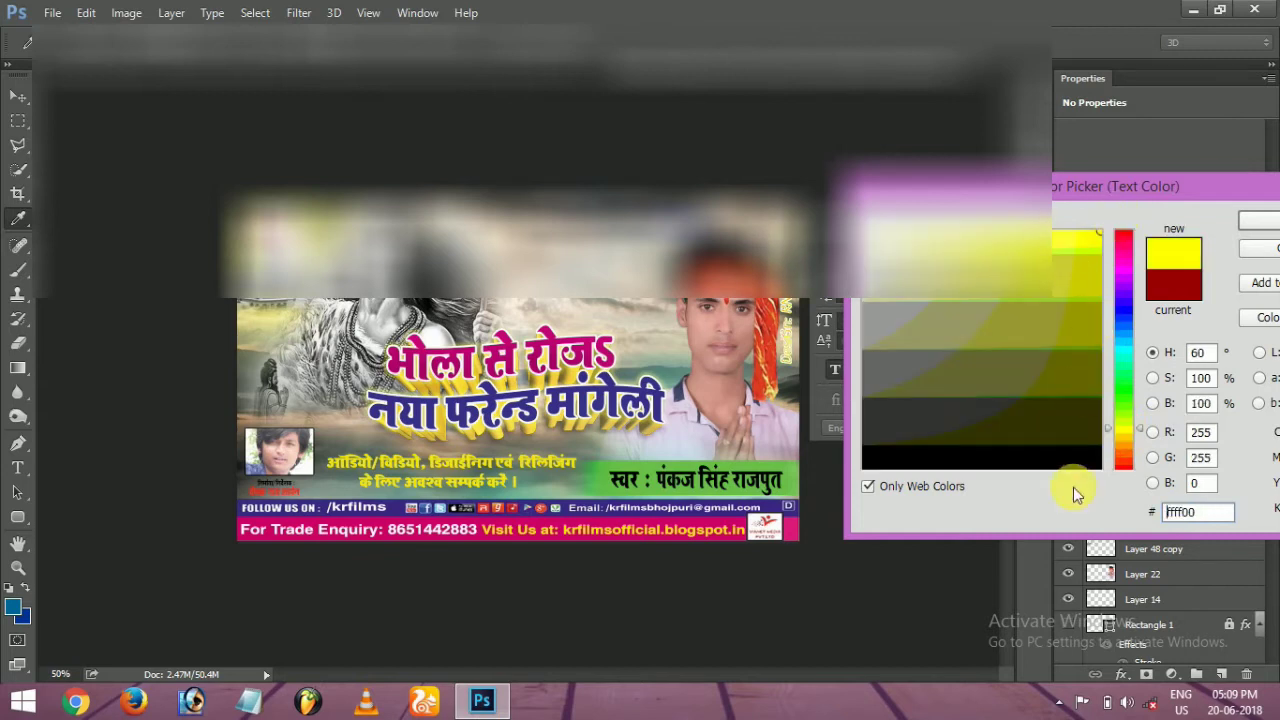
{"action": "left_click_drag", "start_coordinate": [1081, 438], "coordinate": [1158, 492]}
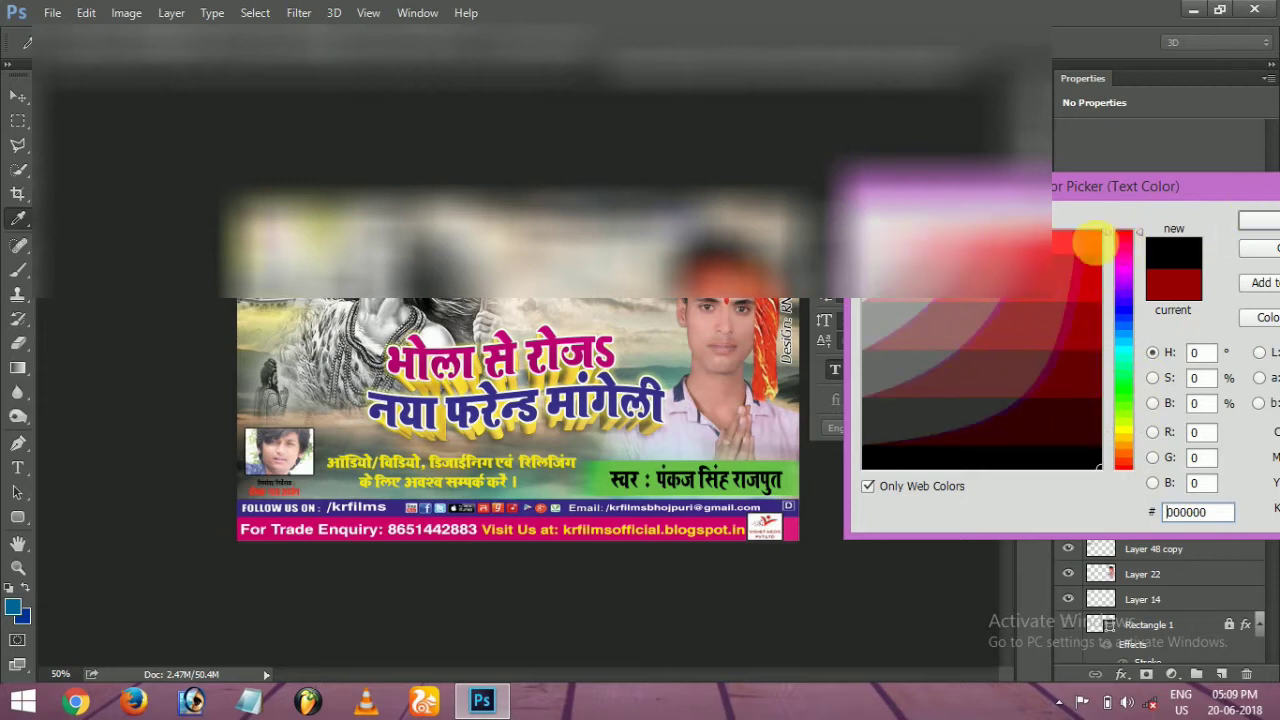
{"action": "left_click", "coordinate": [1100, 232]}
{"action": "mouse_move", "coordinate": [1107, 392]}
{"action": "left_mouse_down"}
{"action": "mouse_move", "coordinate": [1086, 423]}
{"action": "mouse_move", "coordinate": [1099, 468]}
{"action": "left_mouse_up"}
{"action": "left_click", "coordinate": [1270, 222]}
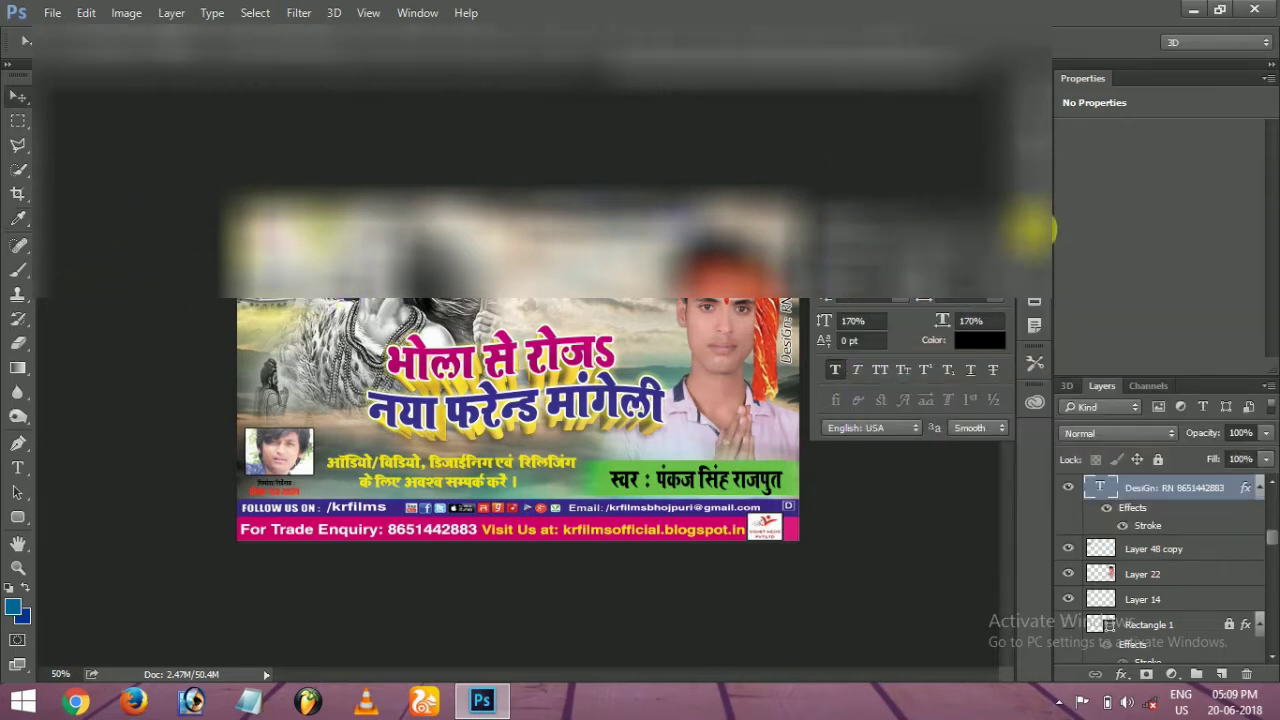
Step: Shift the designer credit text slightly down the banner's edge beside the singer with Free Transform
{"action": "left_click", "coordinate": [1035, 227]}
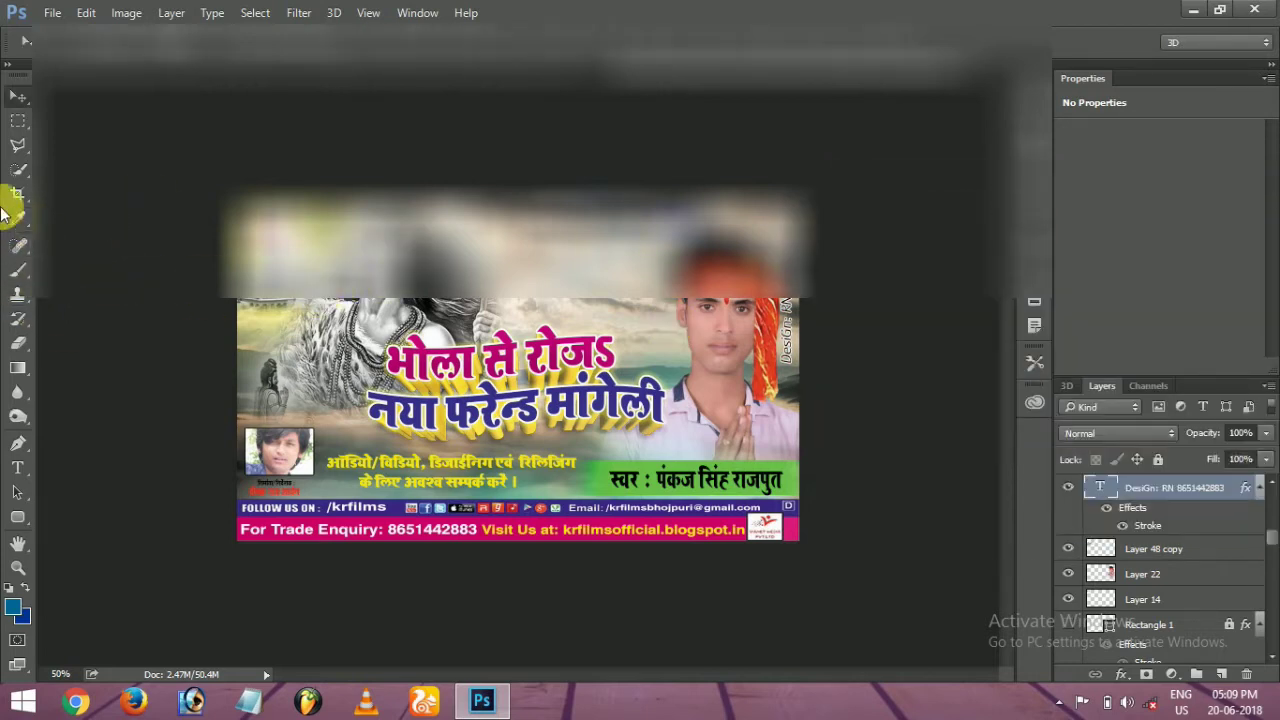
{"action": "left_click", "coordinate": [18, 97]}
{"action": "left_click_drag", "start_coordinate": [785, 302], "coordinate": [791, 317]}
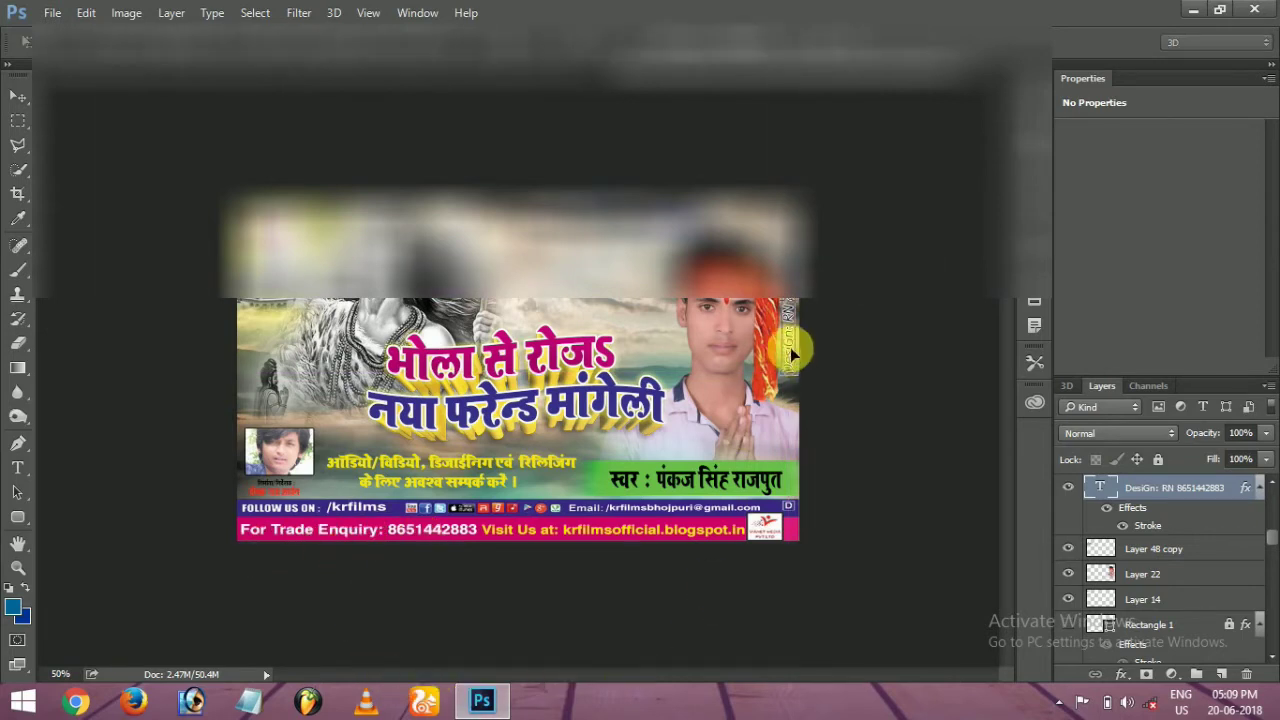
{"action": "key", "text": "Return"}
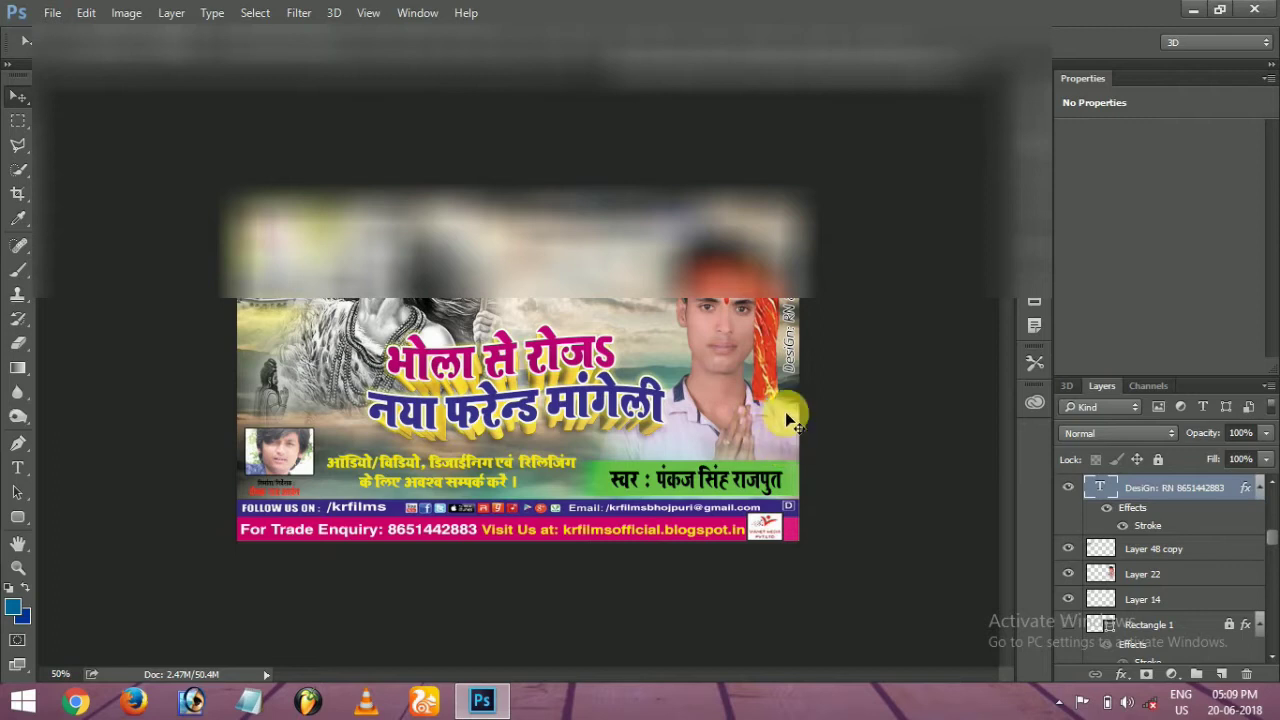
Step: Copy the (कॉवर भजन २०१८) text from the poster into the banner above the KR FILMS BHOJPURI layer, placing it over the song title's right end
{"action": "right_click", "coordinate": [583, 198]}
{"action": "left_click", "coordinate": [625, 214]}
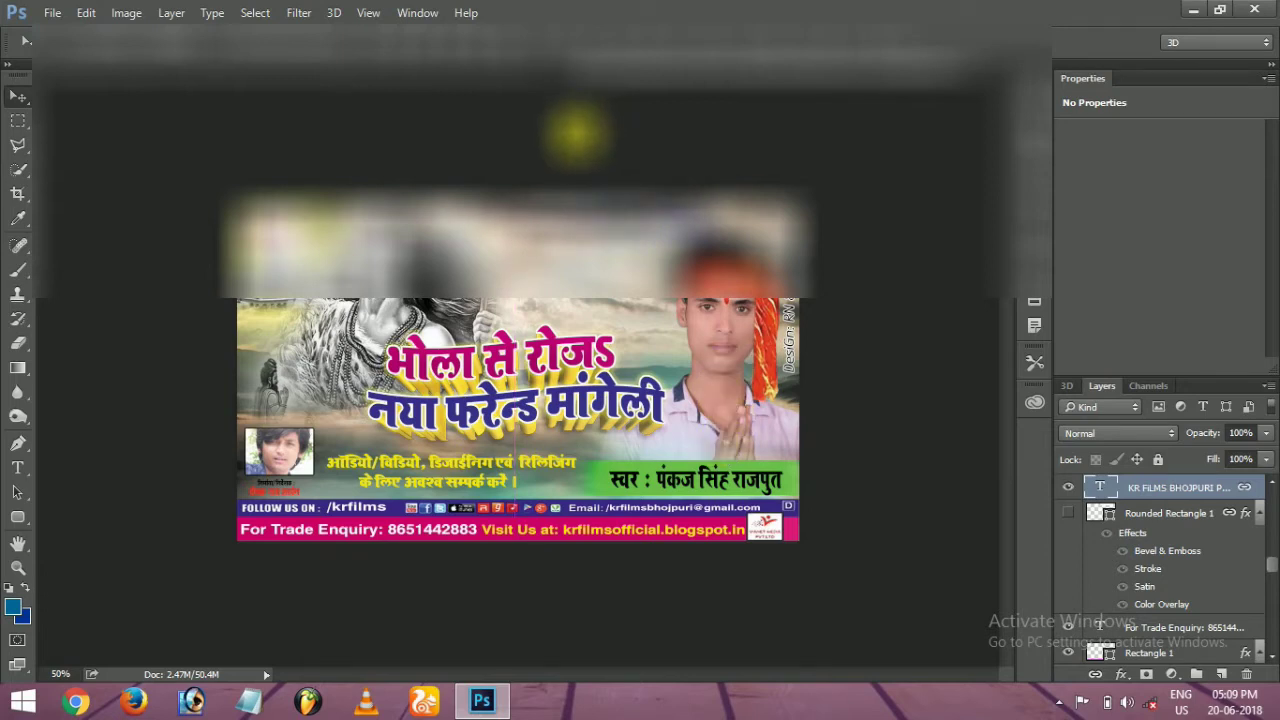
{"action": "left_click", "coordinate": [406, 59]}
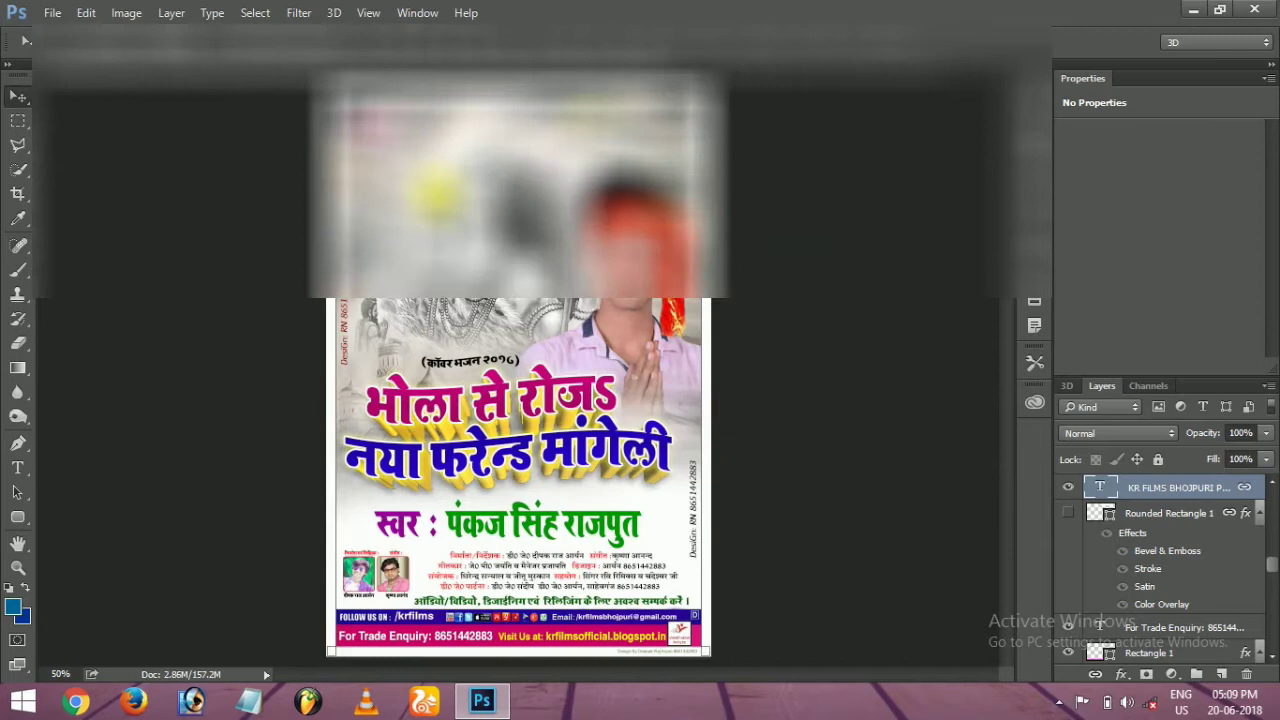
{"action": "left_click", "coordinate": [441, 219]}
{"action": "right_click", "coordinate": [483, 362]}
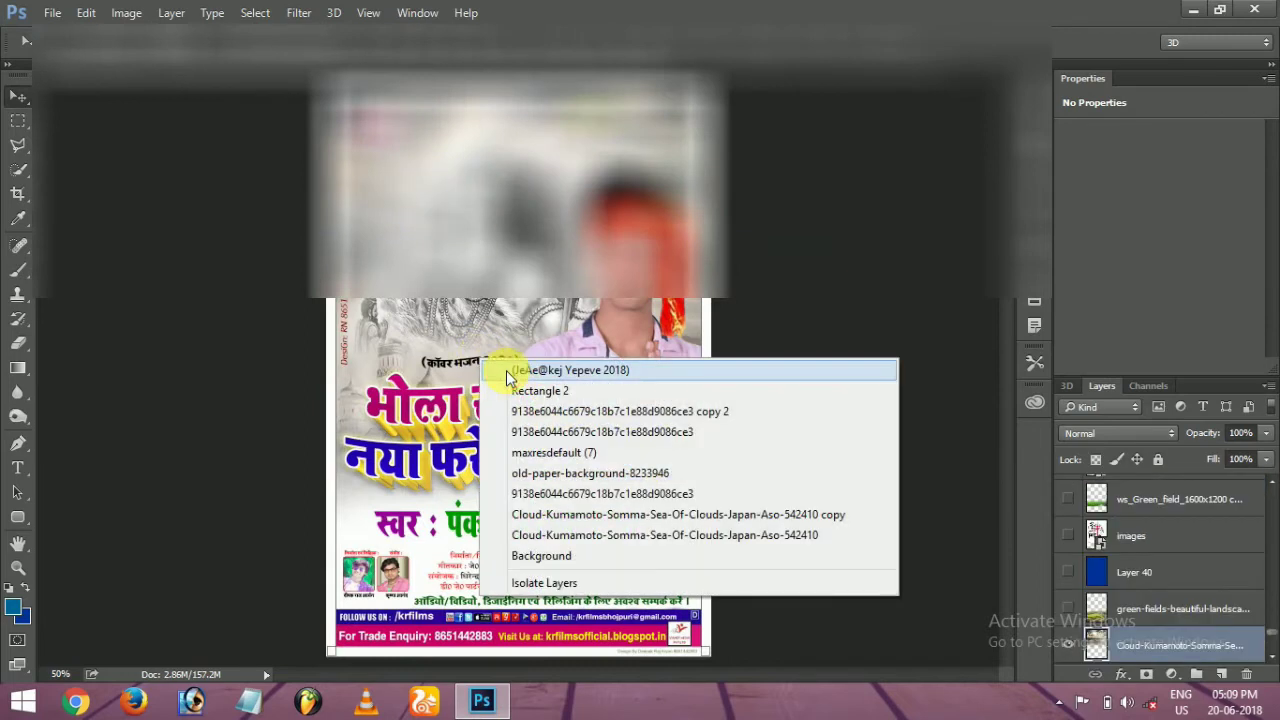
{"action": "left_click", "coordinate": [500, 364]}
{"action": "left_click_drag", "start_coordinate": [560, 243], "coordinate": [506, 300]}
{"action": "mouse_move", "coordinate": [599, 317]}
{"action": "left_mouse_down"}
{"action": "mouse_move", "coordinate": [615, 308]}
{"action": "mouse_move", "coordinate": [619, 323]}
{"action": "left_mouse_up"}
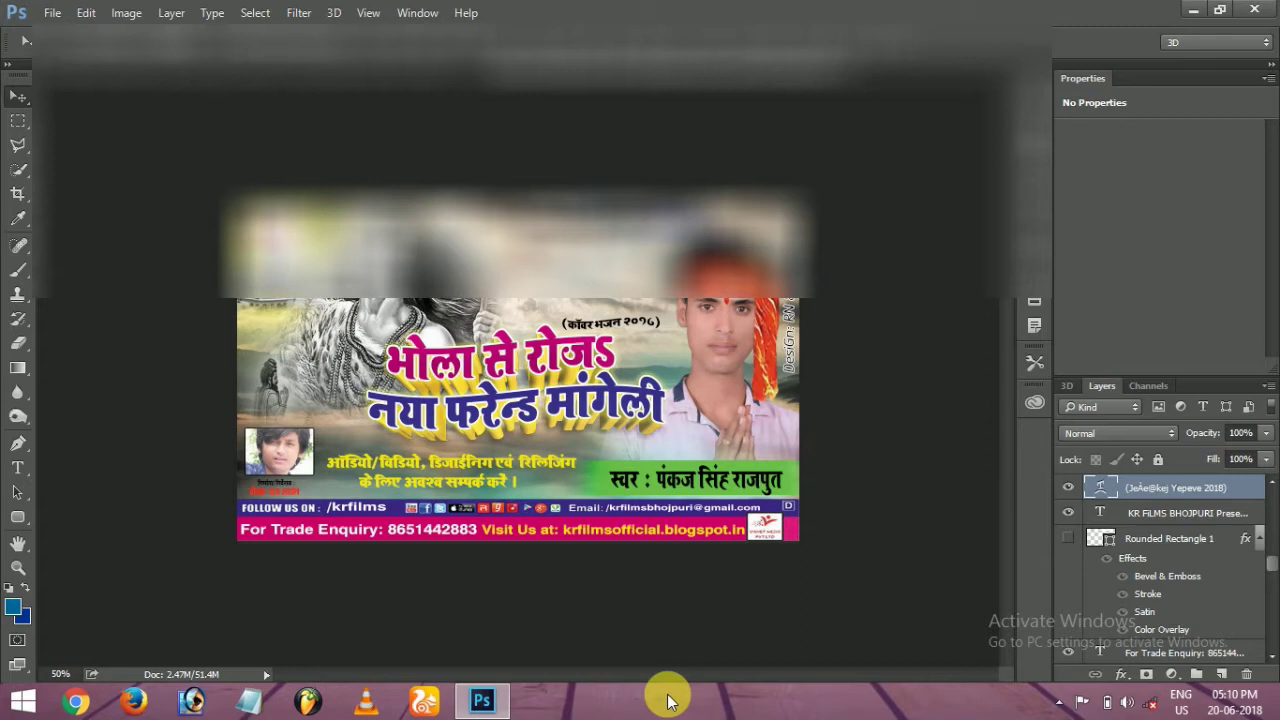
Step: Save the banner as a layered Photoshop file named with the singer's first name followed by "bhai youtube"
{"action": "key", "text": "ctrl+shift+s"}
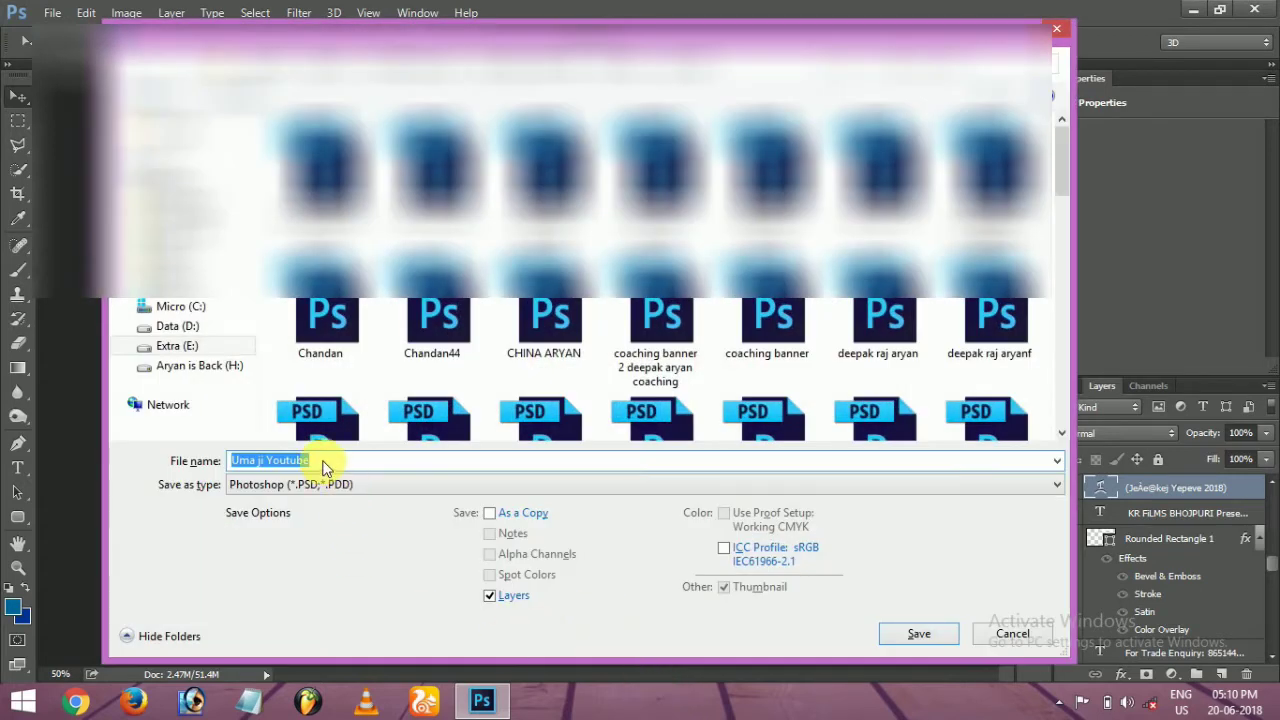
{"action": "type", "text": "pankau"}
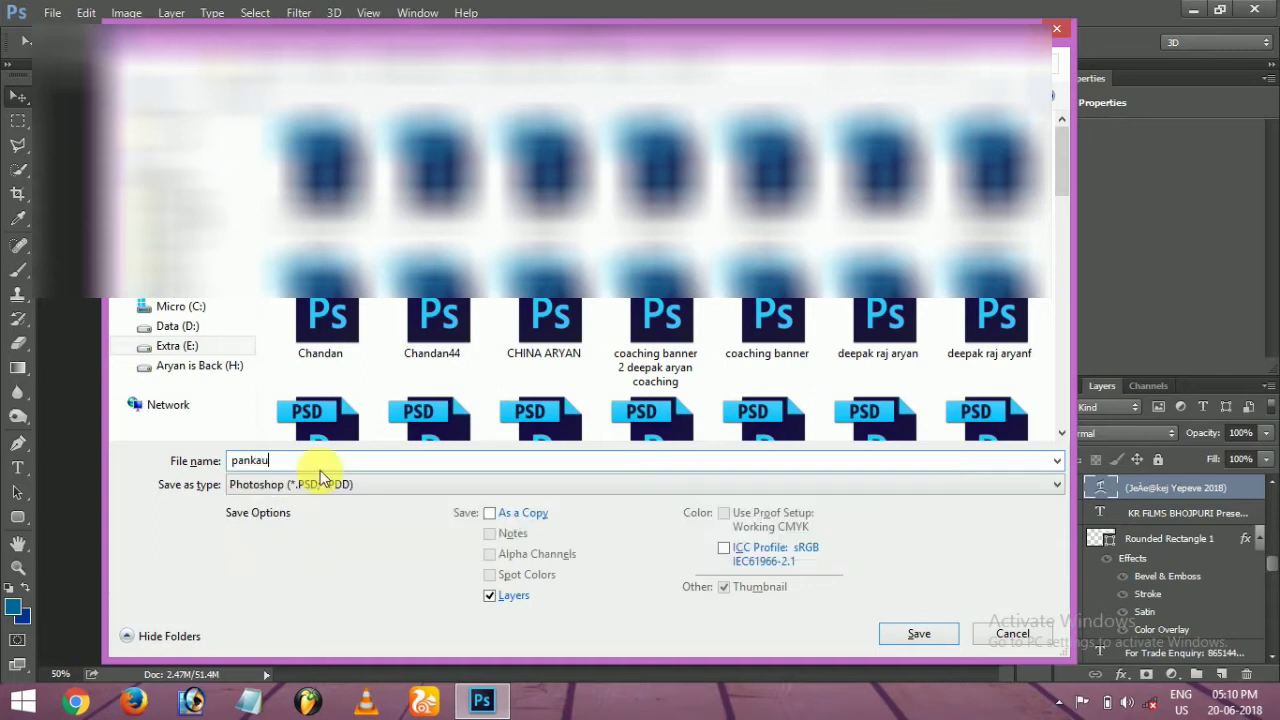
{"action": "key", "text": "BackSpace"}
{"action": "type", "text": "j bhai uyou"}
{"action": "key", "text": "BackSpace"}
{"action": "key", "text": "BackSpace"}
{"action": "type", "text": "yo"}
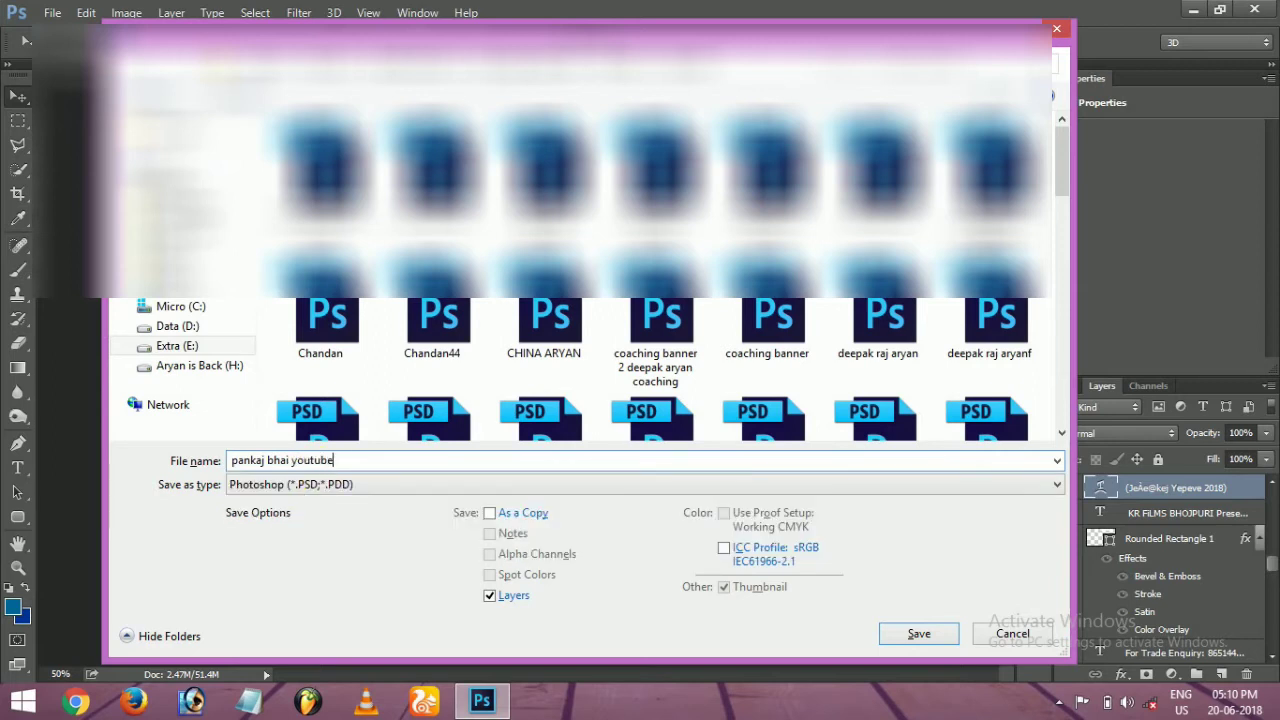
{"action": "key", "text": "Return"}
{"action": "key", "text": "Return"}
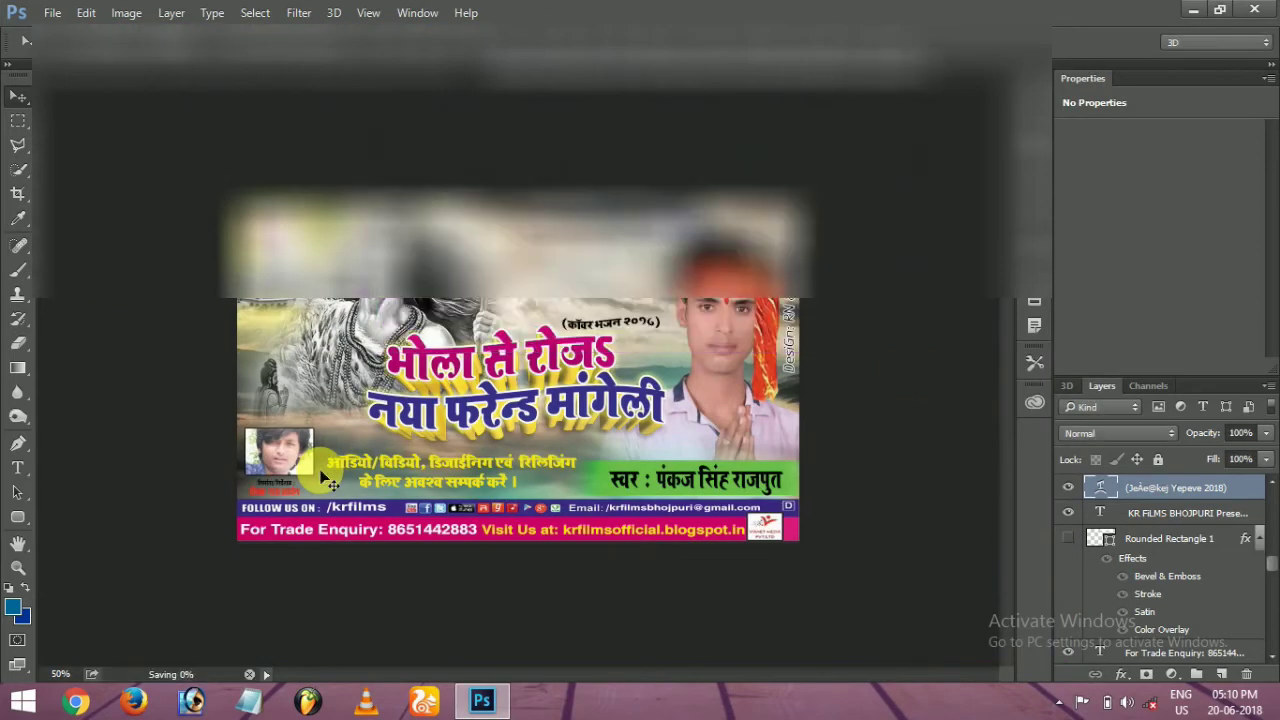
Step: Save a progressive JPEG copy of the banner with 3 scans in another folder, adding "f" to the end of the file name
{"action": "right_click", "coordinate": [725, 316]}
{"action": "left_click", "coordinate": [745, 310]}
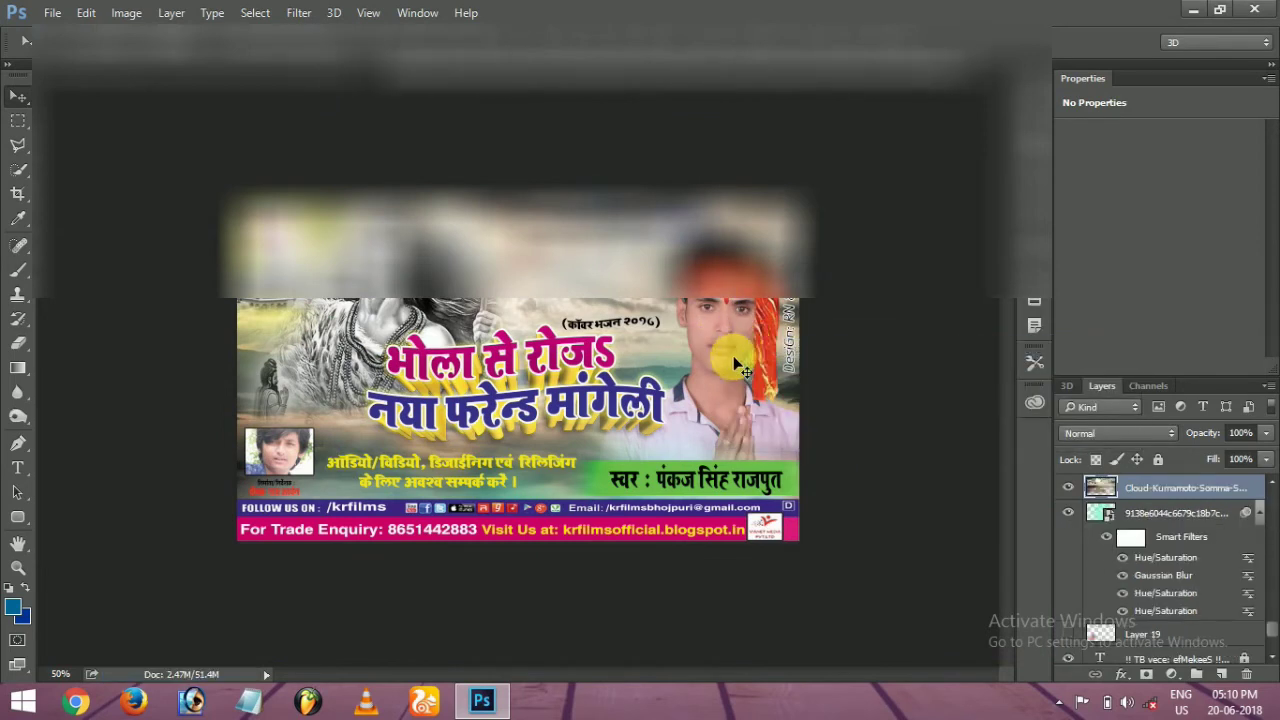
{"action": "key", "text": "ctrl+shift+s"}
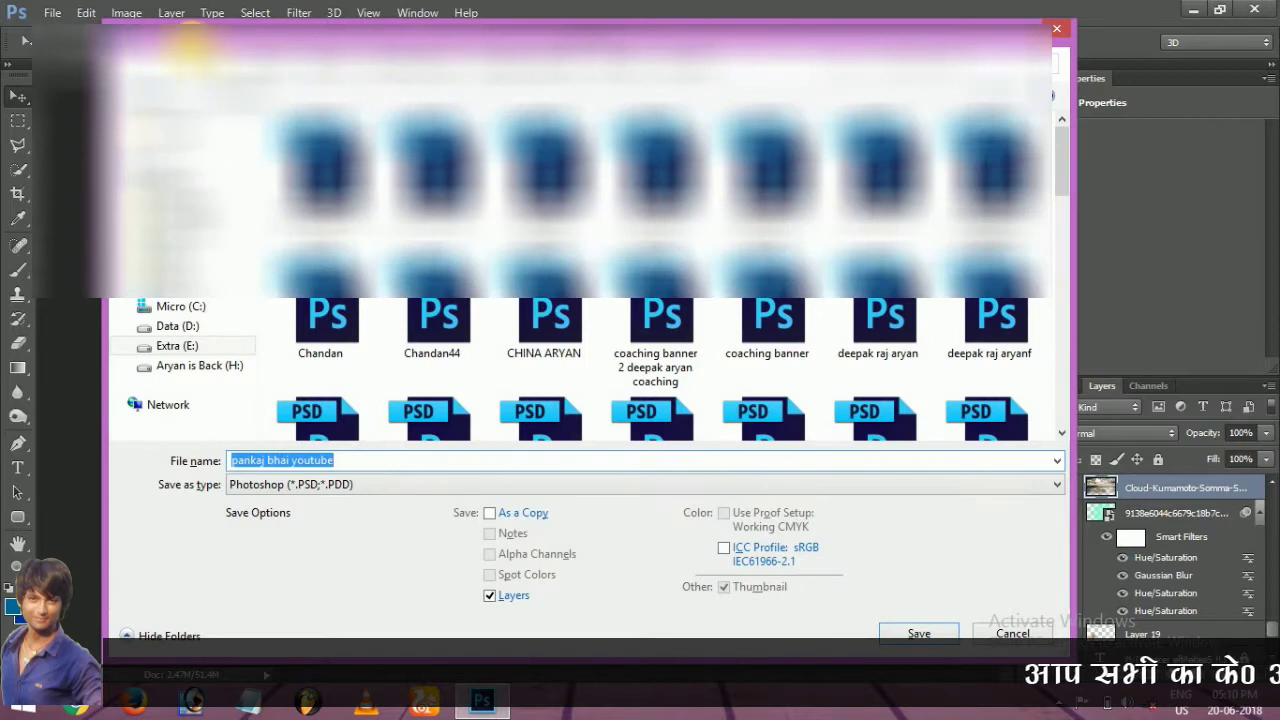
{"action": "left_click", "coordinate": [202, 63]}
{"action": "left_click", "coordinate": [202, 63]}
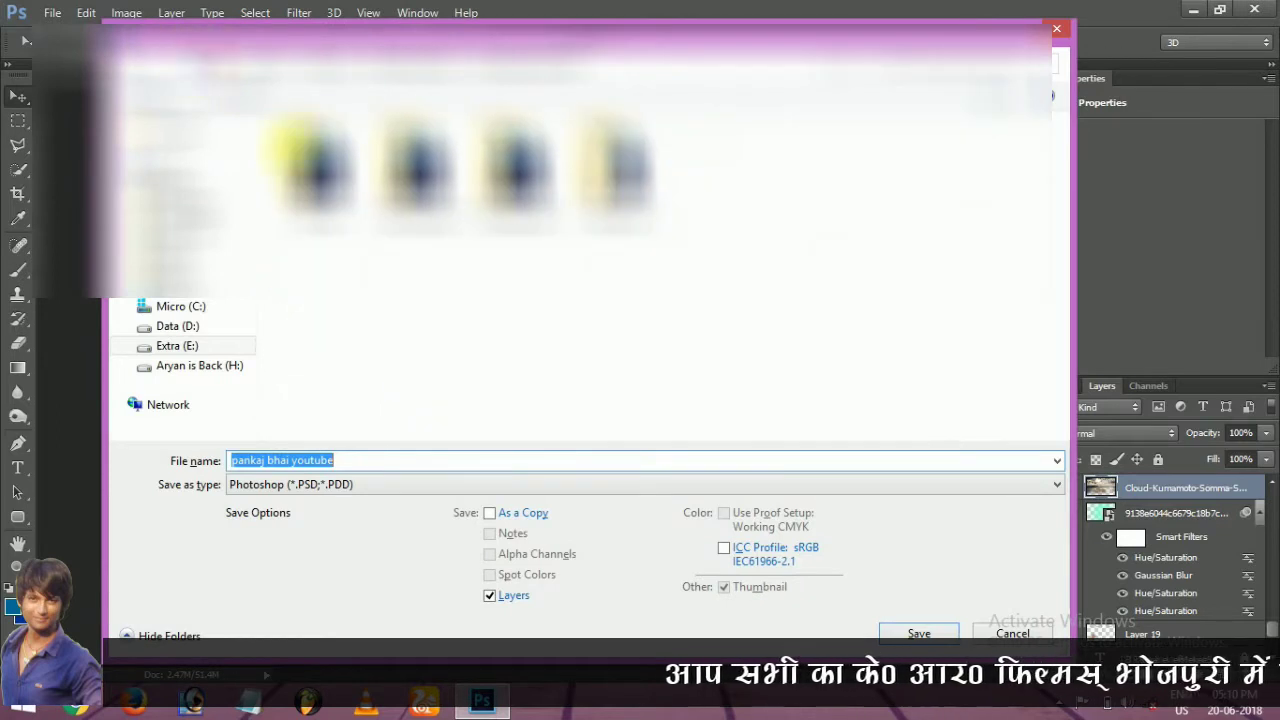
{"action": "left_click", "coordinate": [195, 64]}
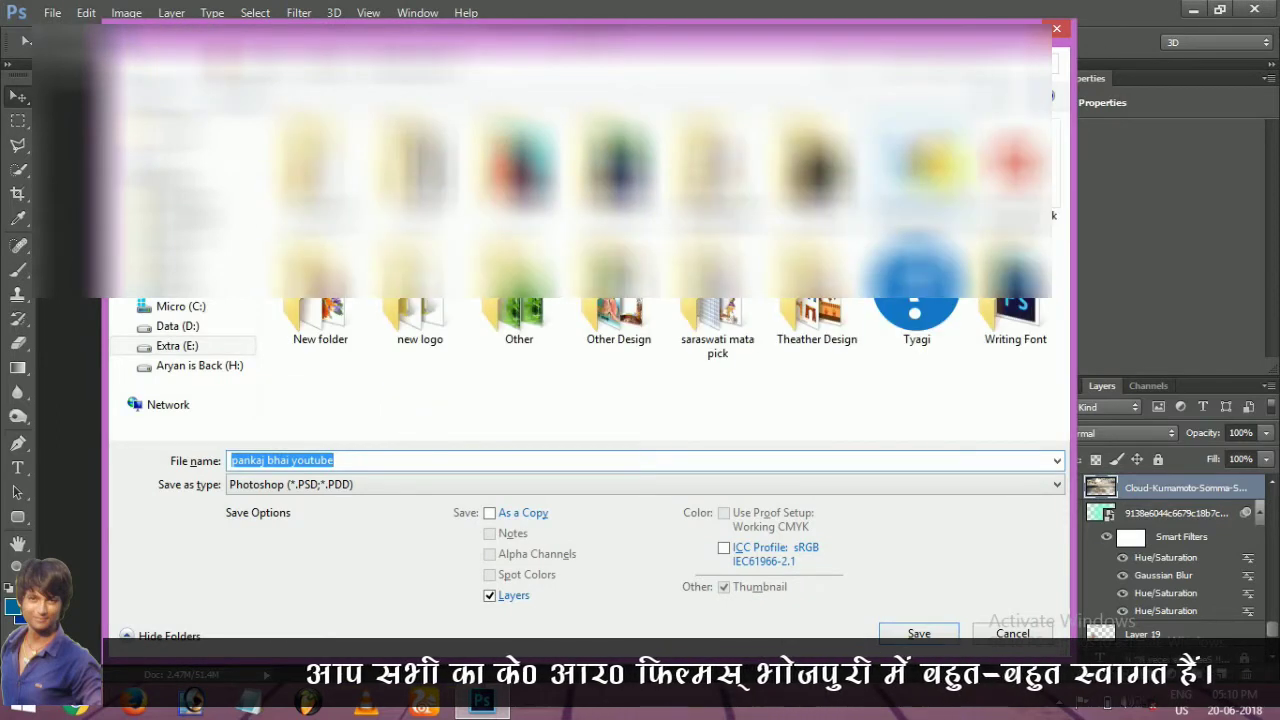
{"action": "double_click", "coordinate": [929, 164]}
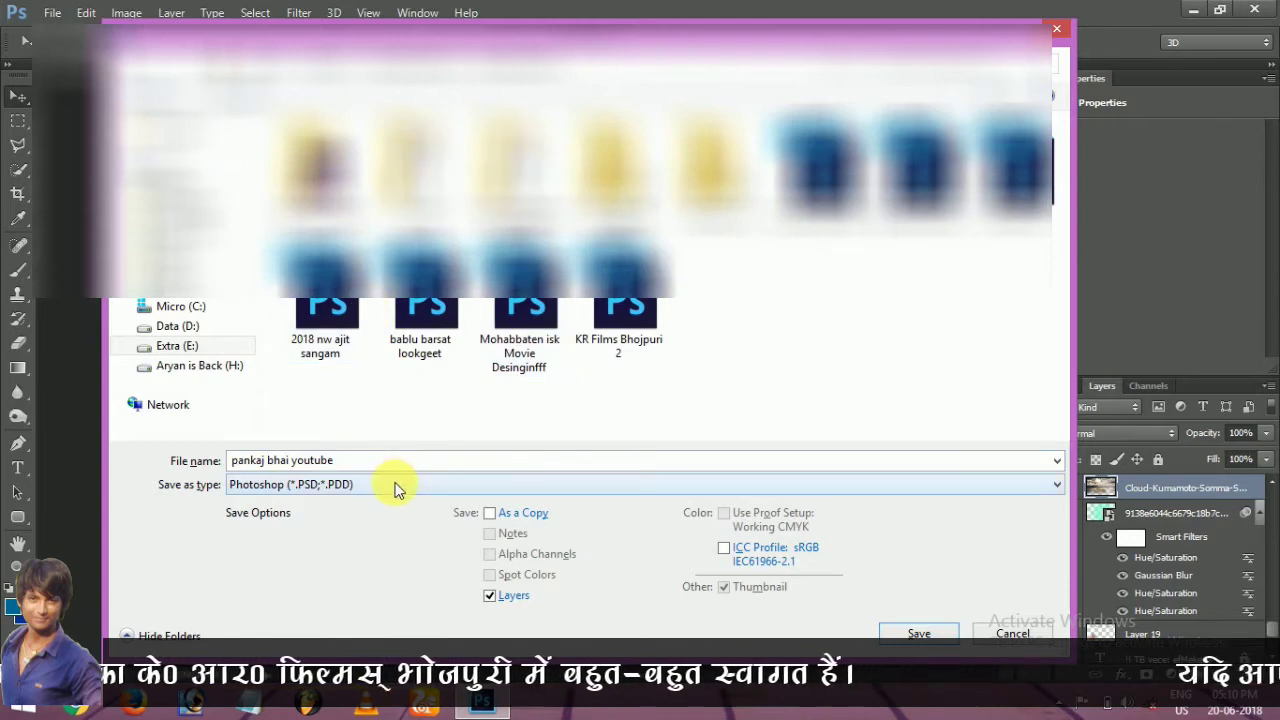
{"action": "left_click", "coordinate": [396, 488]}
{"action": "left_click", "coordinate": [378, 300]}
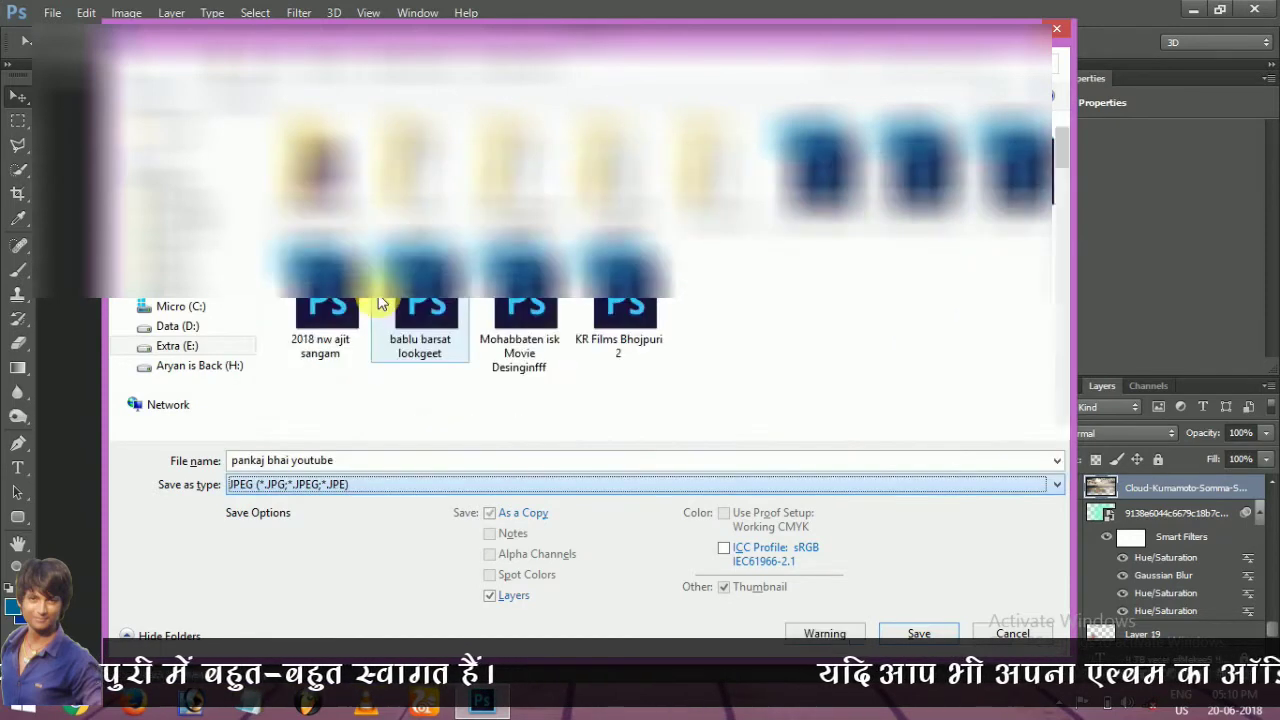
{"action": "left_click", "coordinate": [382, 462]}
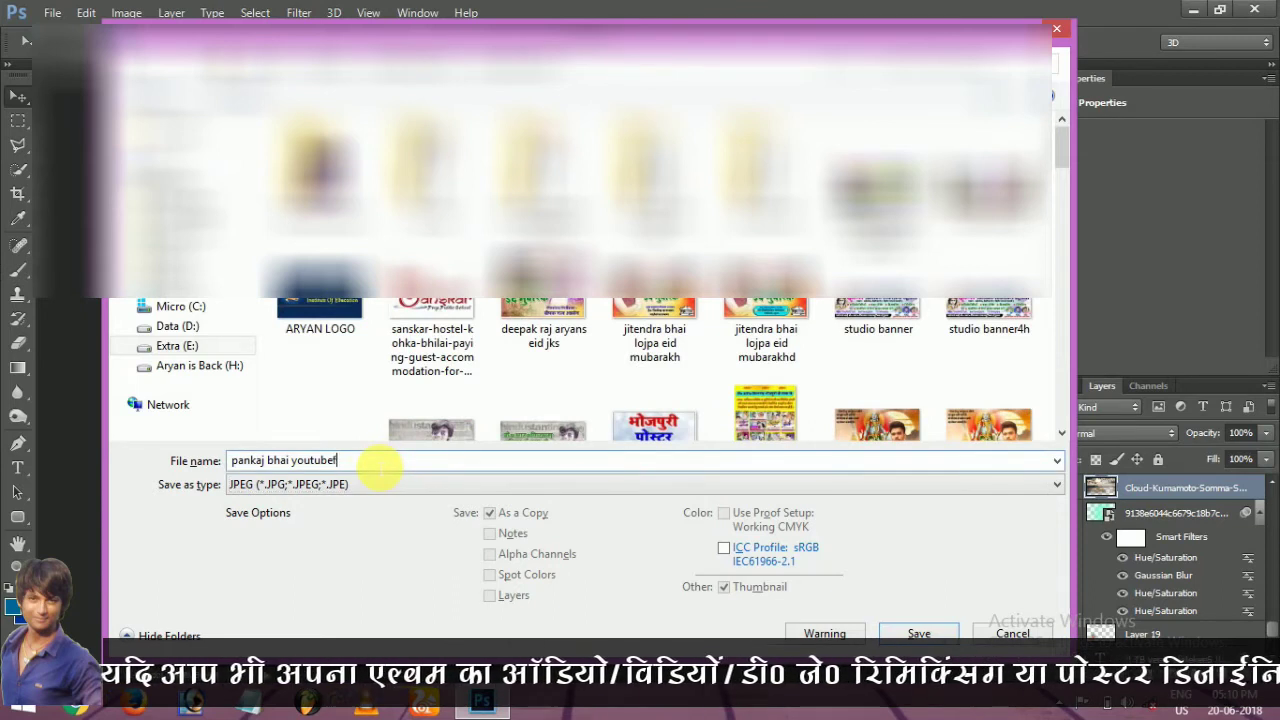
{"action": "type", "text": "f"}
{"action": "left_click", "coordinate": [916, 634]}
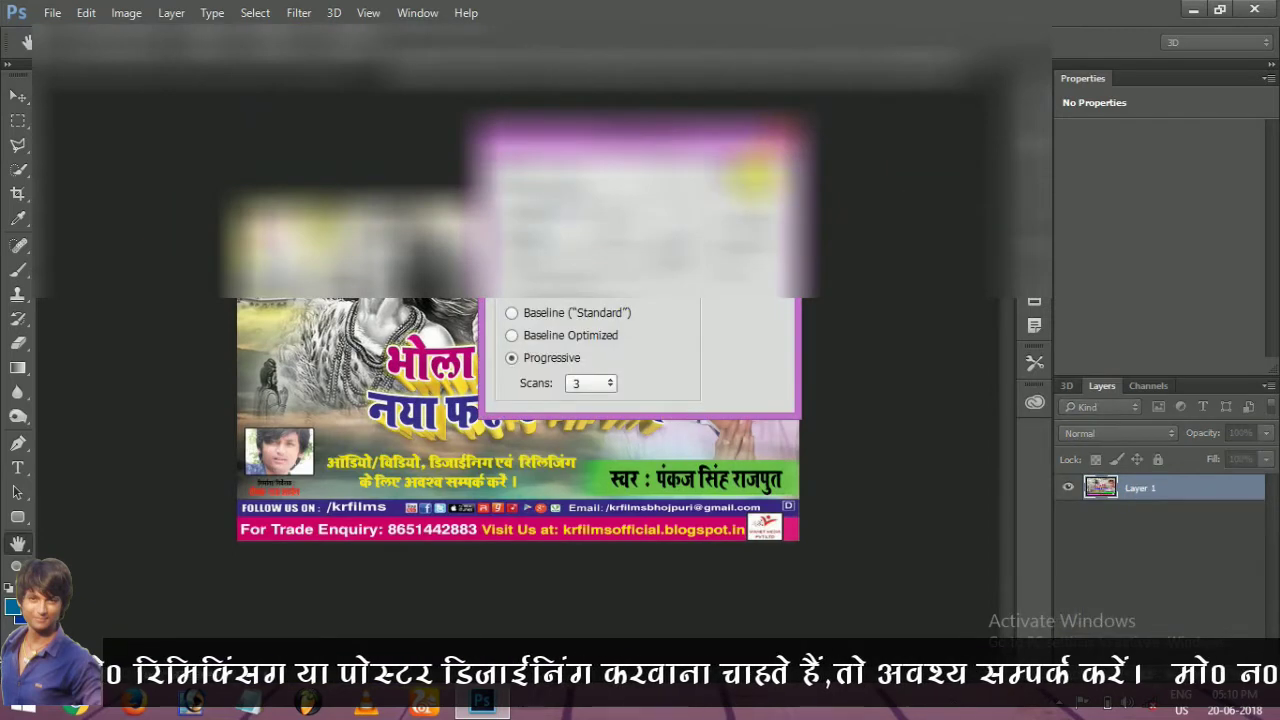
{"action": "left_click", "coordinate": [769, 195]}
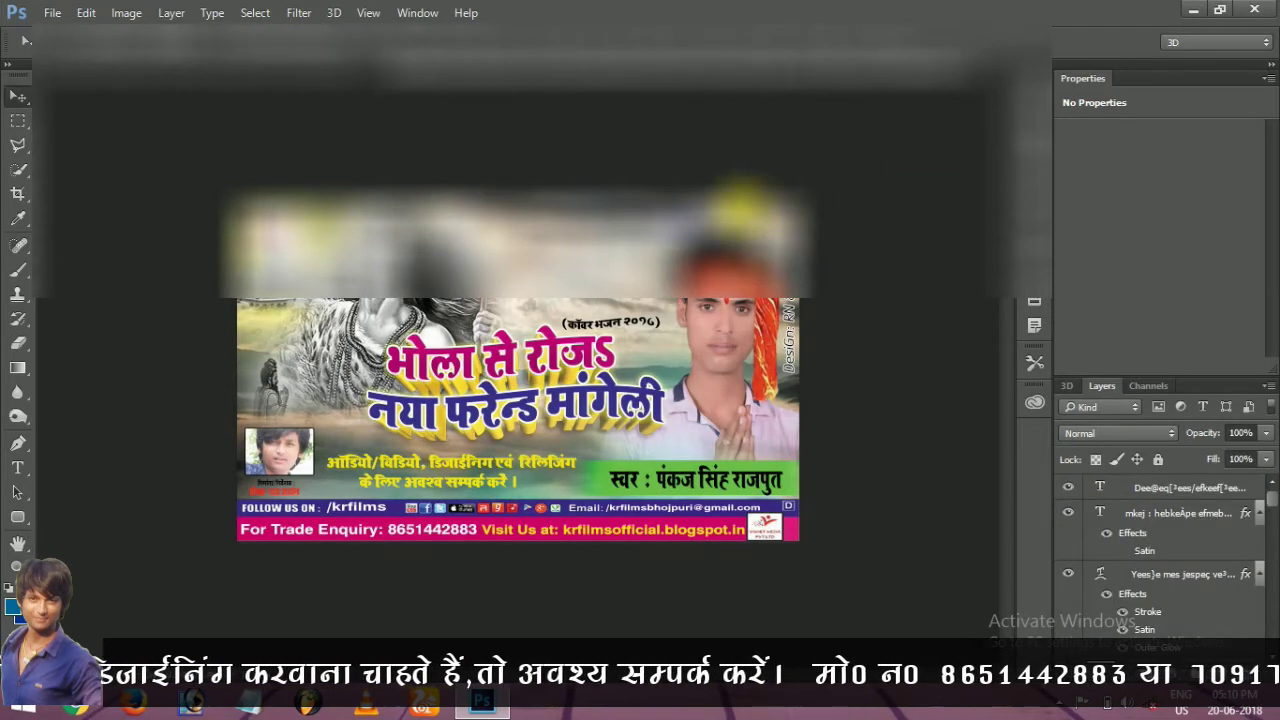
Step: Close the banner and the portrait poster documents and exit Photoshop
{"action": "left_click", "coordinate": [345, 61]}
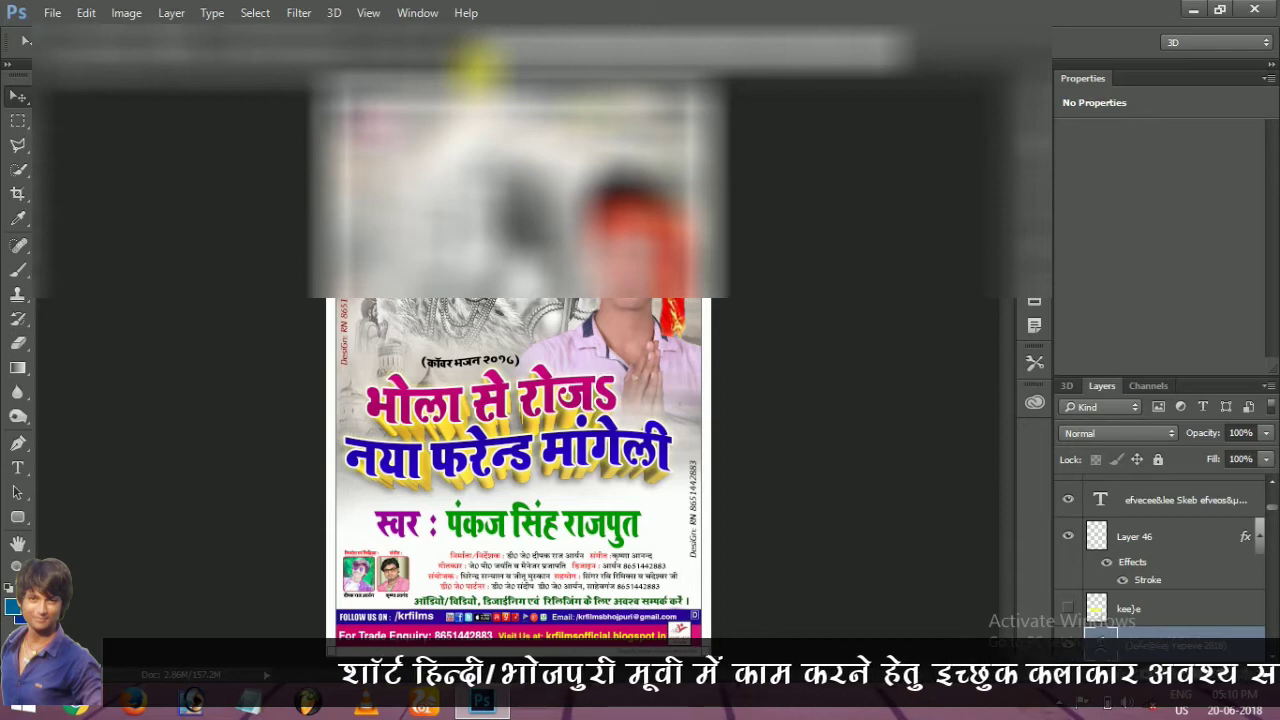
{"action": "left_click", "coordinate": [476, 65]}
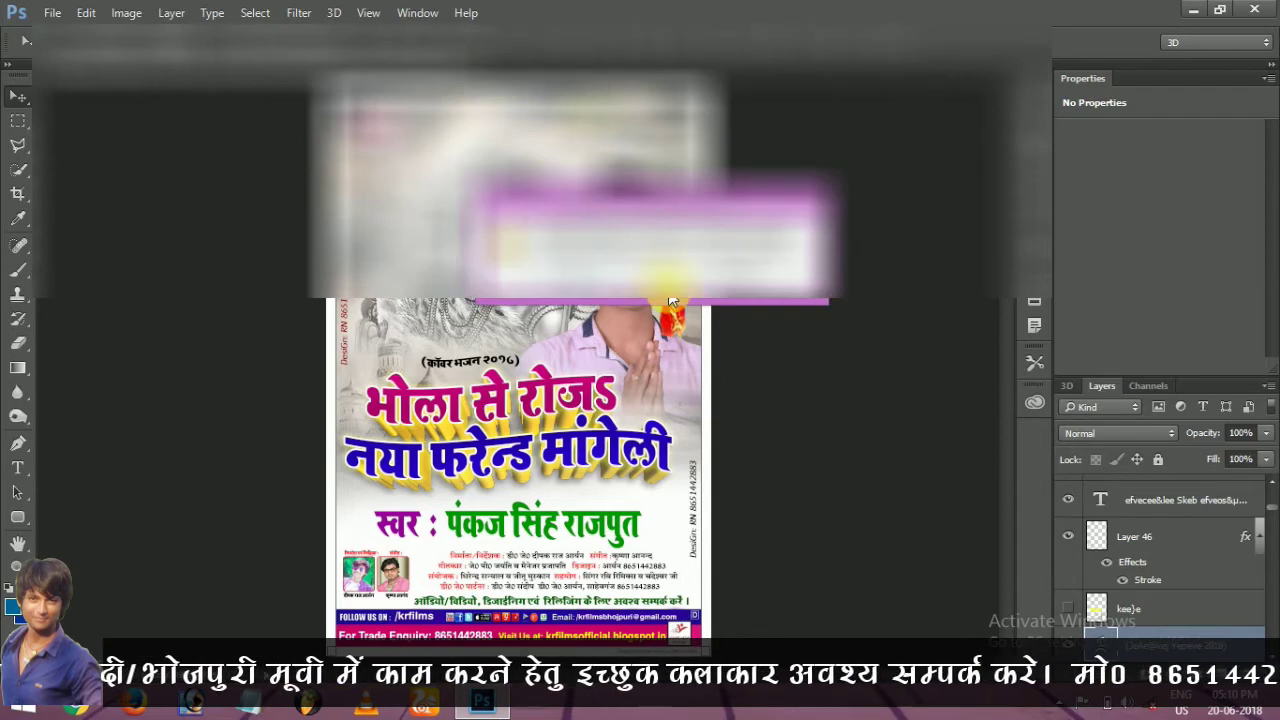
{"action": "left_click", "coordinate": [660, 275]}
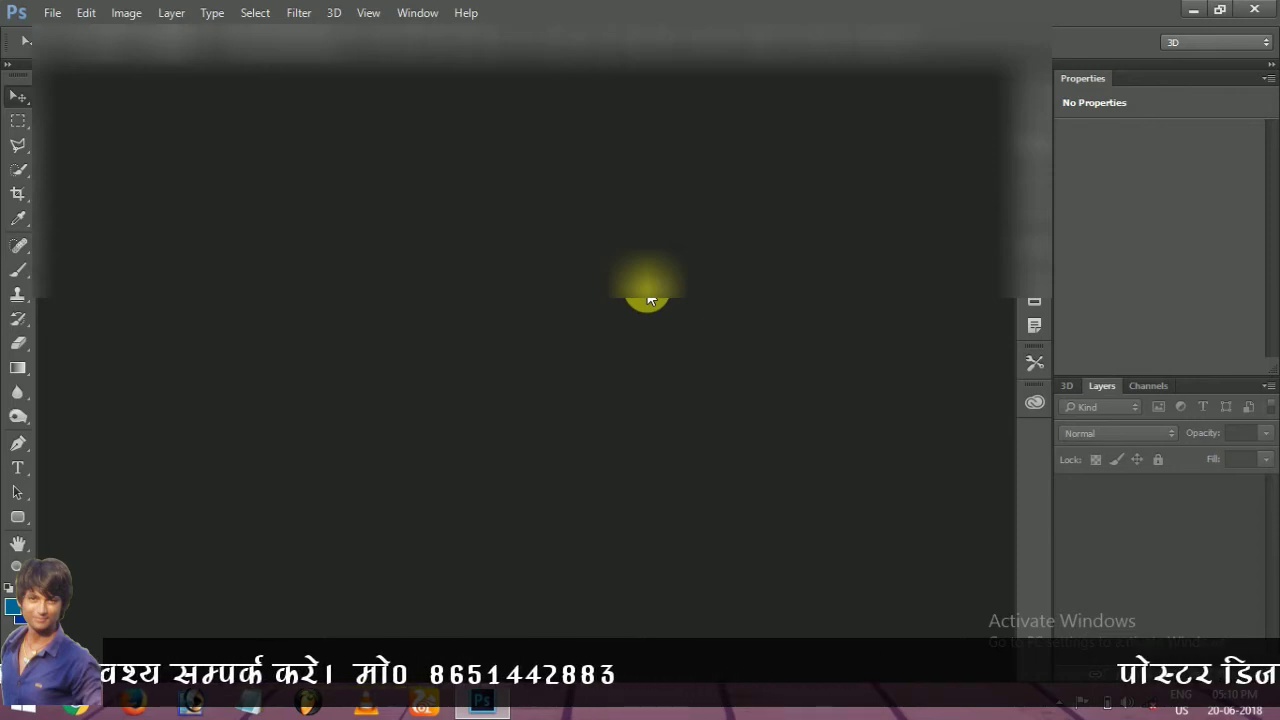
{"action": "mouse_move", "coordinate": [1262, 12]}
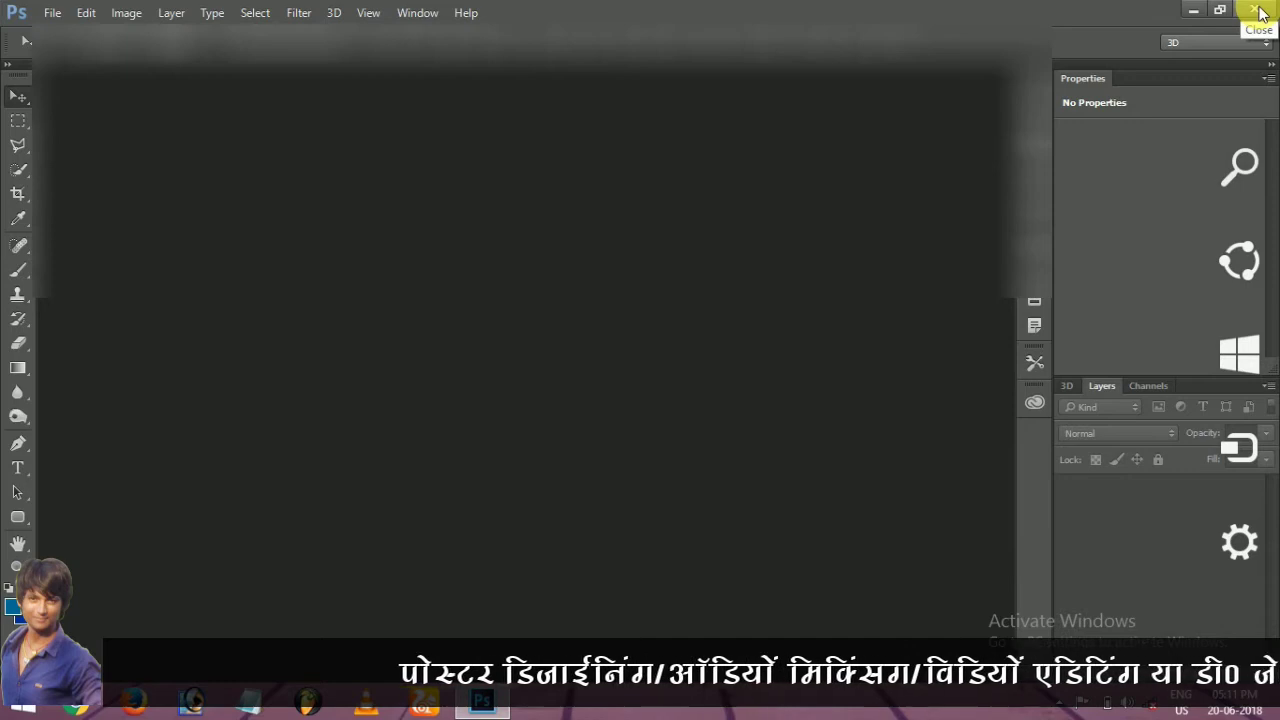
{"action": "left_click", "coordinate": [1258, 10]}
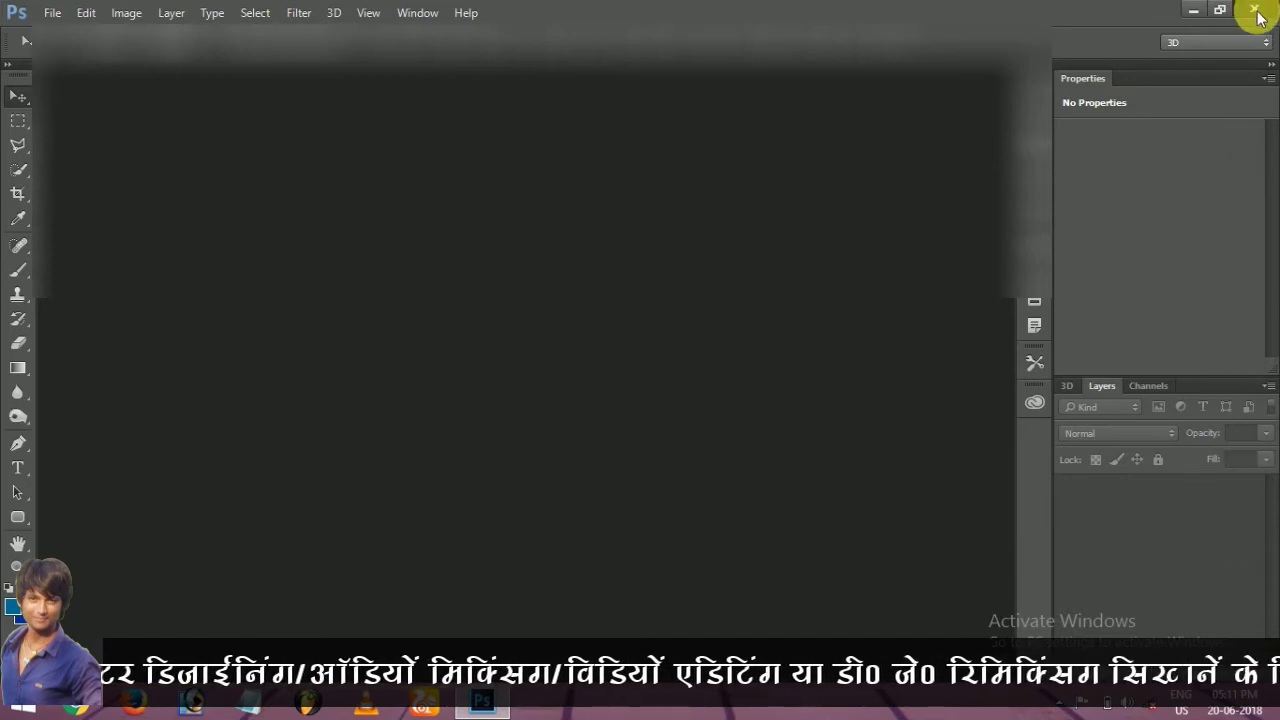
{"action": "right_click", "coordinate": [673, 220]}
{"action": "left_click", "coordinate": [706, 267]}
{"action": "right_click", "coordinate": [705, 207]}
{"action": "left_click", "coordinate": [750, 256]}
{"action": "right_click", "coordinate": [713, 230]}
{"action": "left_click", "coordinate": [750, 272]}
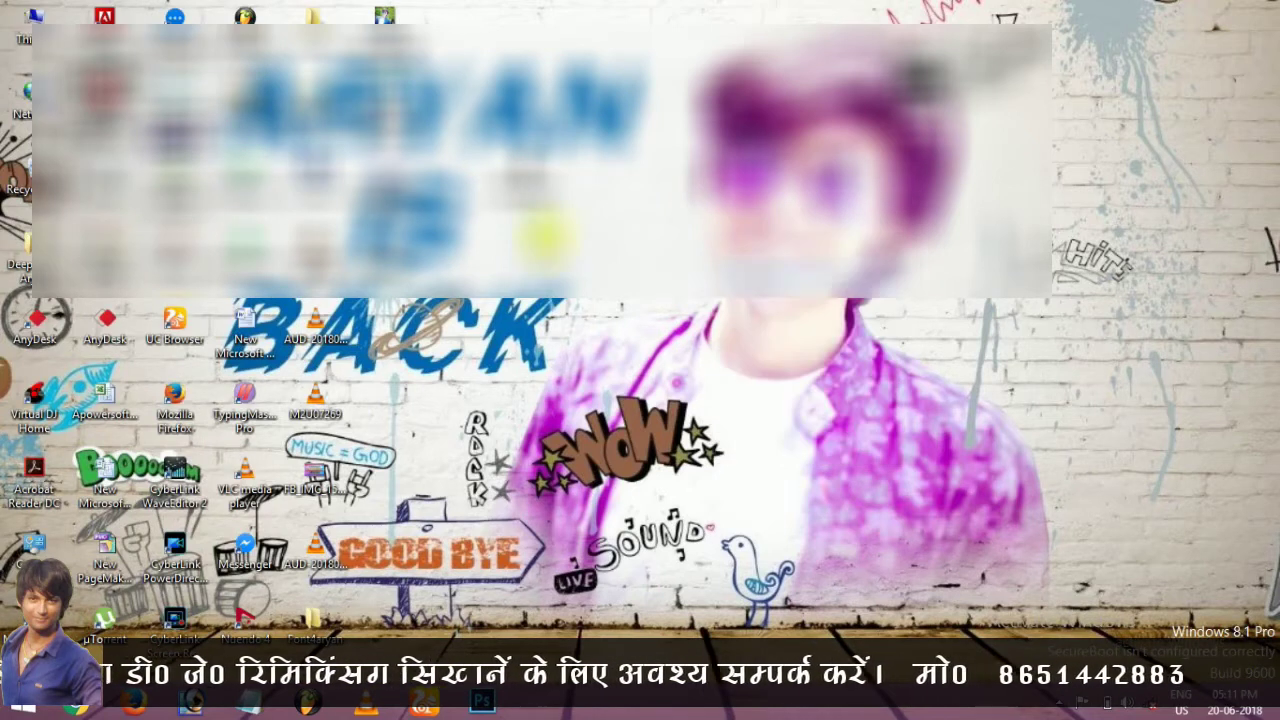
Step: Open the My AlbuM 2018 folder inside PhotoShop WorK on the Extra (E:) drive
{"action": "left_click", "coordinate": [35, 20]}
{"action": "double_click", "coordinate": [33, 20]}
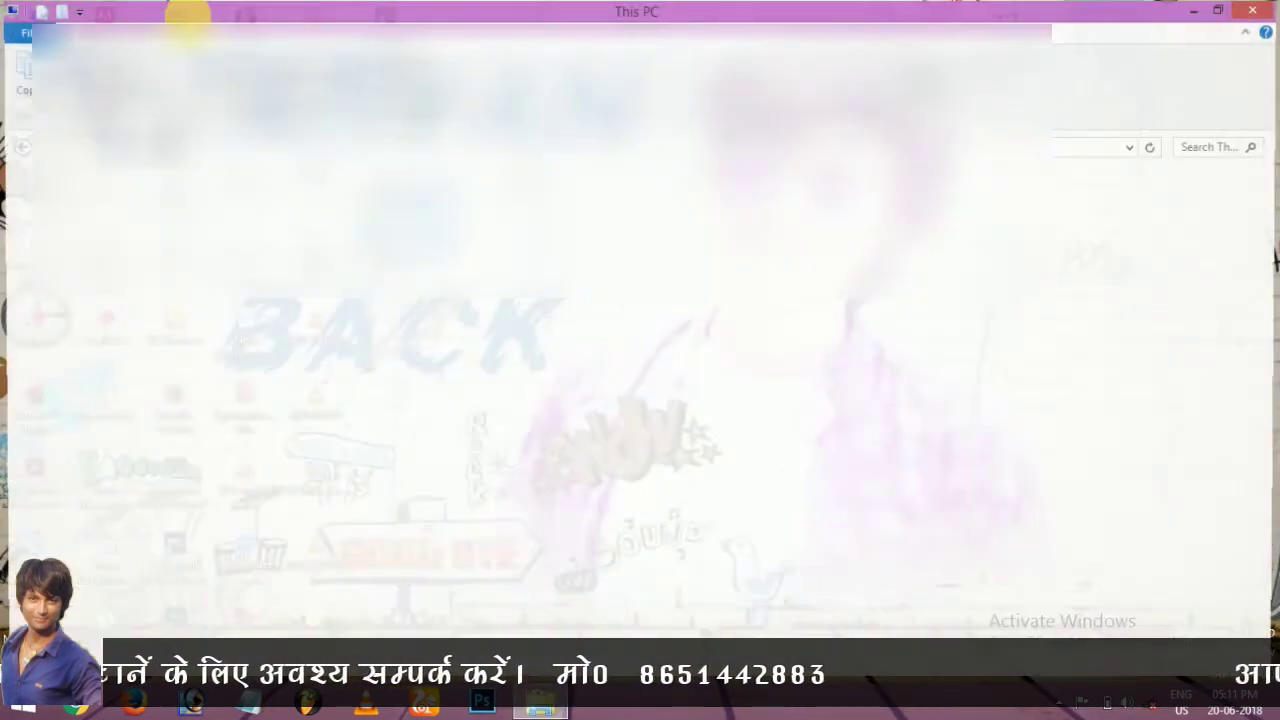
{"action": "left_click", "coordinate": [323, 425]}
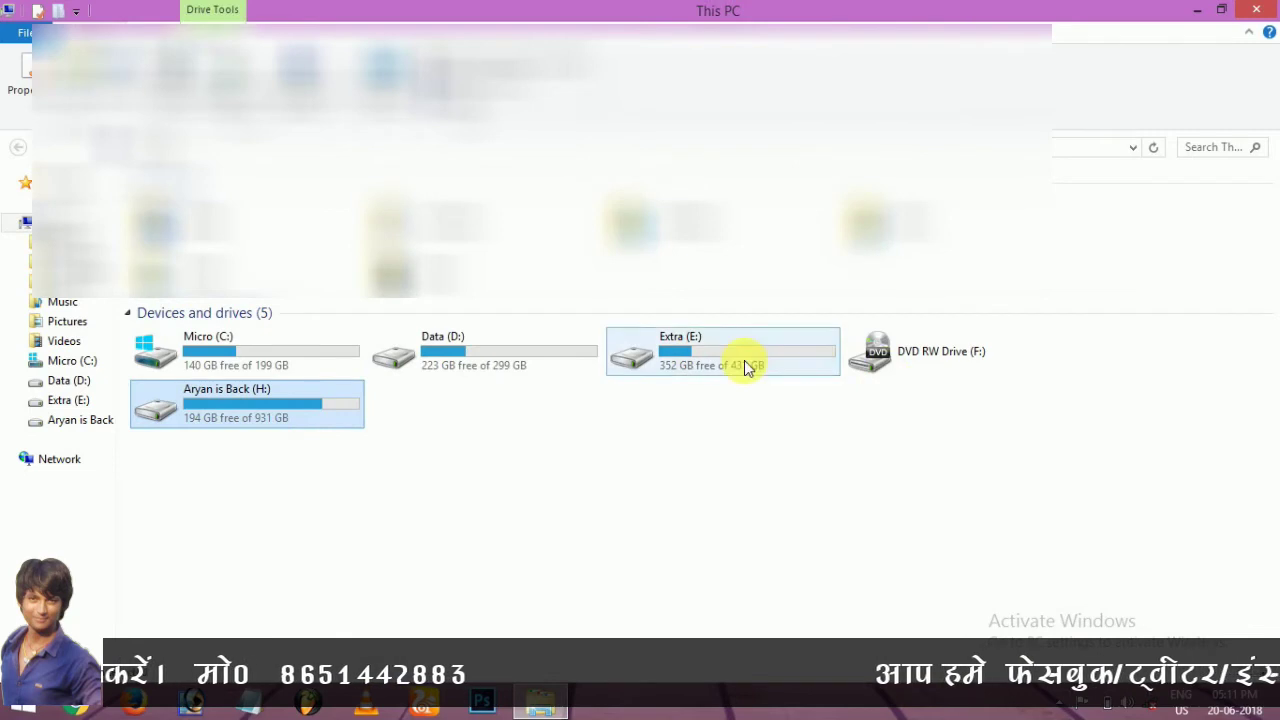
{"action": "double_click", "coordinate": [743, 363]}
{"action": "key", "text": "Left"}
{"action": "key", "text": "Left"}
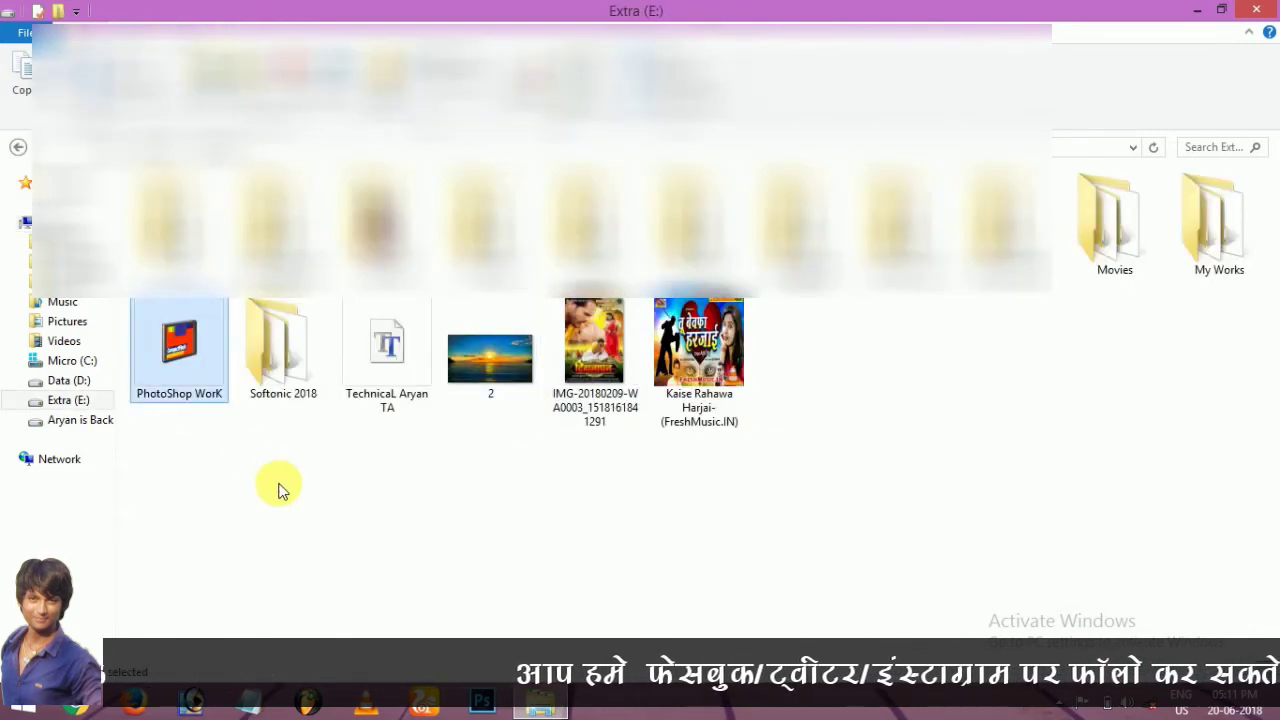
{"action": "key", "text": "Return"}
{"action": "double_click", "coordinate": [912, 340]}
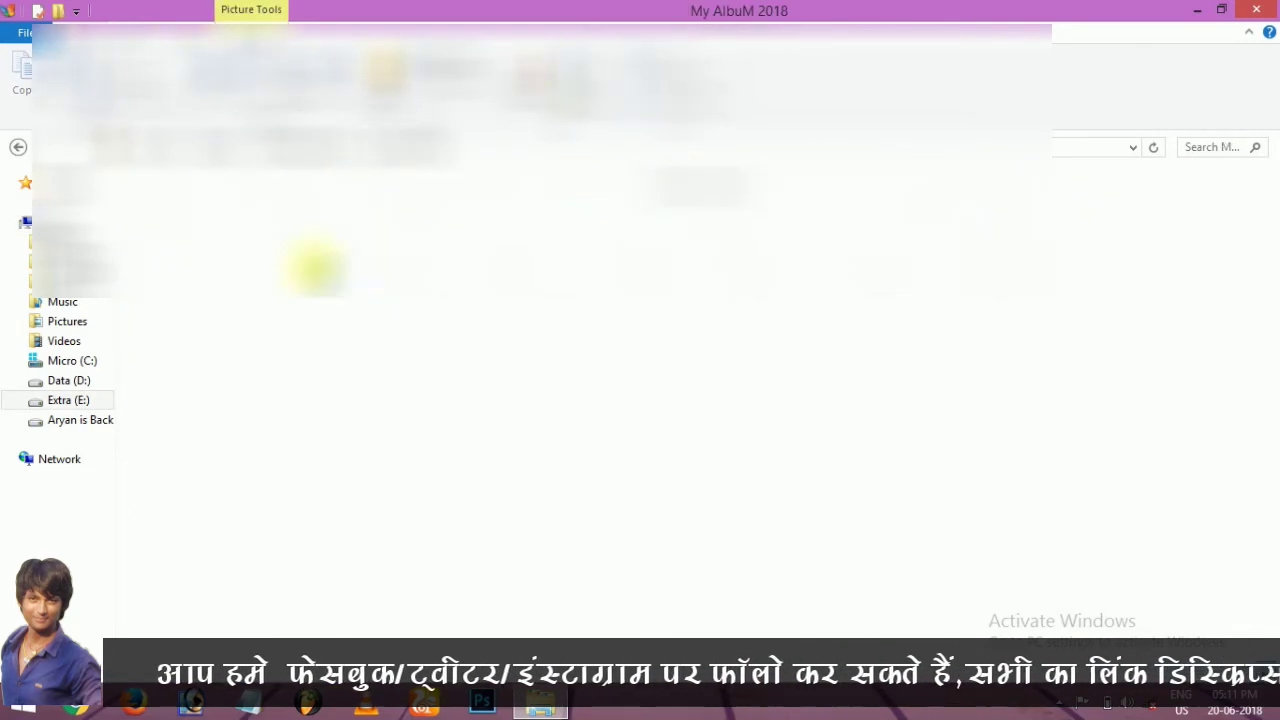
Step: Find the exported banner JPEG among the folder's pictures and view it in Windows Photo Viewer
{"action": "left_click_drag", "start_coordinate": [1274, 243], "coordinate": [1274, 300]}
{"action": "scroll", "coordinate": [1060, 277], "scroll_direction": "up", "scroll_amount": 5}
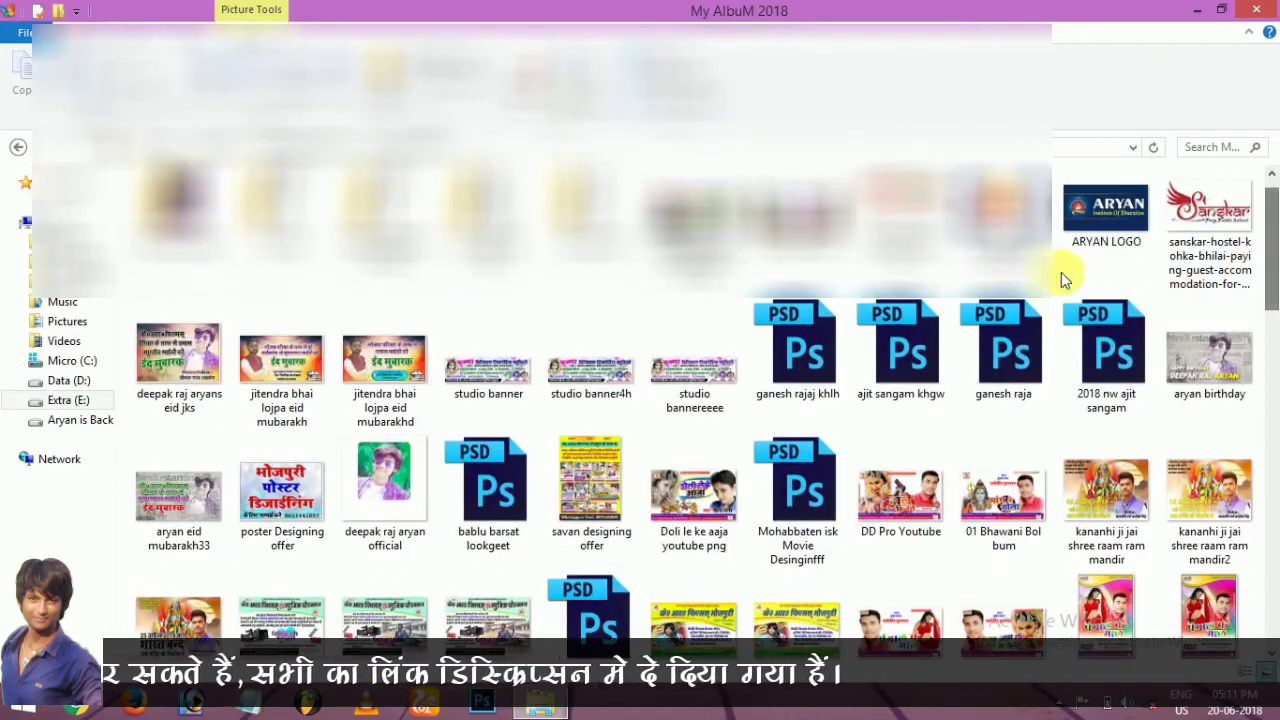
{"action": "scroll", "coordinate": [280, 520], "scroll_direction": "down", "scroll_amount": 10}
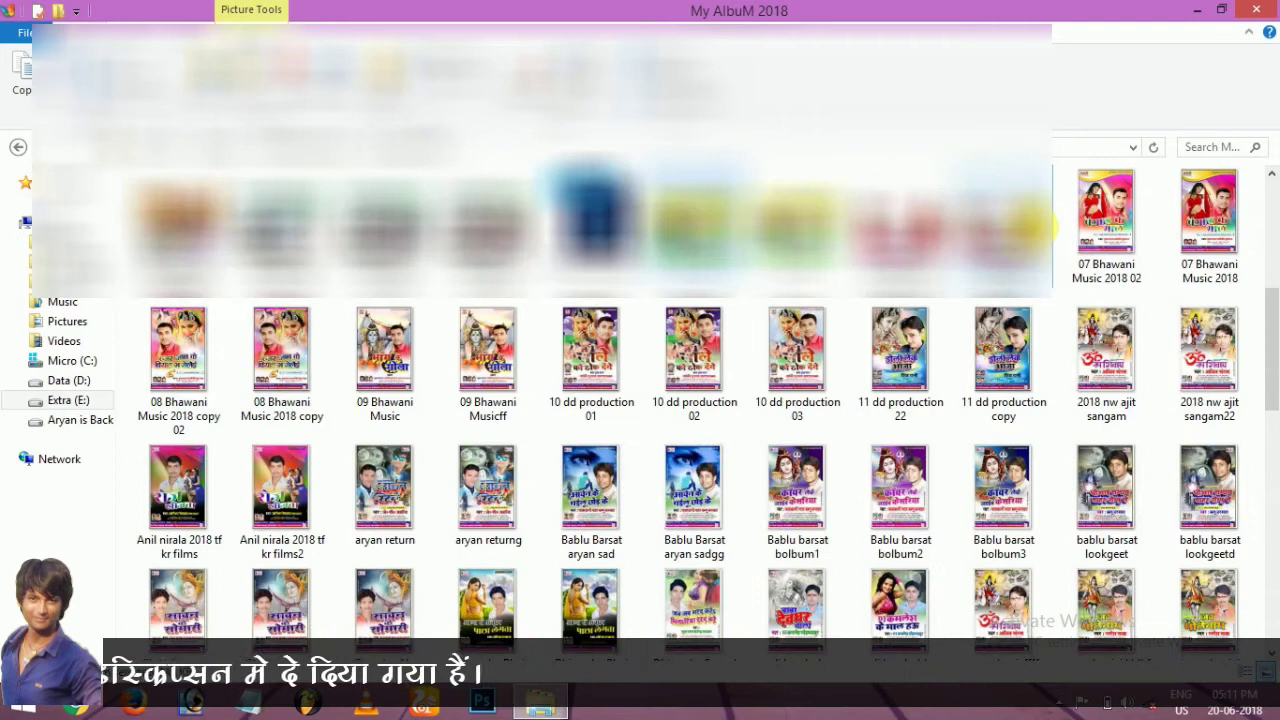
{"action": "scroll", "coordinate": [1012, 516], "scroll_direction": "down", "scroll_amount": 5}
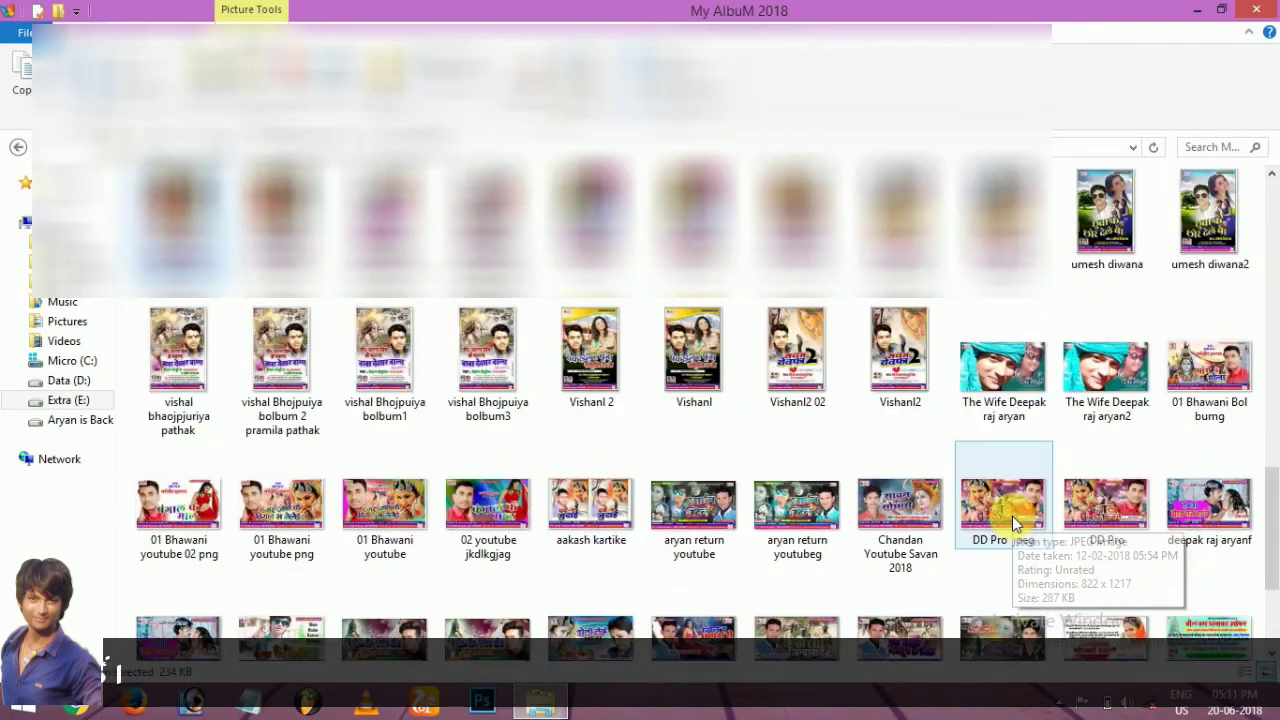
{"action": "key", "text": "Right"}
{"action": "key", "text": "Right"}
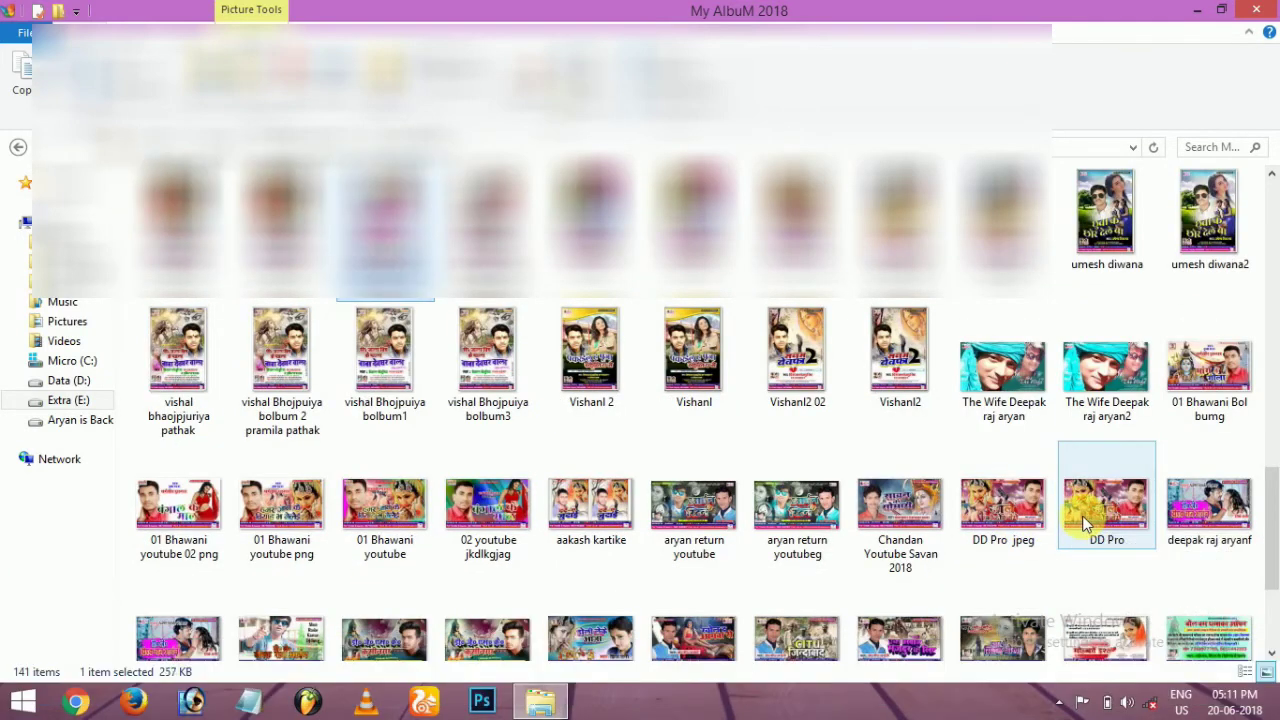
{"action": "key", "text": "Right"}
{"action": "key", "text": "p"}
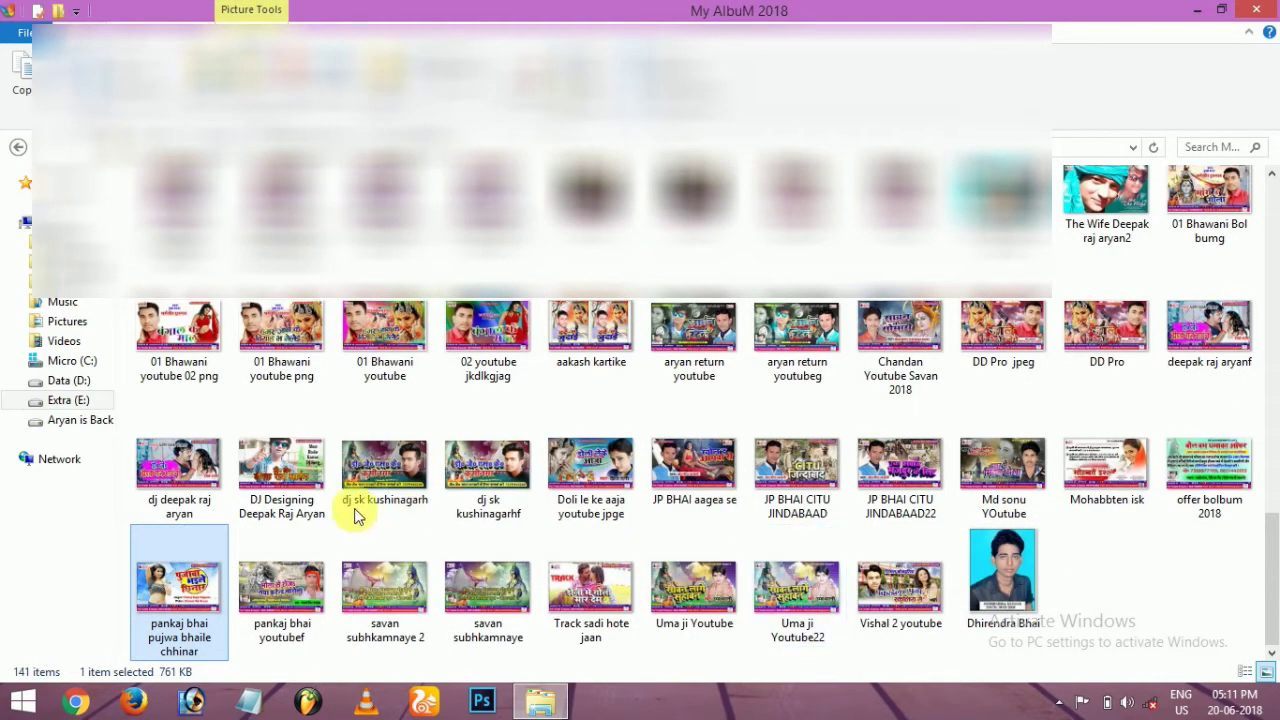
{"action": "left_click", "coordinate": [305, 585]}
{"action": "double_click", "coordinate": [303, 578]}
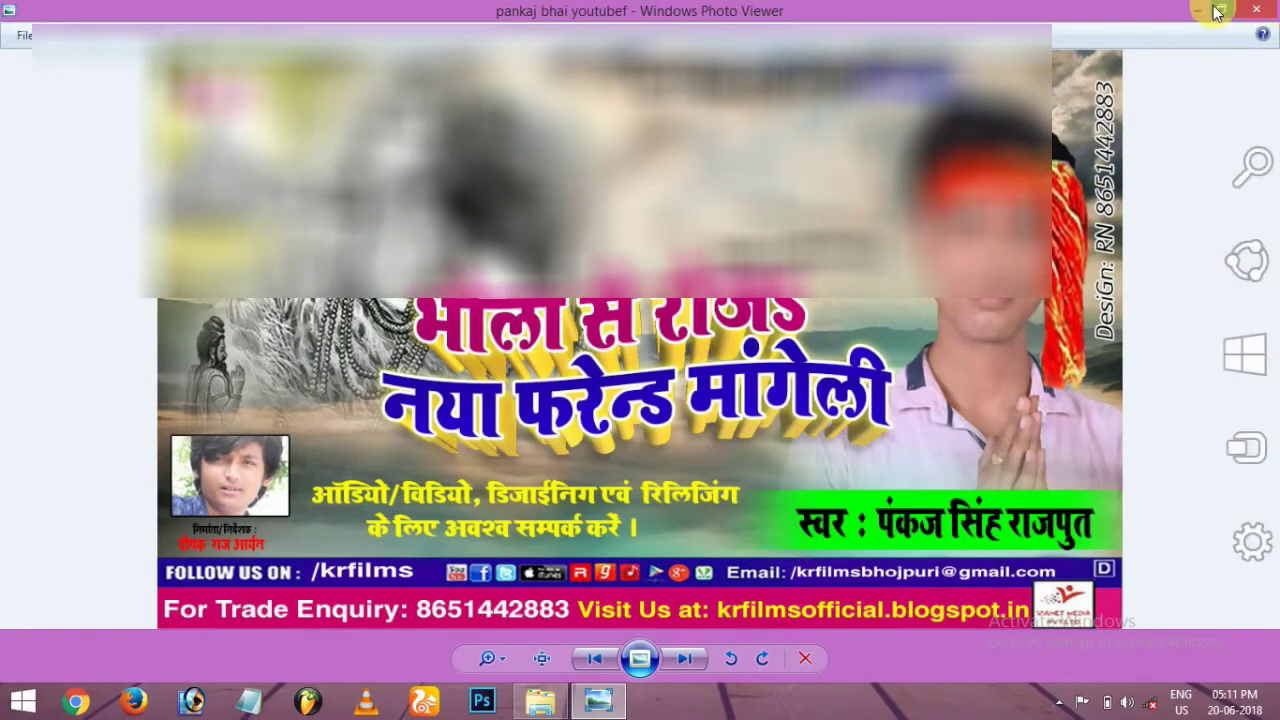
Step: Shrink the photo viewer to a small window showing the banner over the desktop, with the folder window minimized
{"action": "left_click", "coordinate": [1221, 9]}
{"action": "left_click", "coordinate": [1197, 12]}
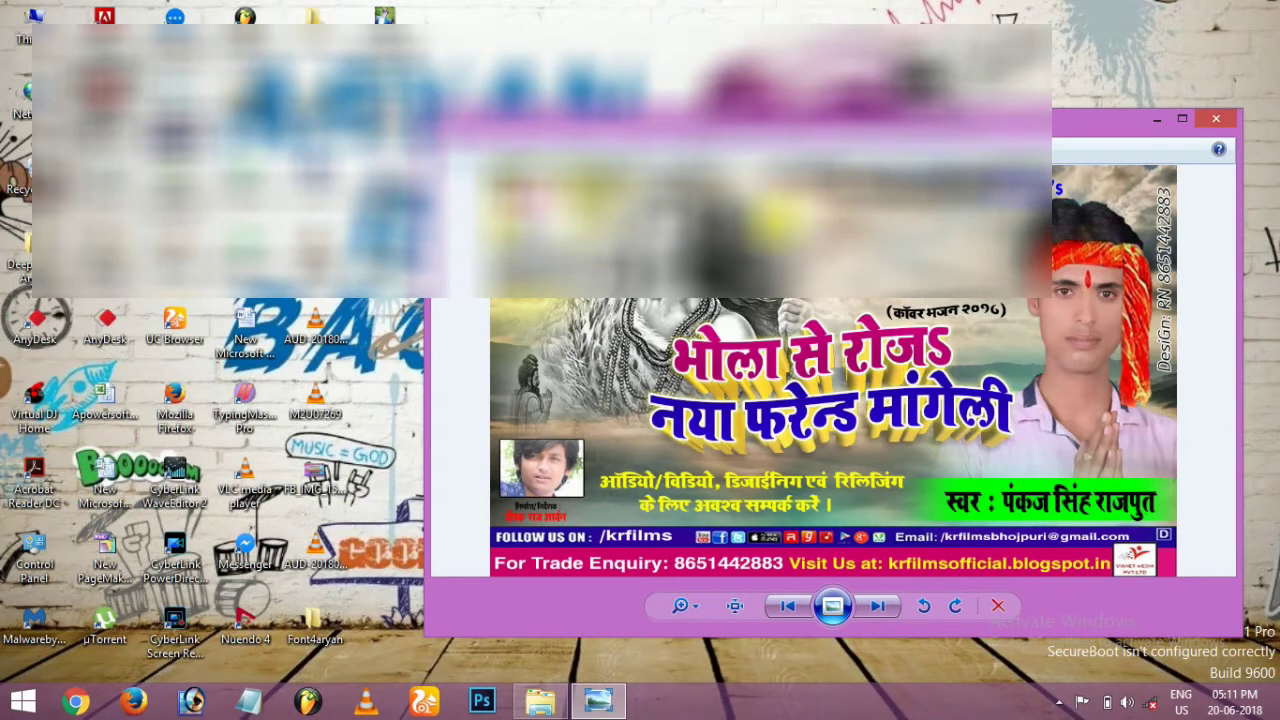
{"action": "left_click_drag", "start_coordinate": [700, 116], "coordinate": [710, 96]}
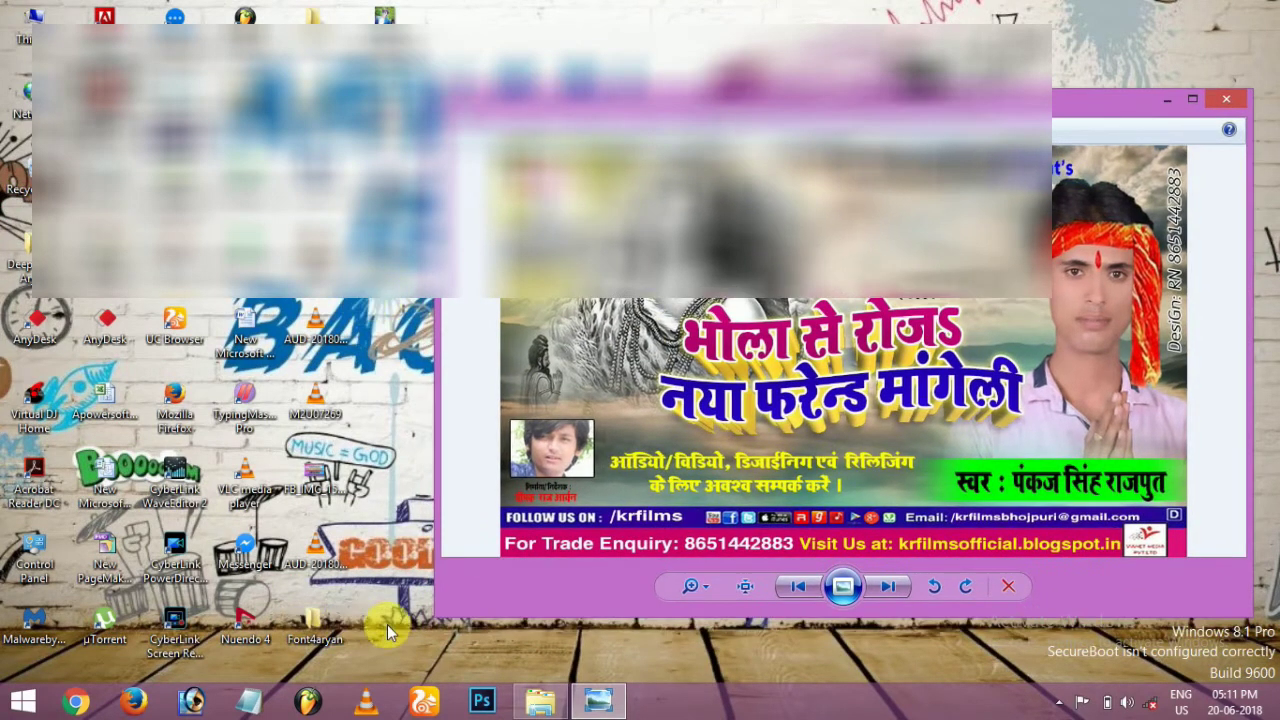
{"action": "left_click_drag", "start_coordinate": [437, 618], "coordinate": [540, 465]}
{"action": "right_click", "coordinate": [428, 391]}
{"action": "left_click", "coordinate": [445, 371]}
{"action": "right_click", "coordinate": [462, 392]}
{"action": "left_click", "coordinate": [505, 443]}
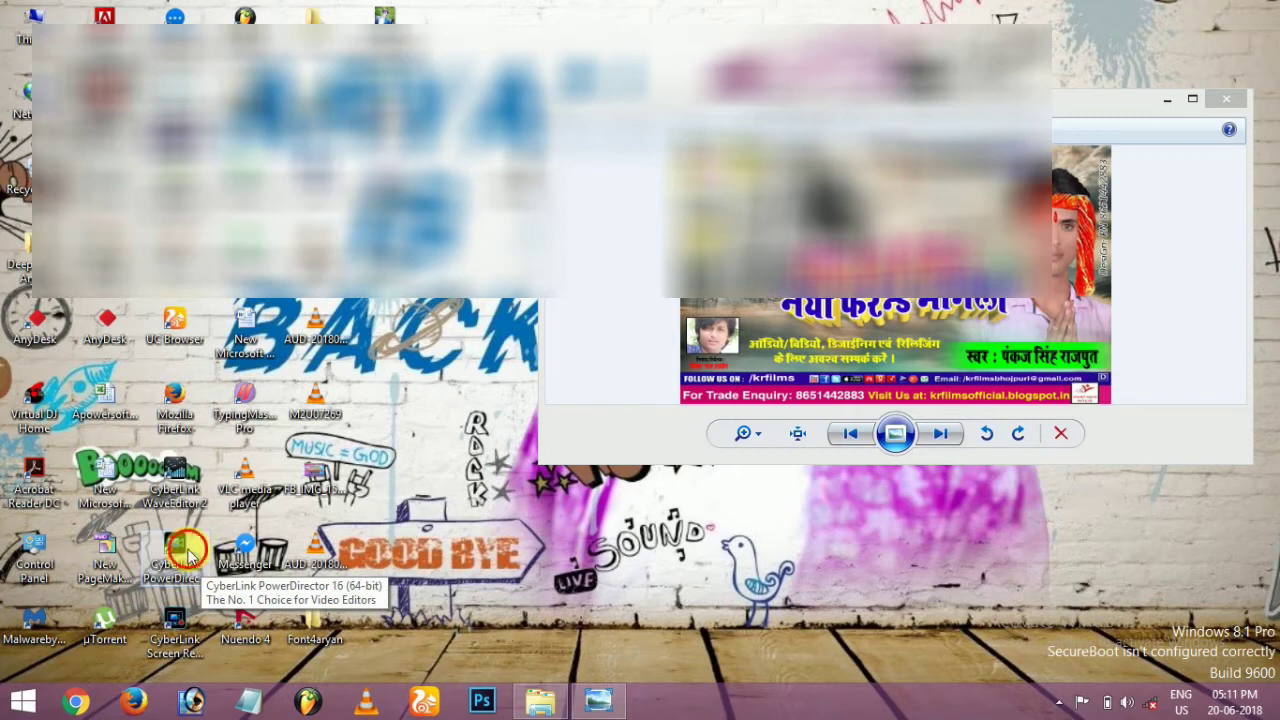
Step: Launch CyberLink PowerDirector 16 and dismiss its Internet connection prompt
{"action": "double_click", "coordinate": [188, 560]}
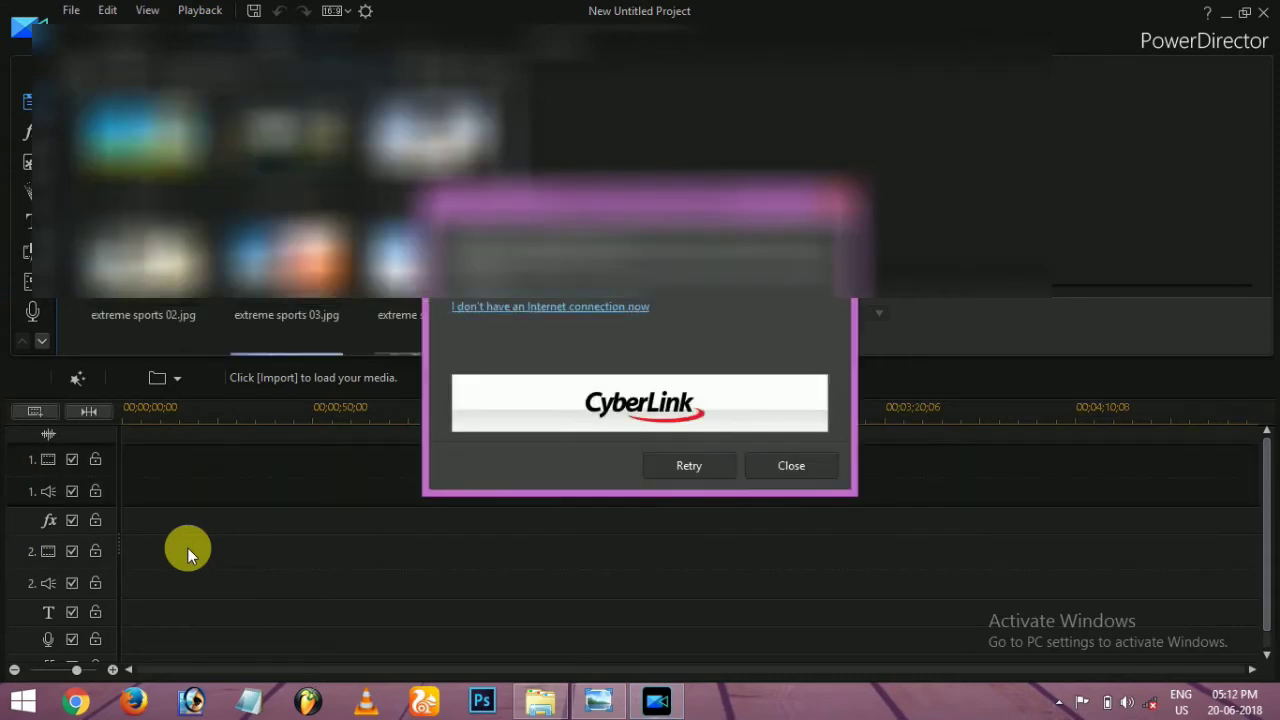
{"action": "left_click", "coordinate": [793, 467]}
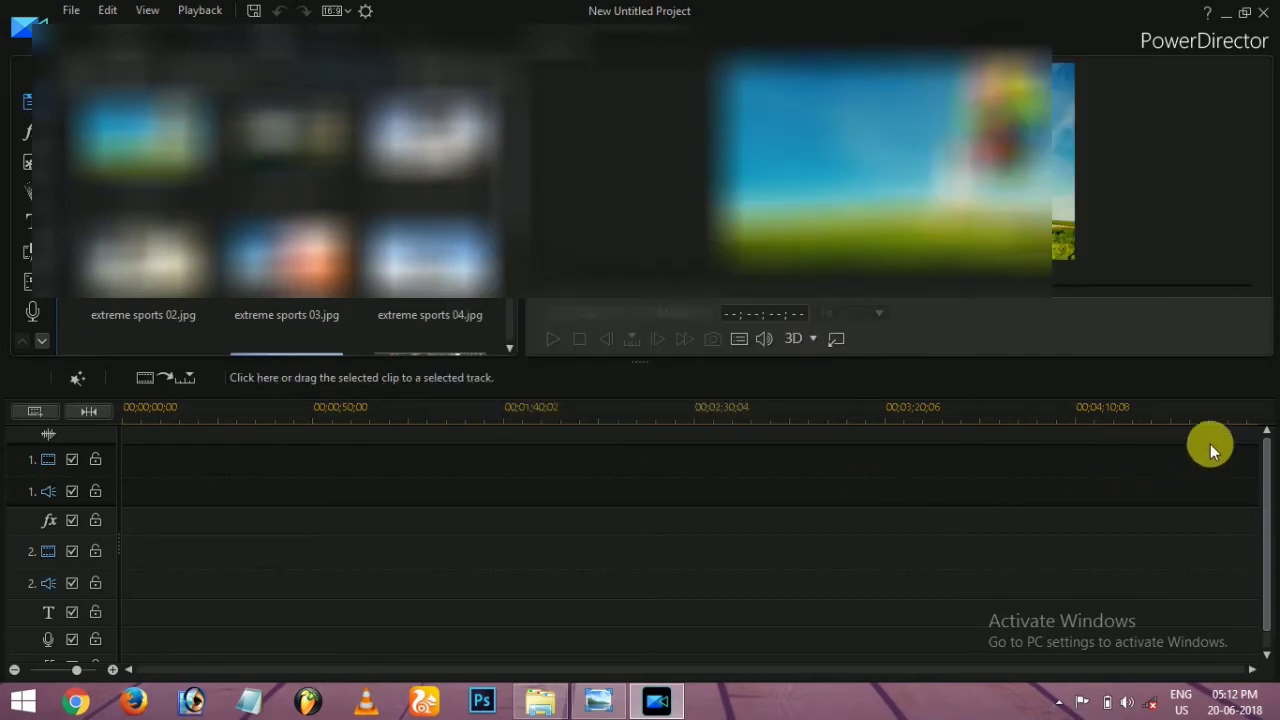
{"action": "mouse_move", "coordinate": [1267, 453]}
{"action": "left_mouse_down"}
{"action": "mouse_move", "coordinate": [1264, 498]}
{"action": "mouse_move", "coordinate": [1258, 440]}
{"action": "left_mouse_up"}
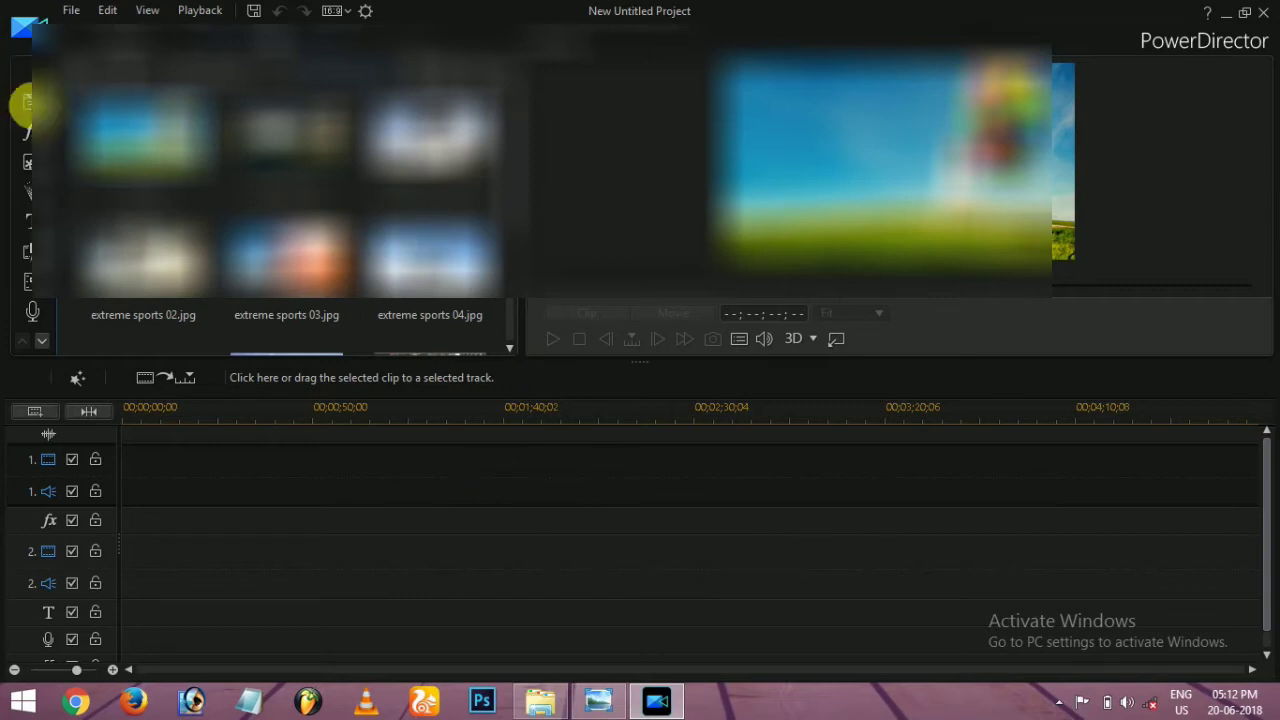
{"action": "left_click_drag", "start_coordinate": [510, 158], "coordinate": [517, 110]}
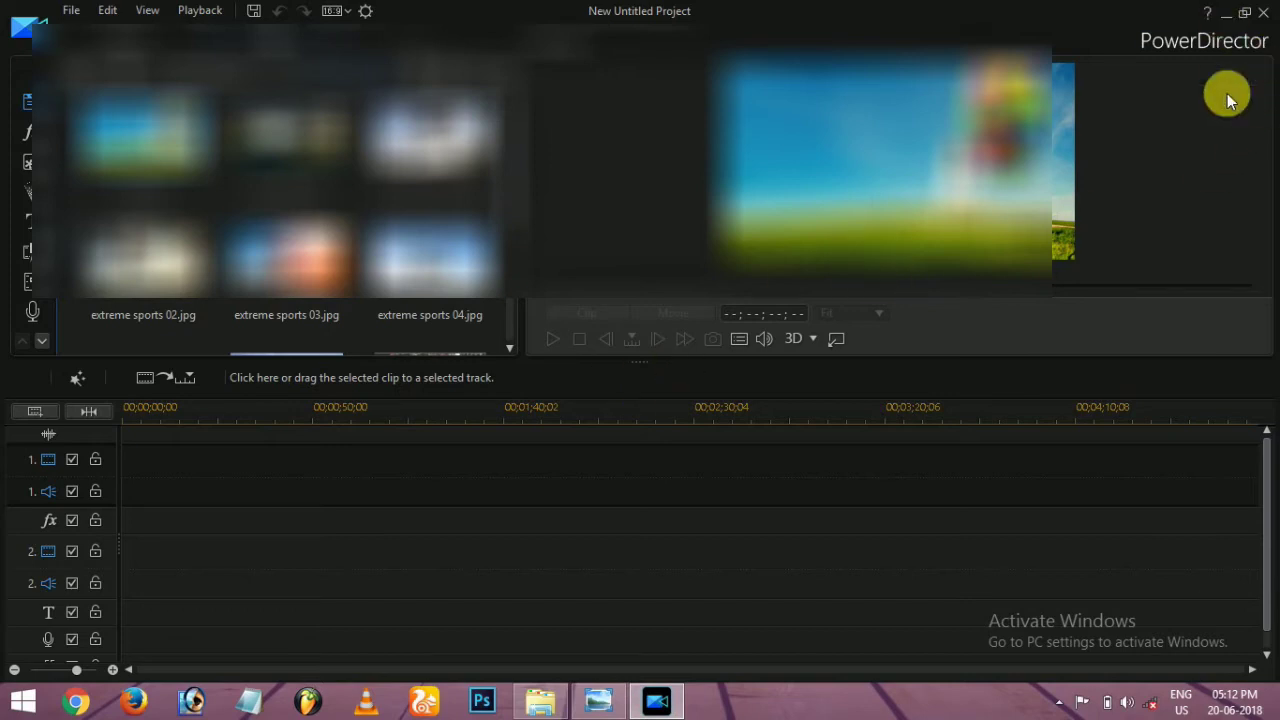
Step: Open the project file 2018 Bolbum Main project.pds without merging its media into the current library
{"action": "key", "text": "ctrl+o"}
{"action": "left_click", "coordinate": [430, 296]}
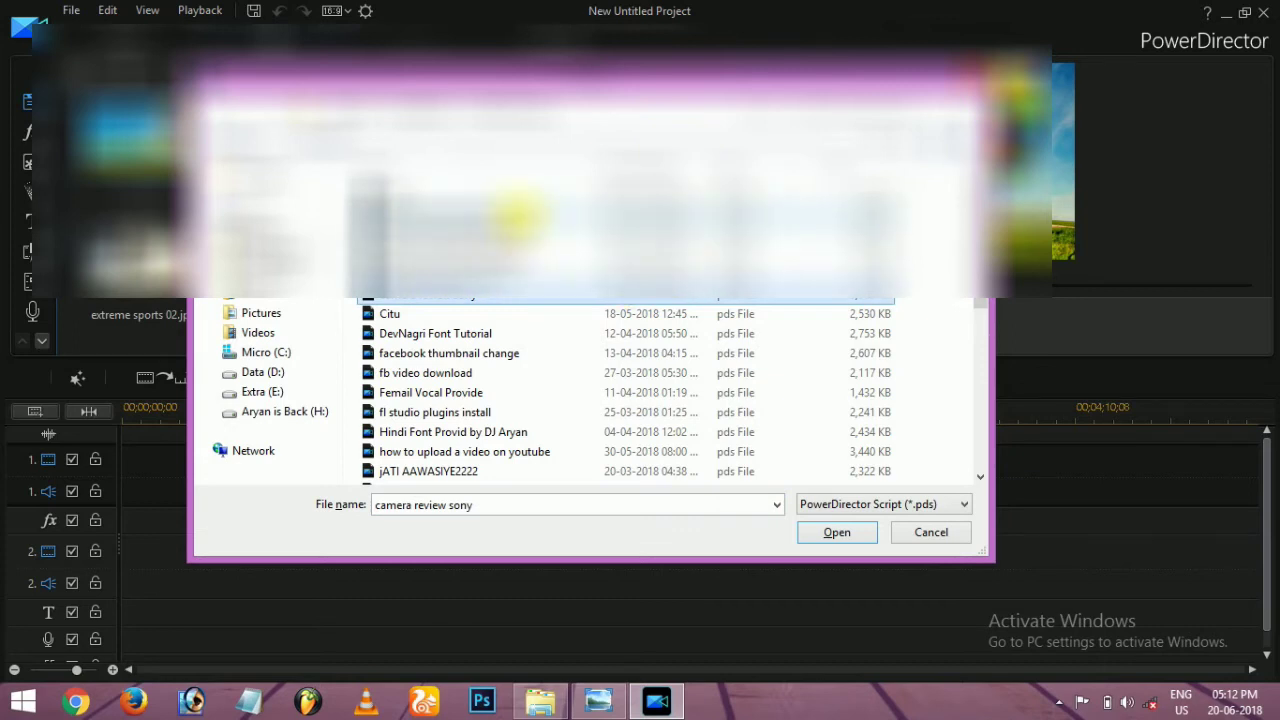
{"action": "left_click", "coordinate": [515, 213]}
{"action": "left_click", "coordinate": [845, 536]}
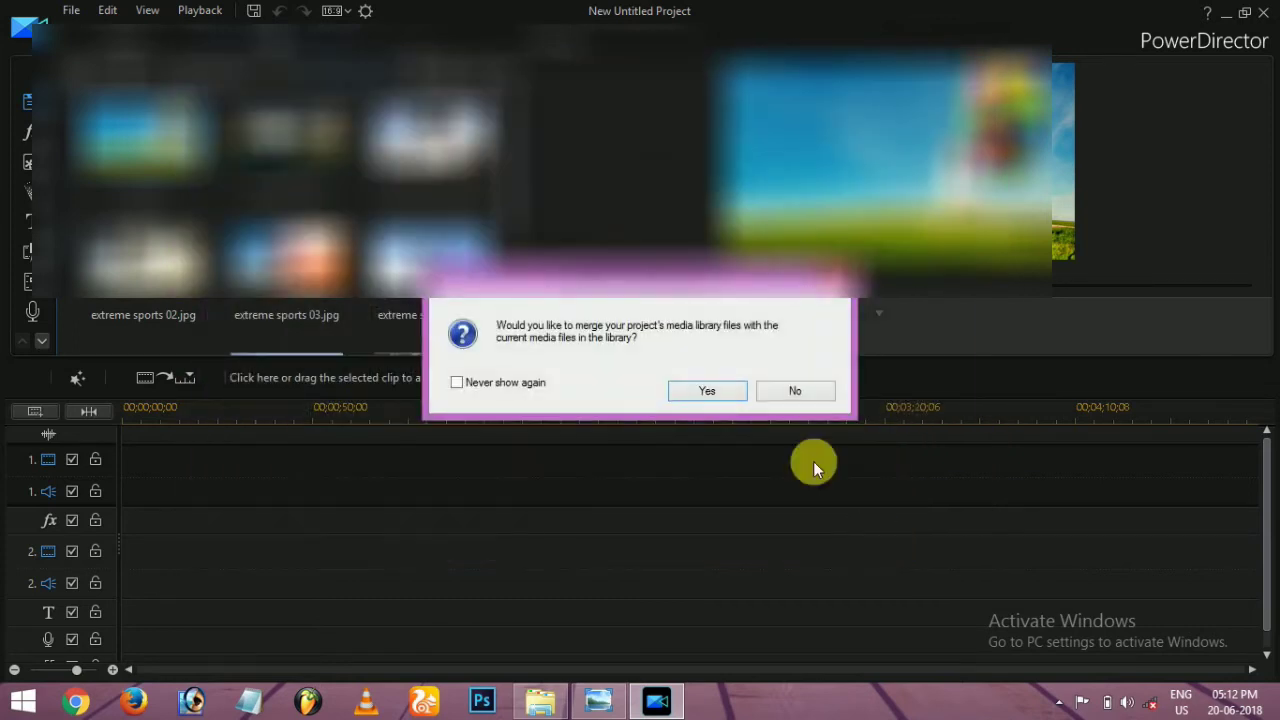
{"action": "left_click", "coordinate": [795, 390]}
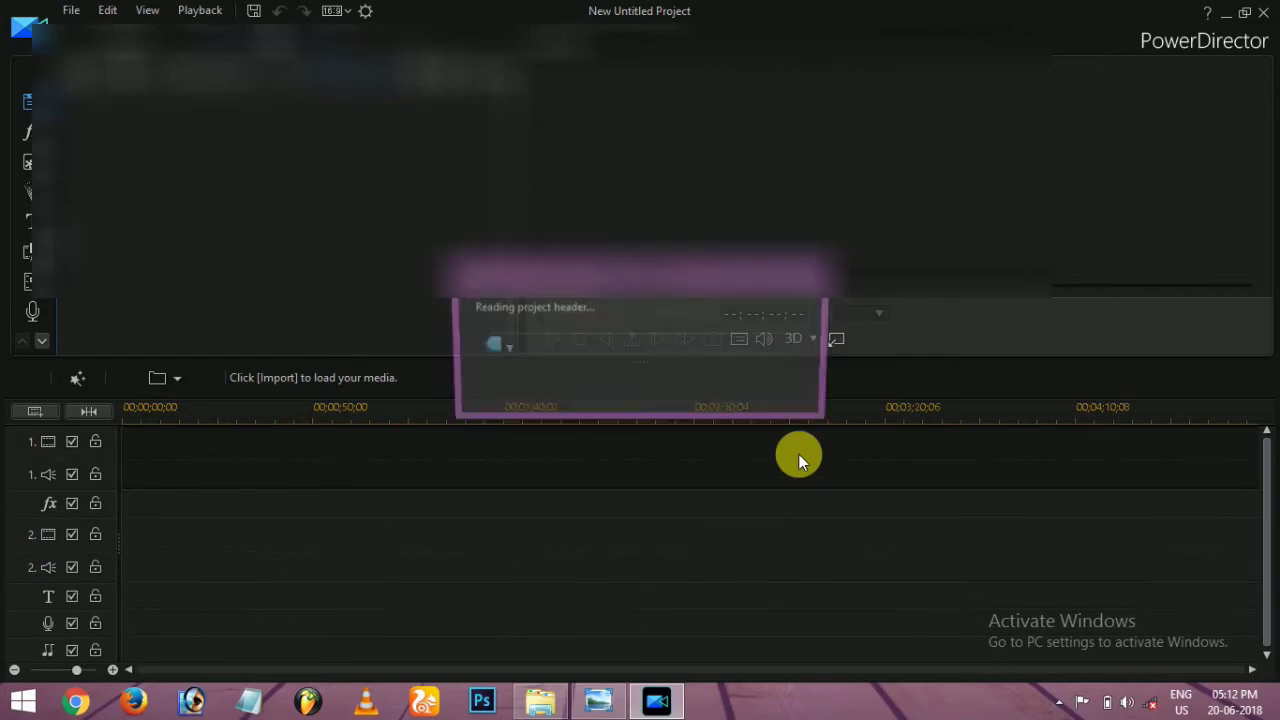
{"action": "left_click", "coordinate": [786, 404]}
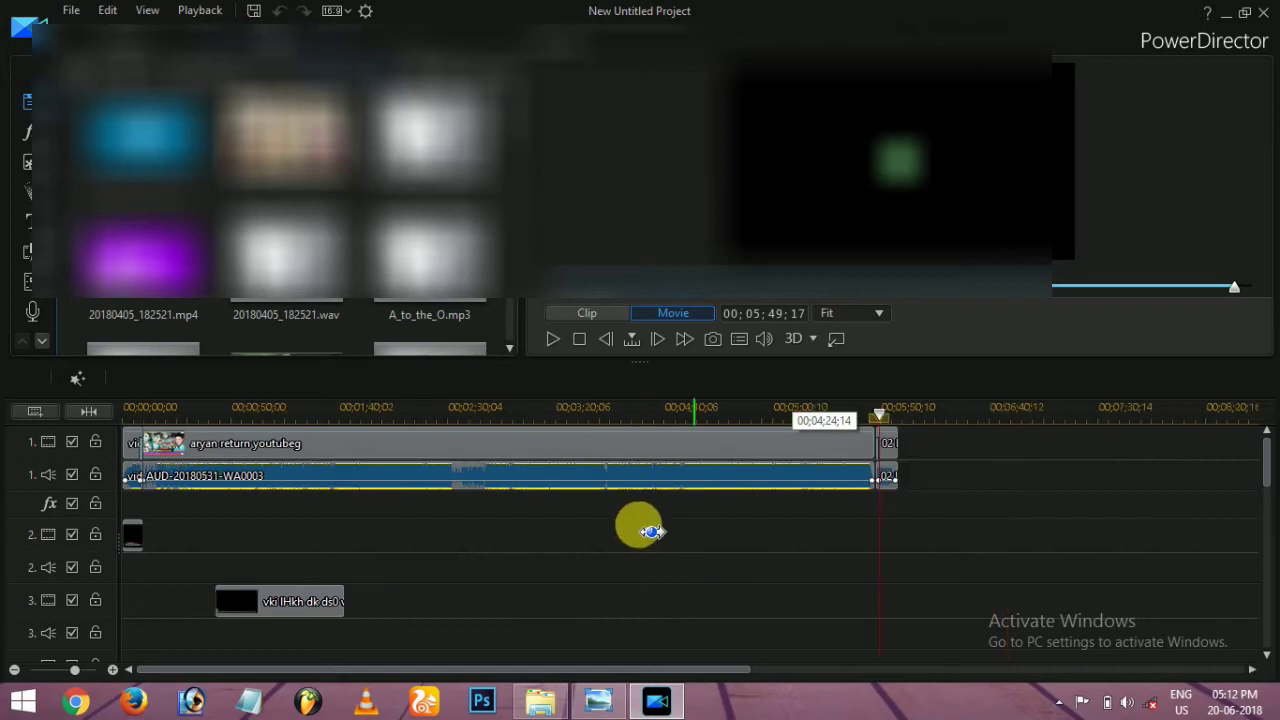
Step: Preview the existing project from about 34 seconds, briefly enlarging the preview area and shrinking it back
{"action": "left_click", "coordinate": [197, 418]}
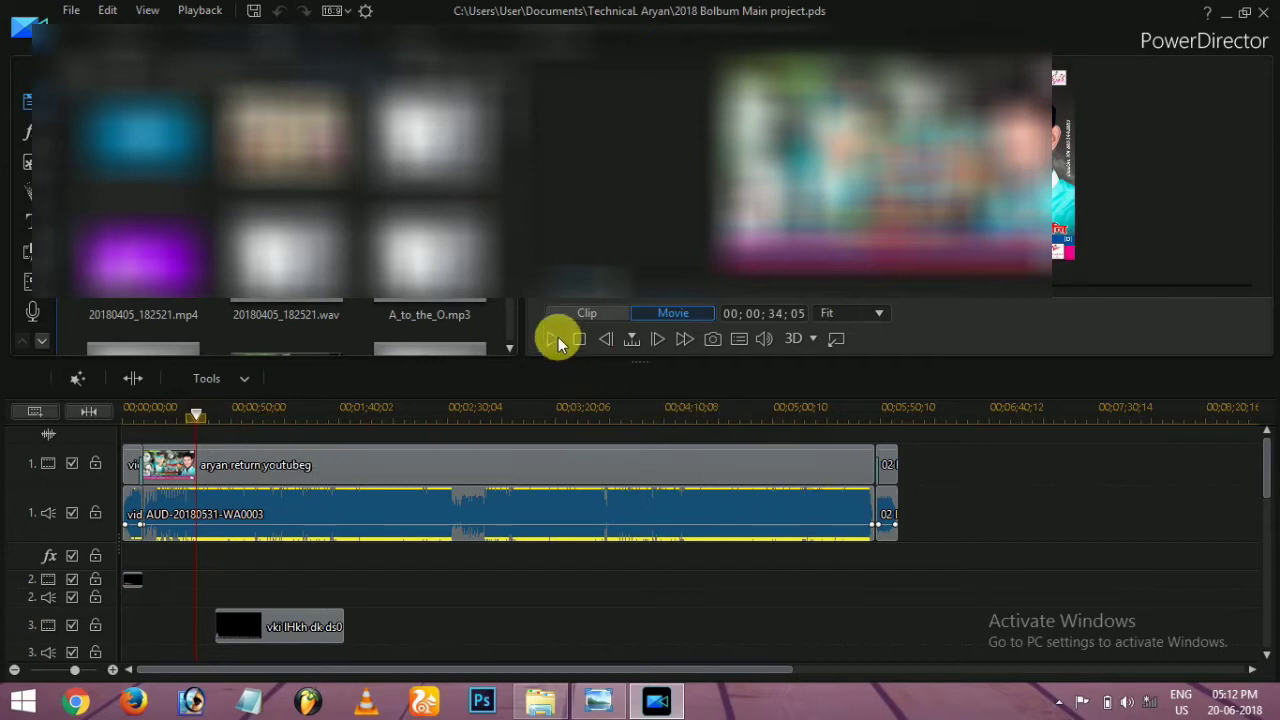
{"action": "left_click_drag", "start_coordinate": [640, 372], "coordinate": [651, 432]}
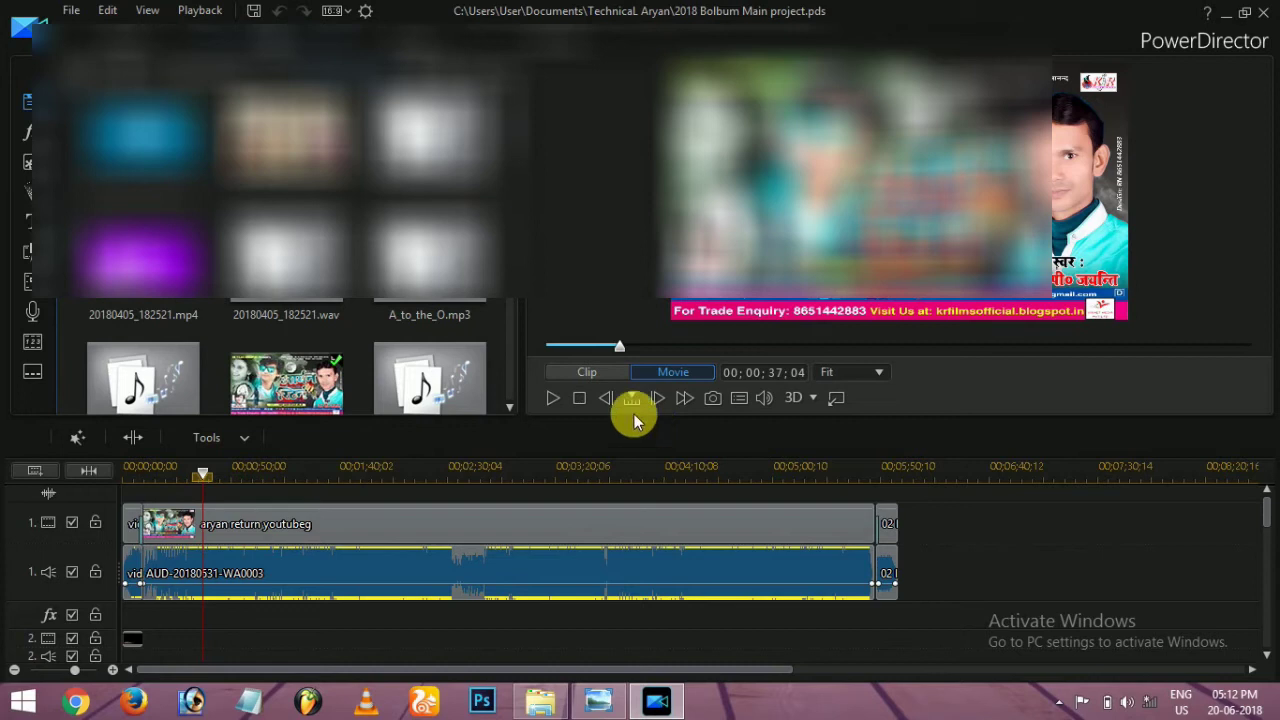
{"action": "left_click_drag", "start_coordinate": [641, 426], "coordinate": [641, 353]}
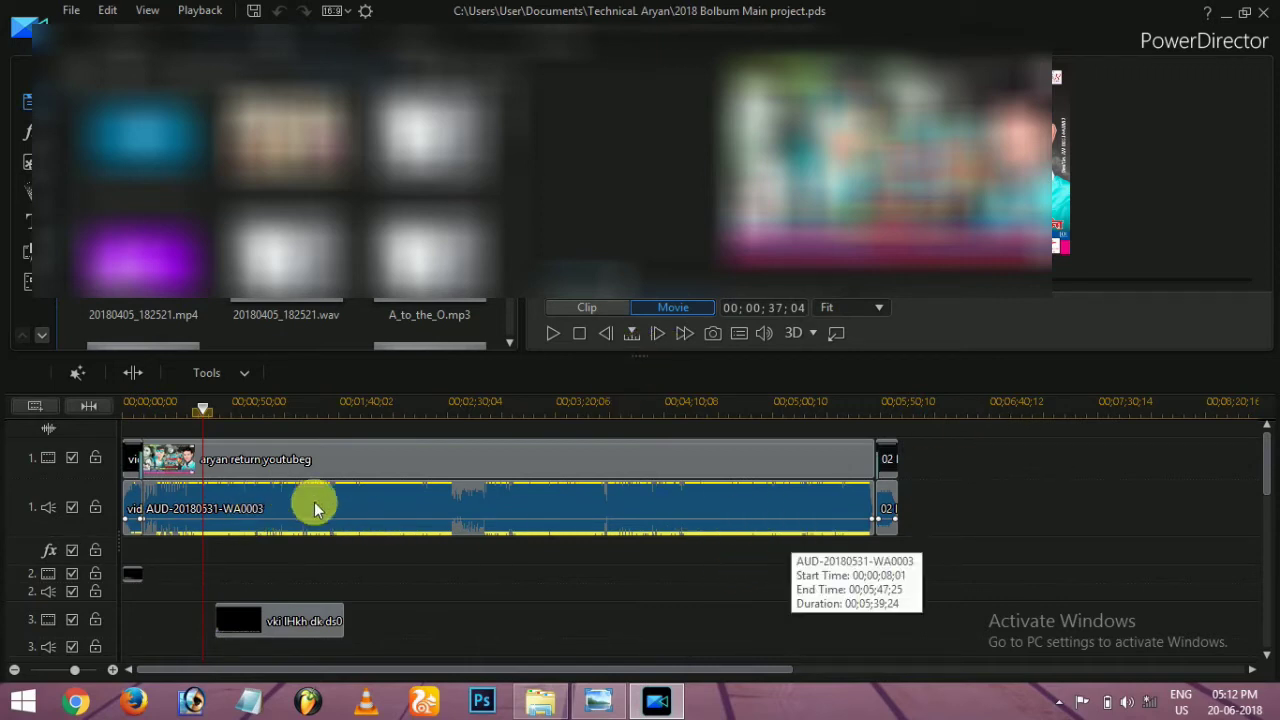
{"action": "left_click", "coordinate": [560, 713]}
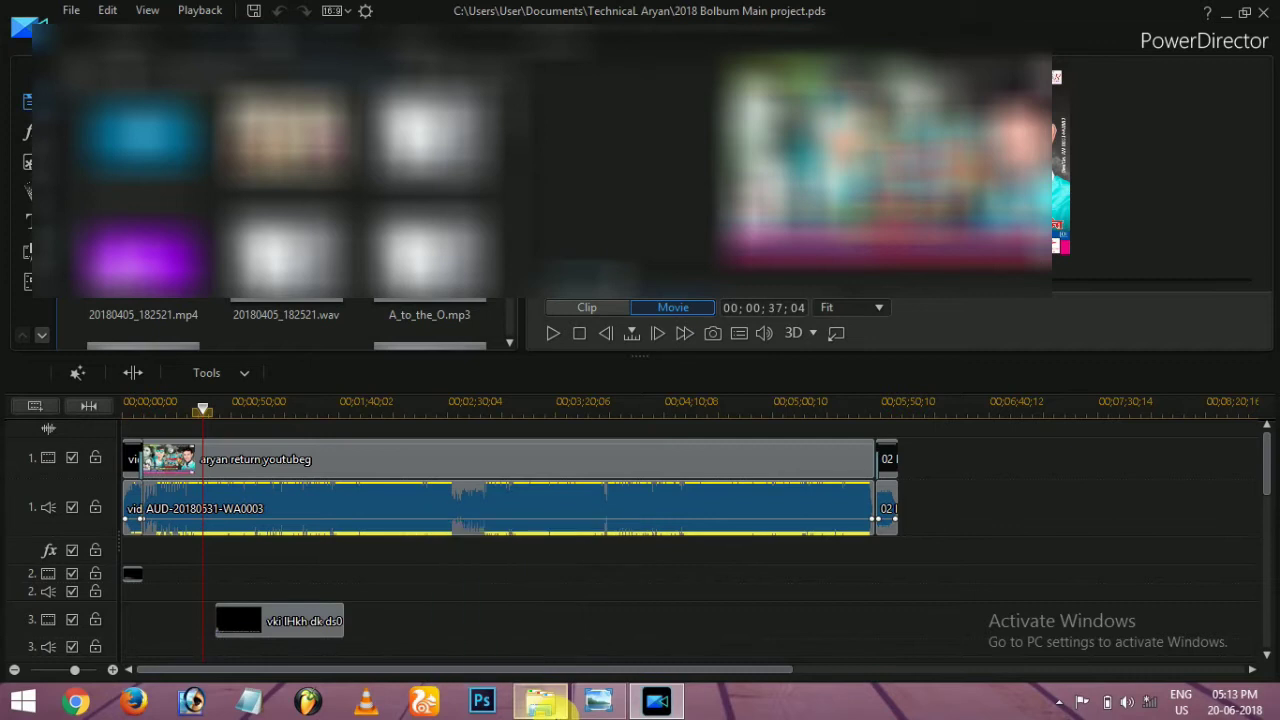
Step: Remove the main banner image and AUD-20180531-WA0003 audio from track 1, leaving the gap, and move the closing clip to about 00;07;44;07
{"action": "left_click", "coordinate": [112, 669]}
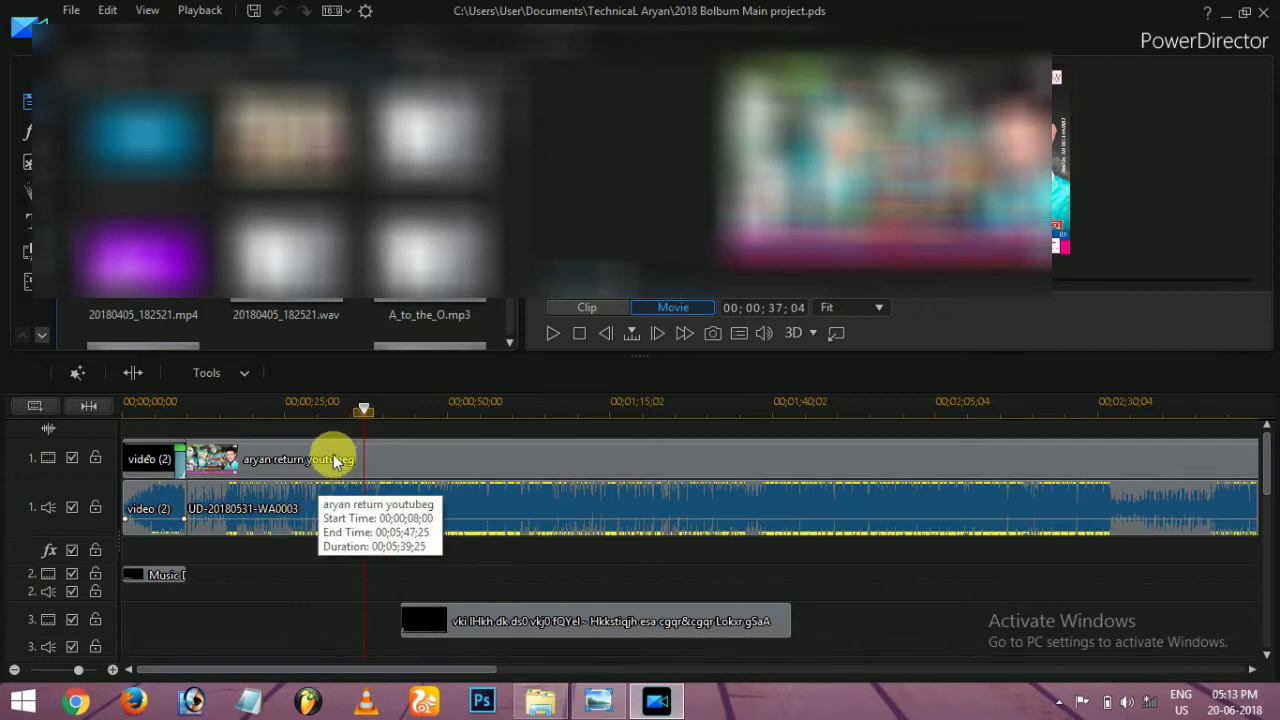
{"action": "left_click", "coordinate": [443, 549]}
{"action": "left_click", "coordinate": [421, 456]}
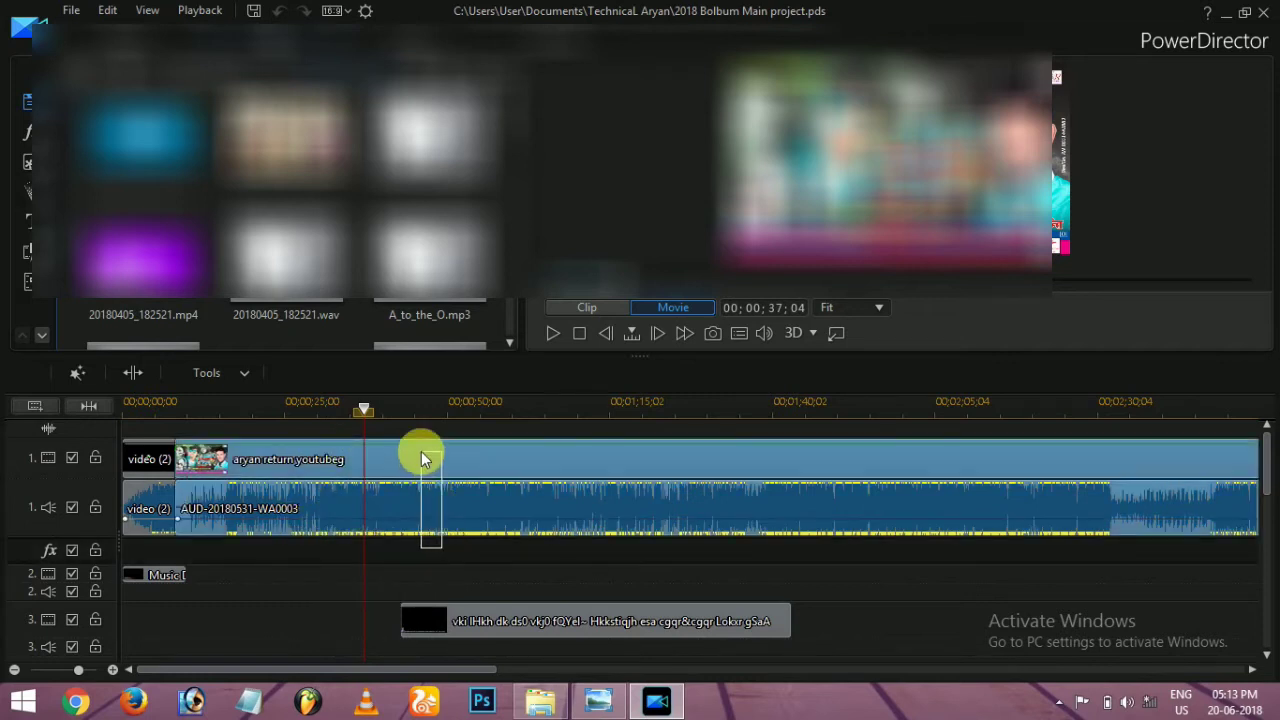
{"action": "left_click", "coordinate": [192, 370]}
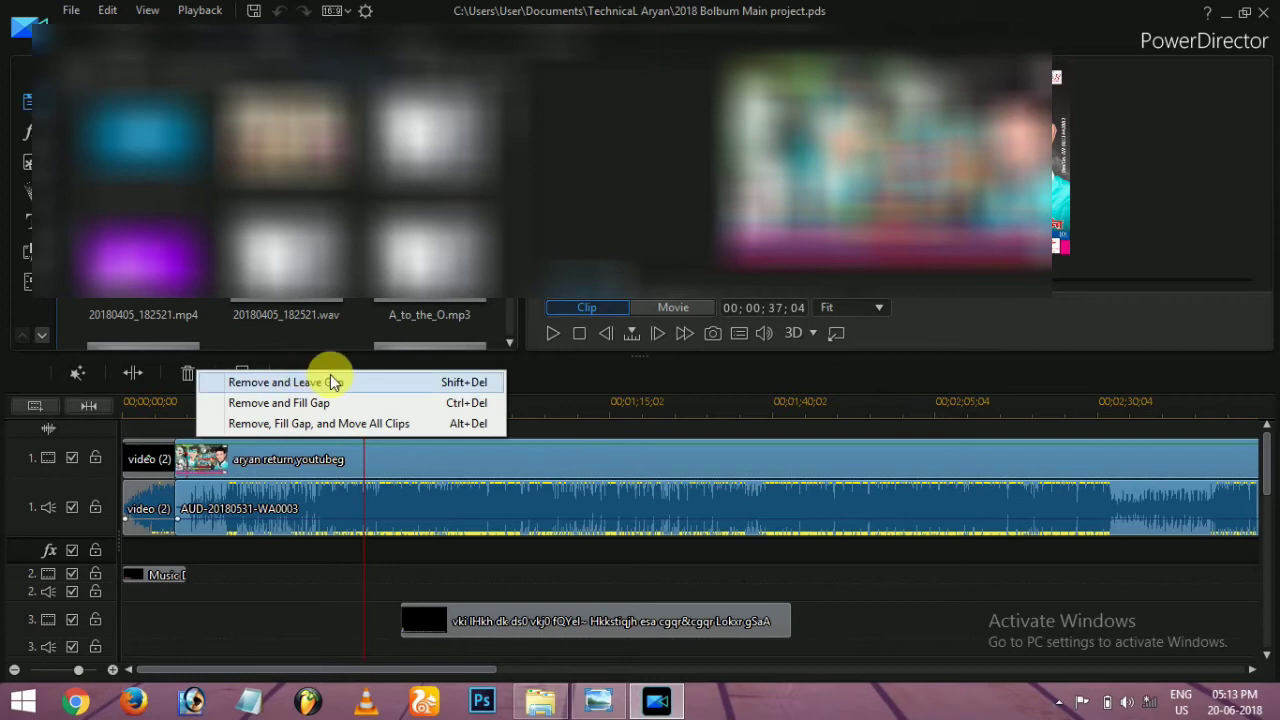
{"action": "left_click", "coordinate": [331, 381]}
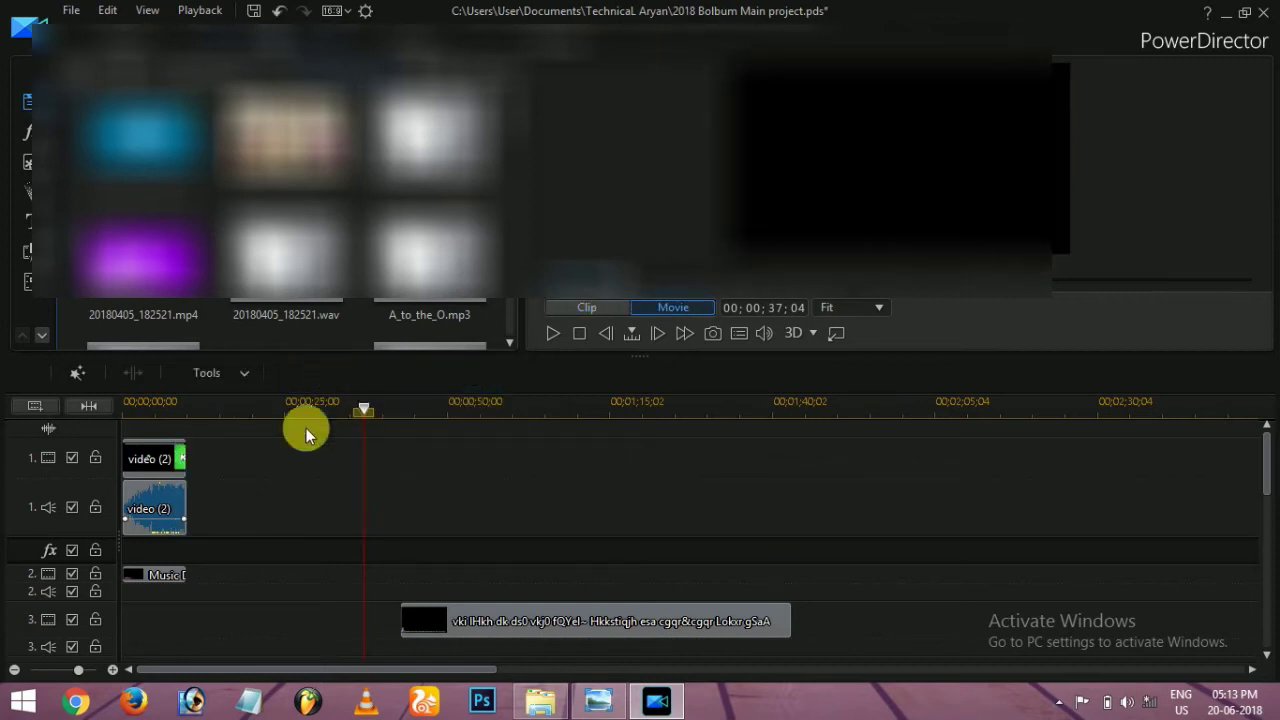
{"action": "left_click", "coordinate": [14, 669]}
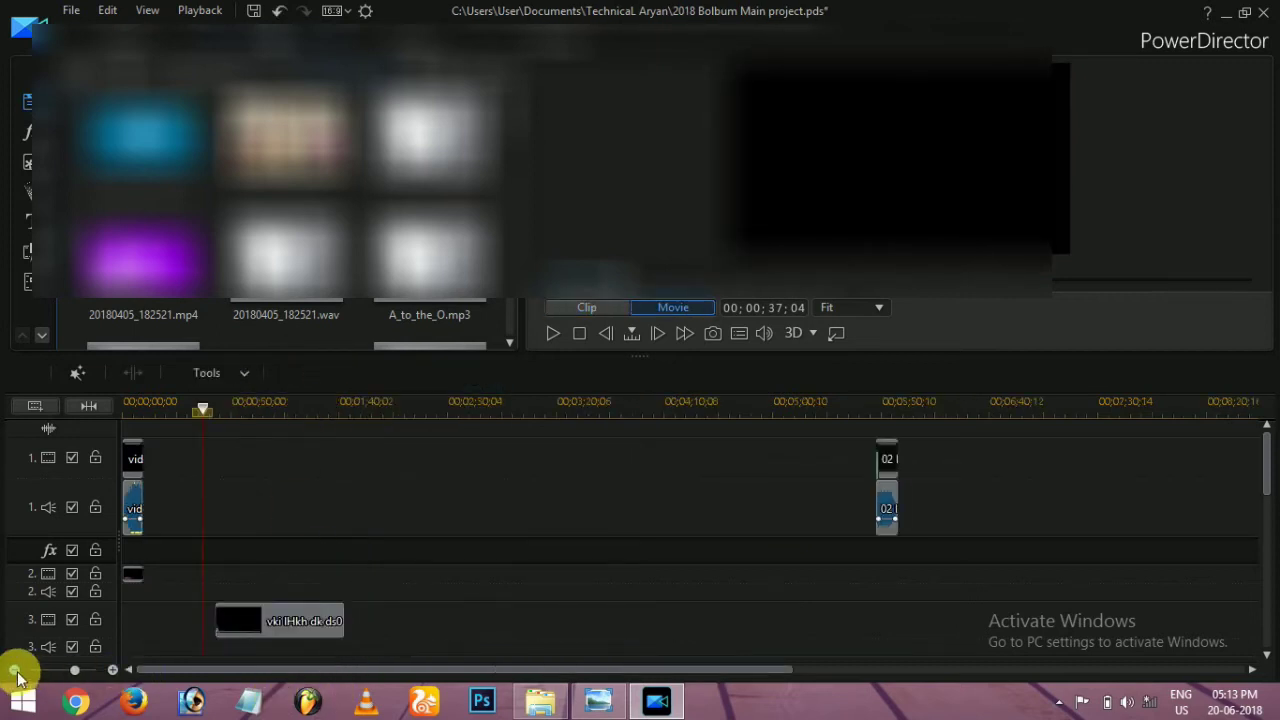
{"action": "left_click_drag", "start_coordinate": [889, 487], "coordinate": [1150, 478]}
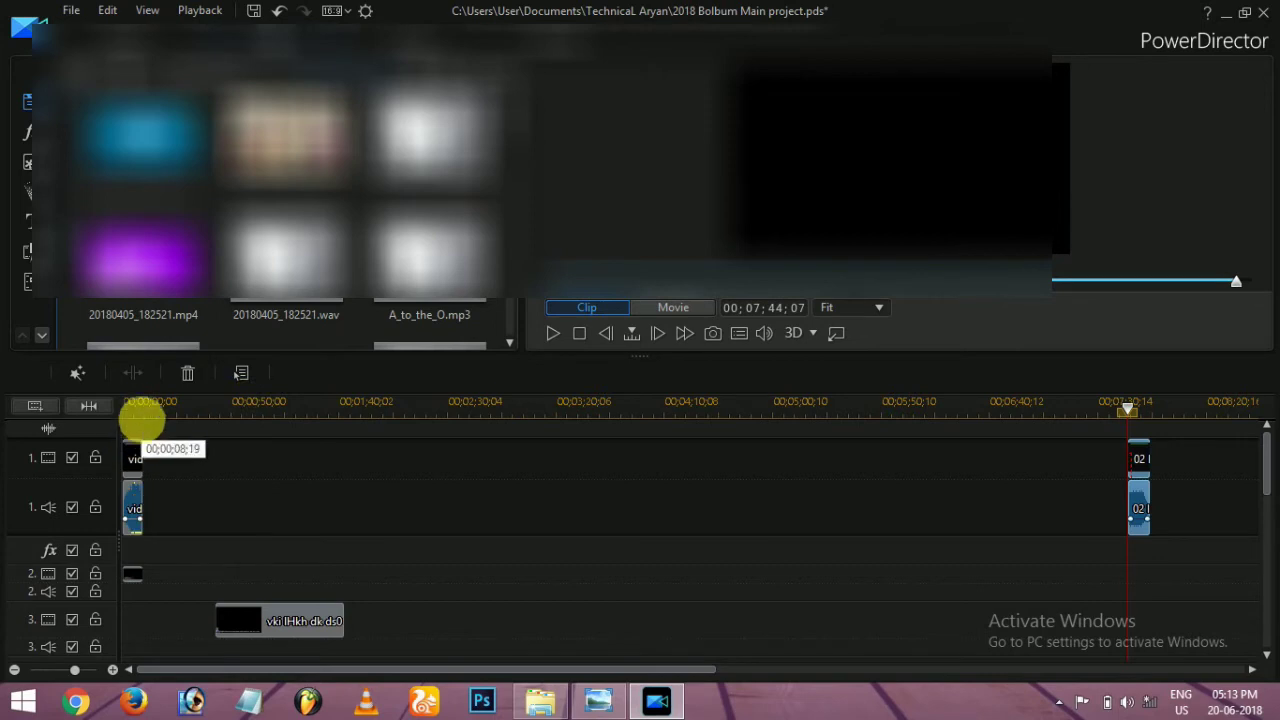
Step: Play the intro from the timeline's start with the timeline enlarged, and pause at about 8 seconds
{"action": "left_click", "coordinate": [130, 404]}
{"action": "key", "text": "space"}
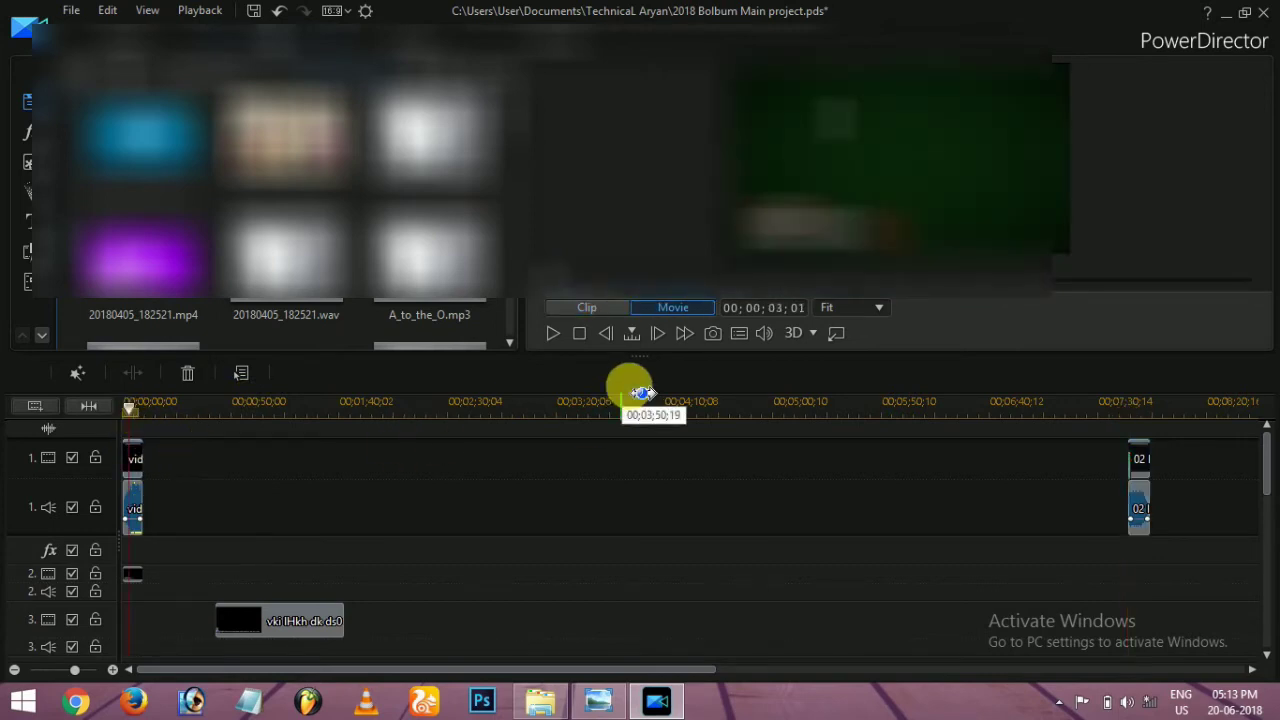
{"action": "left_click", "coordinate": [112, 670]}
{"action": "left_click", "coordinate": [112, 670]}
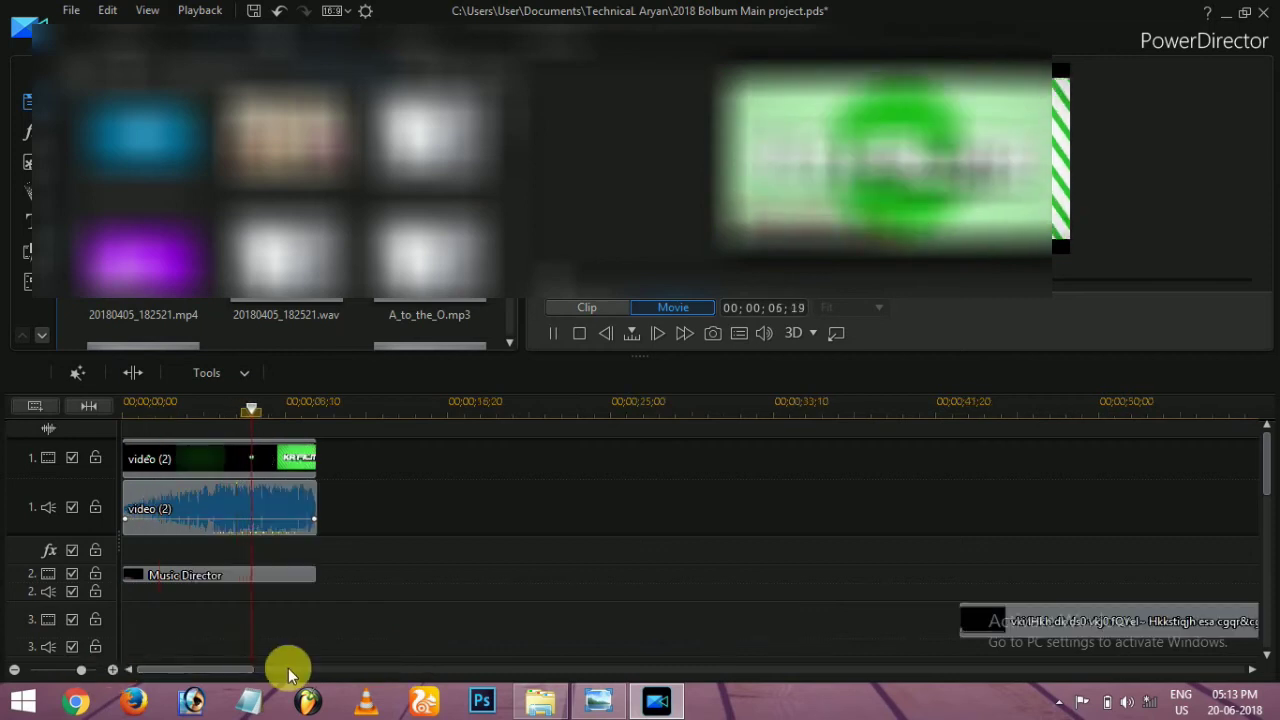
{"action": "key", "text": "space"}
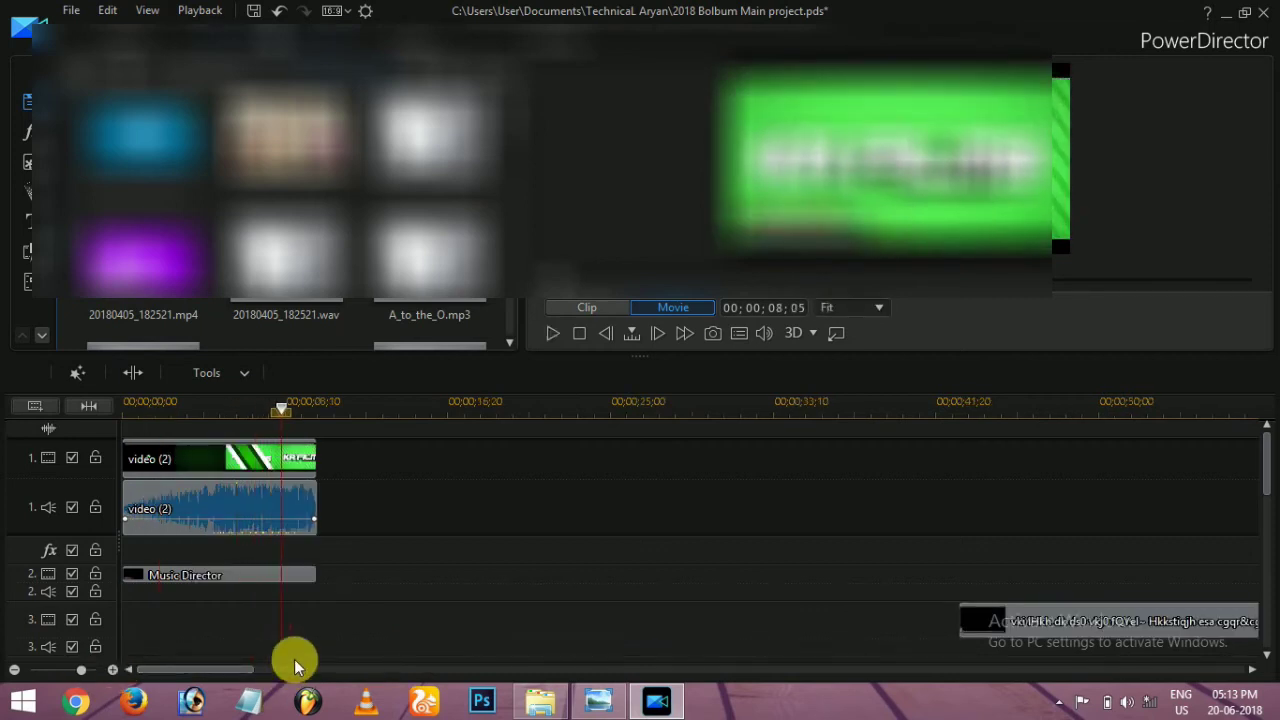
Step: Add the exported banner image from the My AlbuM 2018 folder to track 1, stretch it to about 29 seconds, and butt it against the intro
{"action": "left_click", "coordinate": [1231, 18]}
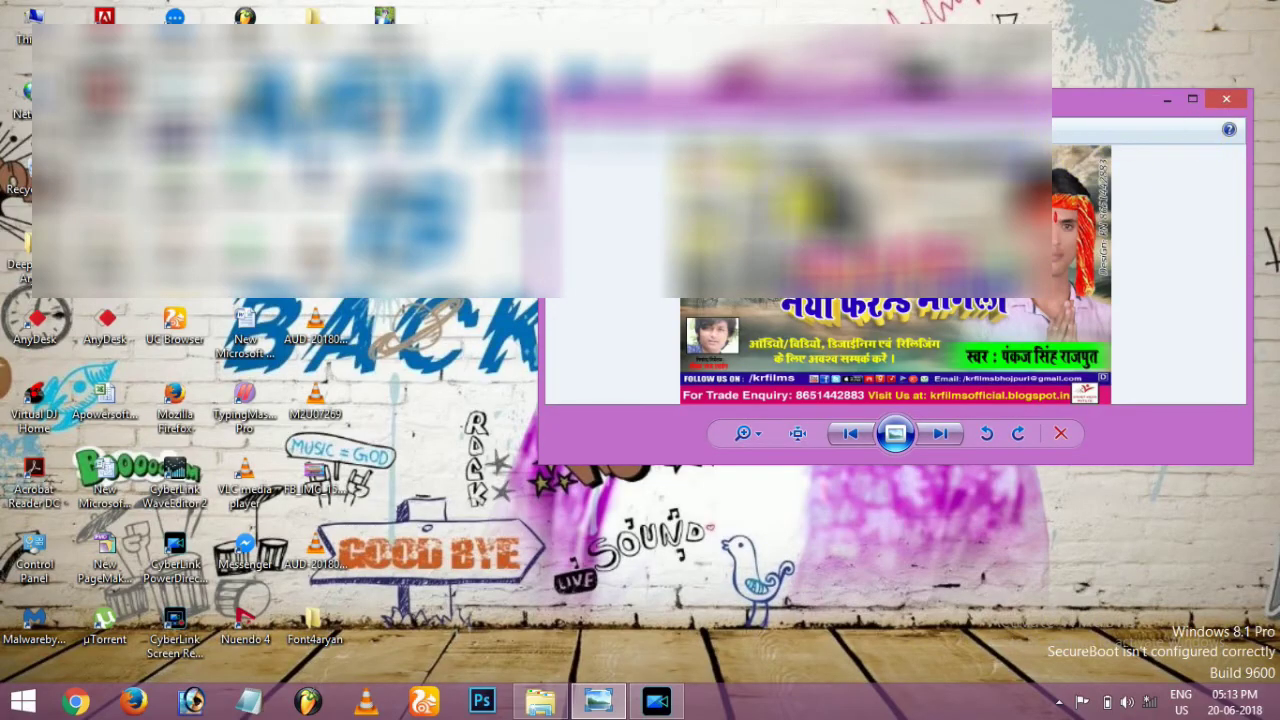
{"action": "left_click", "coordinate": [541, 700]}
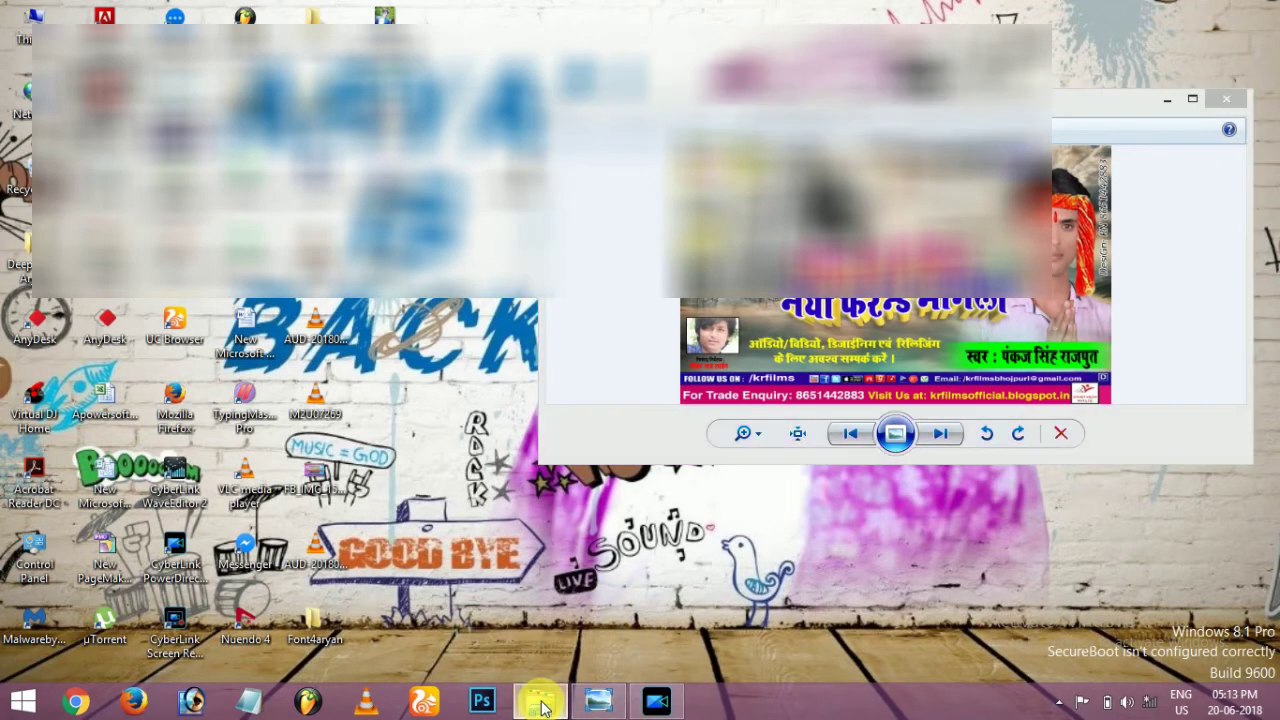
{"action": "left_click_drag", "start_coordinate": [262, 566], "coordinate": [359, 457]}
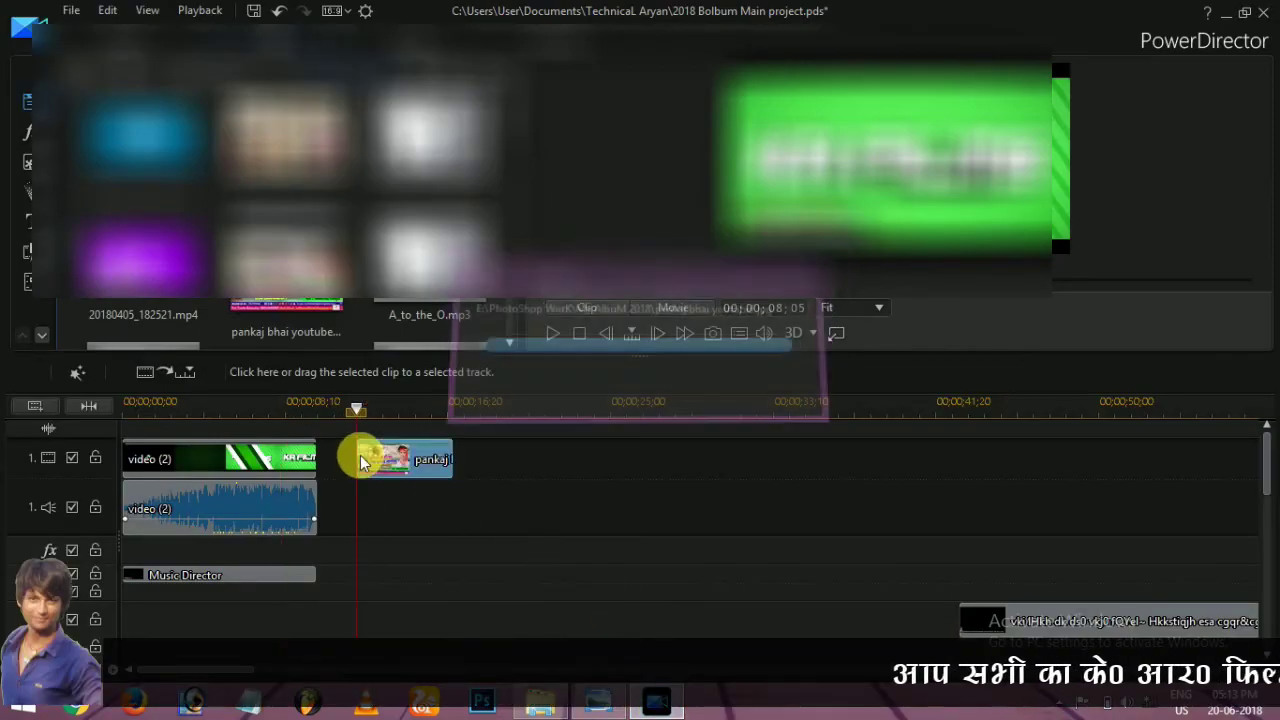
{"action": "left_click_drag", "start_coordinate": [462, 445], "coordinate": [956, 455]}
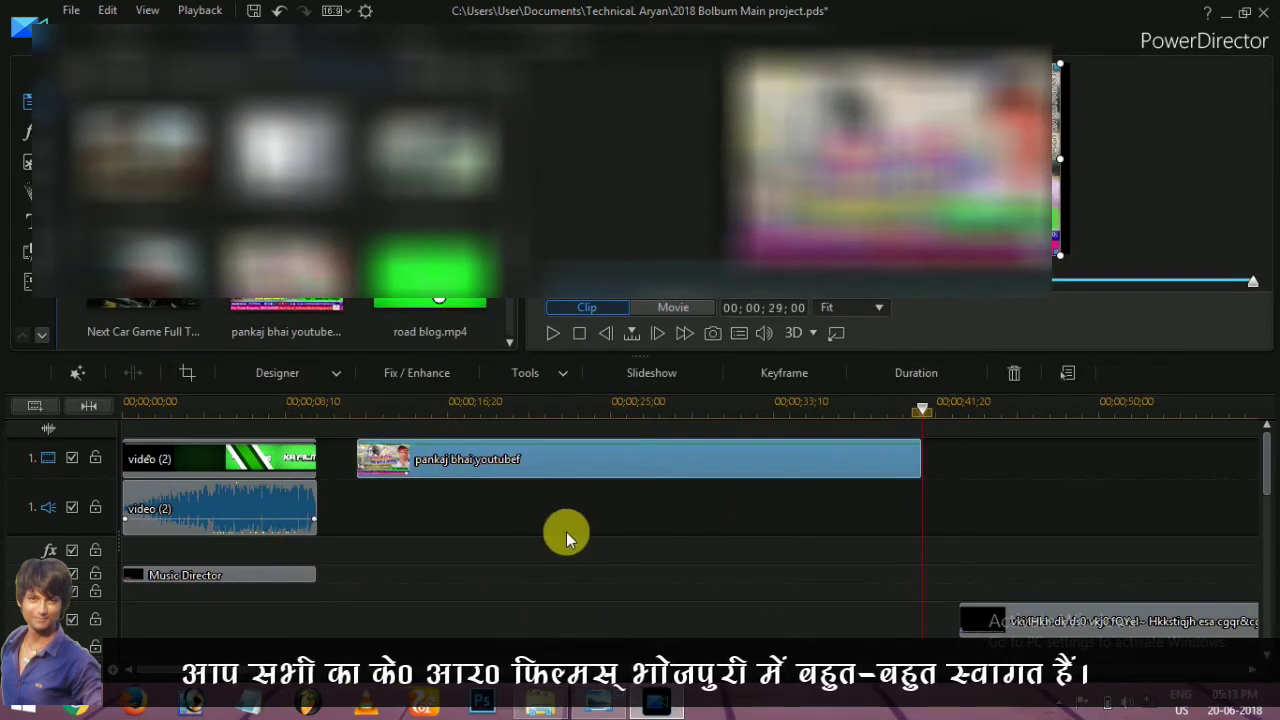
{"action": "left_click_drag", "start_coordinate": [462, 465], "coordinate": [414, 457]}
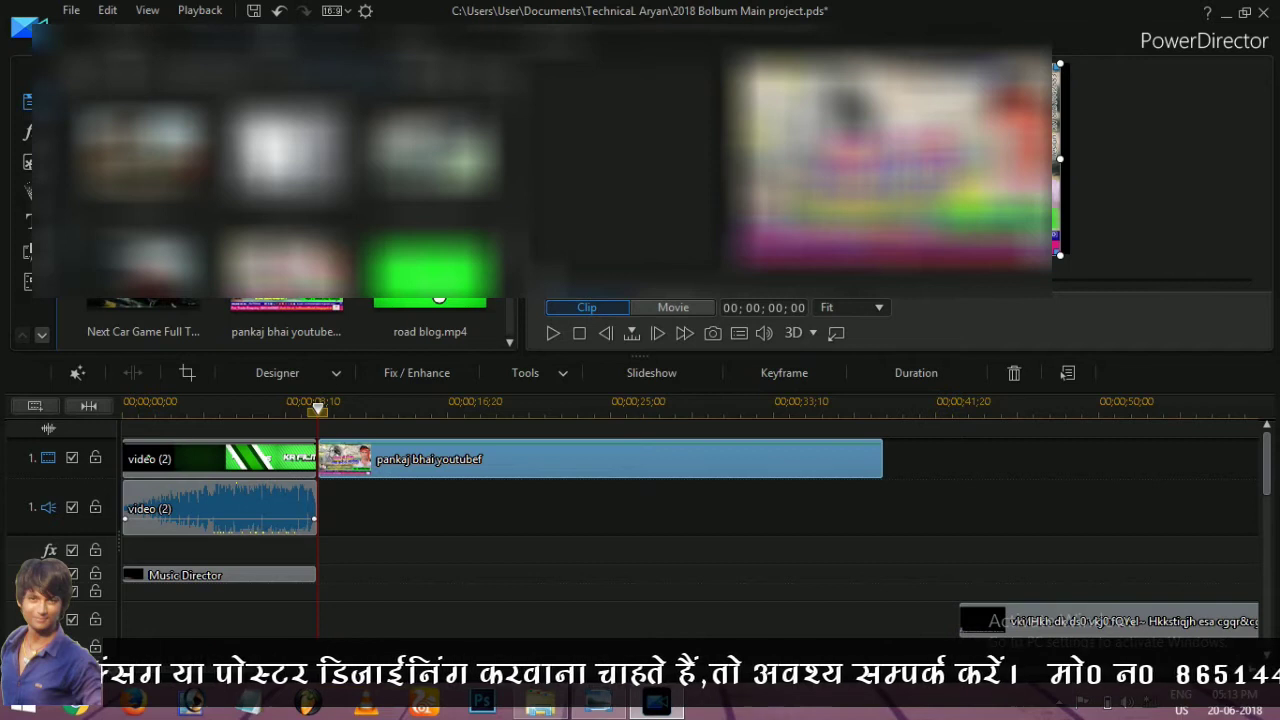
Step: Open the Redmi Note 4 phone storage in File Explorer and delete its first four folders, down through .hiidosdk
{"action": "left_click", "coordinate": [1225, 12]}
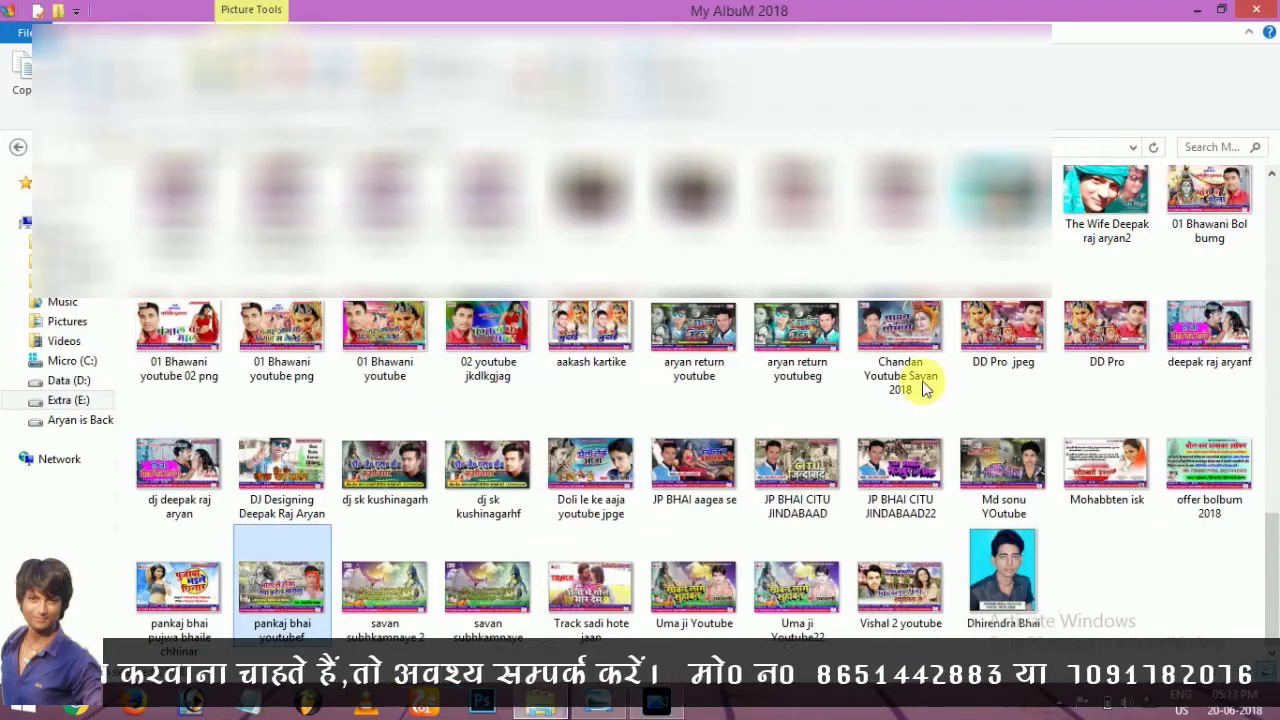
{"action": "left_click", "coordinate": [1198, 10]}
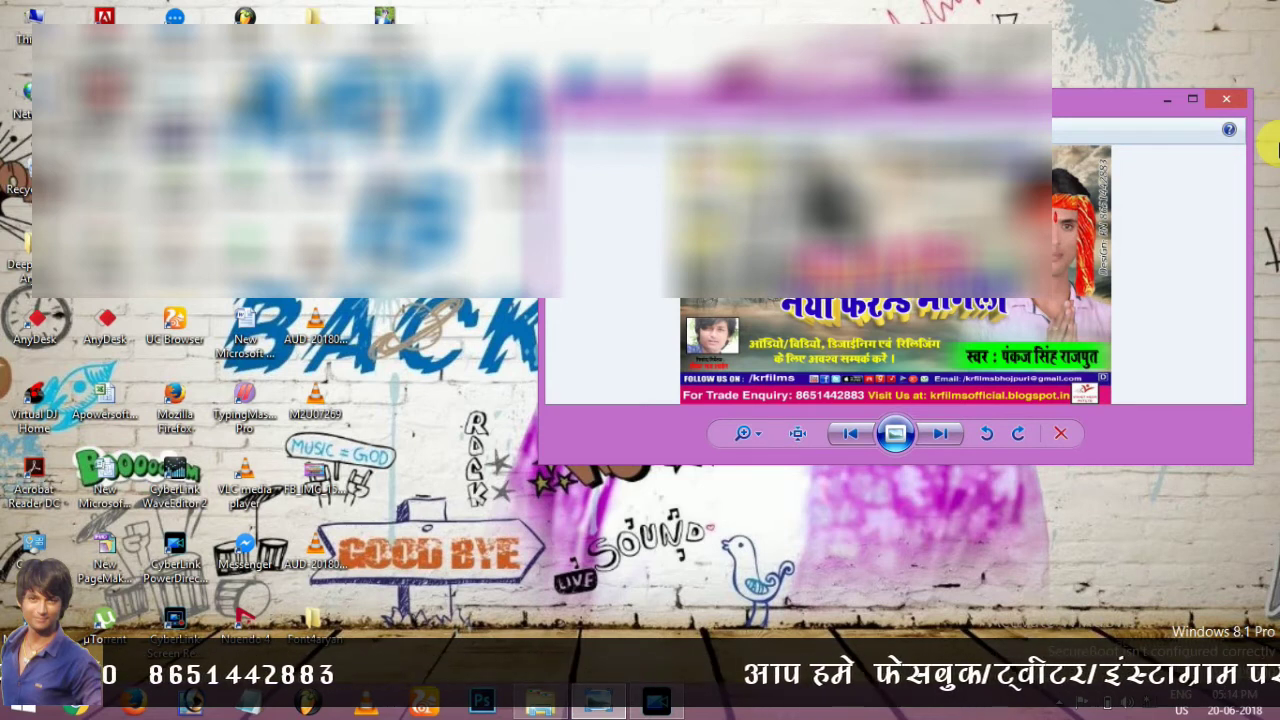
{"action": "key", "text": "super+e"}
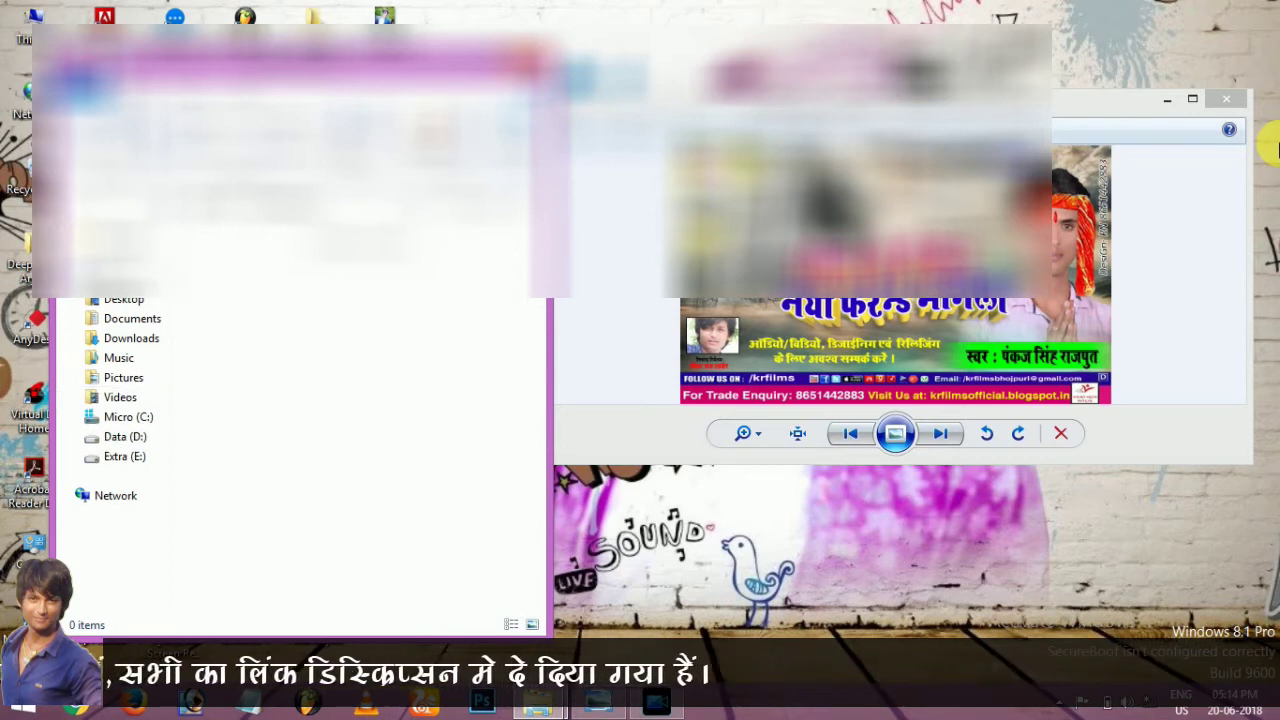
{"action": "right_click", "coordinate": [330, 357]}
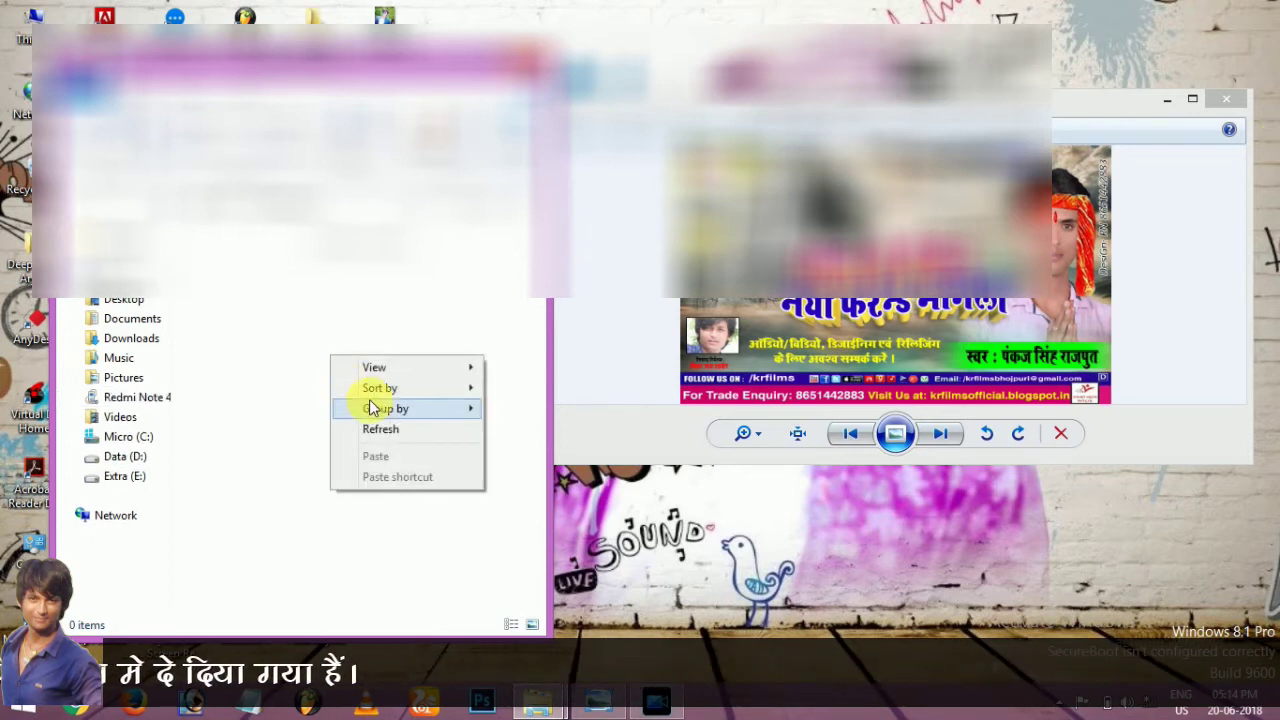
{"action": "left_click", "coordinate": [376, 428]}
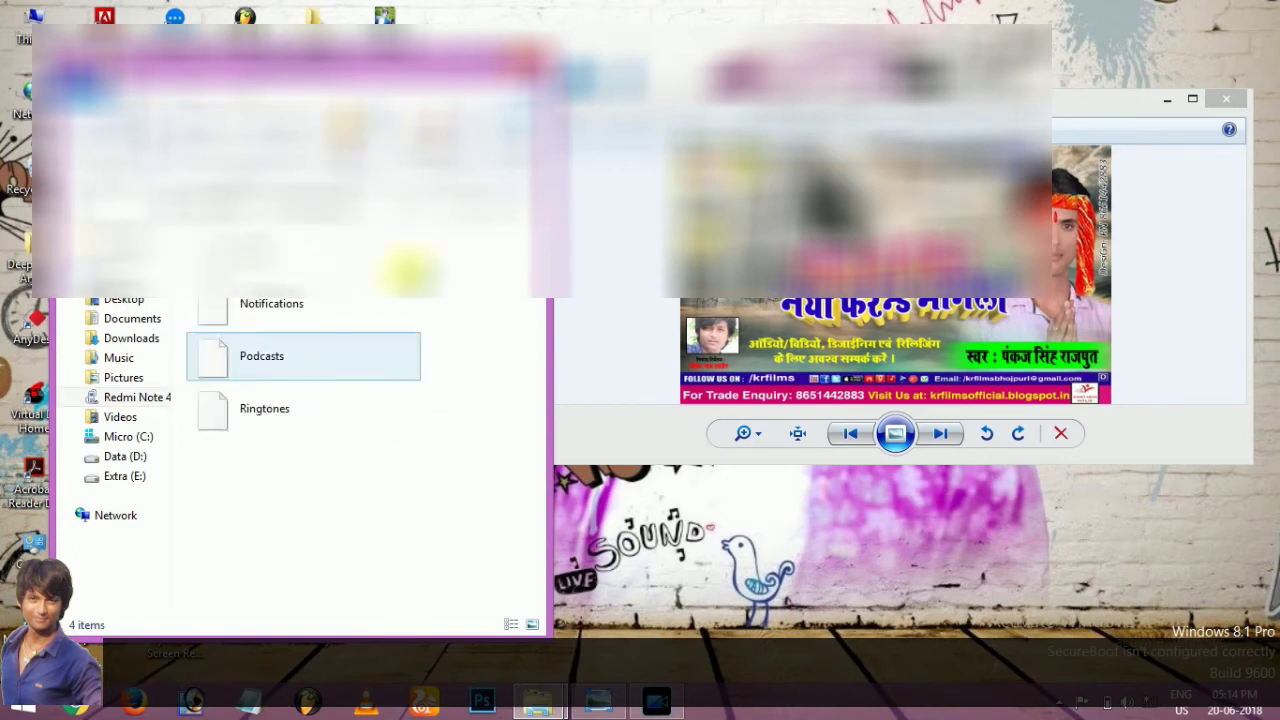
{"action": "left_click", "coordinate": [372, 254]}
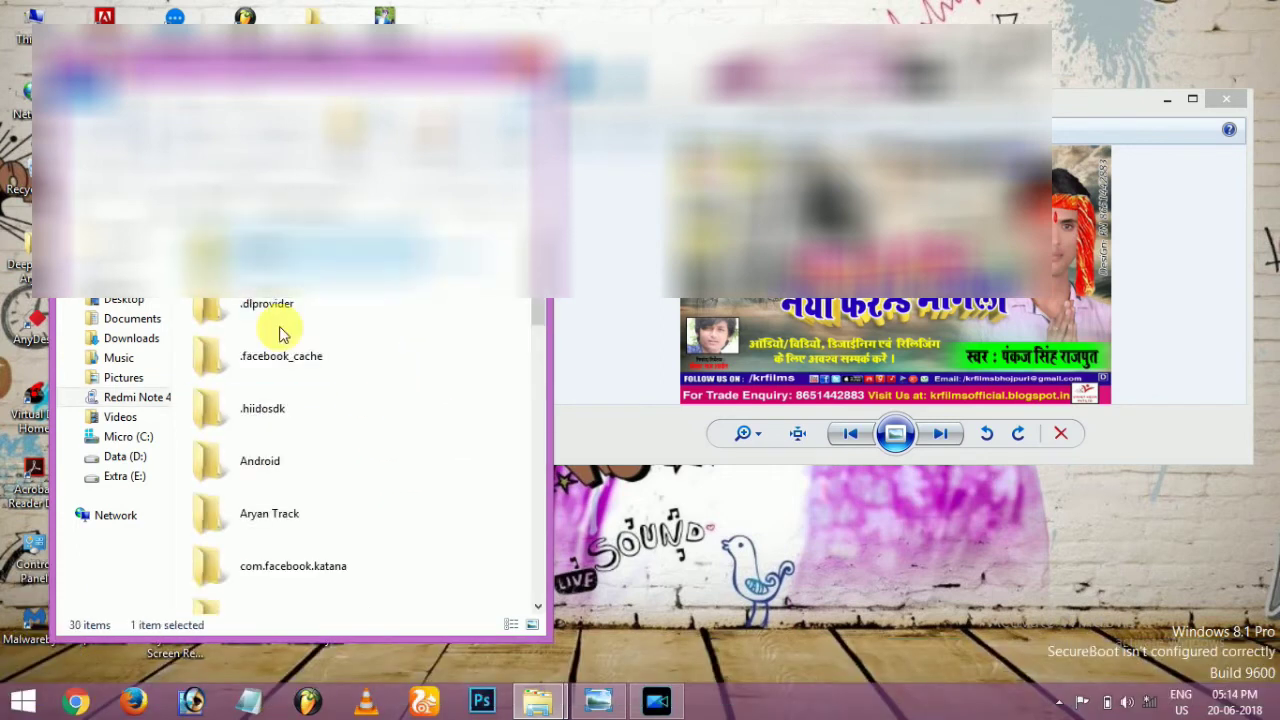
{"action": "left_click_drag", "start_coordinate": [420, 255], "coordinate": [236, 424]}
{"action": "right_click", "coordinate": [236, 424]}
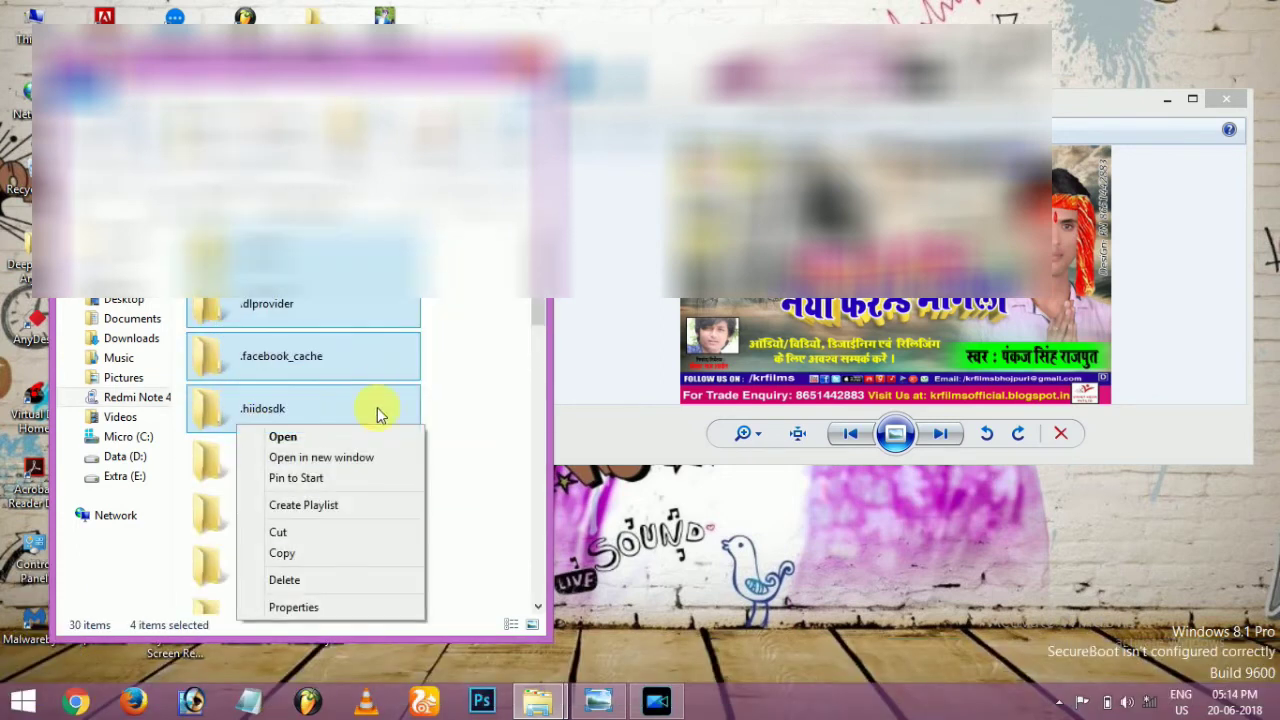
{"action": "left_click", "coordinate": [342, 576]}
{"action": "left_click", "coordinate": [718, 349]}
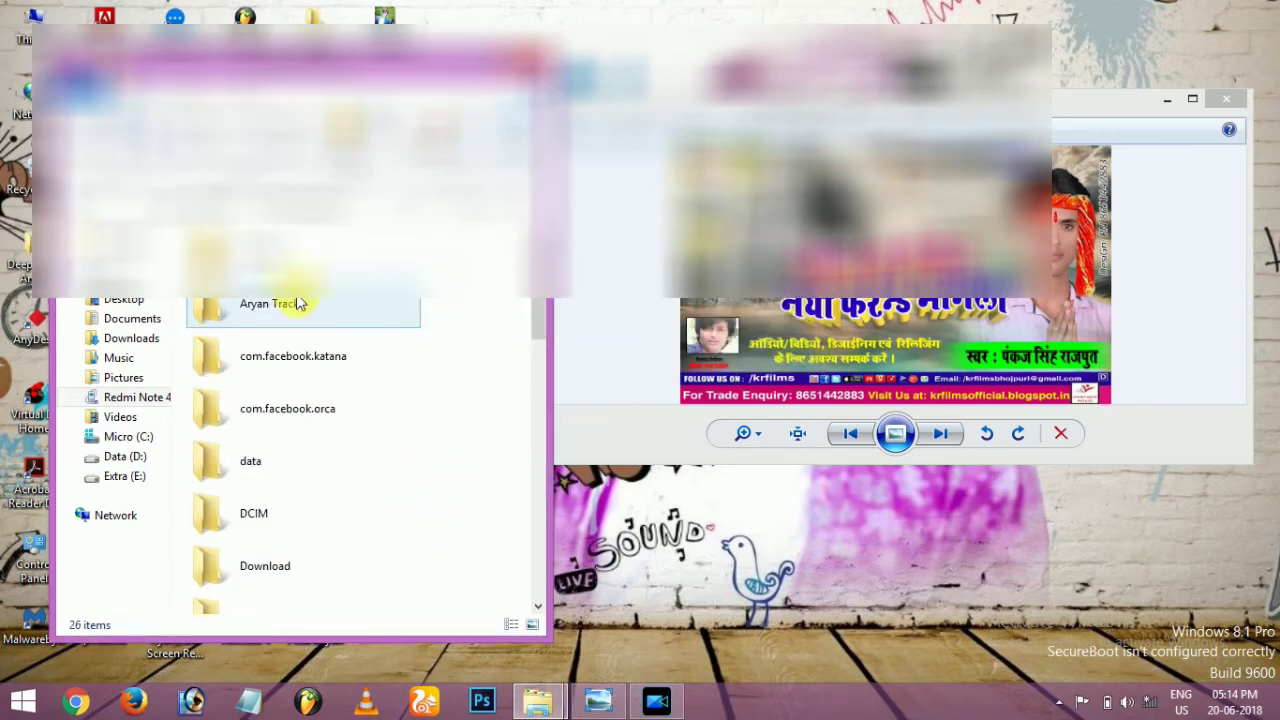
Step: Open the WhatsApp Audio folder in the phone's WhatsApp media, after a brief look into another media folder
{"action": "left_click", "coordinate": [270, 258]}
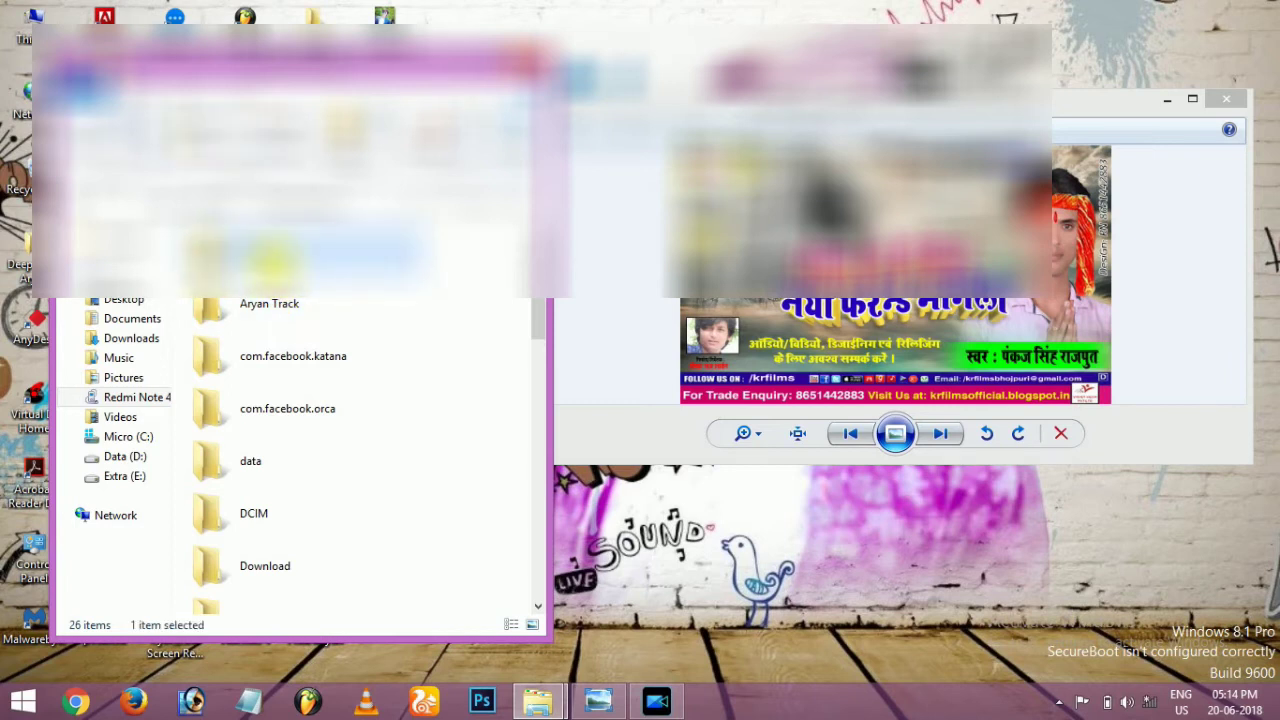
{"action": "key", "text": "w"}
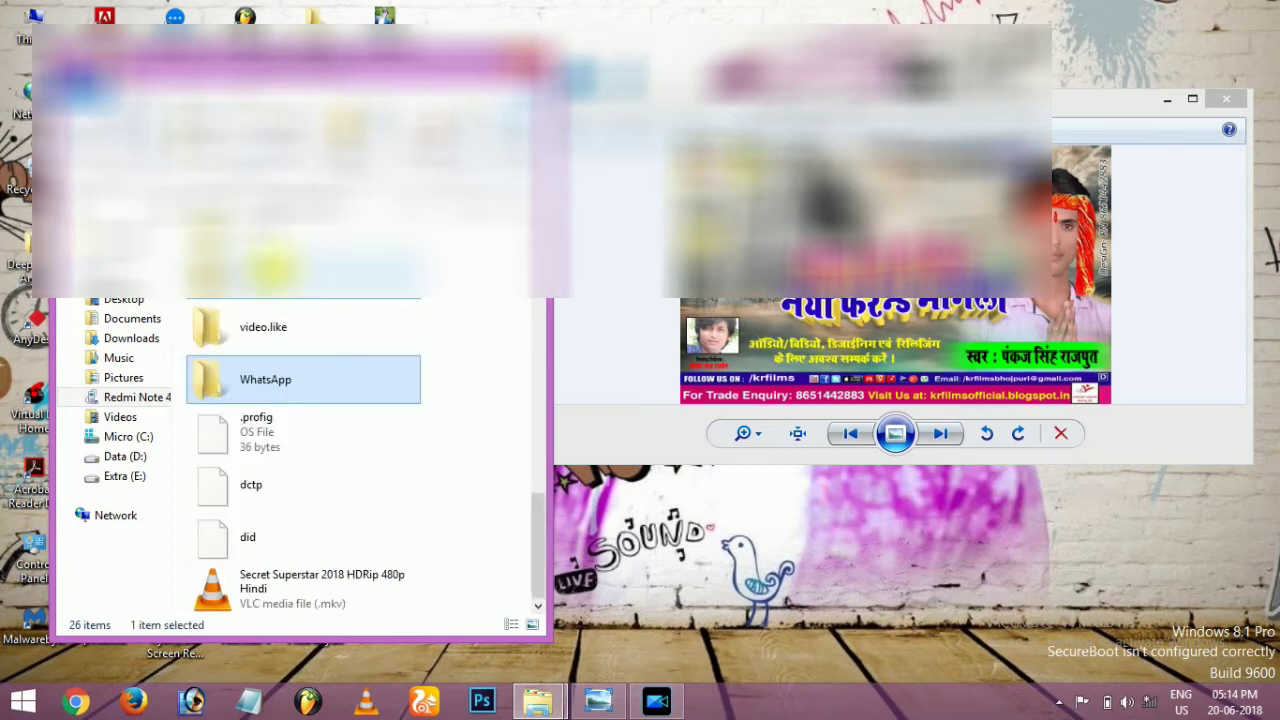
{"action": "double_click", "coordinate": [305, 390]}
{"action": "double_click", "coordinate": [257, 434]}
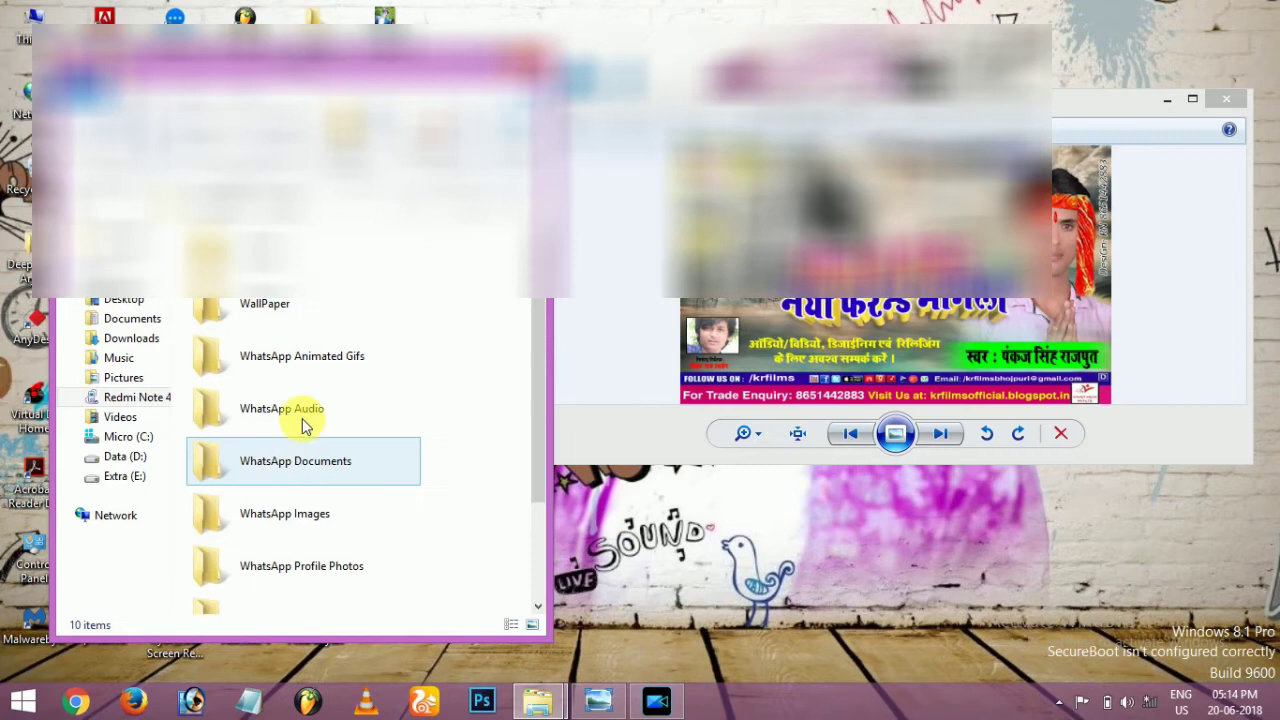
{"action": "left_click", "coordinate": [332, 513]}
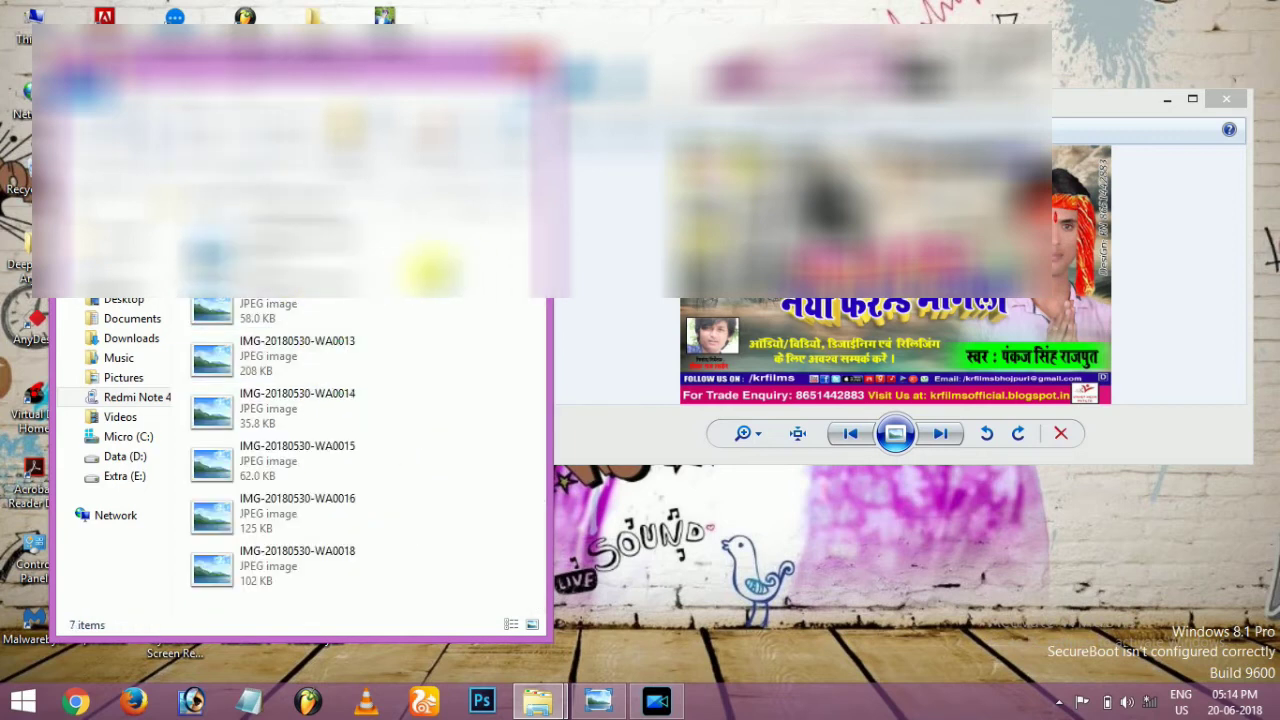
{"action": "left_click", "coordinate": [82, 208]}
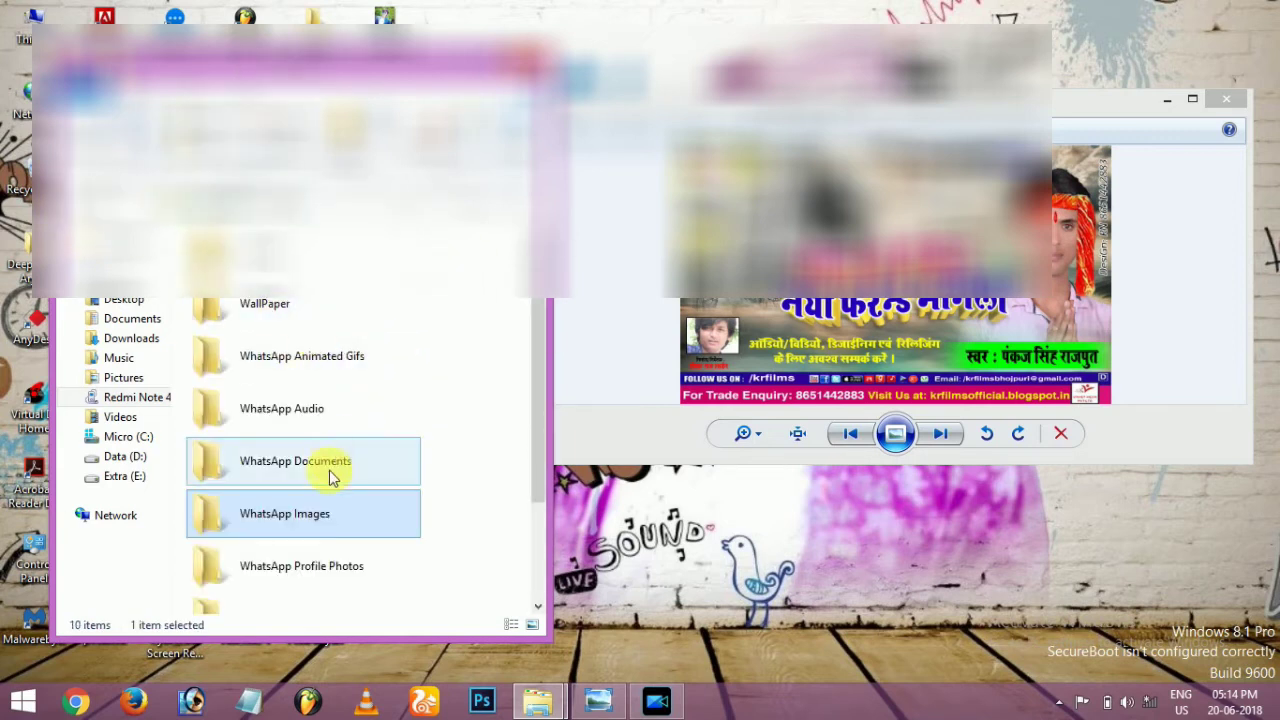
{"action": "double_click", "coordinate": [302, 410]}
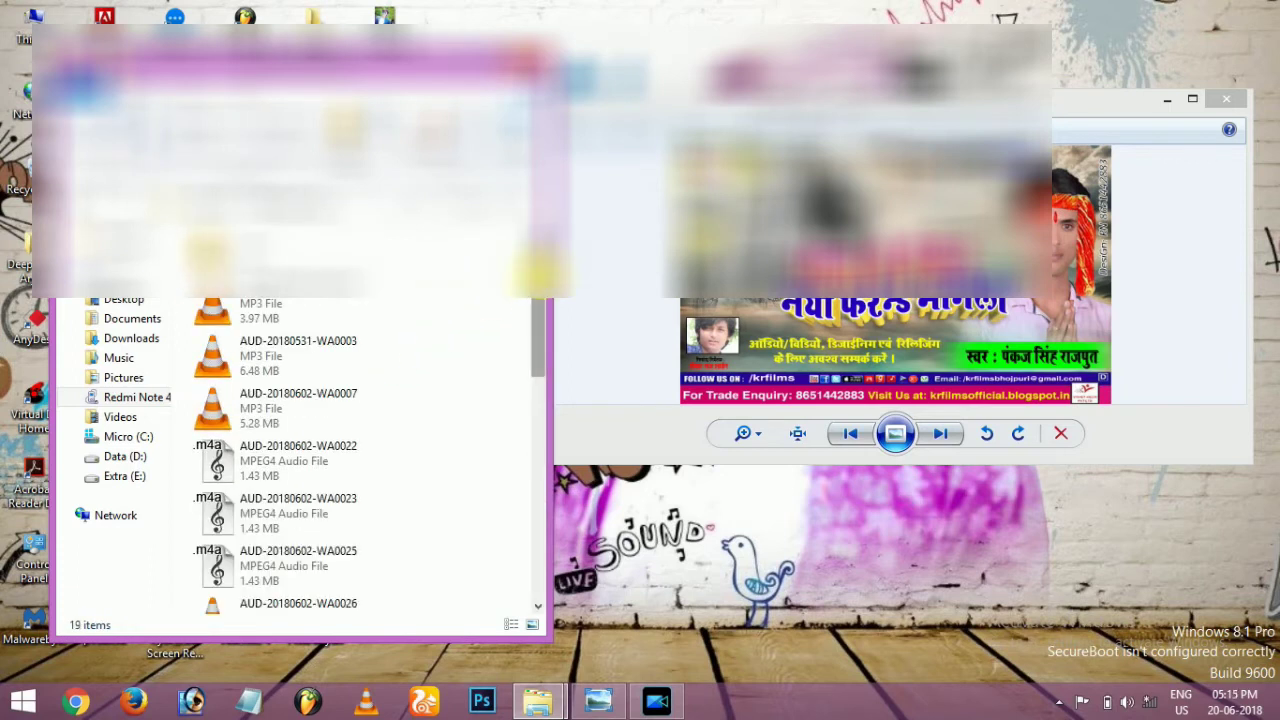
Step: Play AUD-20180617-WA0072 from the WhatsApp Audio folder to check the song, and close the player
{"action": "left_click_drag", "start_coordinate": [536, 283], "coordinate": [536, 506]}
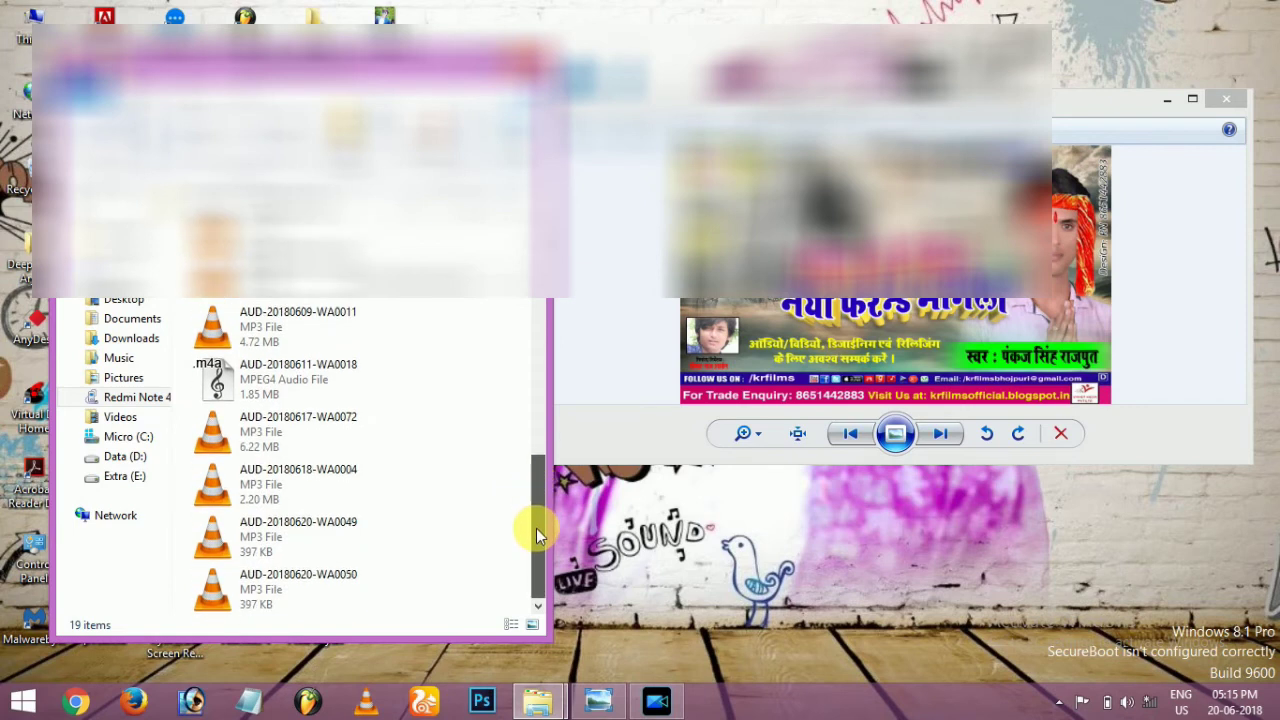
{"action": "double_click", "coordinate": [323, 432]}
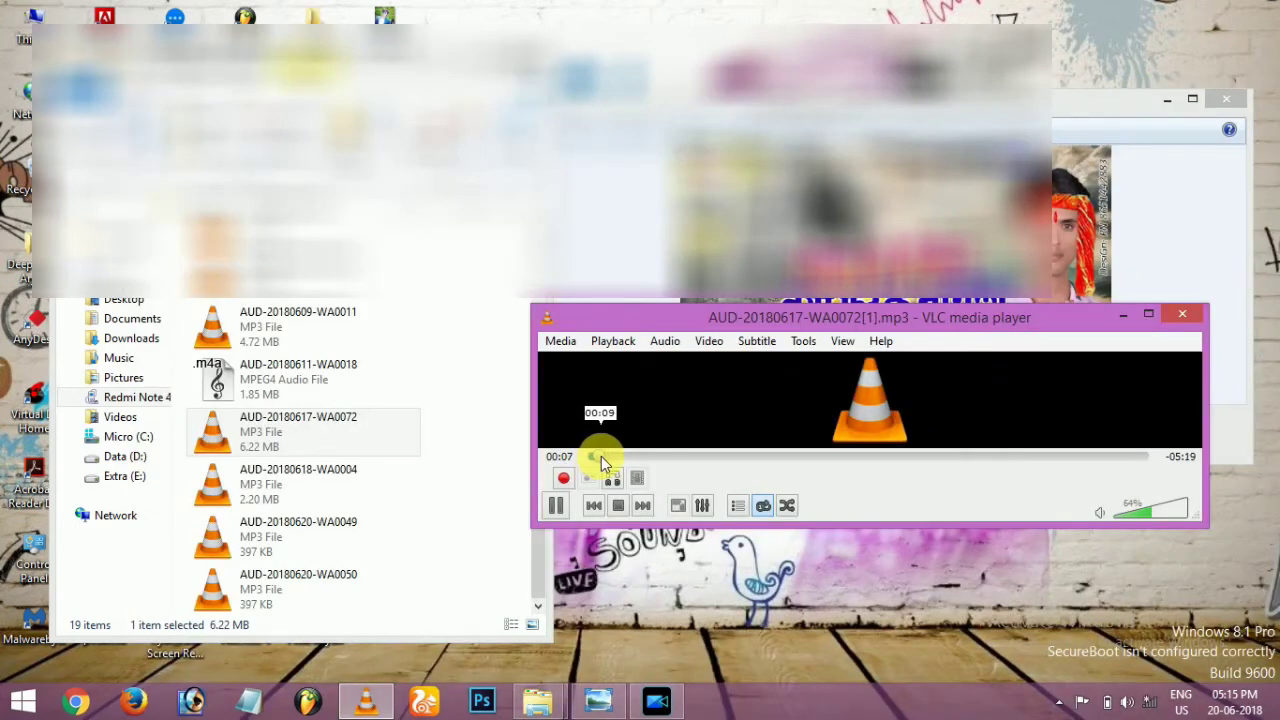
{"action": "left_click", "coordinate": [1180, 316]}
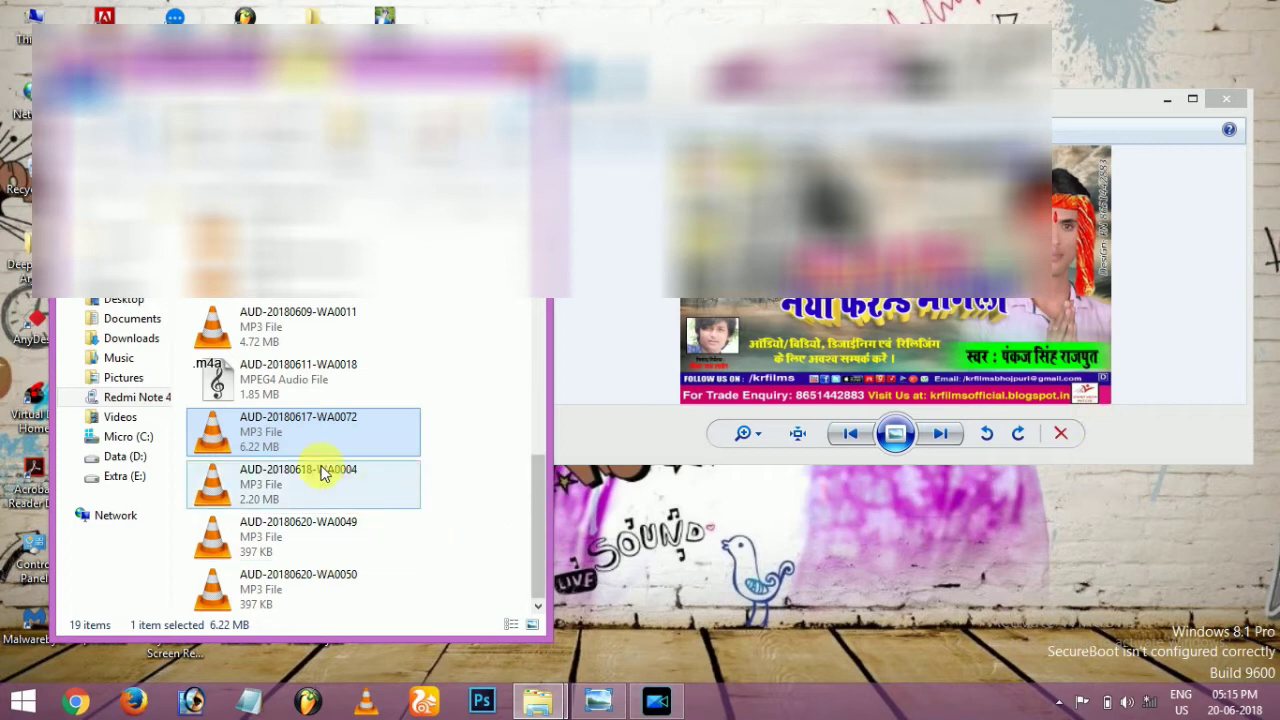
Step: Copy AUD-20180617-WA0072 to the desktop, put the folder window away, and move and shrink the banner's viewer window
{"action": "left_click_drag", "start_coordinate": [309, 420], "coordinate": [877, 555]}
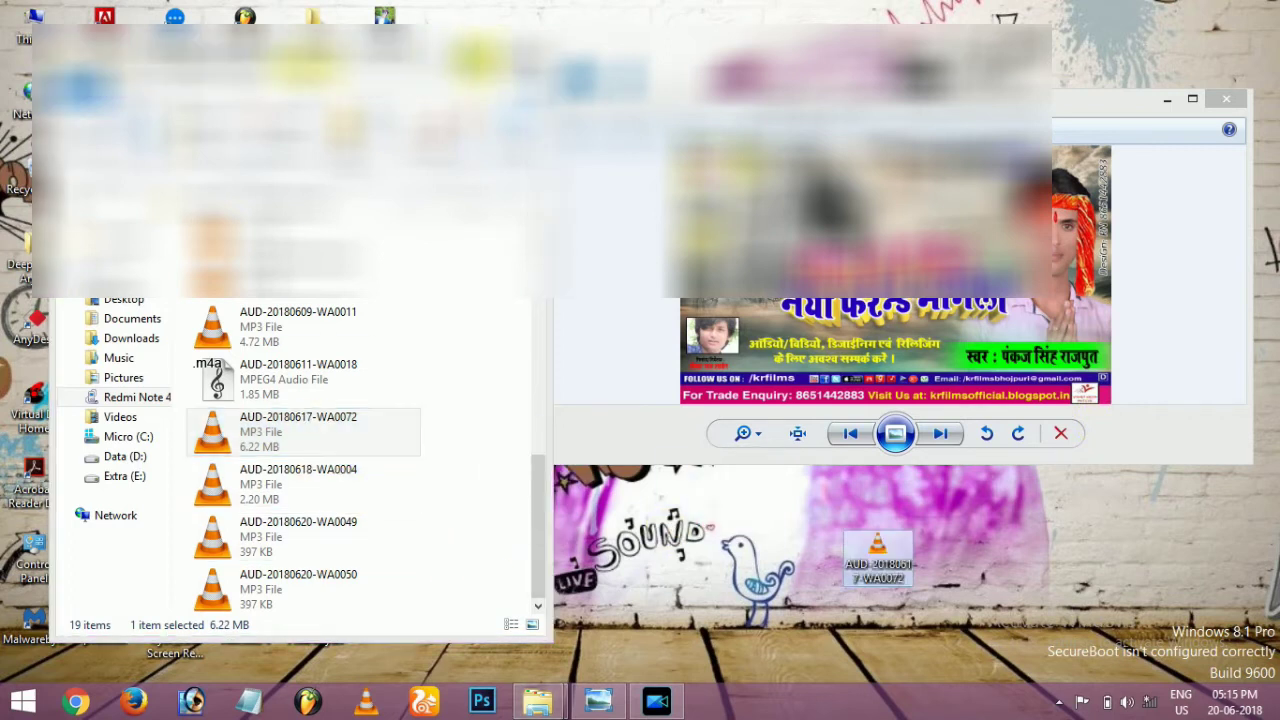
{"action": "left_click", "coordinate": [469, 56]}
{"action": "left_click_drag", "start_coordinate": [728, 102], "coordinate": [350, 74]}
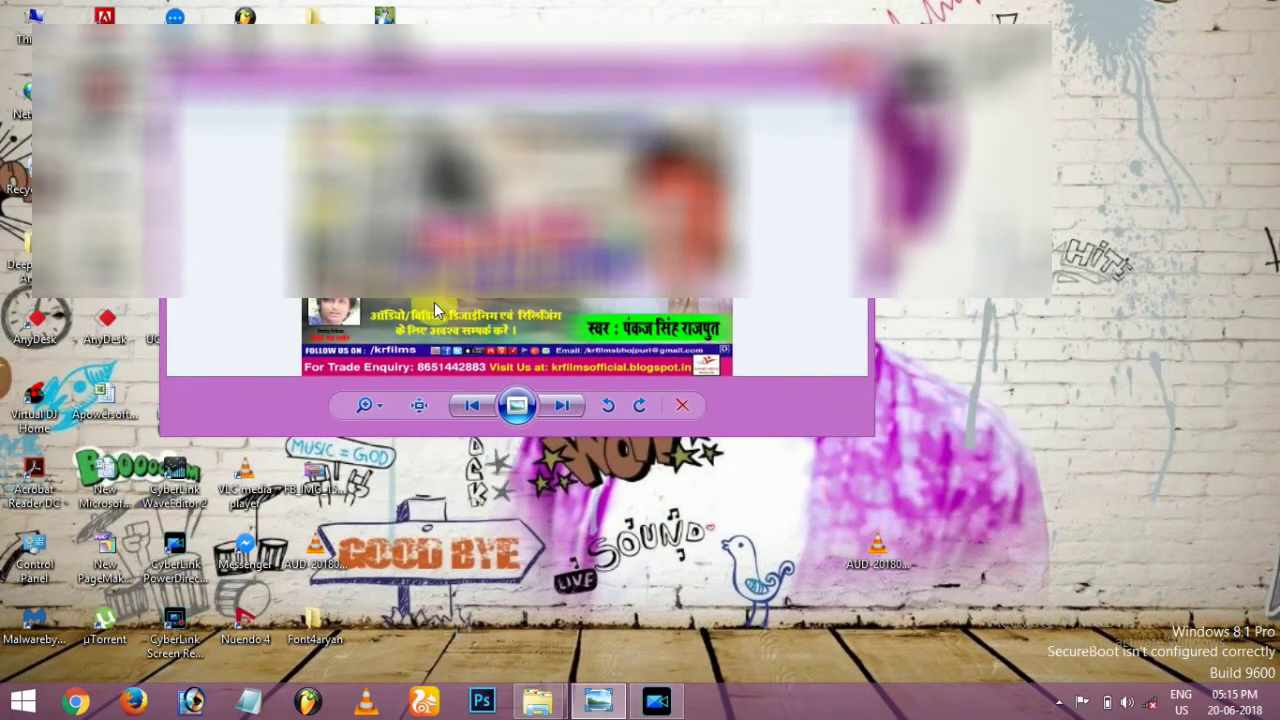
{"action": "left_click_drag", "start_coordinate": [176, 441], "coordinate": [487, 408]}
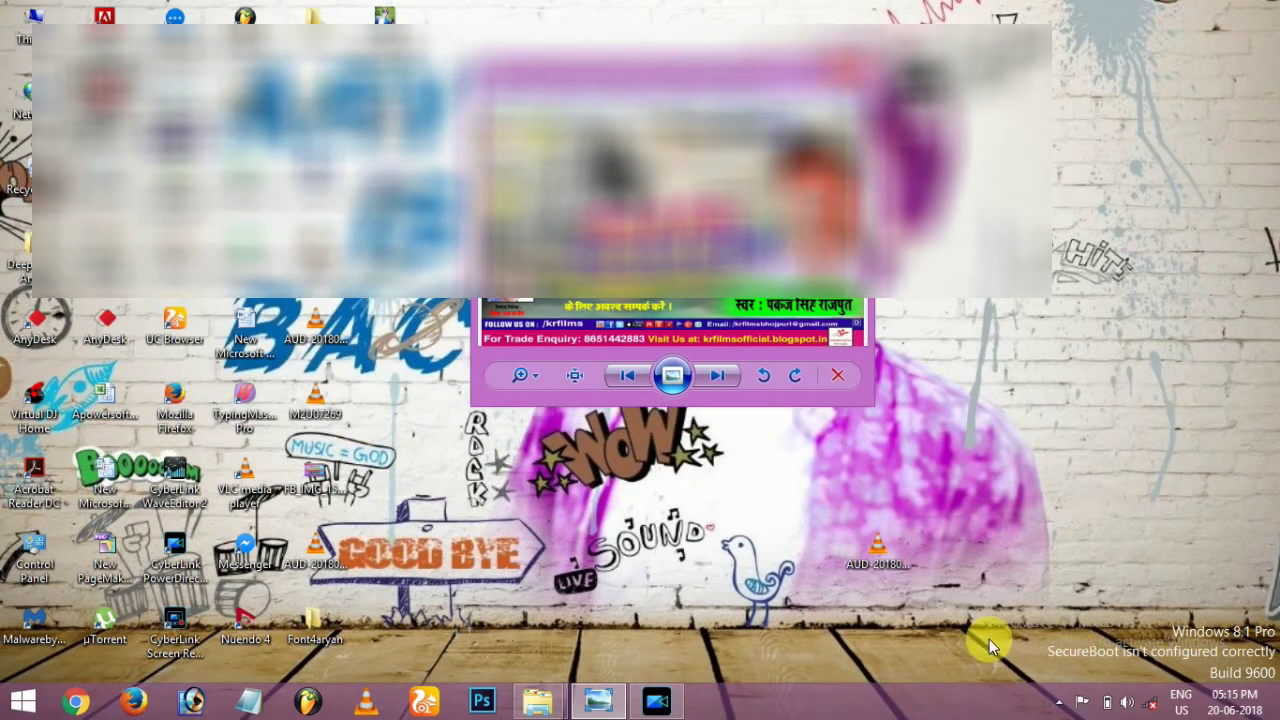
Step: Play the desktop copy of AUD-20180617-WA0072 to verify it, and close the player
{"action": "left_click", "coordinate": [868, 545]}
{"action": "double_click", "coordinate": [870, 546]}
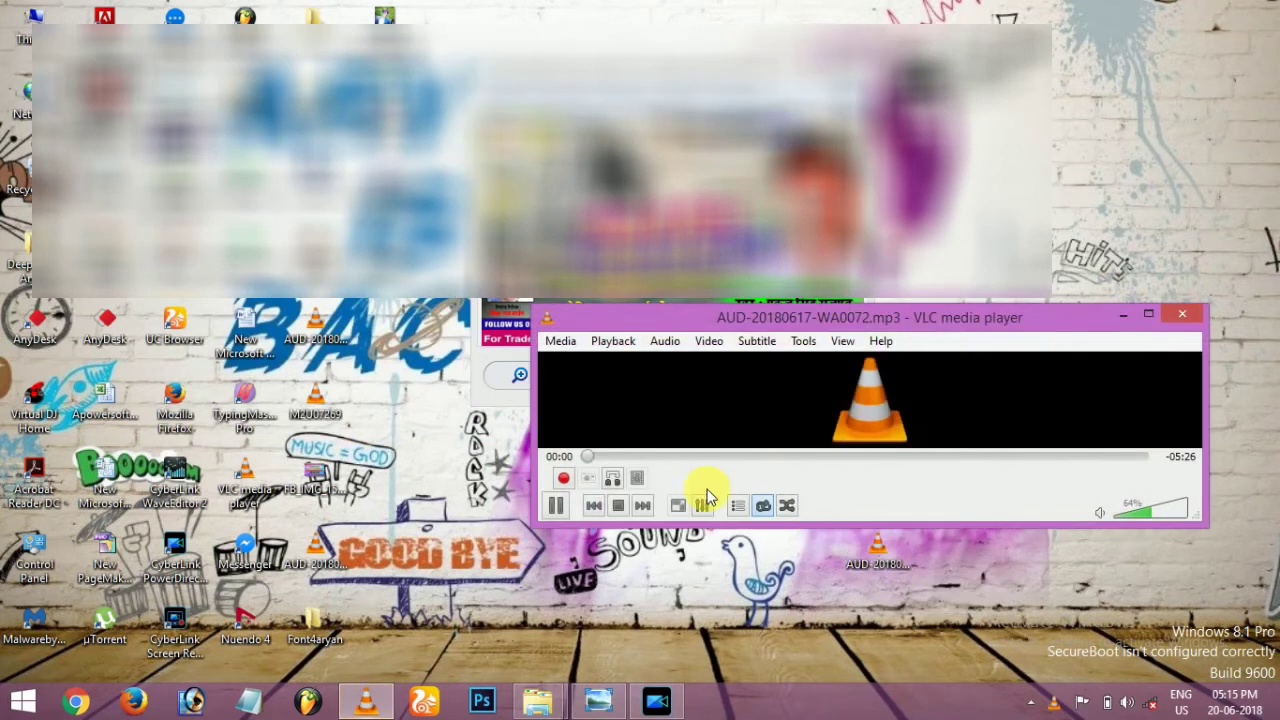
{"action": "left_click", "coordinate": [1182, 314]}
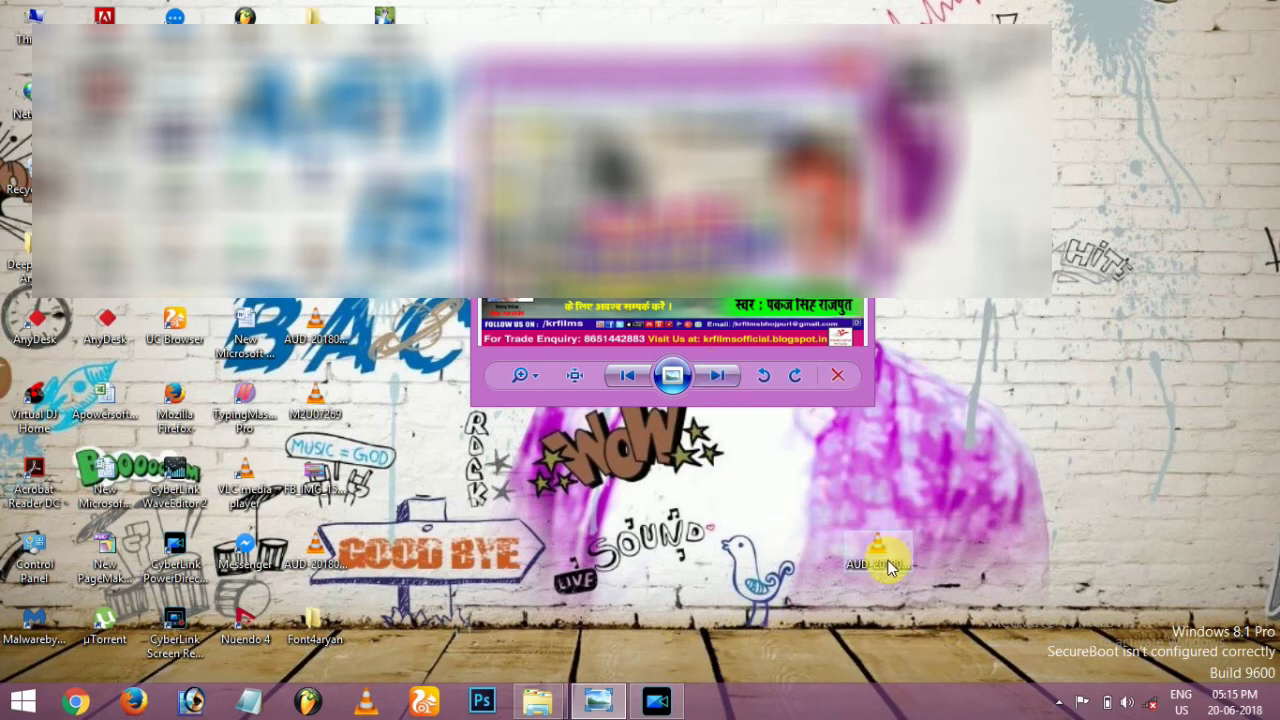
Step: Place the desktop song AUD-20180617-WA0072 on audio track 1 directly after the intro, and stretch the banner clip to the song's end
{"action": "left_click_drag", "start_coordinate": [881, 565], "coordinate": [337, 505]}
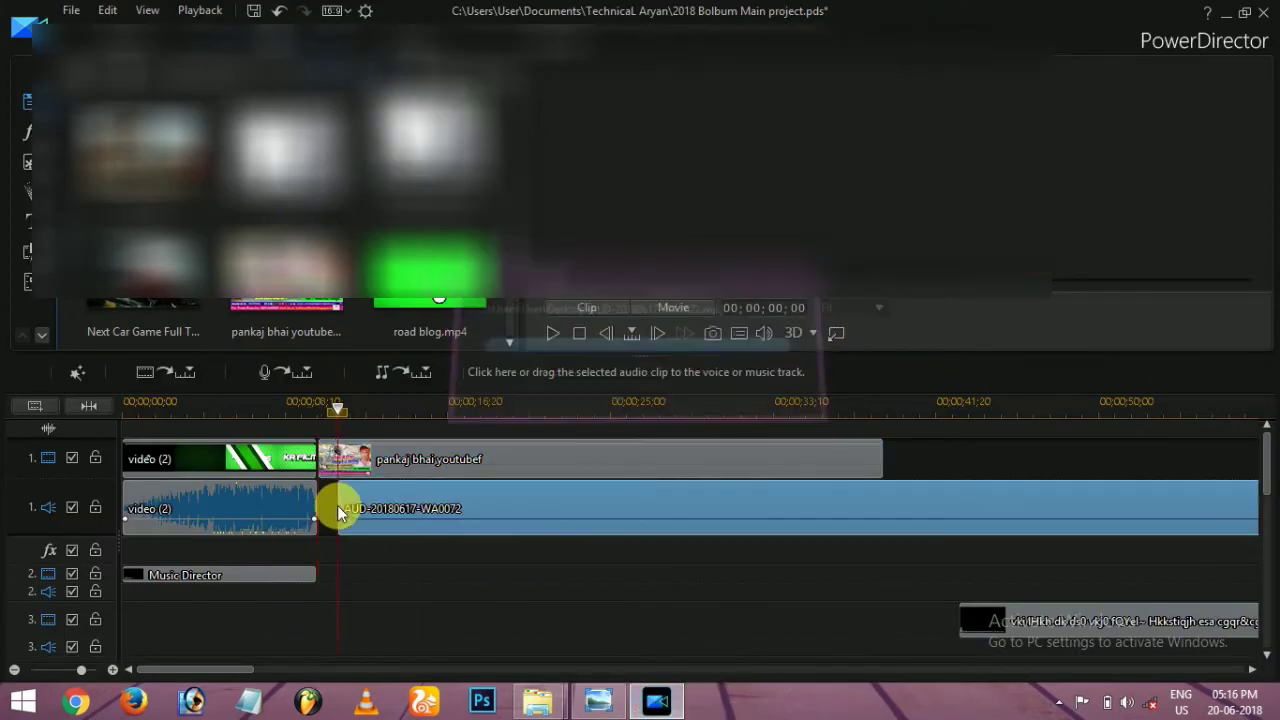
{"action": "left_click_drag", "start_coordinate": [440, 497], "coordinate": [420, 509]}
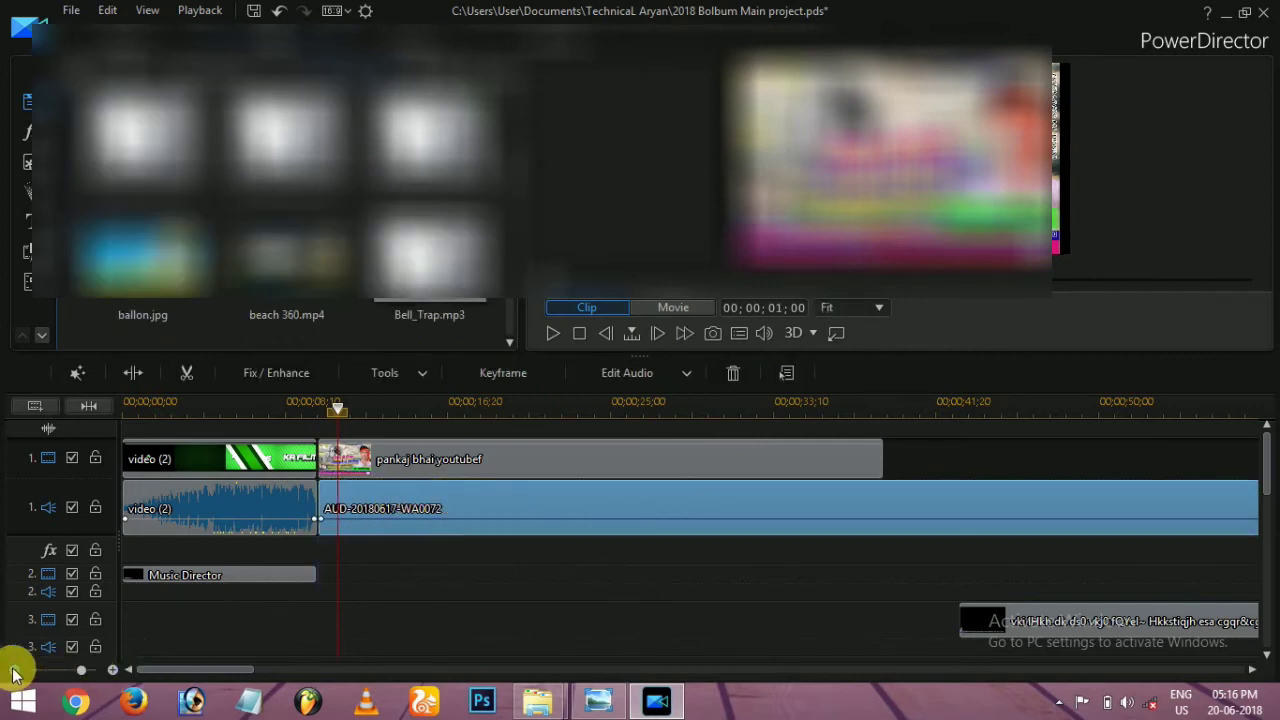
{"action": "left_click", "coordinate": [14, 670]}
{"action": "left_click", "coordinate": [14, 670]}
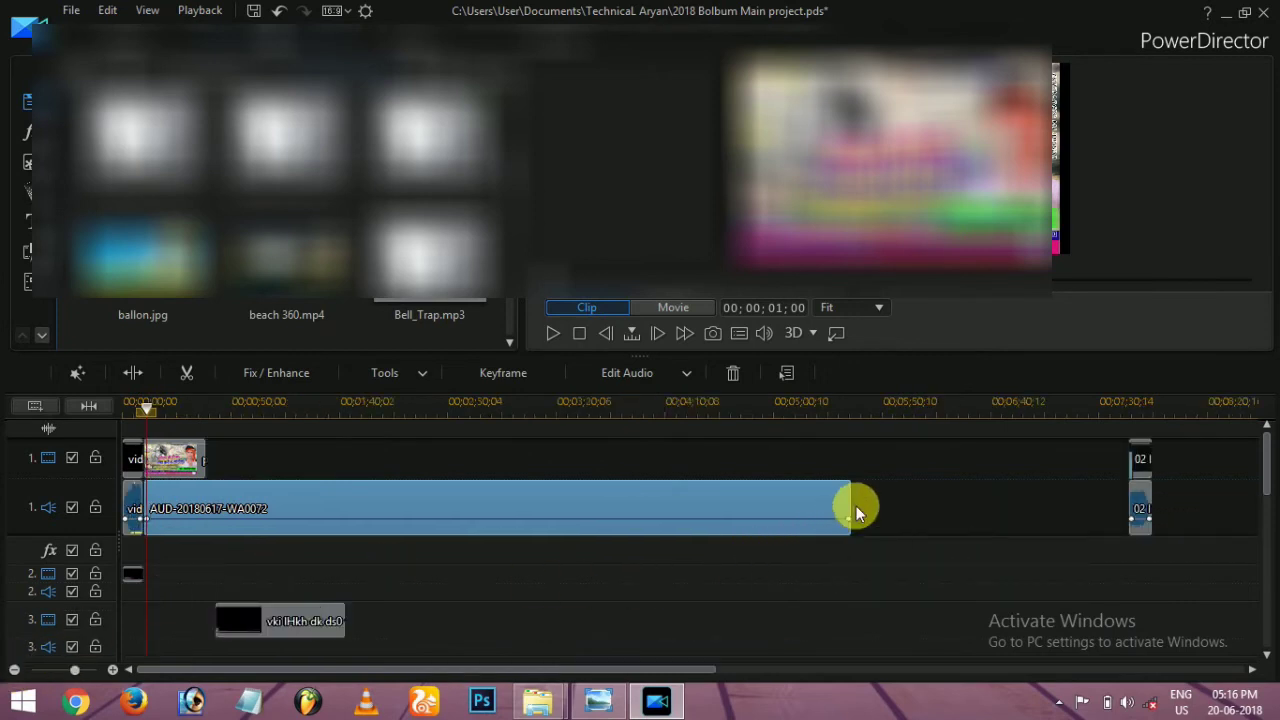
{"action": "left_click", "coordinate": [185, 456]}
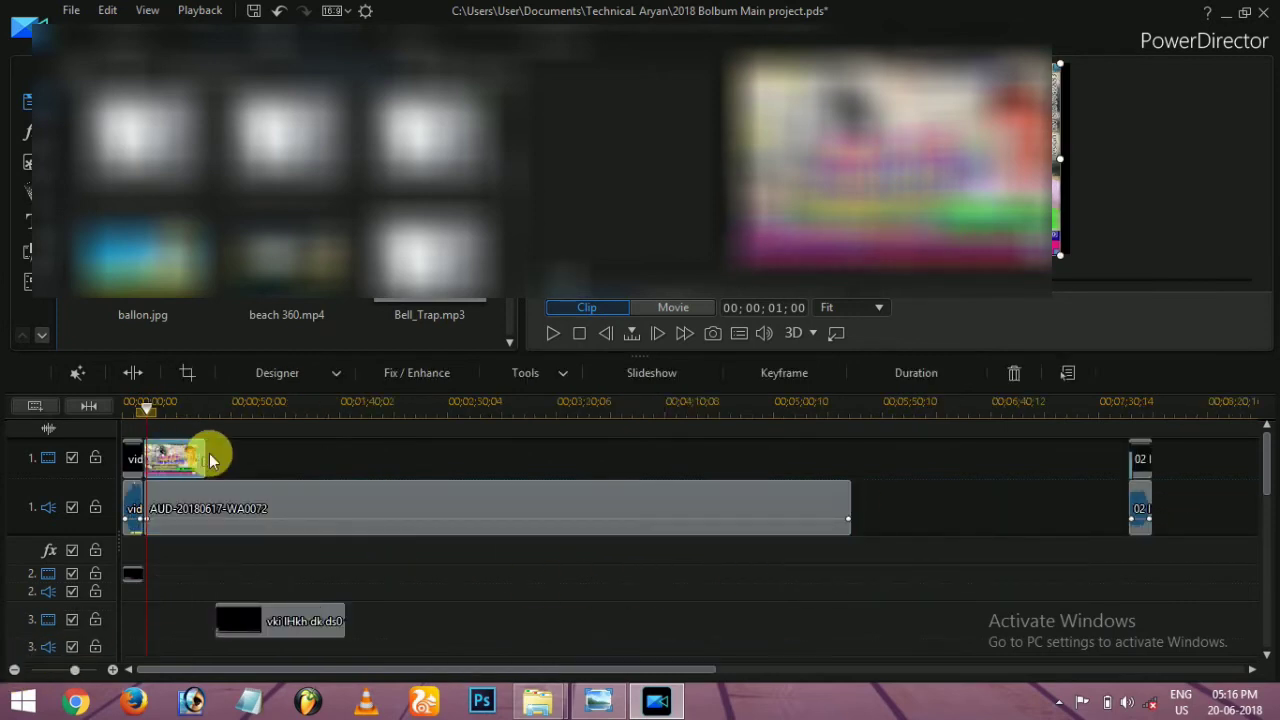
{"action": "left_click_drag", "start_coordinate": [206, 452], "coordinate": [850, 491]}
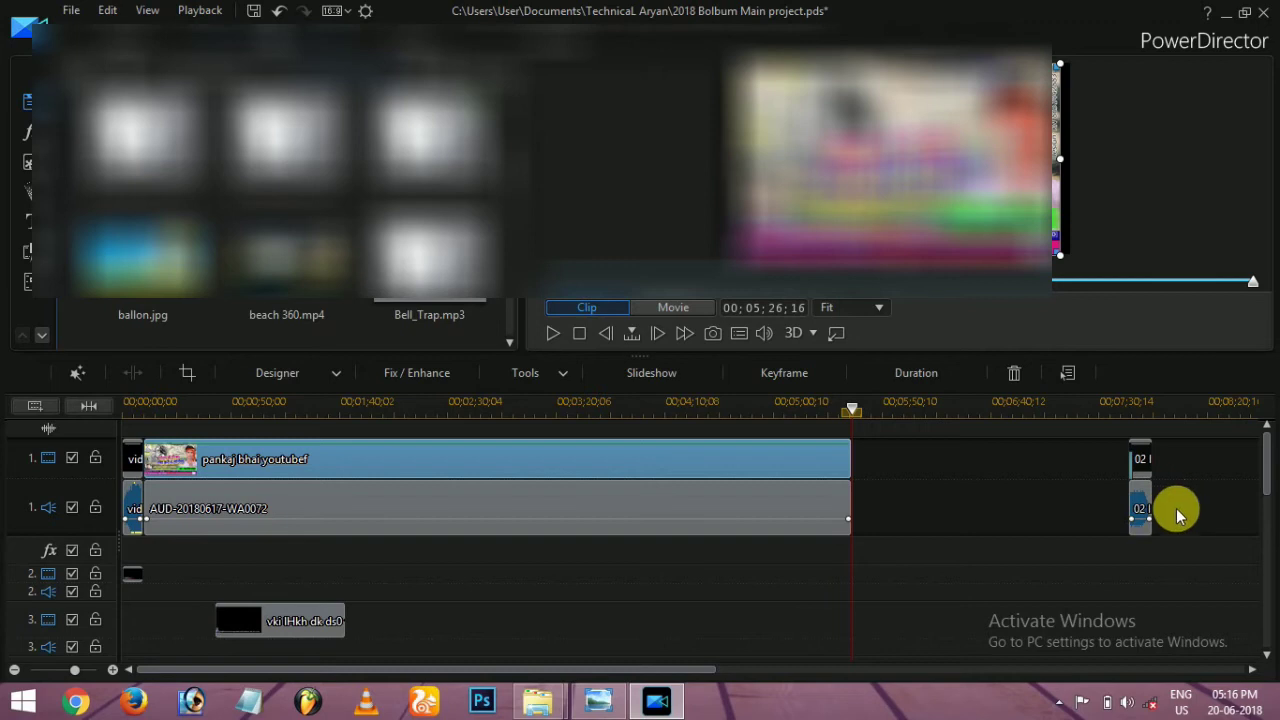
Step: Move the closing clip on track 1 directly after the song and banner, and enlarge the preview area to view it
{"action": "left_click_drag", "start_coordinate": [1173, 516], "coordinate": [839, 412]}
{"action": "left_click", "coordinate": [844, 412]}
{"action": "left_click", "coordinate": [843, 458]}
{"action": "left_click", "coordinate": [826, 541]}
{"action": "left_click_drag", "start_coordinate": [643, 363], "coordinate": [646, 411]}
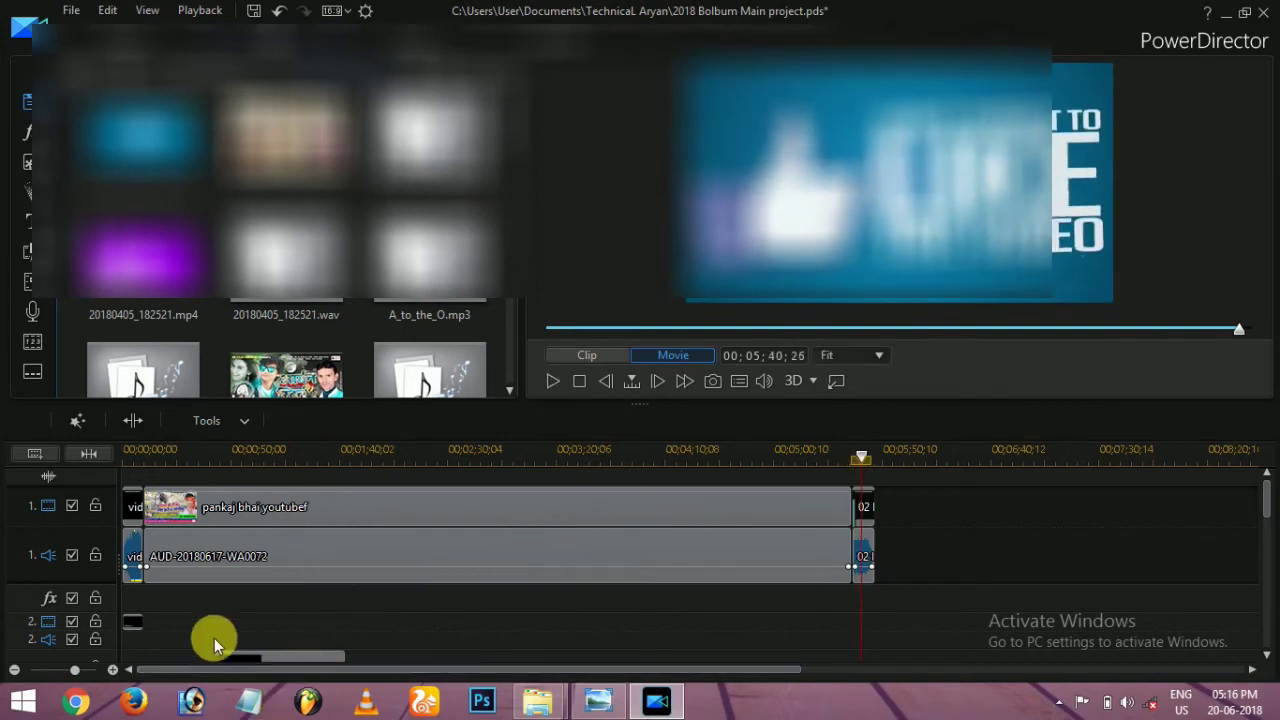
Step: Display the transition library and bring the enlarged start of the timeline into view
{"action": "left_click", "coordinate": [113, 669]}
{"action": "left_click_drag", "start_coordinate": [826, 671], "coordinate": [175, 680]}
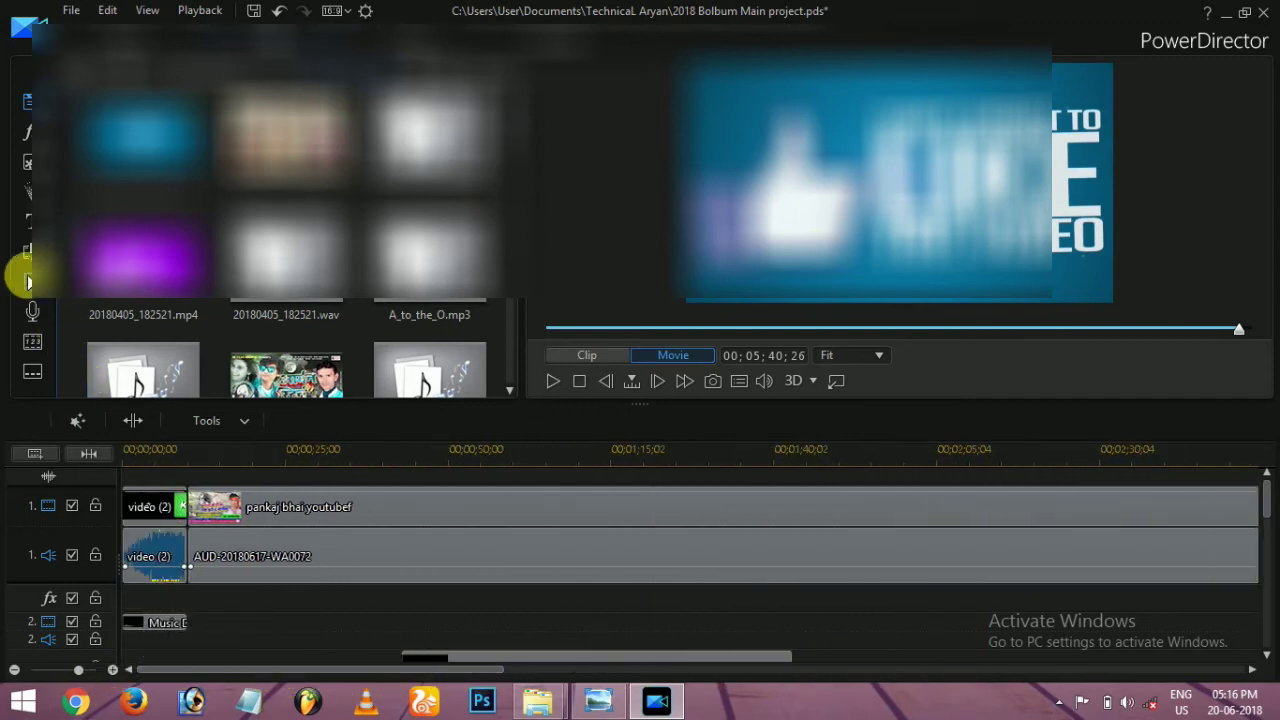
{"action": "left_click", "coordinate": [28, 281]}
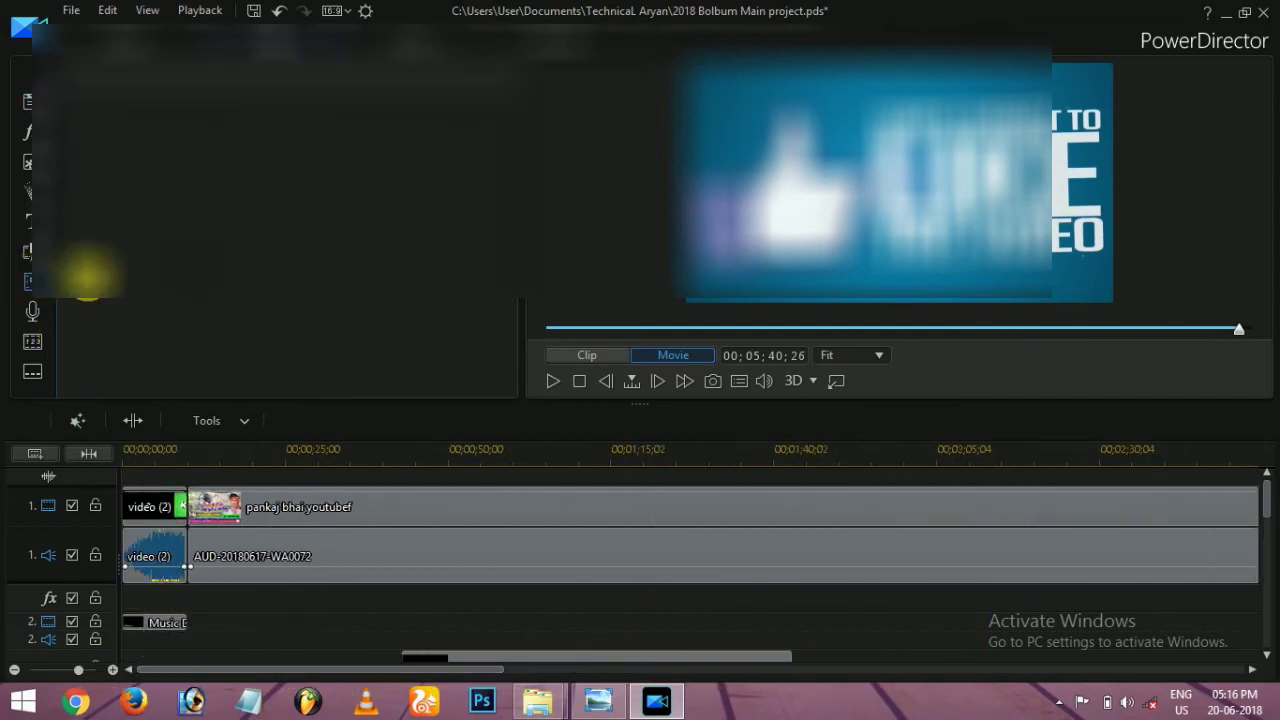
{"action": "left_click", "coordinate": [26, 251]}
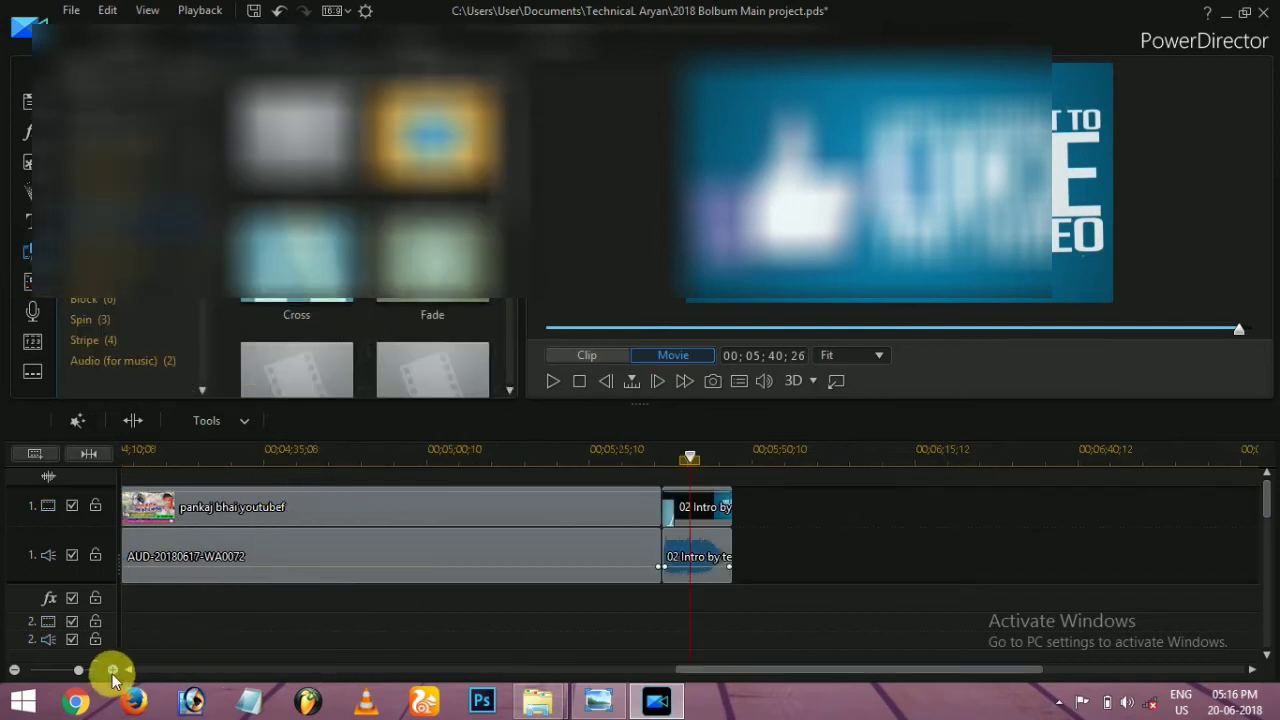
{"action": "left_click_drag", "start_coordinate": [720, 671], "coordinate": [159, 658]}
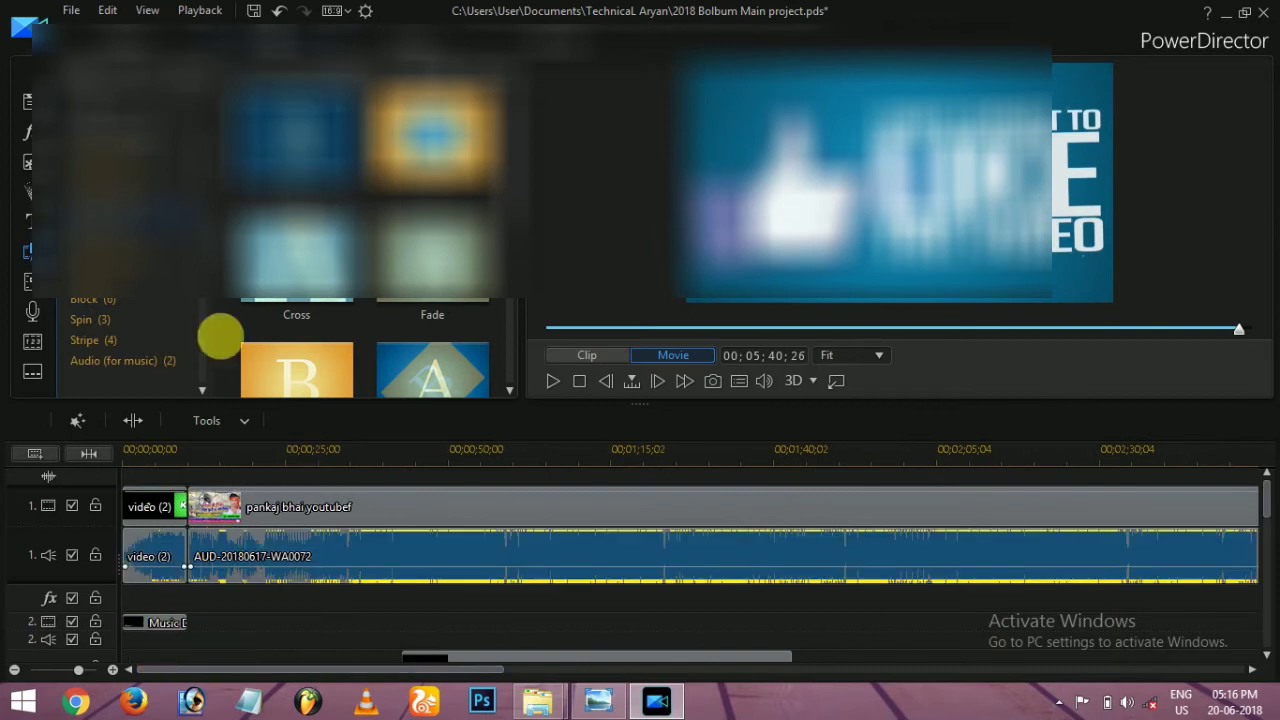
Step: Play the movie from the beginning through the intro into the banner clip, and pause it
{"action": "left_click", "coordinate": [190, 510]}
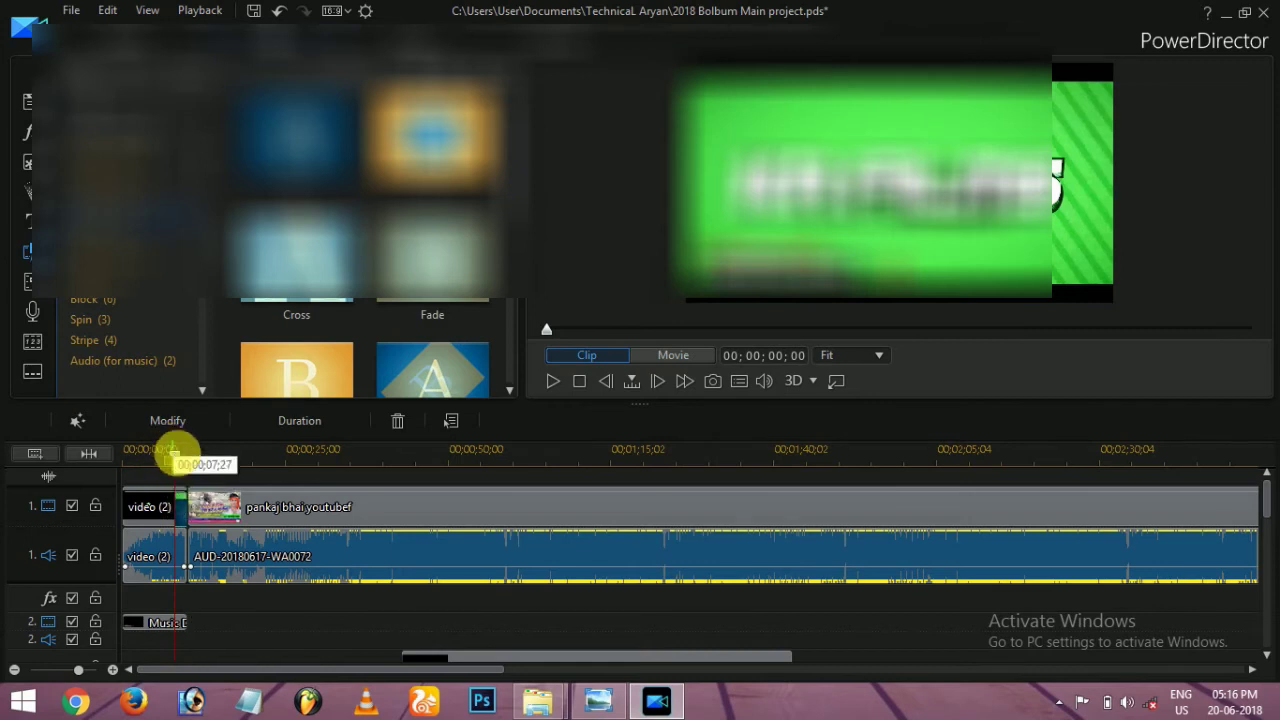
{"action": "left_click_drag", "start_coordinate": [171, 457], "coordinate": [69, 460]}
{"action": "key", "text": "space"}
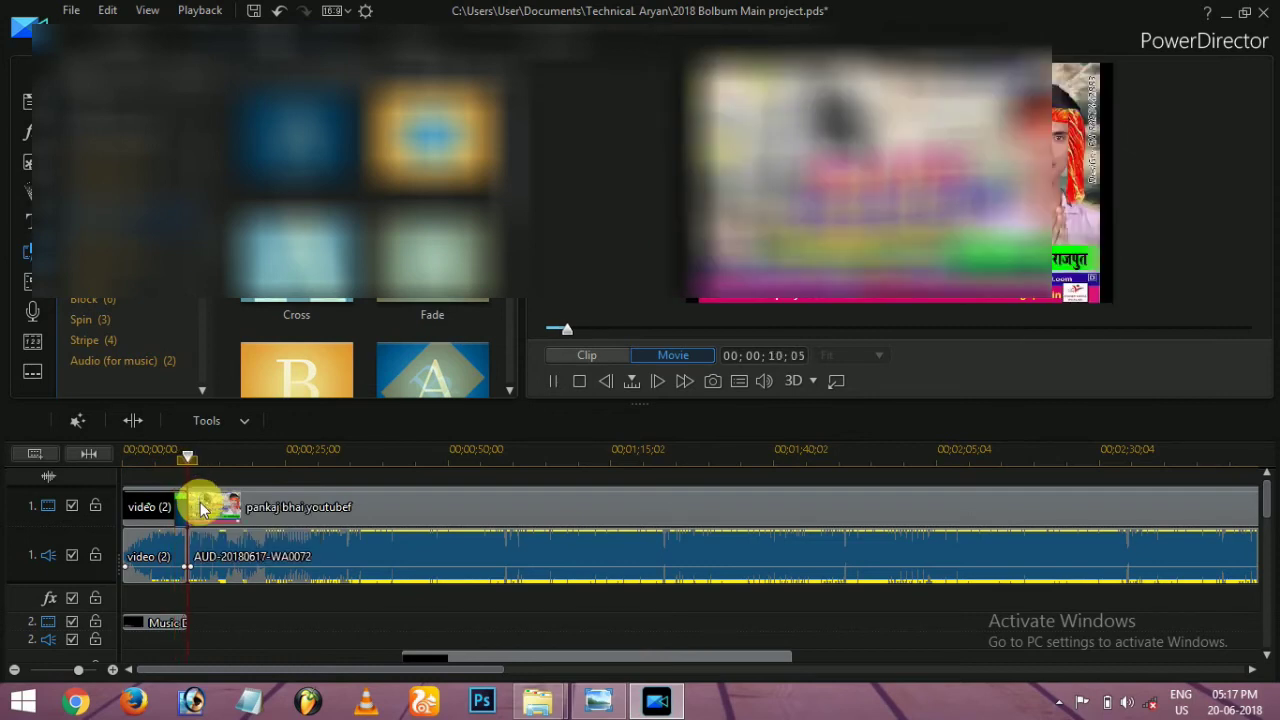
{"action": "key", "text": "space"}
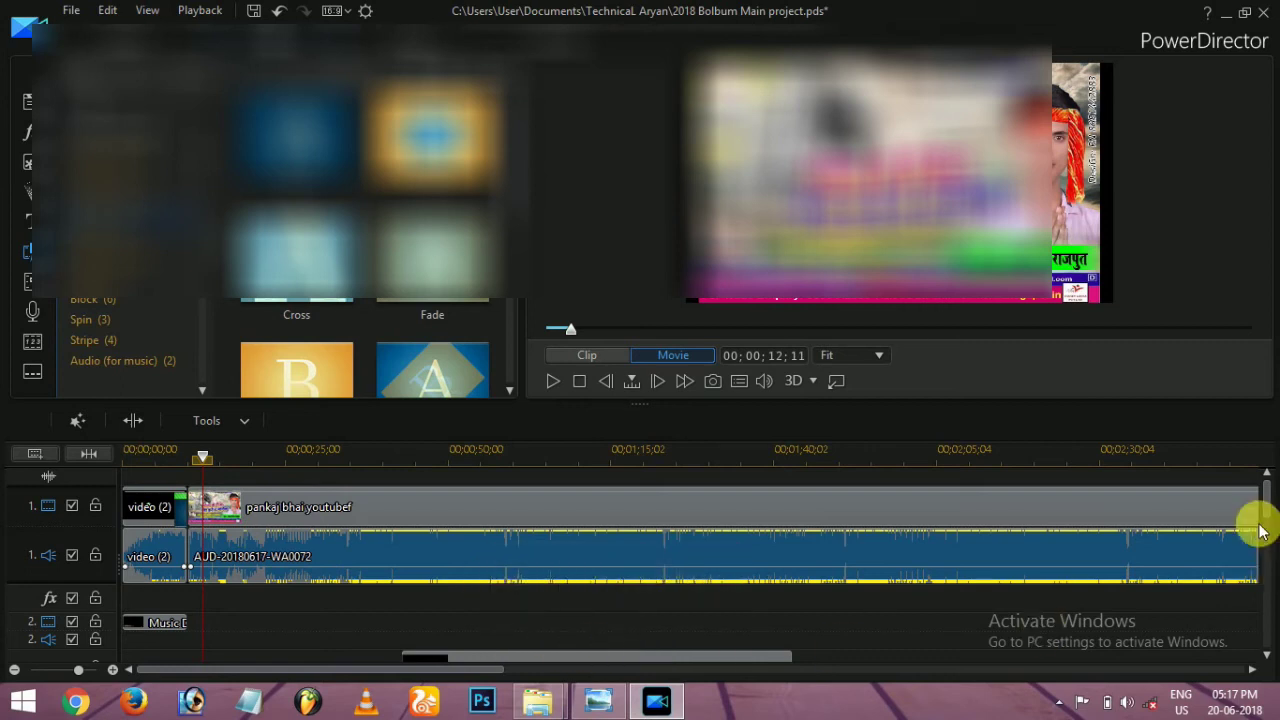
Step: Preview the movie from about 45 seconds to check the scrolling title on track 3
{"action": "scroll", "coordinate": [1257, 503], "scroll_direction": "down", "scroll_amount": 1}
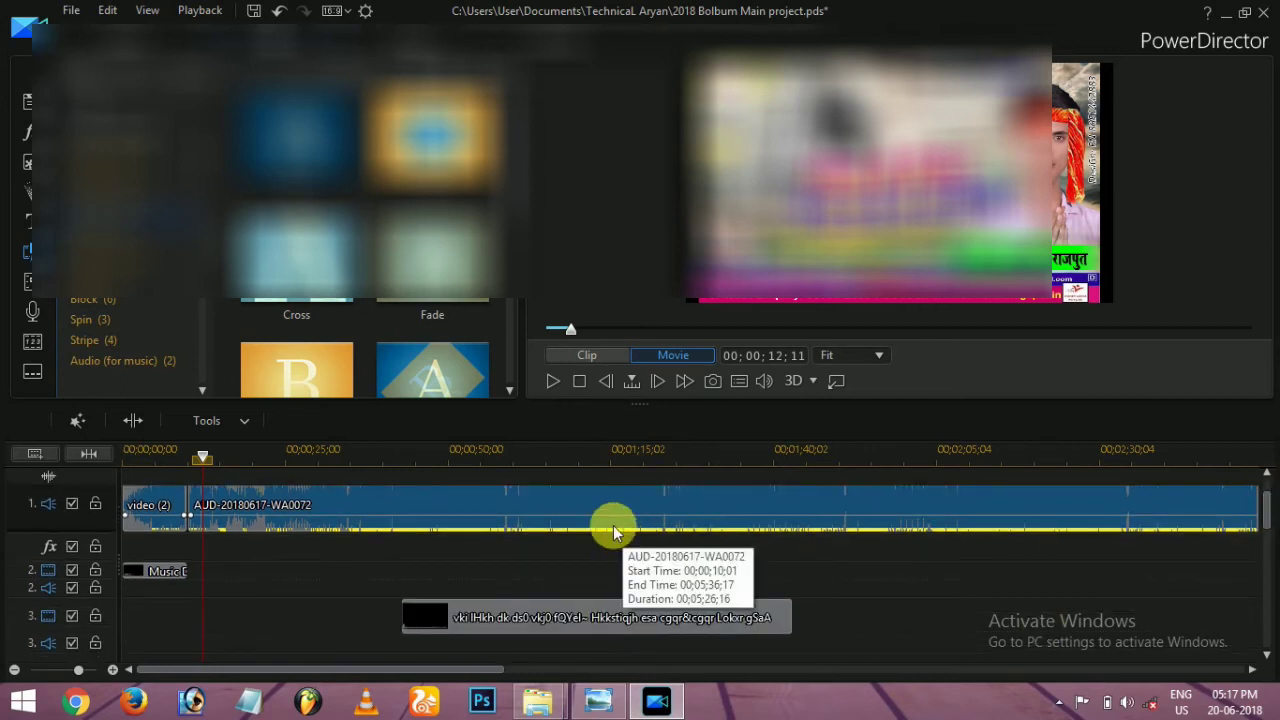
{"action": "left_click", "coordinate": [420, 457]}
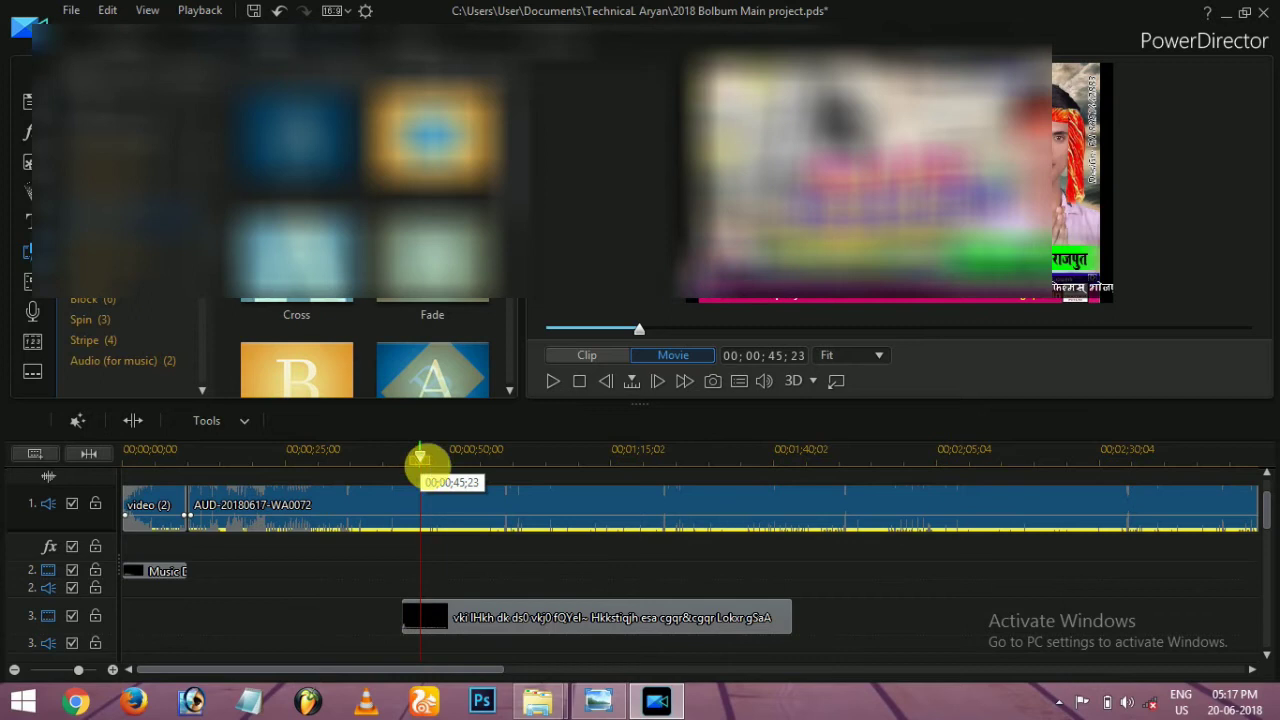
{"action": "key", "text": "space"}
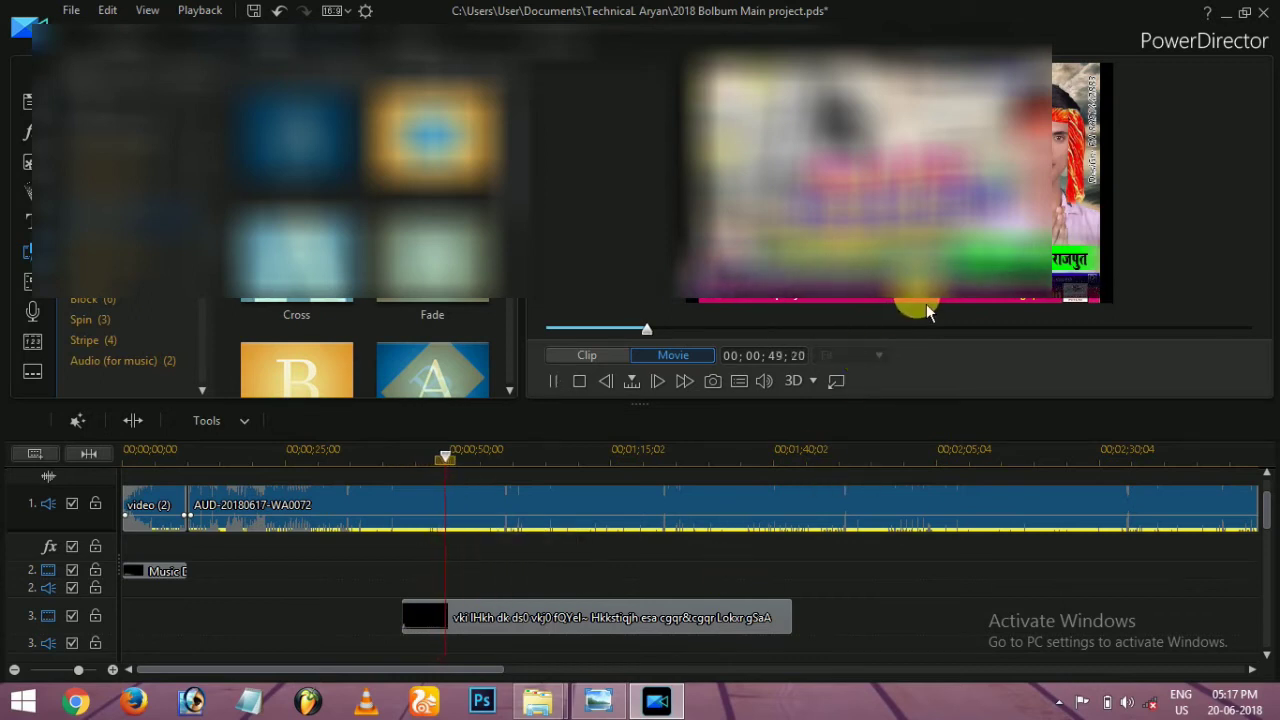
{"action": "key", "text": "space"}
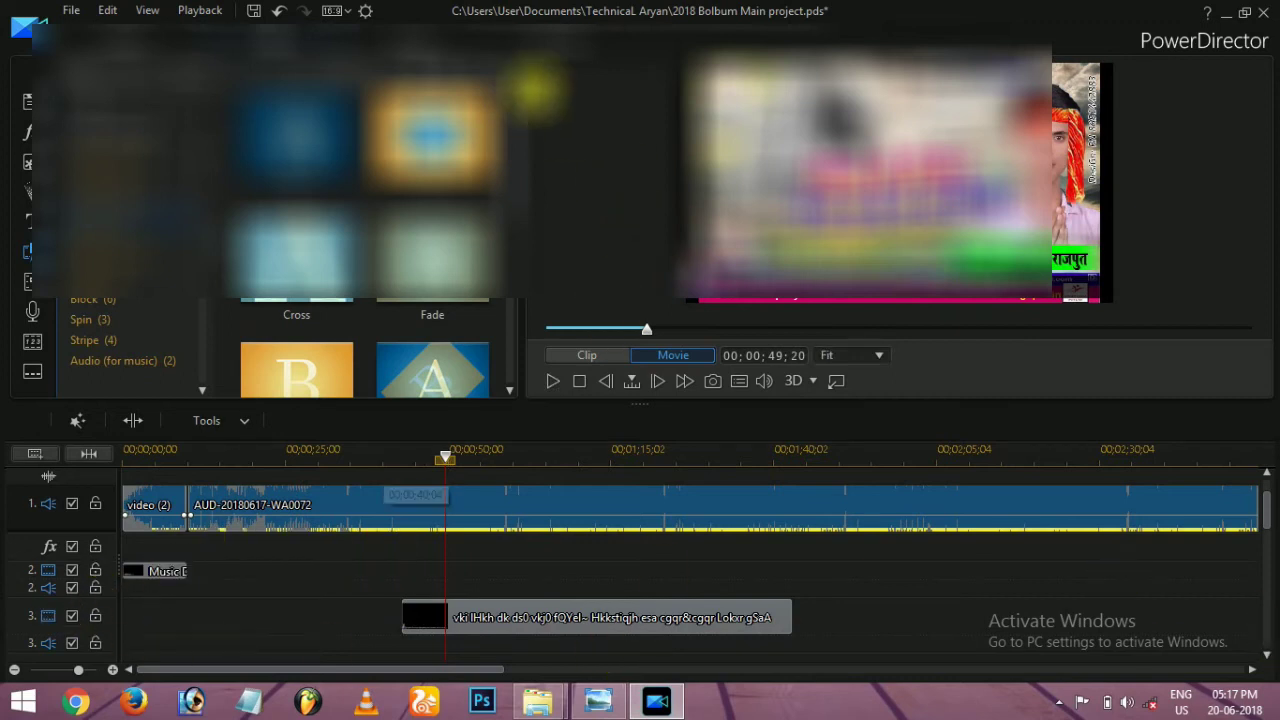
Step: Start producing the project as an MP4 and choose the Produce 2018 folder on drive E as export location
{"action": "left_click", "coordinate": [416, 41]}
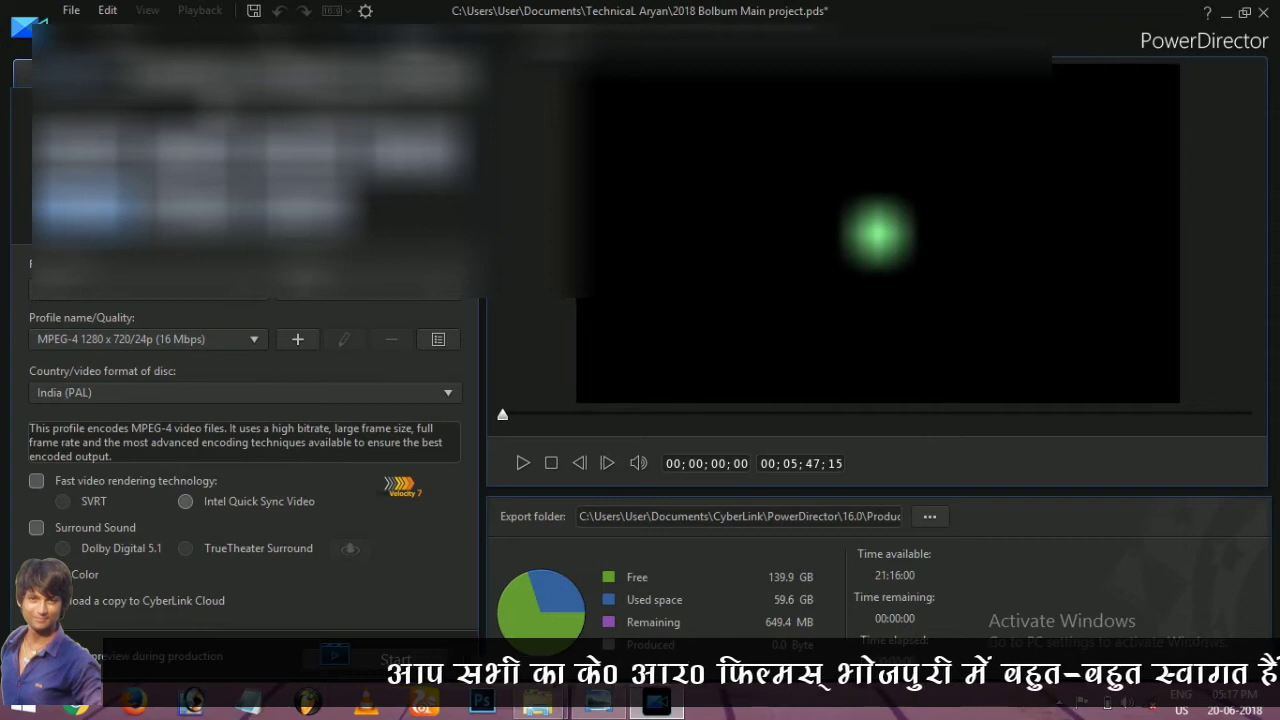
{"action": "left_click", "coordinate": [929, 516]}
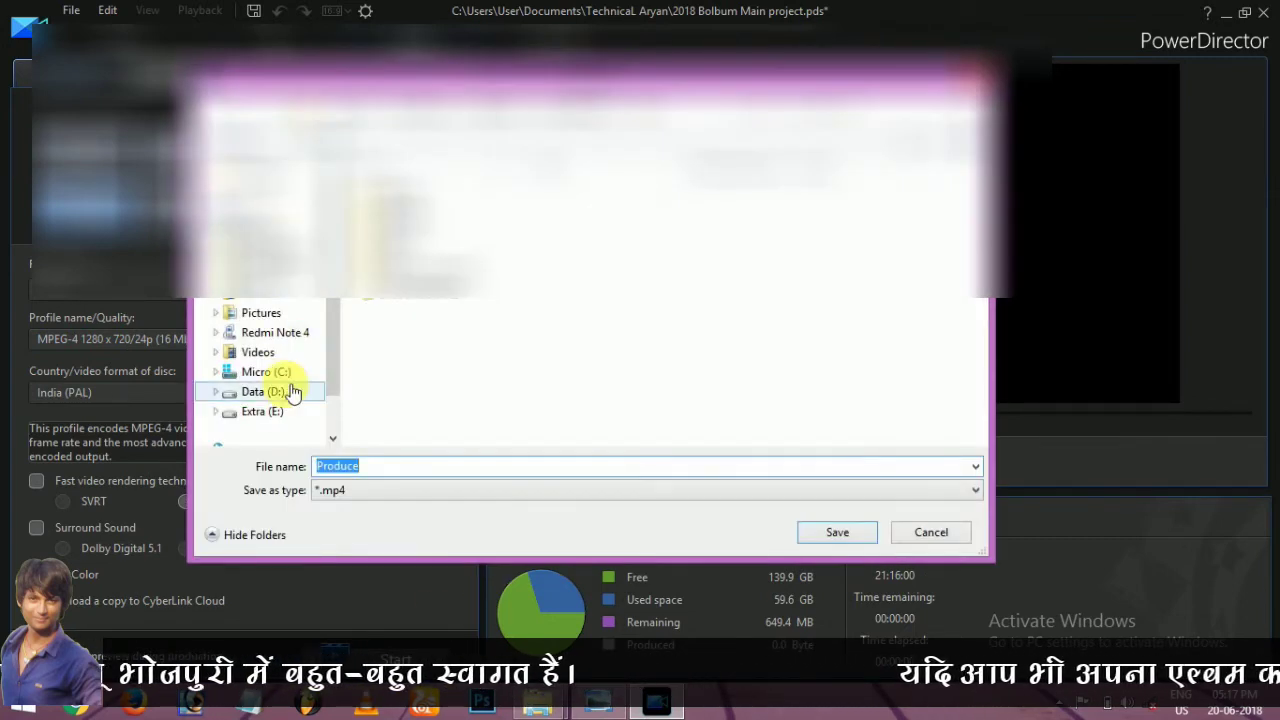
{"action": "left_click", "coordinate": [263, 411]}
{"action": "scroll", "coordinate": [825, 360], "scroll_direction": "down", "scroll_amount": 3}
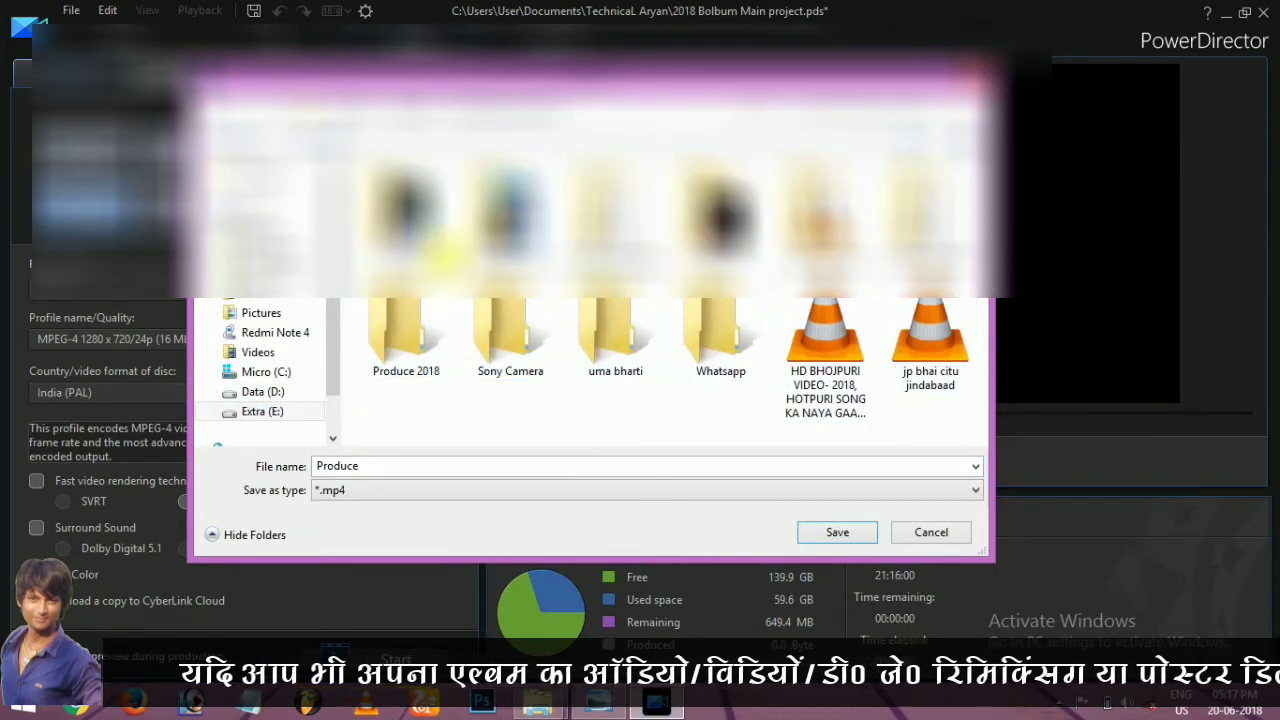
{"action": "double_click", "coordinate": [410, 350]}
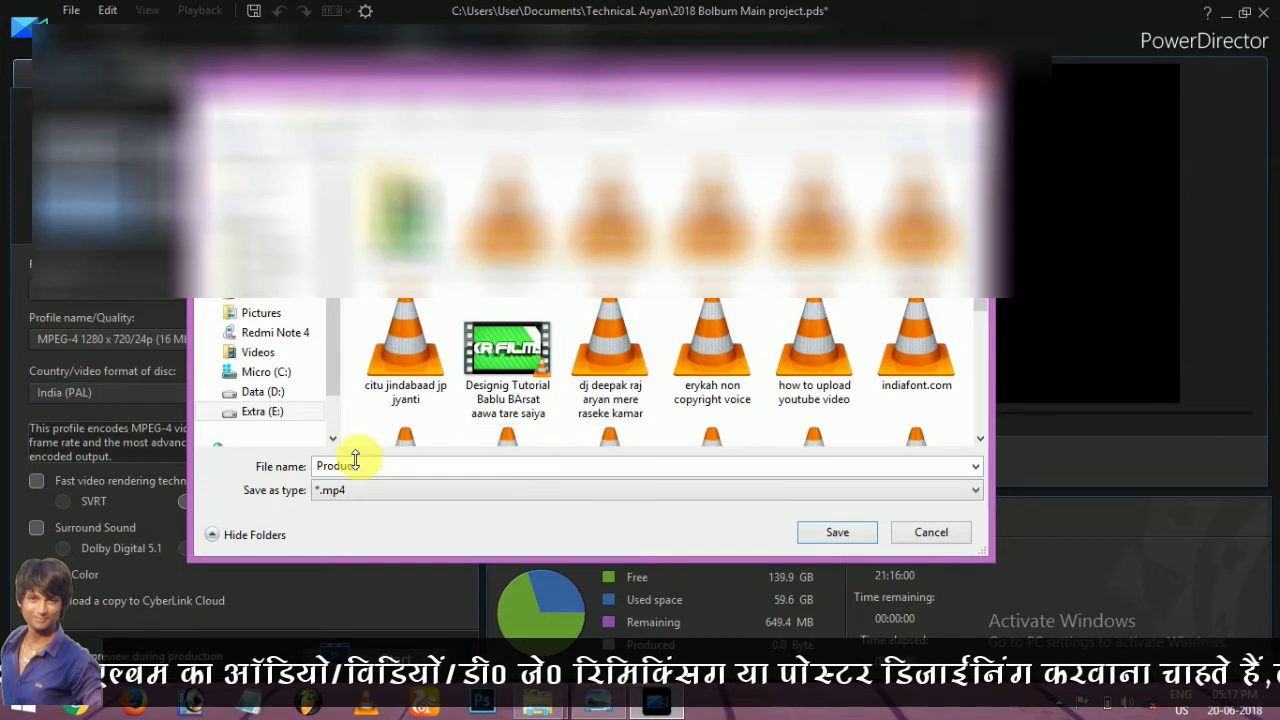
Step: Name the output file naya naya friend mangeli and start the video production
{"action": "double_click", "coordinate": [392, 476]}
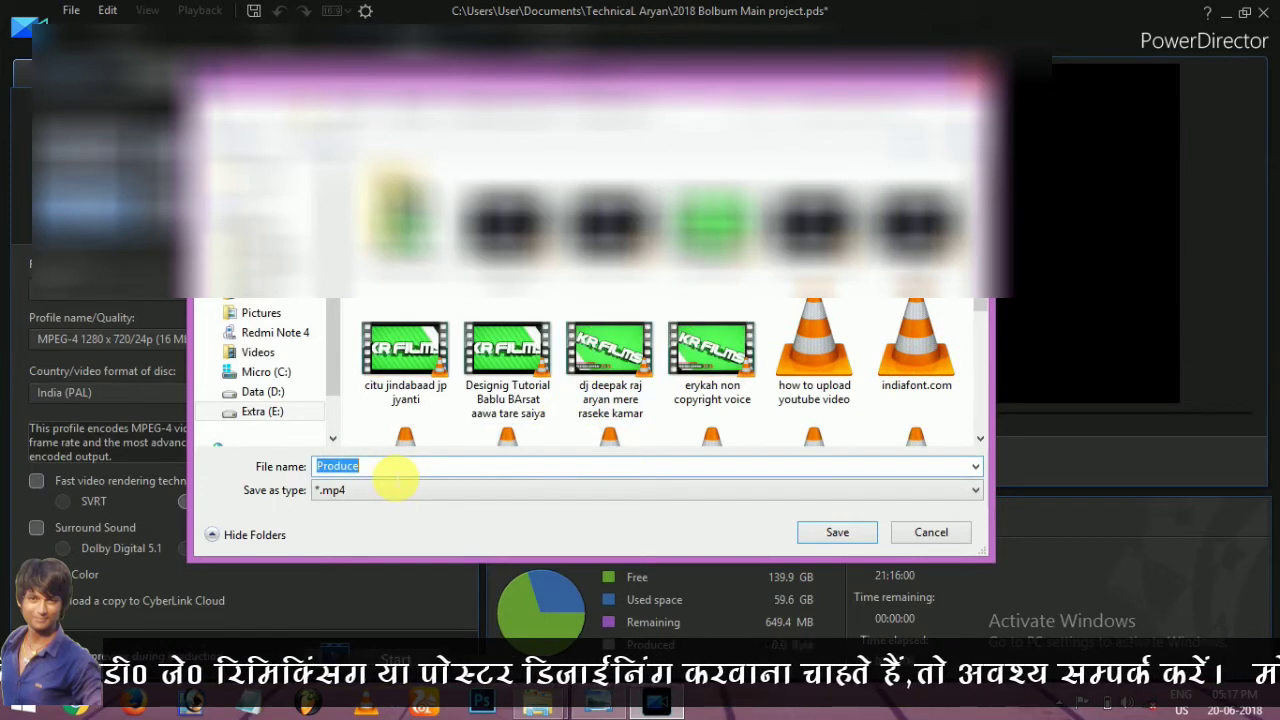
{"action": "type", "text": "naay"}
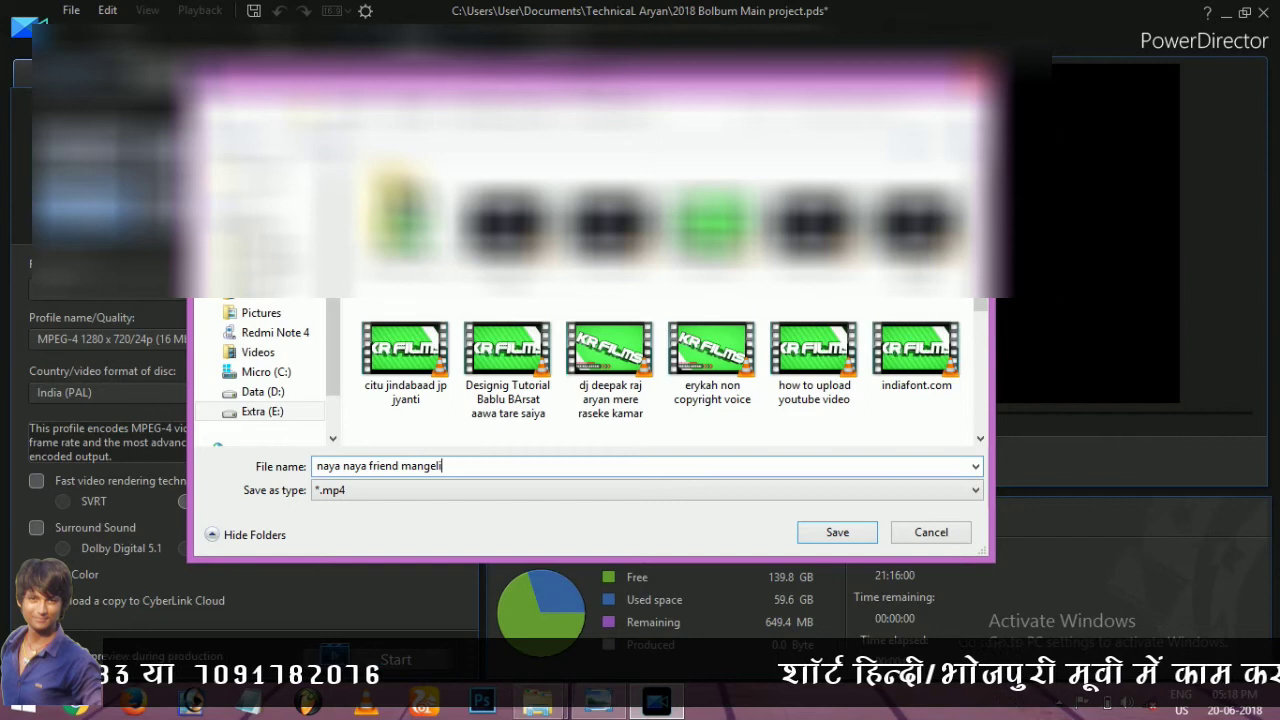
{"action": "left_click", "coordinate": [833, 533]}
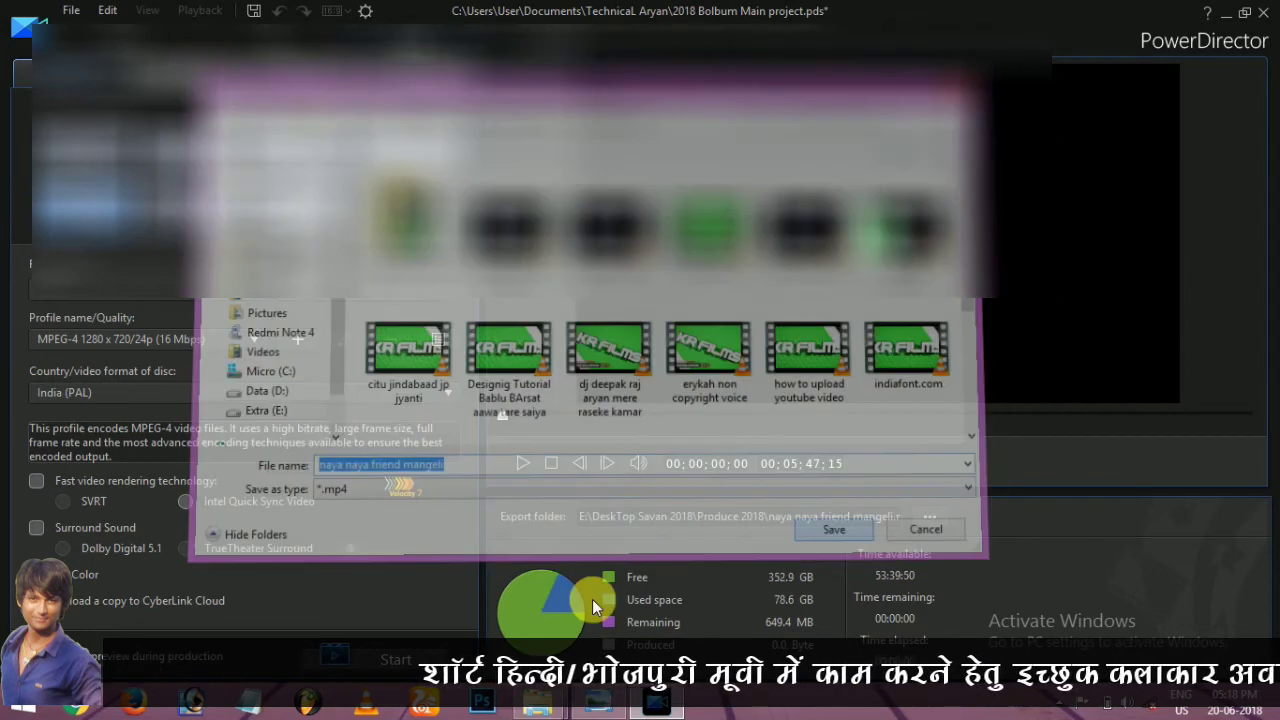
{"action": "left_click", "coordinate": [405, 645]}
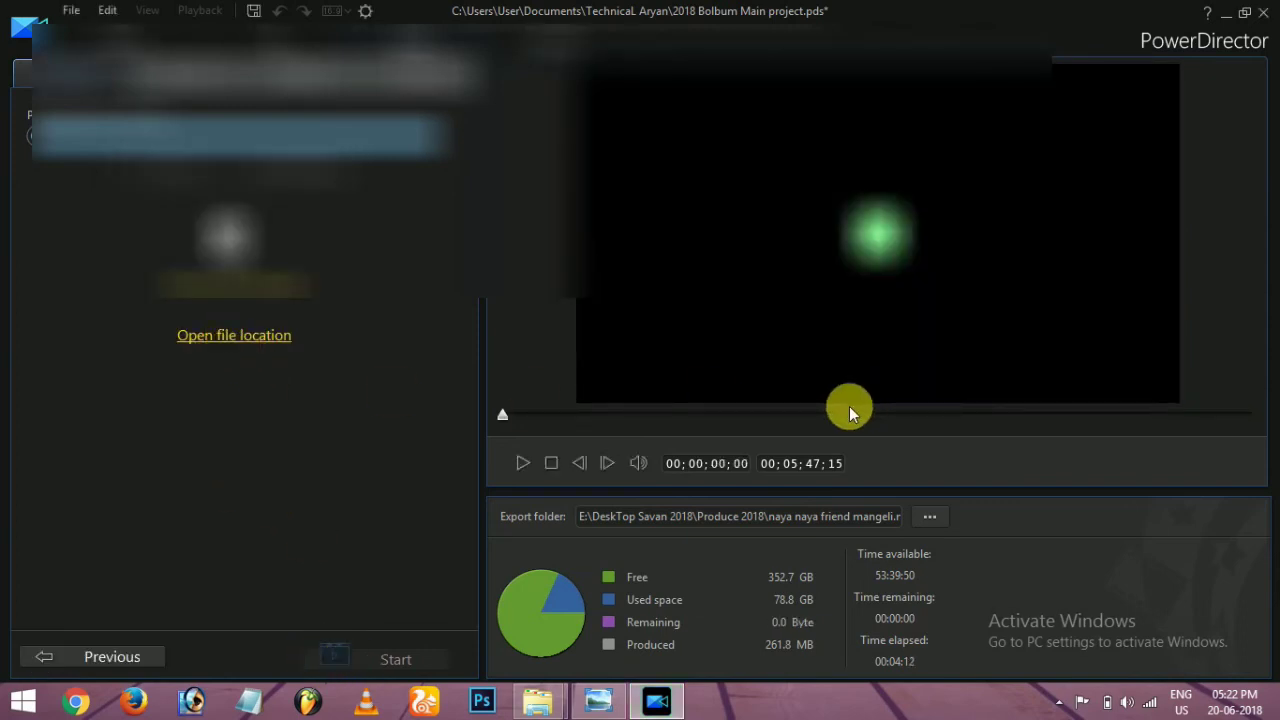
Step: Open the produced video's folder to check the file, close PowerDirector, and minimize the folder window
{"action": "left_click", "coordinate": [213, 338]}
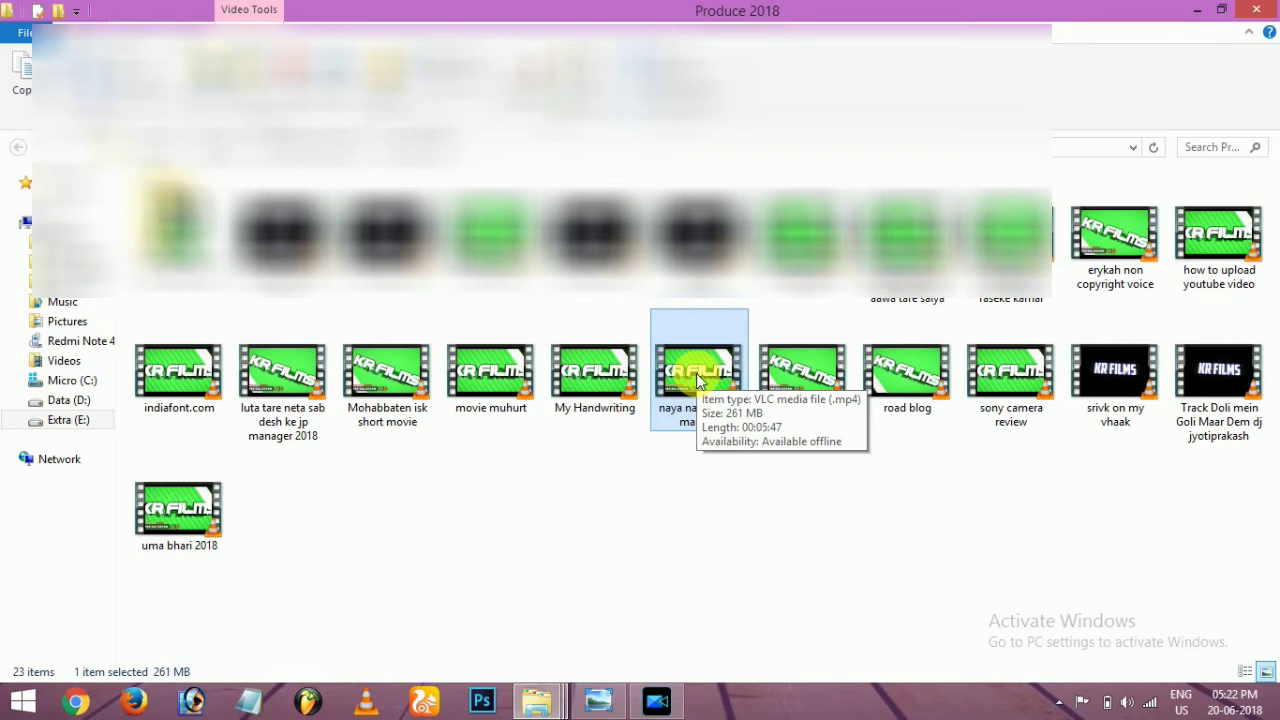
{"action": "left_click", "coordinate": [661, 696]}
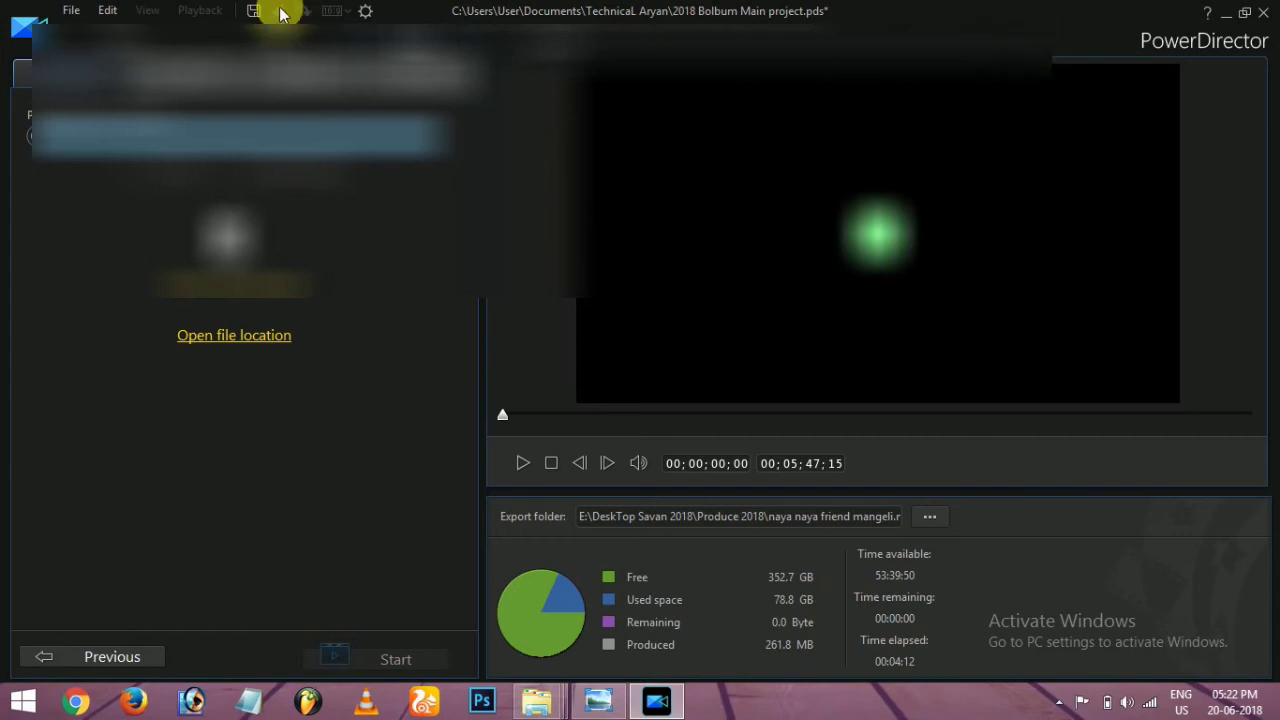
{"action": "left_click", "coordinate": [1264, 14]}
{"action": "left_click", "coordinate": [705, 391]}
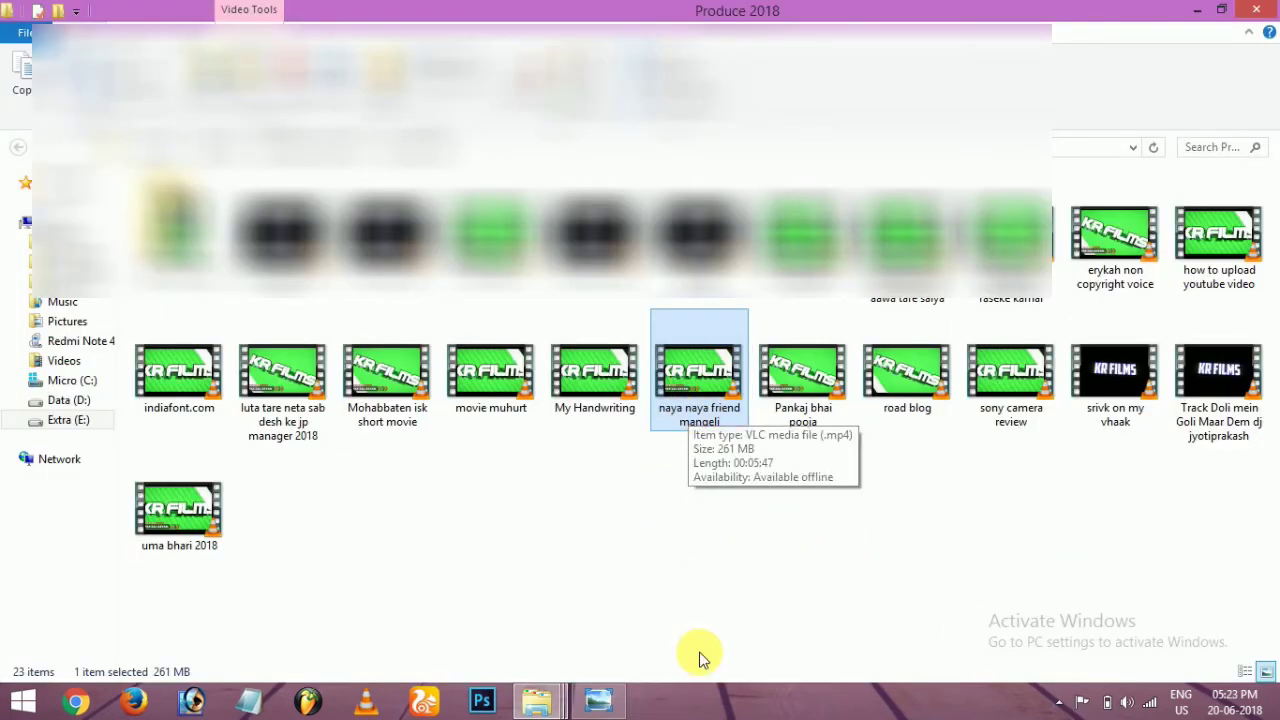
{"action": "left_click", "coordinate": [1193, 12]}
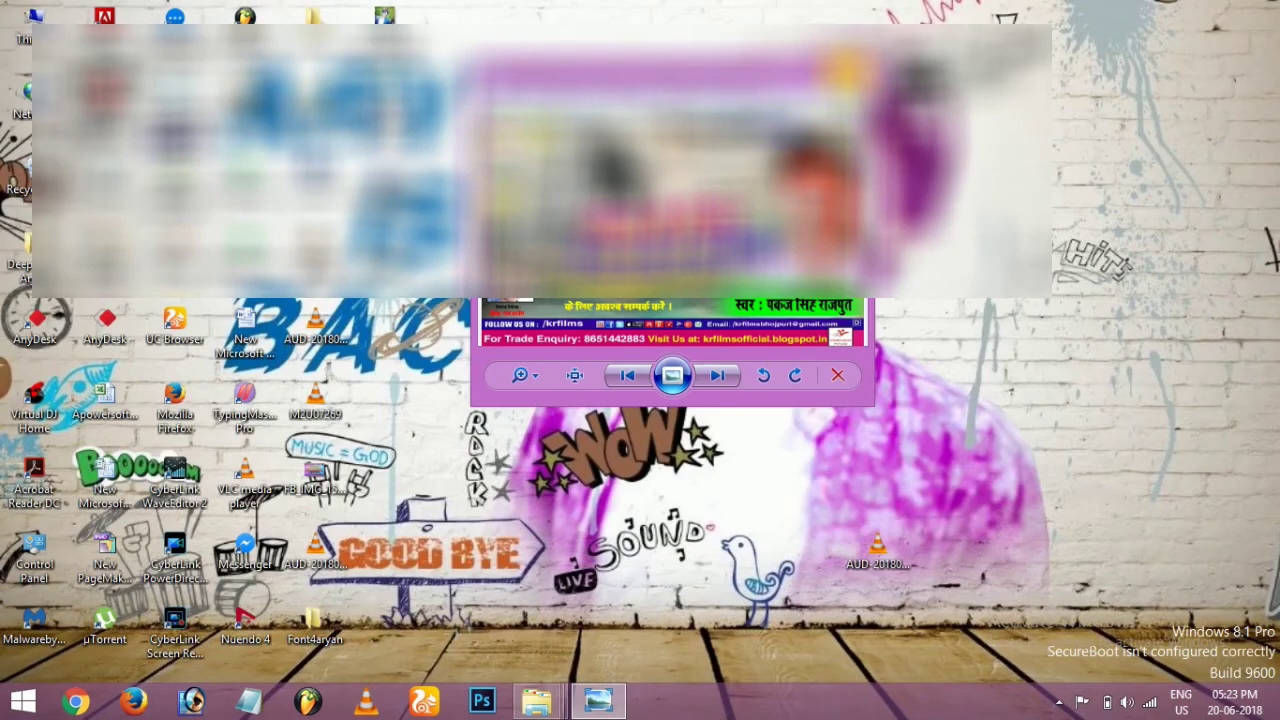
{"action": "left_click_drag", "start_coordinate": [649, 76], "coordinate": [263, 226]}
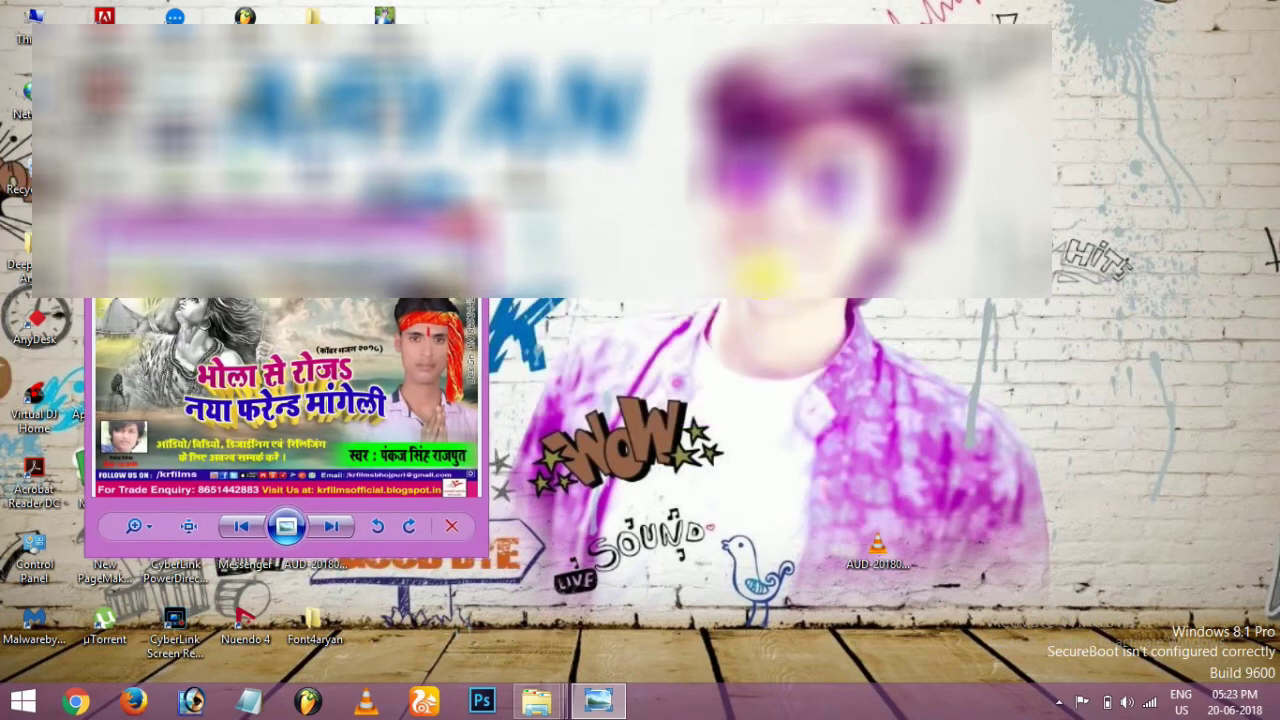
{"action": "right_click", "coordinate": [751, 261]}
{"action": "left_click", "coordinate": [832, 317]}
{"action": "right_click", "coordinate": [829, 303]}
{"action": "left_click", "coordinate": [890, 350]}
{"action": "right_click", "coordinate": [854, 310]}
{"action": "left_click", "coordinate": [922, 362]}
{"action": "right_click", "coordinate": [915, 341]}
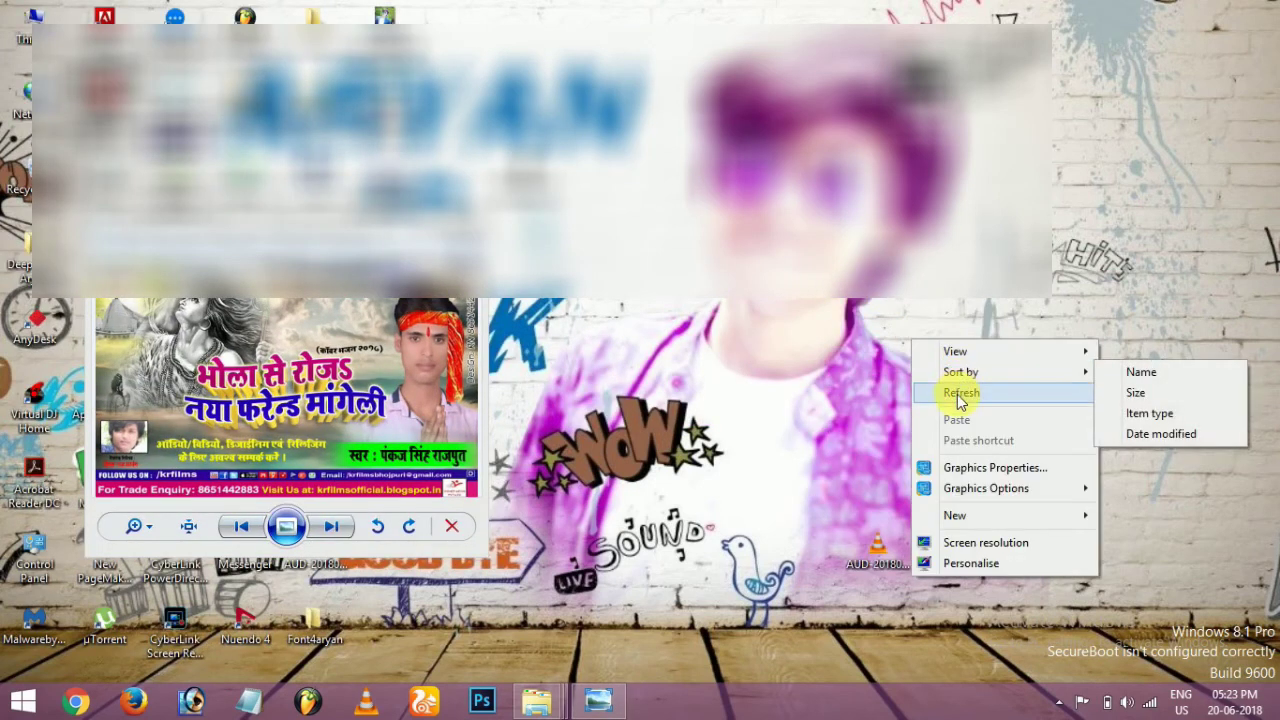
{"action": "left_click", "coordinate": [945, 391]}
{"action": "right_click", "coordinate": [940, 348]}
{"action": "left_click", "coordinate": [945, 392]}
{"action": "right_click", "coordinate": [957, 348]}
{"action": "left_click", "coordinate": [988, 397]}
{"action": "right_click", "coordinate": [922, 352]}
{"action": "left_click", "coordinate": [985, 401]}
{"action": "right_click", "coordinate": [914, 328]}
{"action": "left_click", "coordinate": [988, 379]}
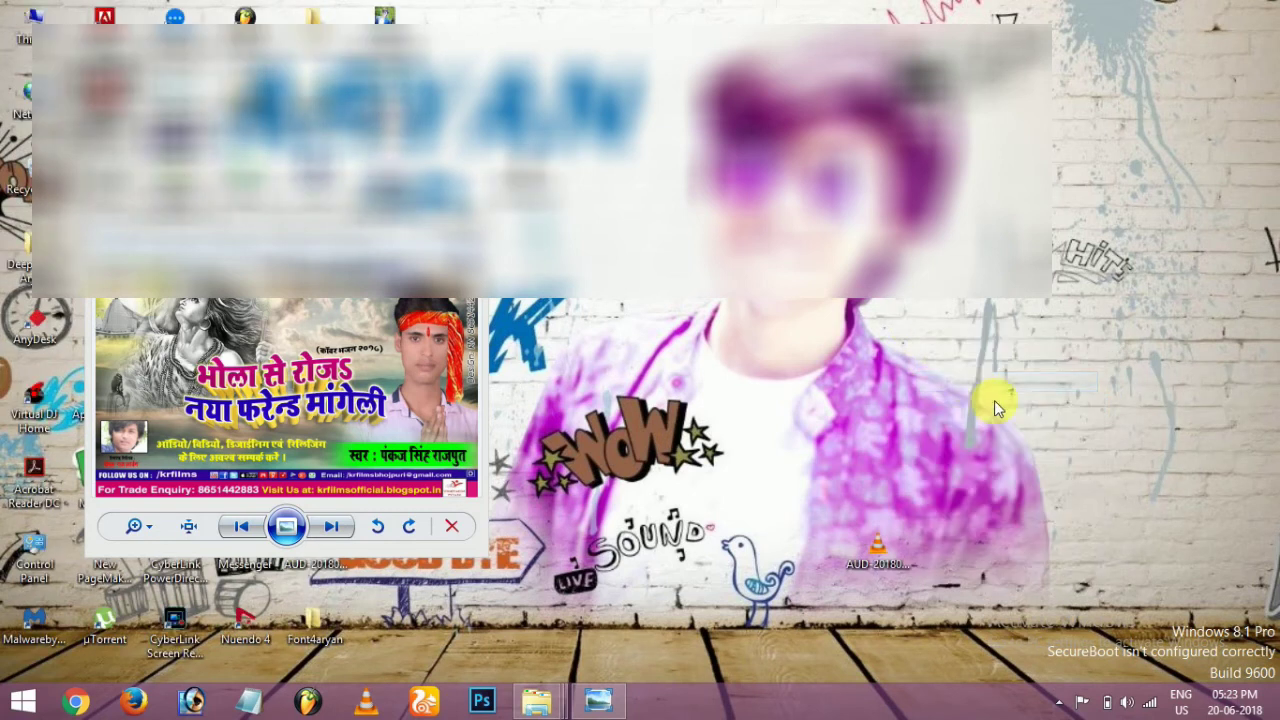
{"action": "right_click", "coordinate": [935, 349]}
{"action": "left_click", "coordinate": [990, 400]}
{"action": "right_click", "coordinate": [945, 368]}
{"action": "left_click", "coordinate": [960, 420]}
{"action": "right_click", "coordinate": [922, 357]}
{"action": "left_click", "coordinate": [1006, 412]}
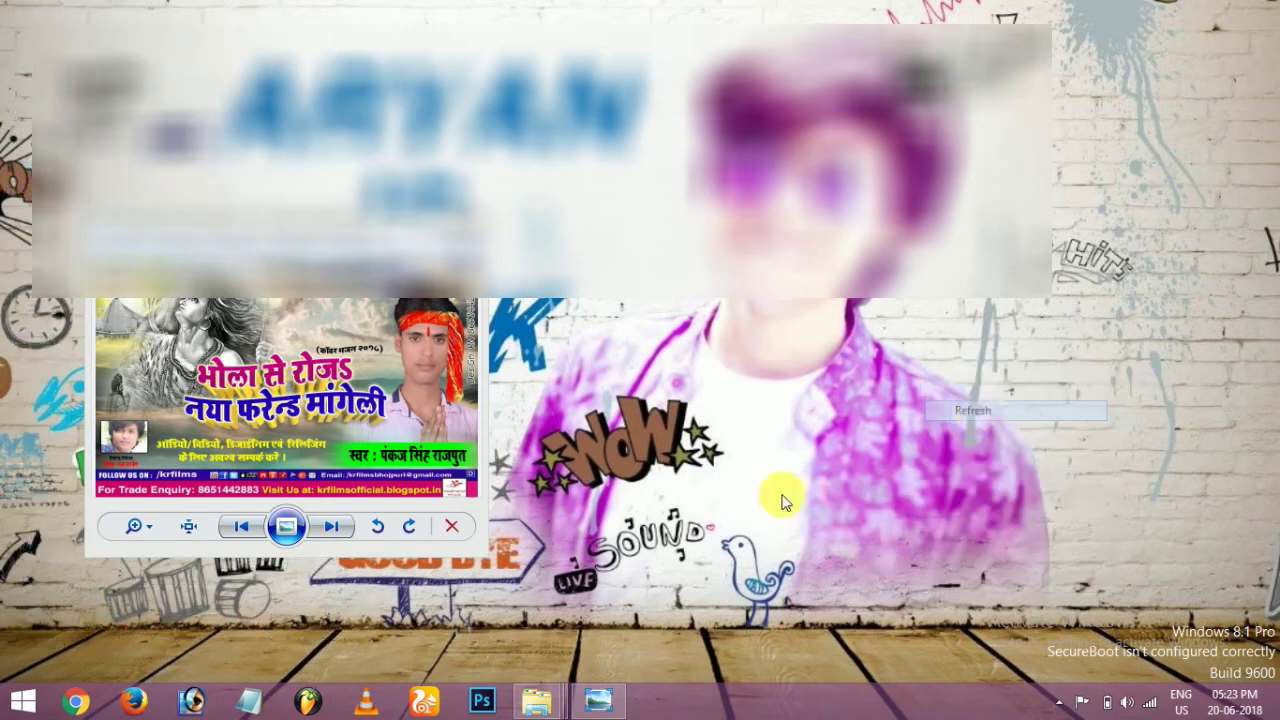
Step: Switch to UC Browser, load YouTube in a new tab, and minimize the browser
{"action": "left_click", "coordinate": [421, 706]}
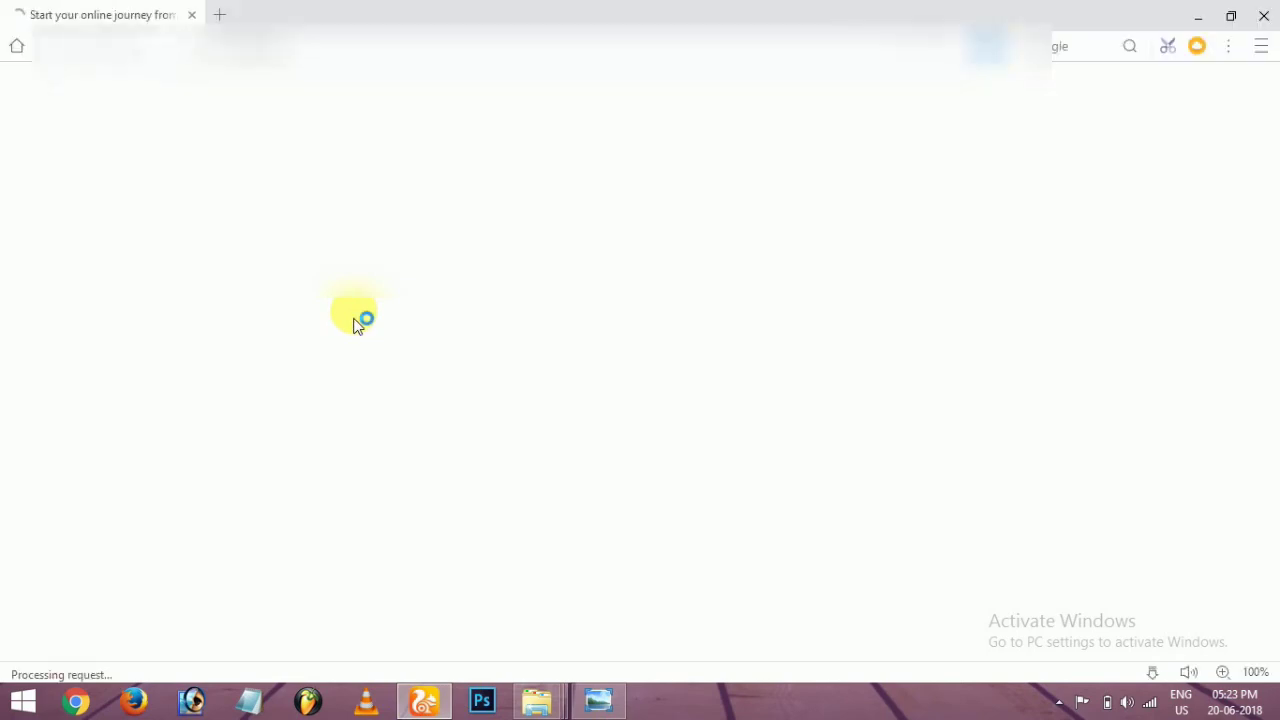
{"action": "left_click", "coordinate": [222, 14]}
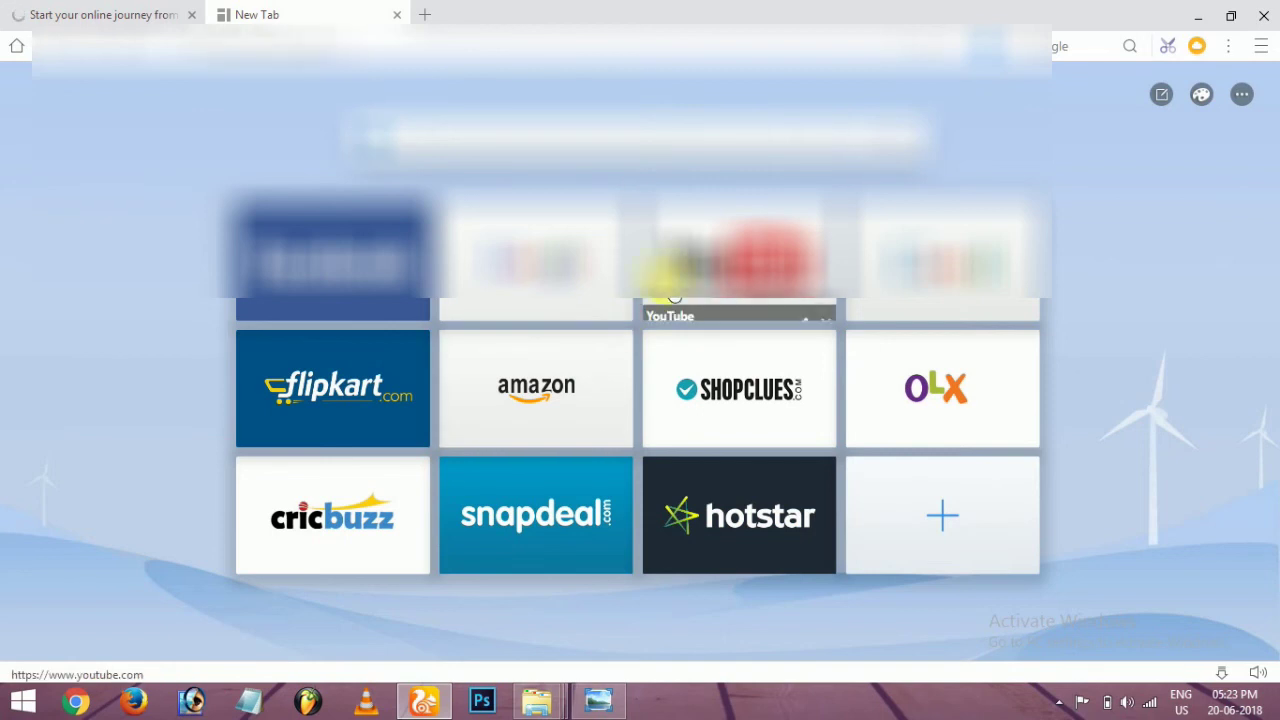
{"action": "left_click", "coordinate": [675, 300]}
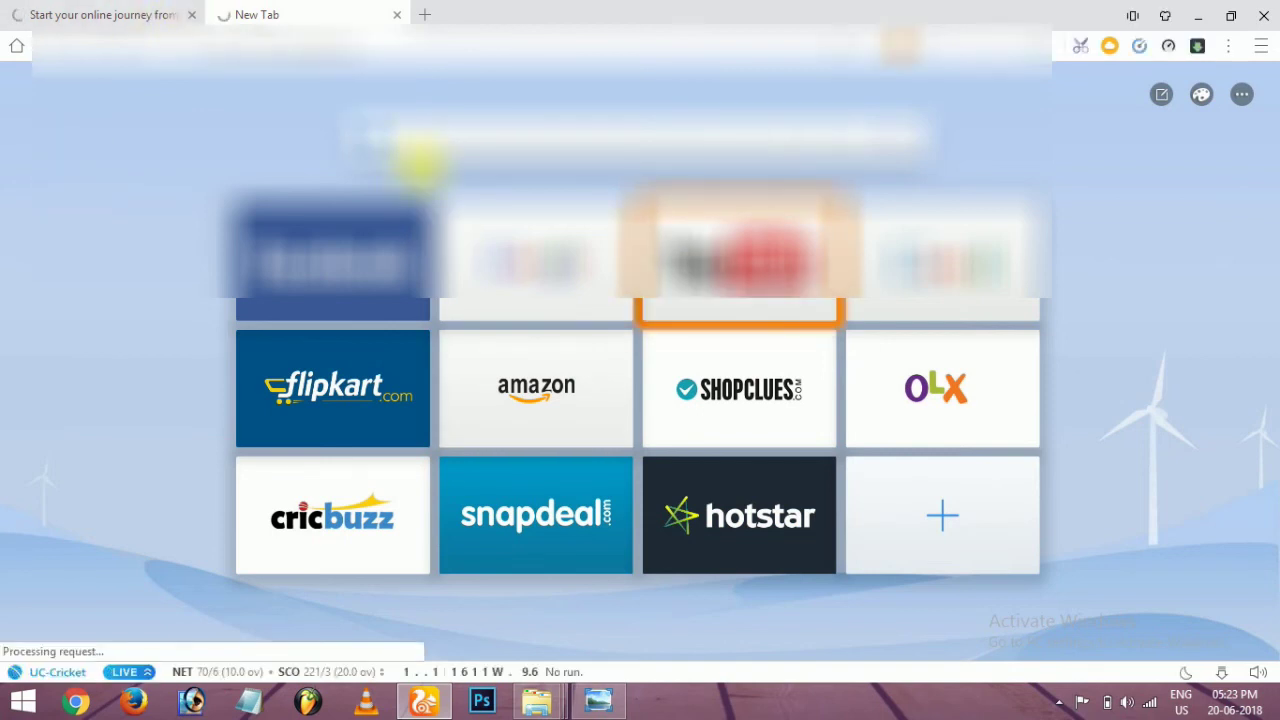
{"action": "left_click", "coordinate": [1201, 28]}
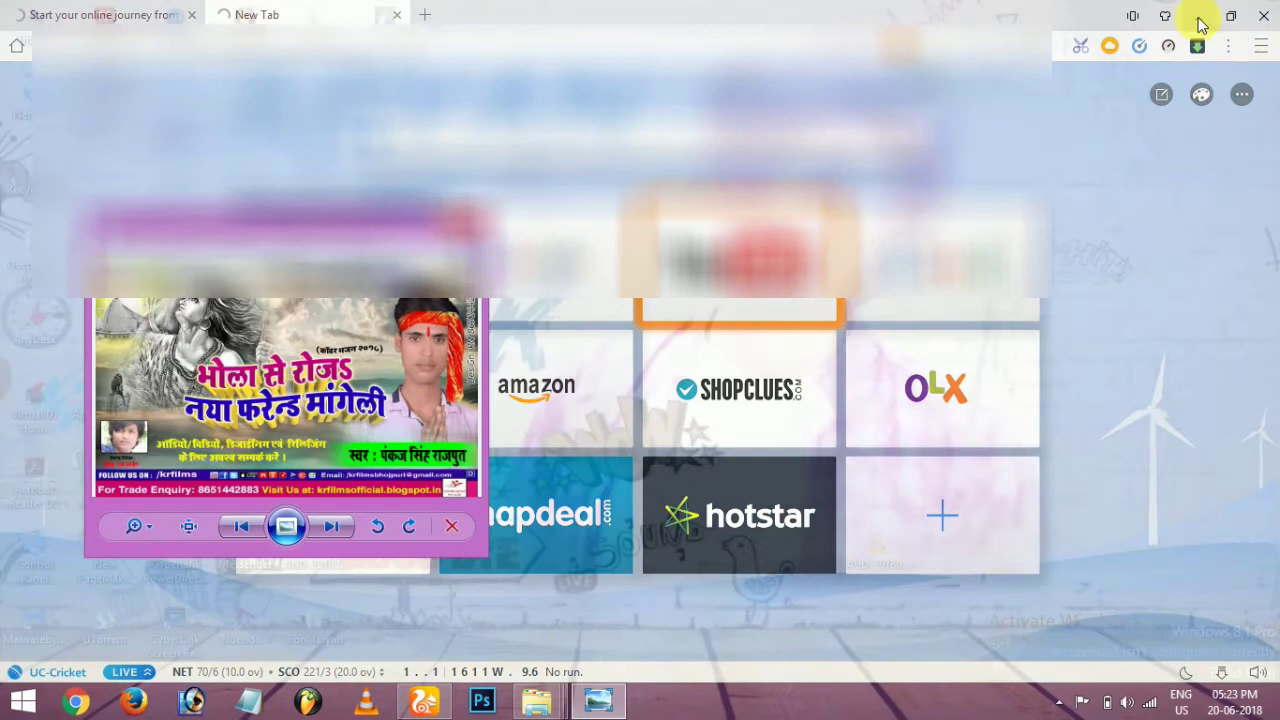
Step: Move the banner's viewer window to the far side of the desktop, enlarge it, and refresh the desktop
{"action": "left_click_drag", "start_coordinate": [205, 224], "coordinate": [1057, 39]}
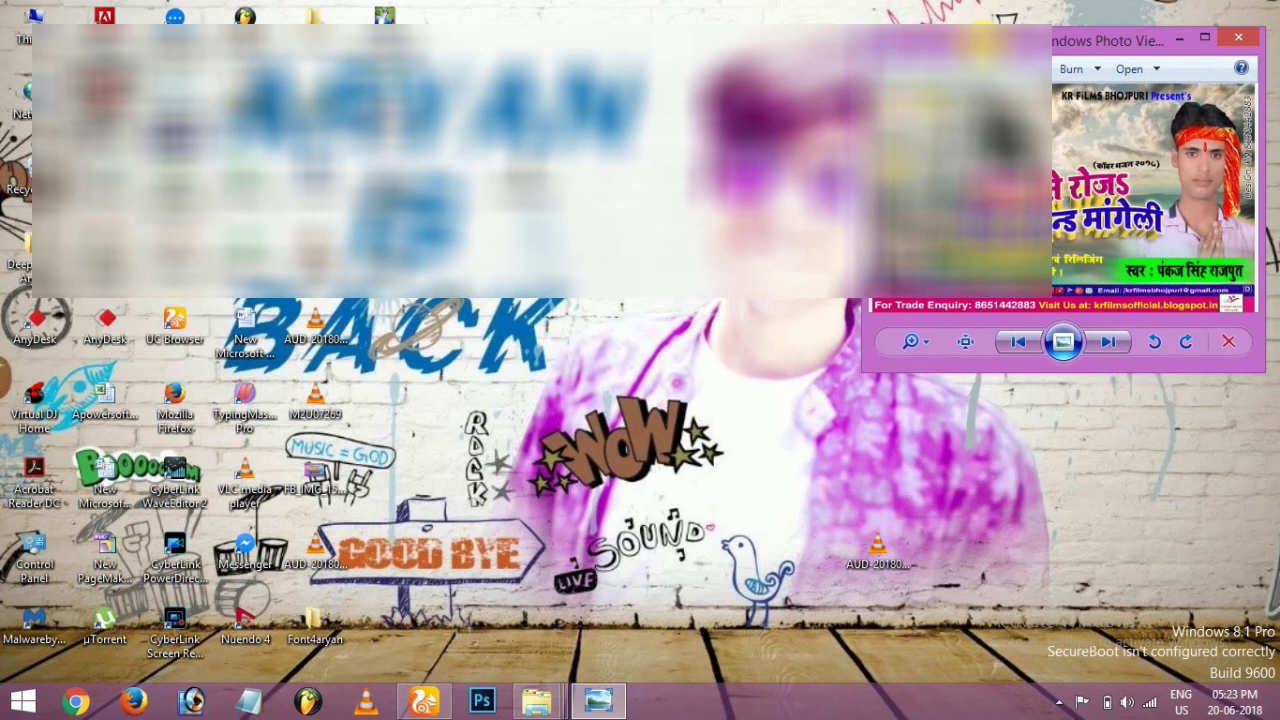
{"action": "left_click_drag", "start_coordinate": [1057, 39], "coordinate": [1053, 34]}
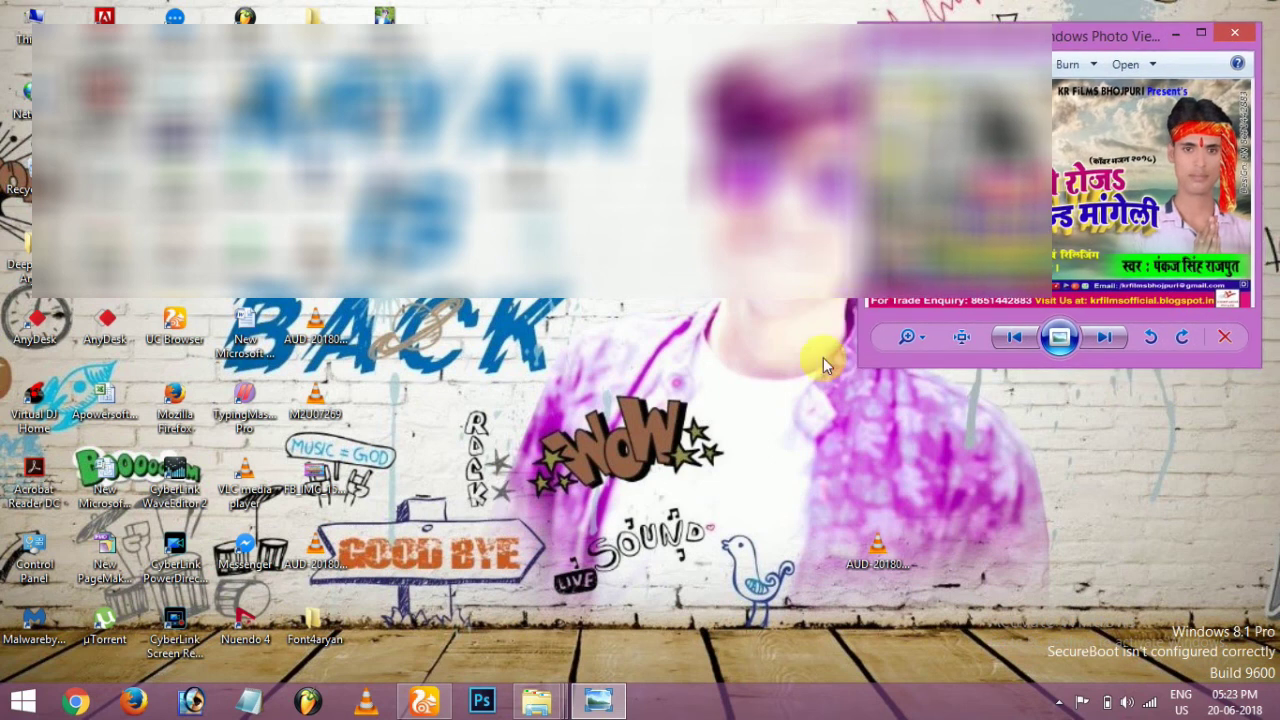
{"action": "left_click_drag", "start_coordinate": [866, 374], "coordinate": [730, 449]}
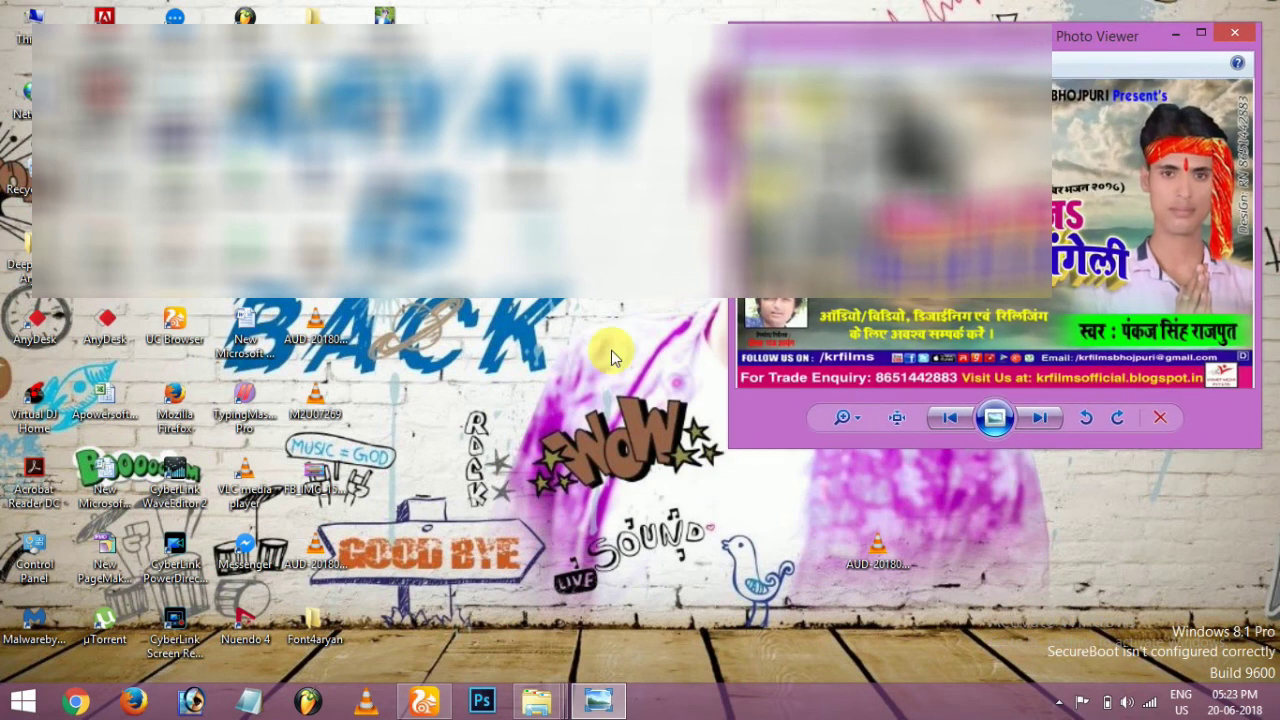
{"action": "right_click", "coordinate": [596, 362]}
{"action": "left_click", "coordinate": [655, 413]}
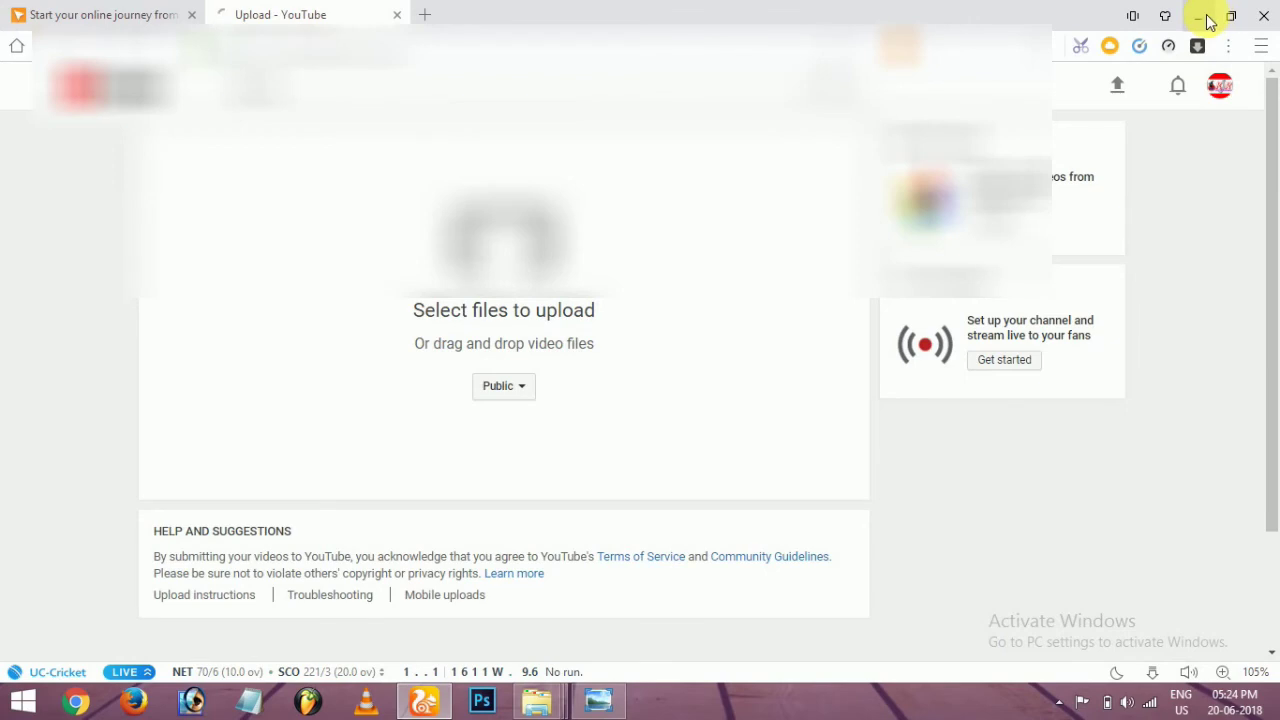
Step: Bring naya naya friend mangeli from the Produce 2018 folder onto YouTube's upload page as a Public upload
{"action": "left_click", "coordinate": [1202, 16]}
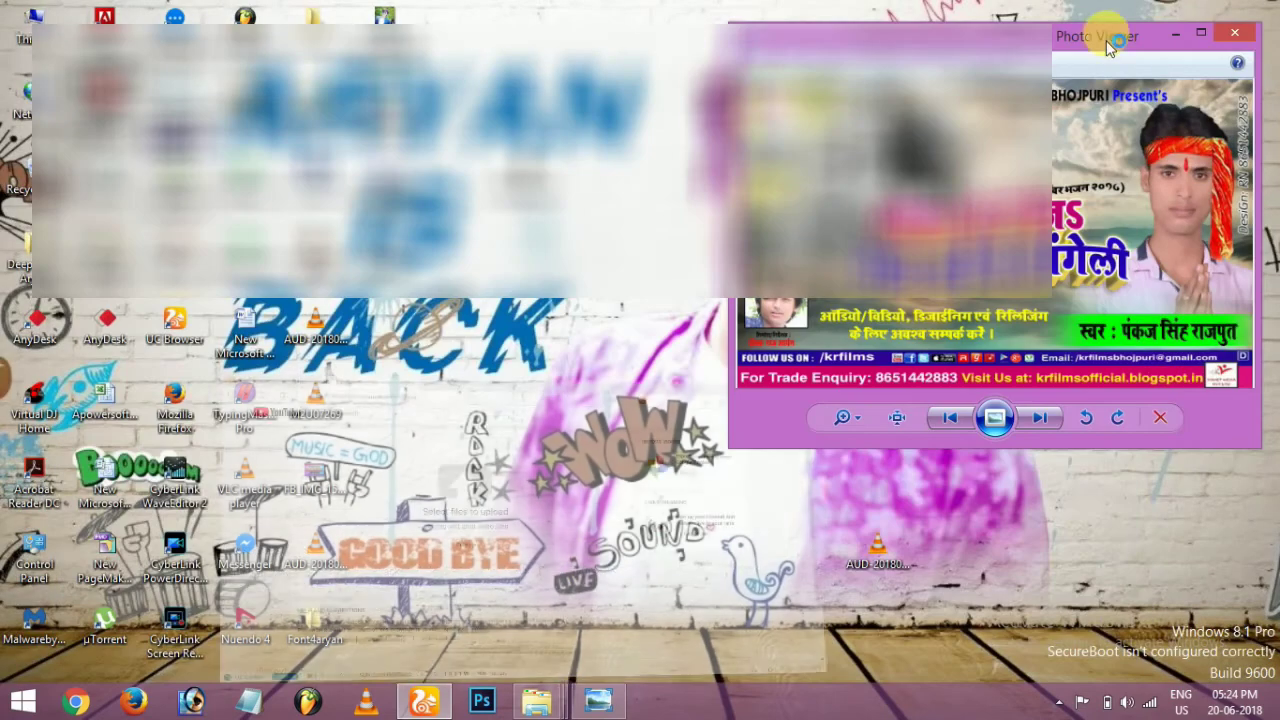
{"action": "mouse_move", "coordinate": [545, 708]}
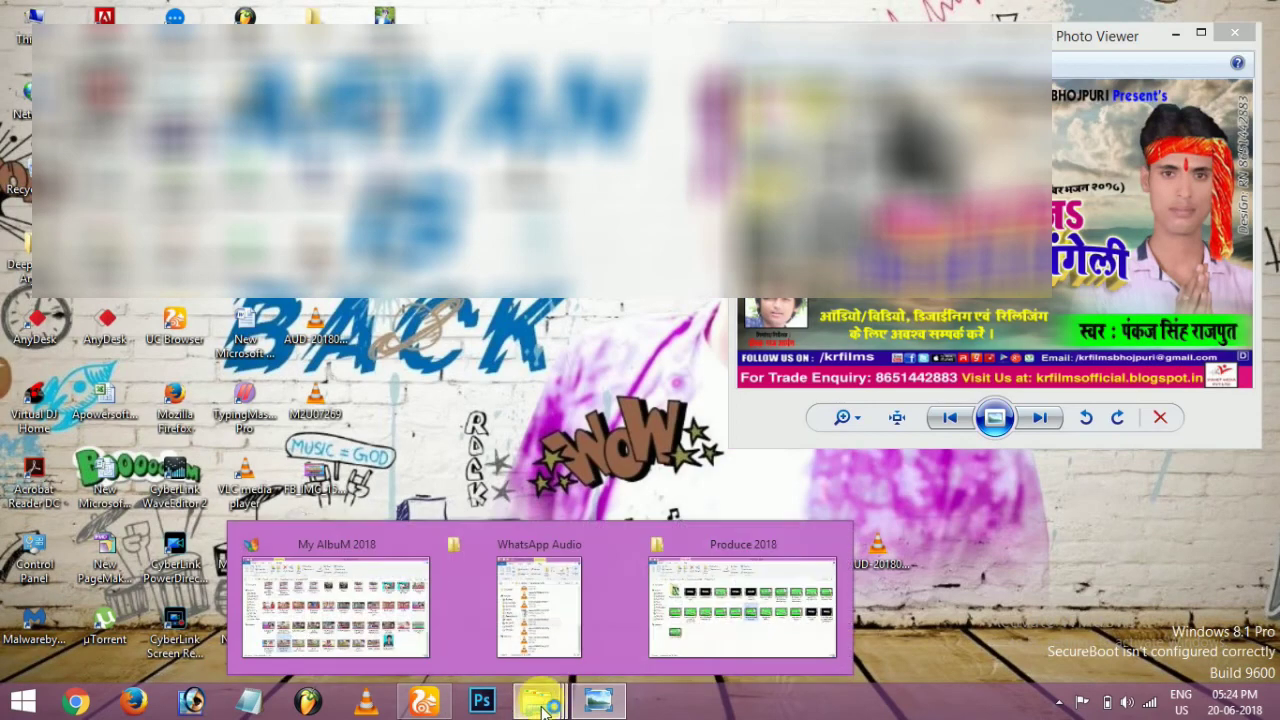
{"action": "left_click", "coordinate": [672, 630]}
{"action": "left_click_drag", "start_coordinate": [698, 390], "coordinate": [511, 300]}
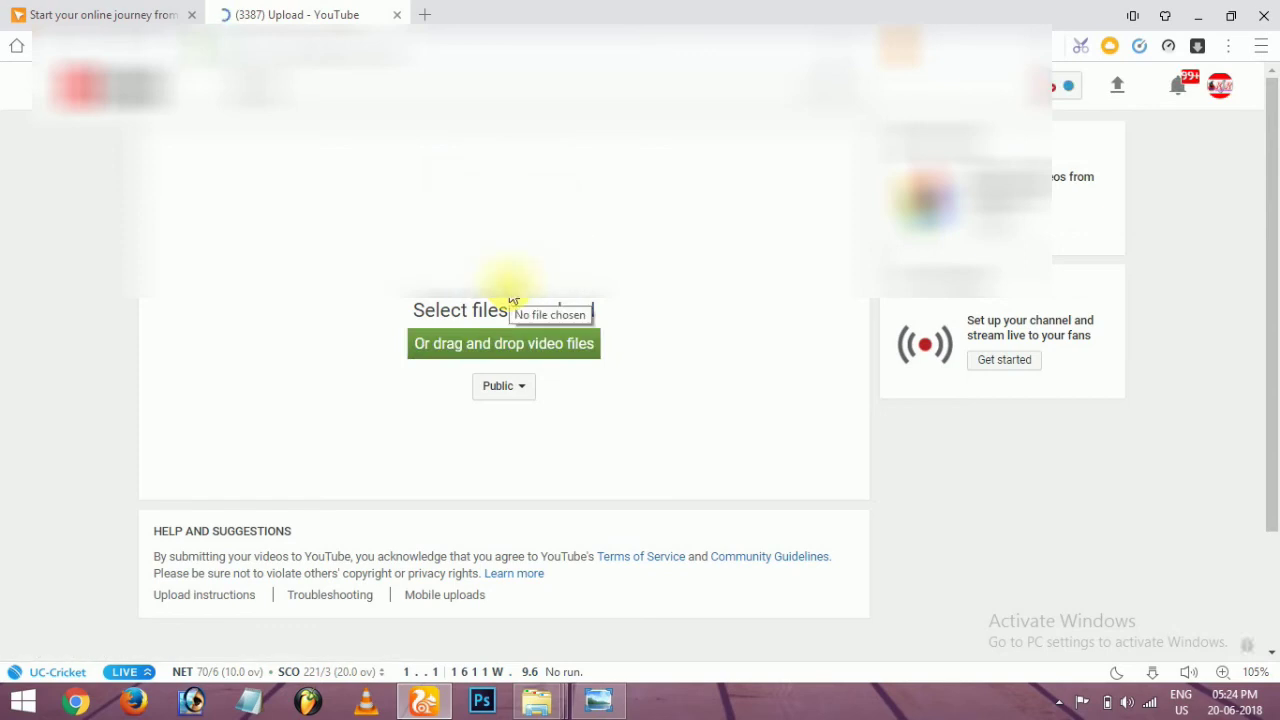